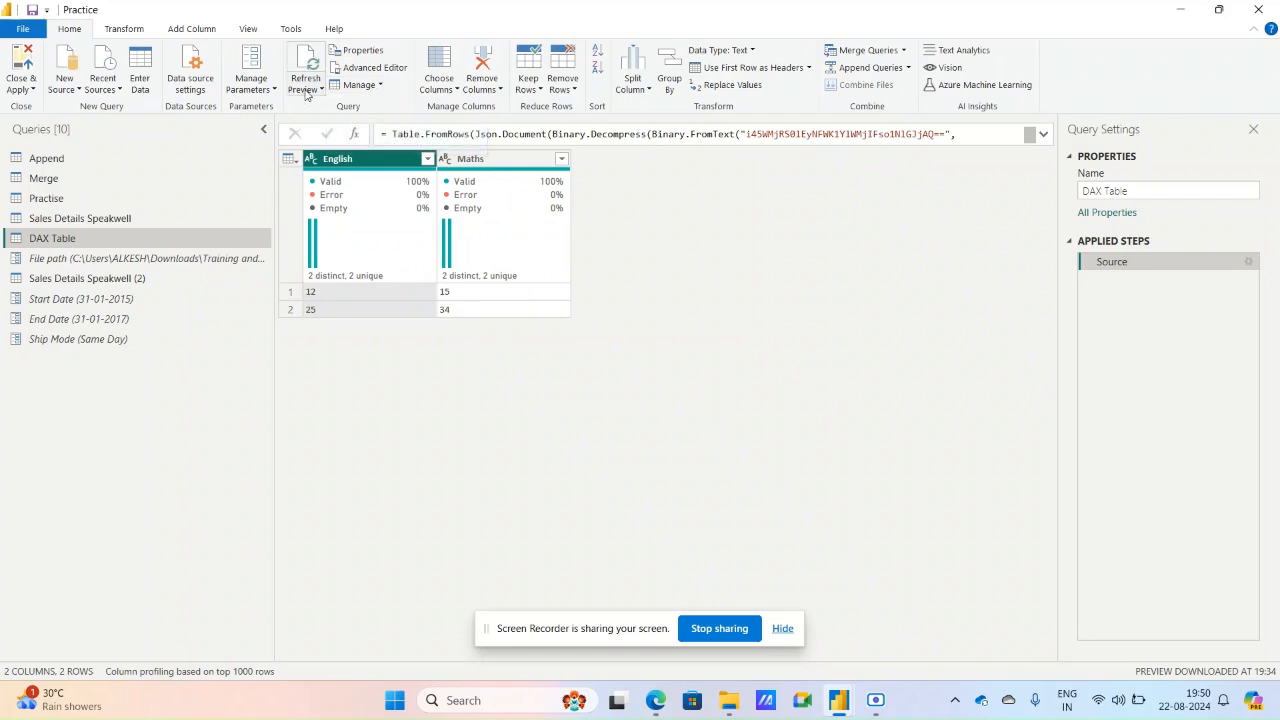
Display the data of the Sales Details Speakwell (2) query, followed by that of the Practise query.
{"action": "left_click", "coordinate": [96, 284]}
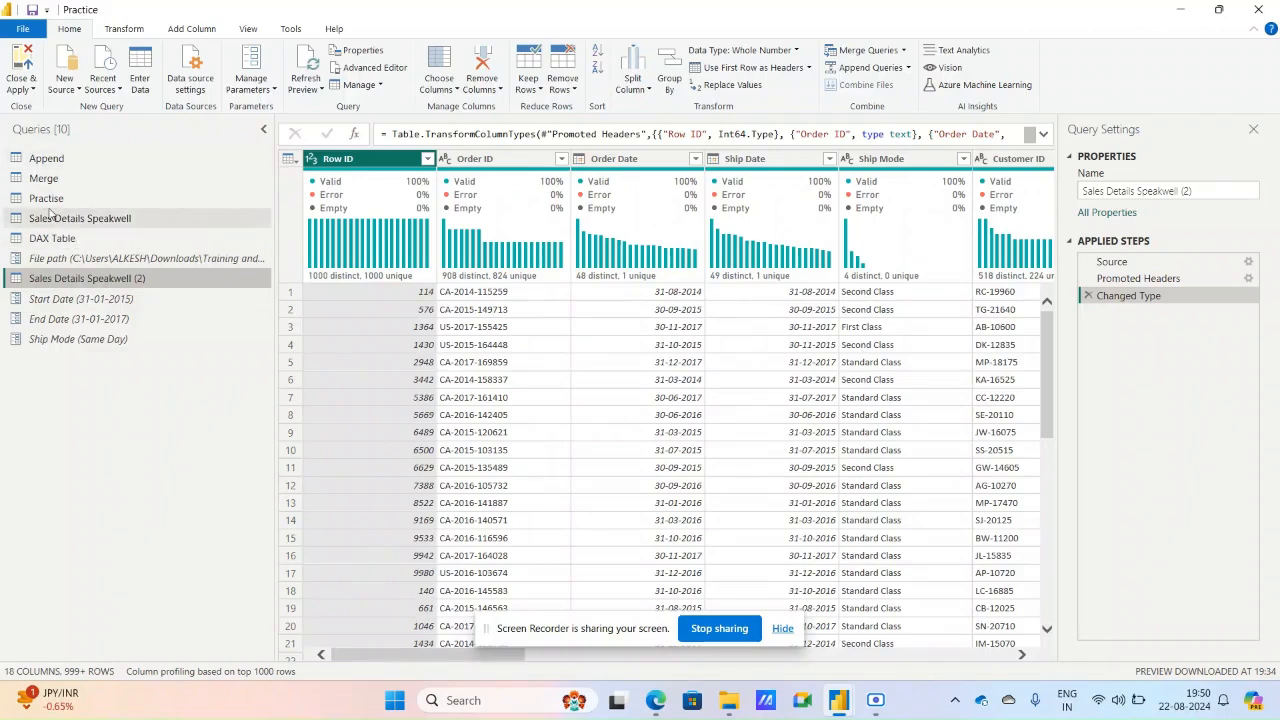
{"action": "left_click", "coordinate": [50, 199]}
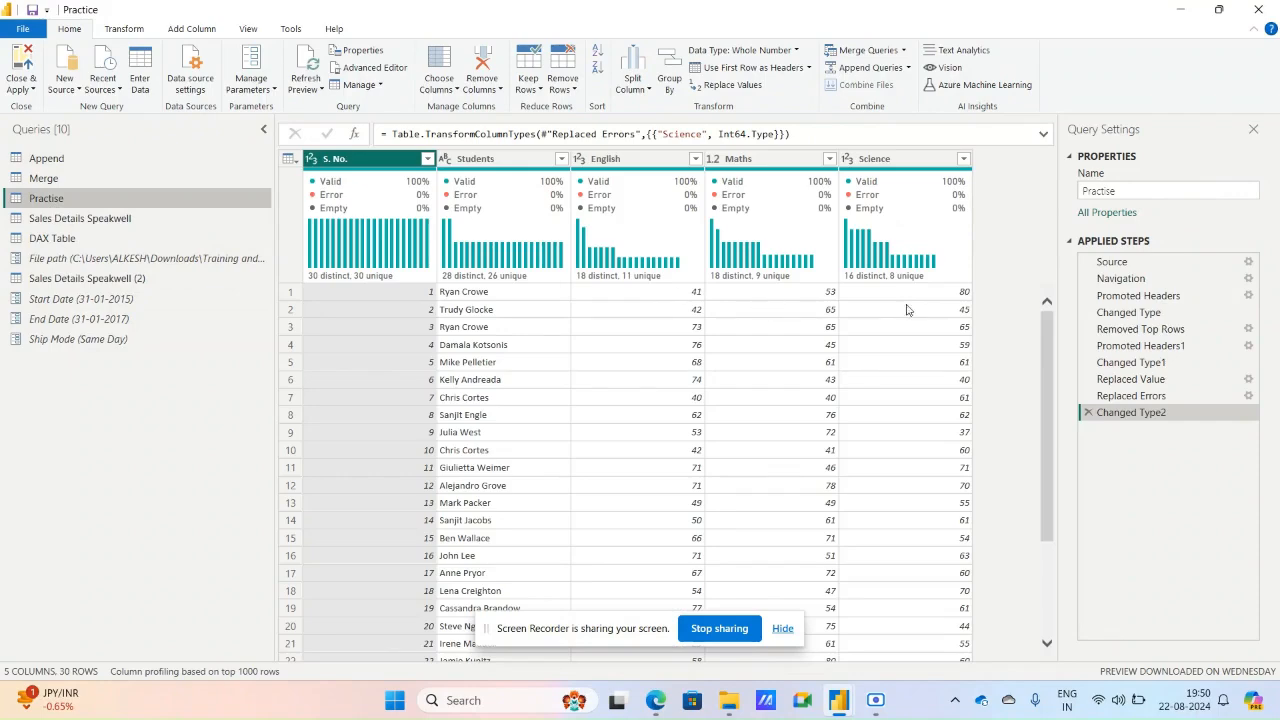
Switch to File Explorer and open the First Lecture folder in Downloads, under Training and OLL & rediff Inv, Speak well, B27.
{"action": "left_click", "coordinate": [738, 705]}
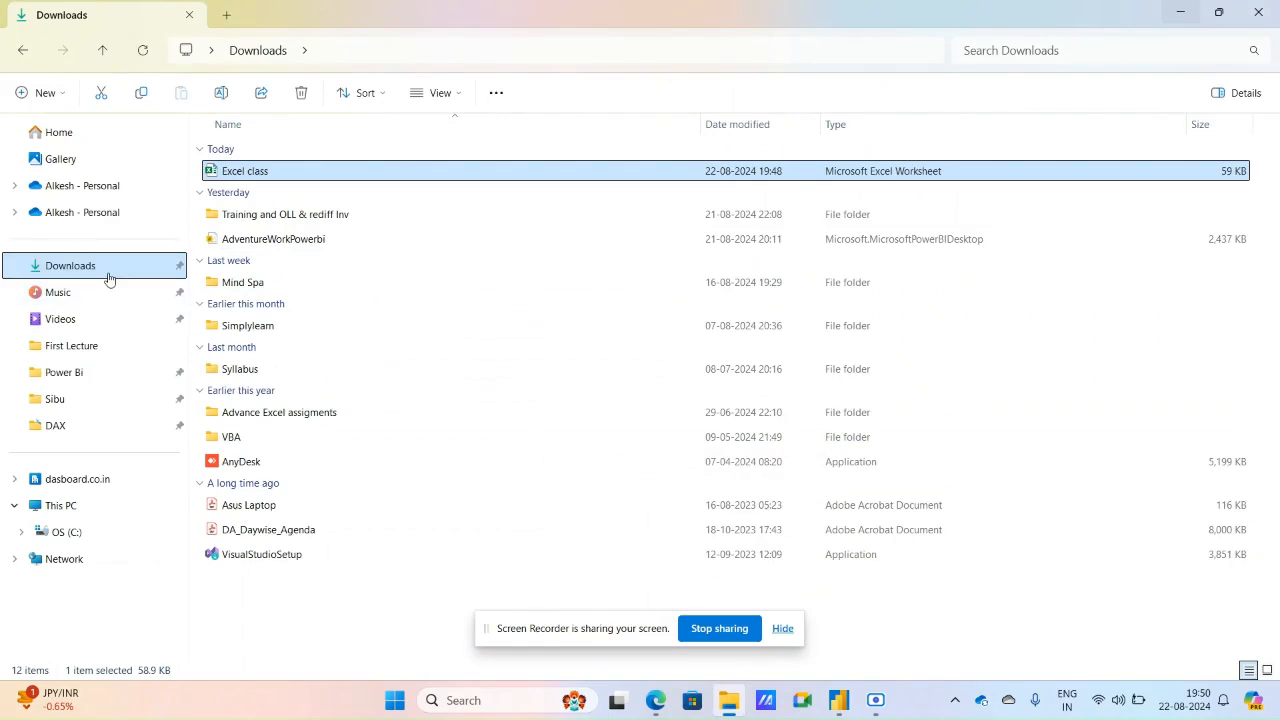
{"action": "double_click", "coordinate": [280, 215]}
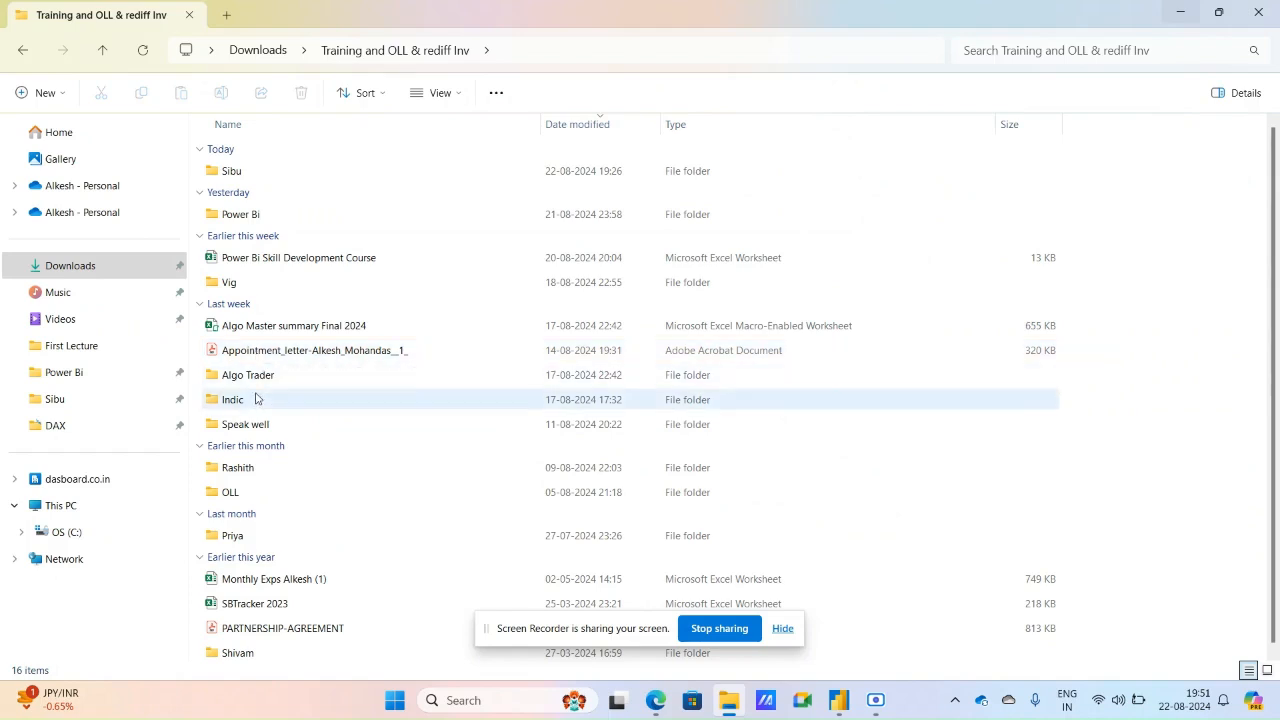
{"action": "double_click", "coordinate": [267, 426]}
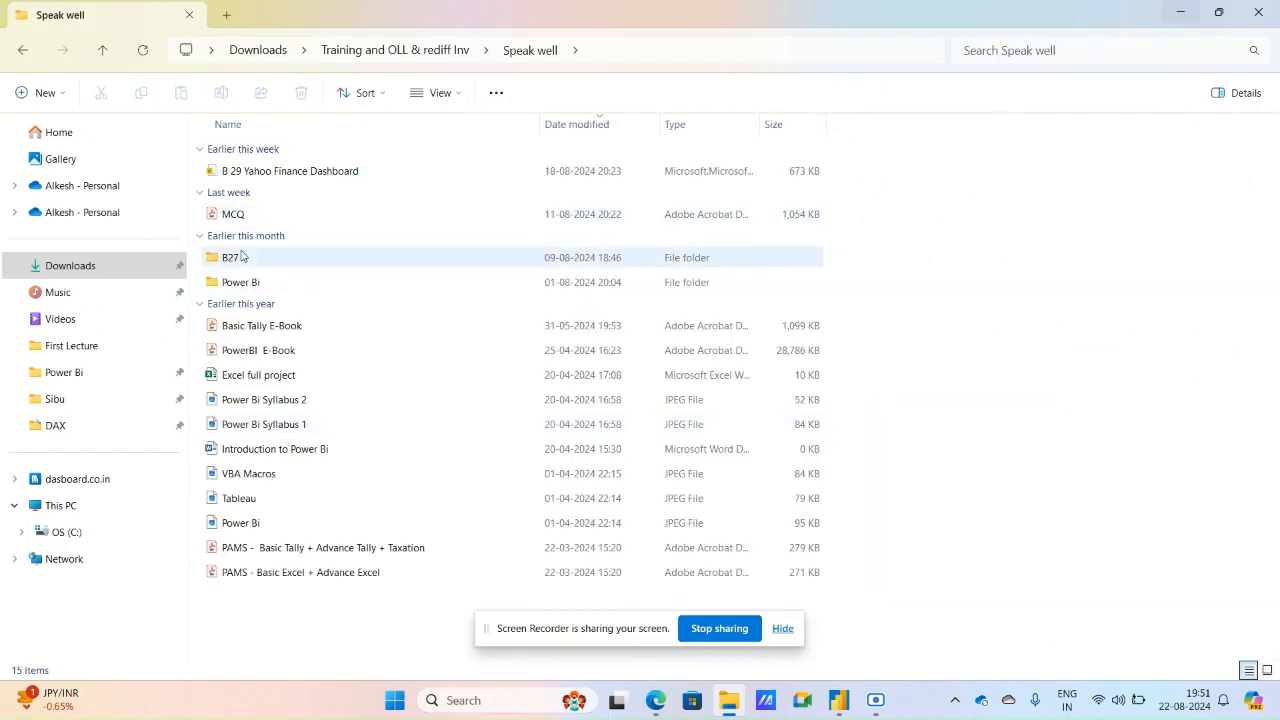
{"action": "double_click", "coordinate": [237, 256]}
{"action": "double_click", "coordinate": [240, 173]}
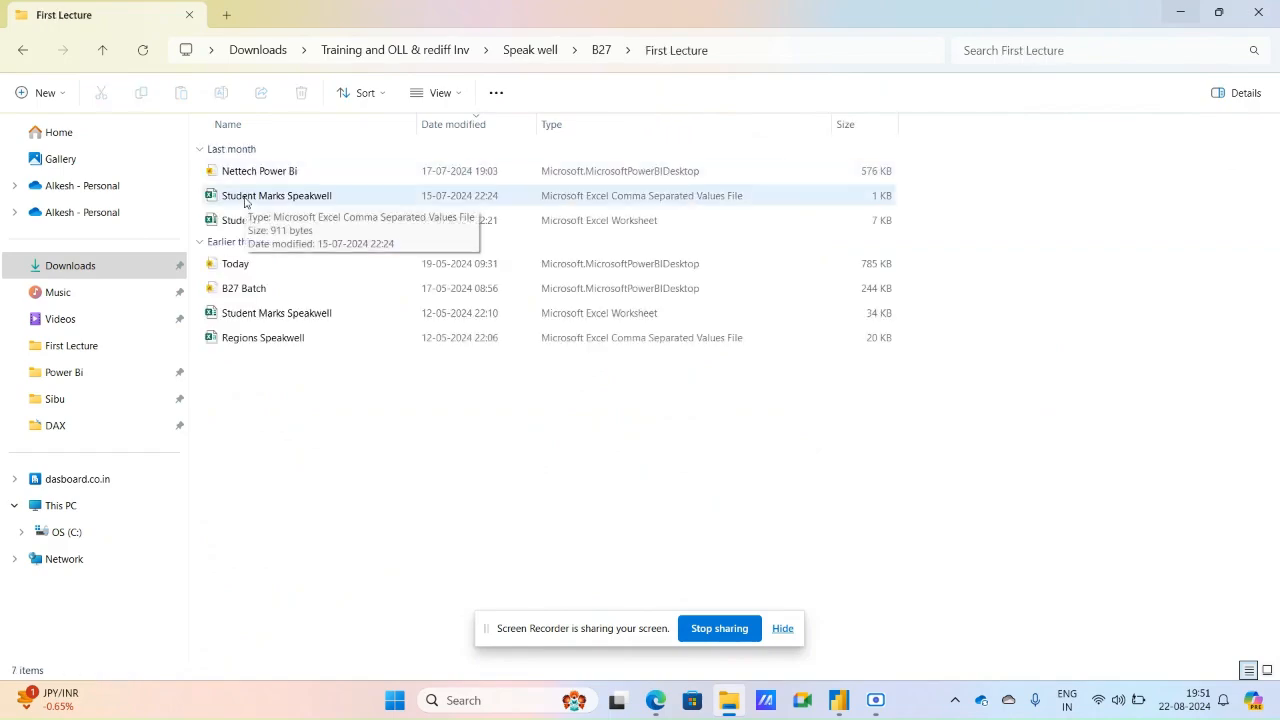
{"action": "left_click", "coordinate": [245, 198]}
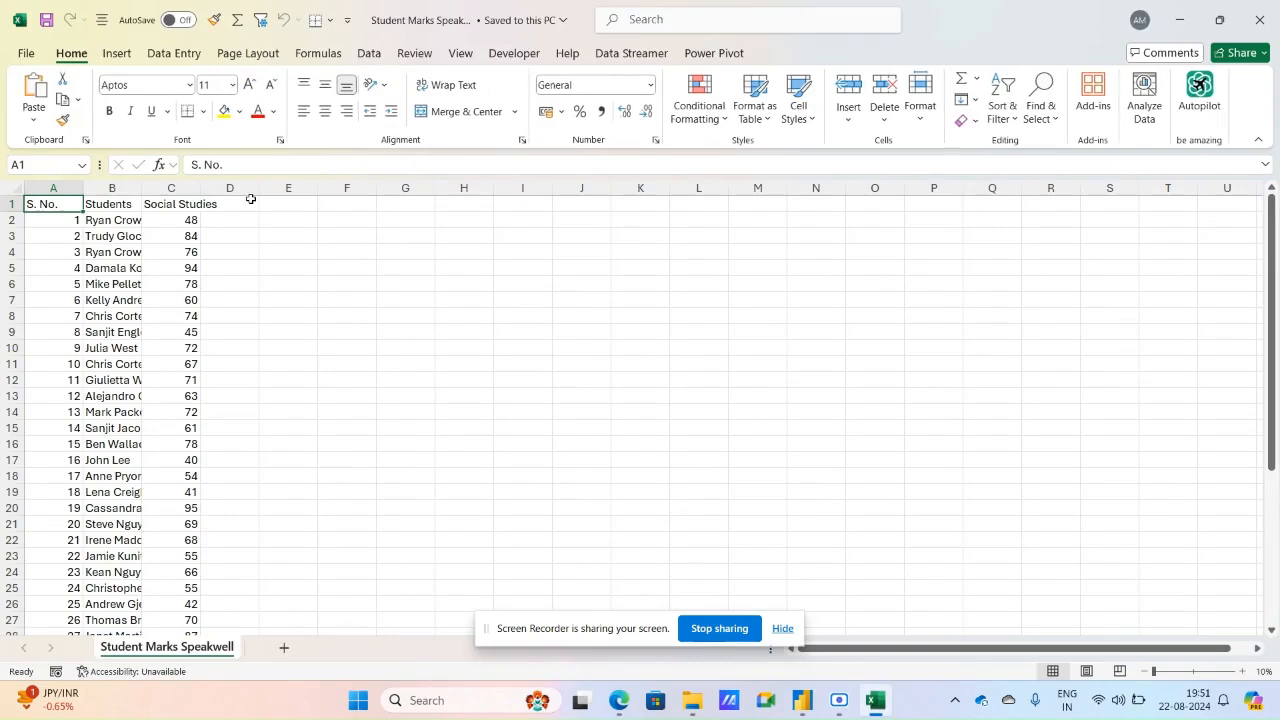
{"action": "left_click", "coordinate": [1262, 18]}
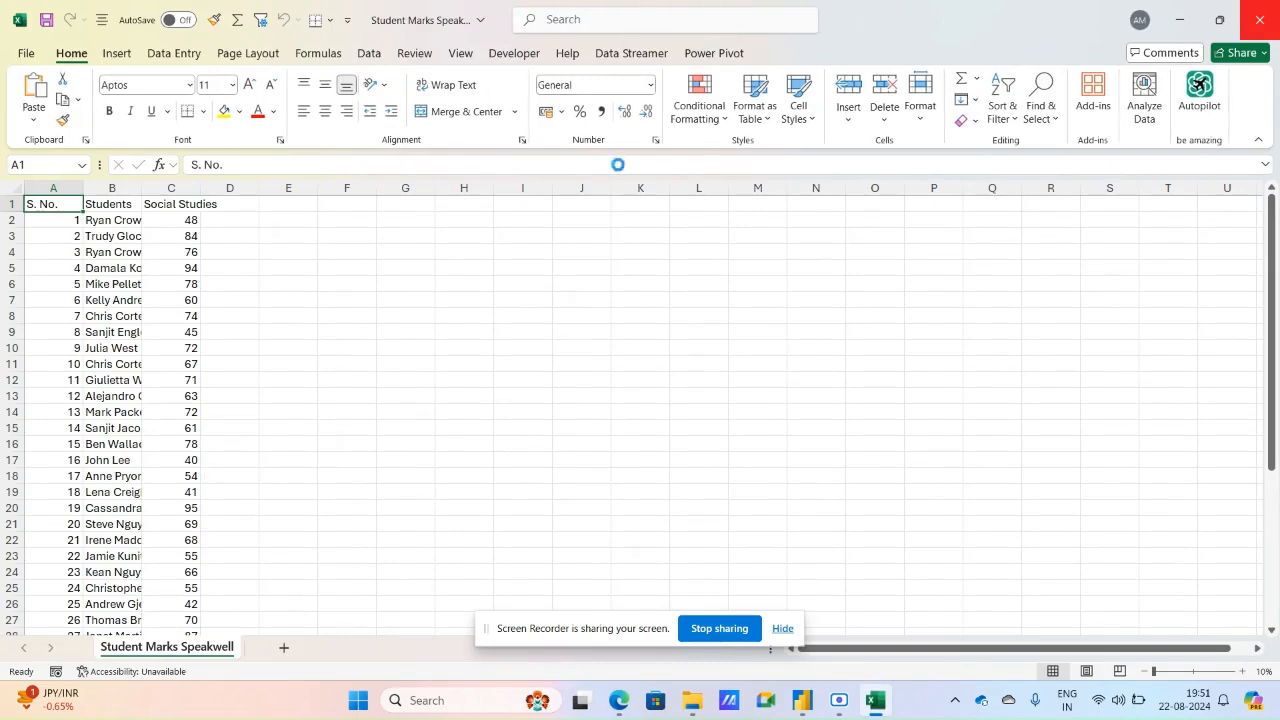
{"action": "left_click", "coordinate": [690, 467]}
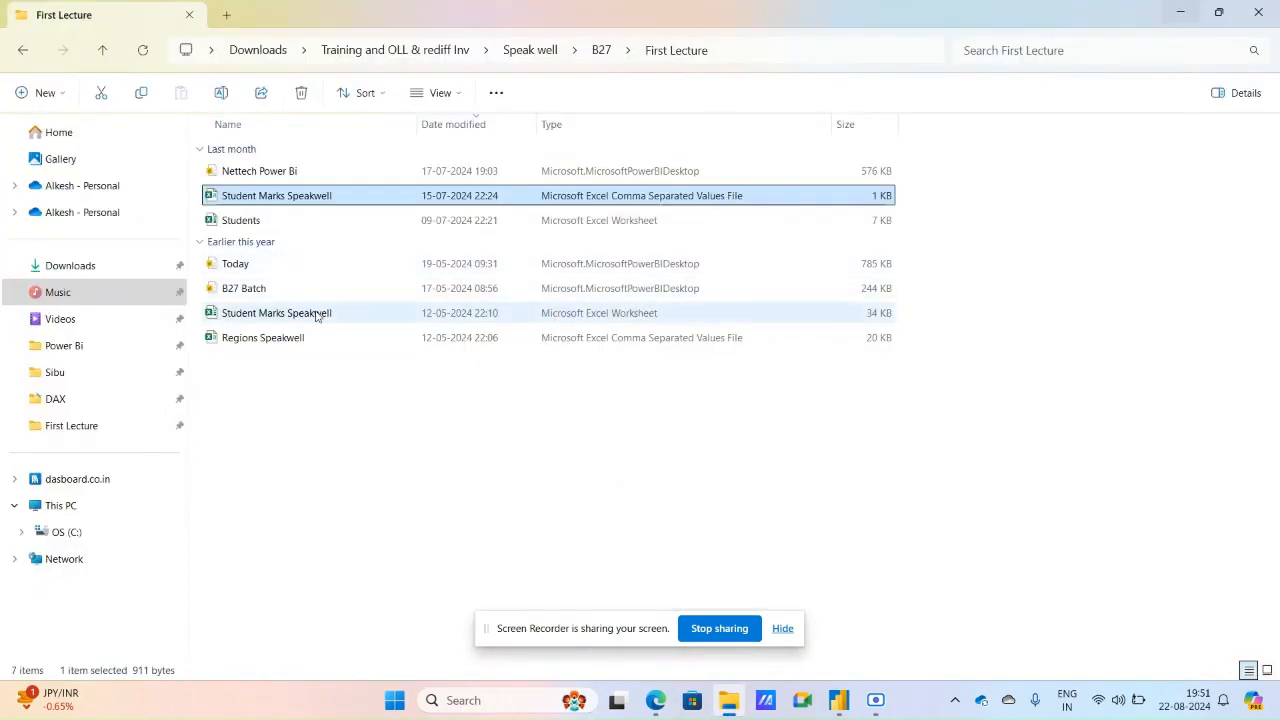
Open the Student Marks Speakwell Excel workbook (.xlsx, not the CSV) without updating its links and show the Practise sheet.
{"action": "left_click", "coordinate": [317, 316]}
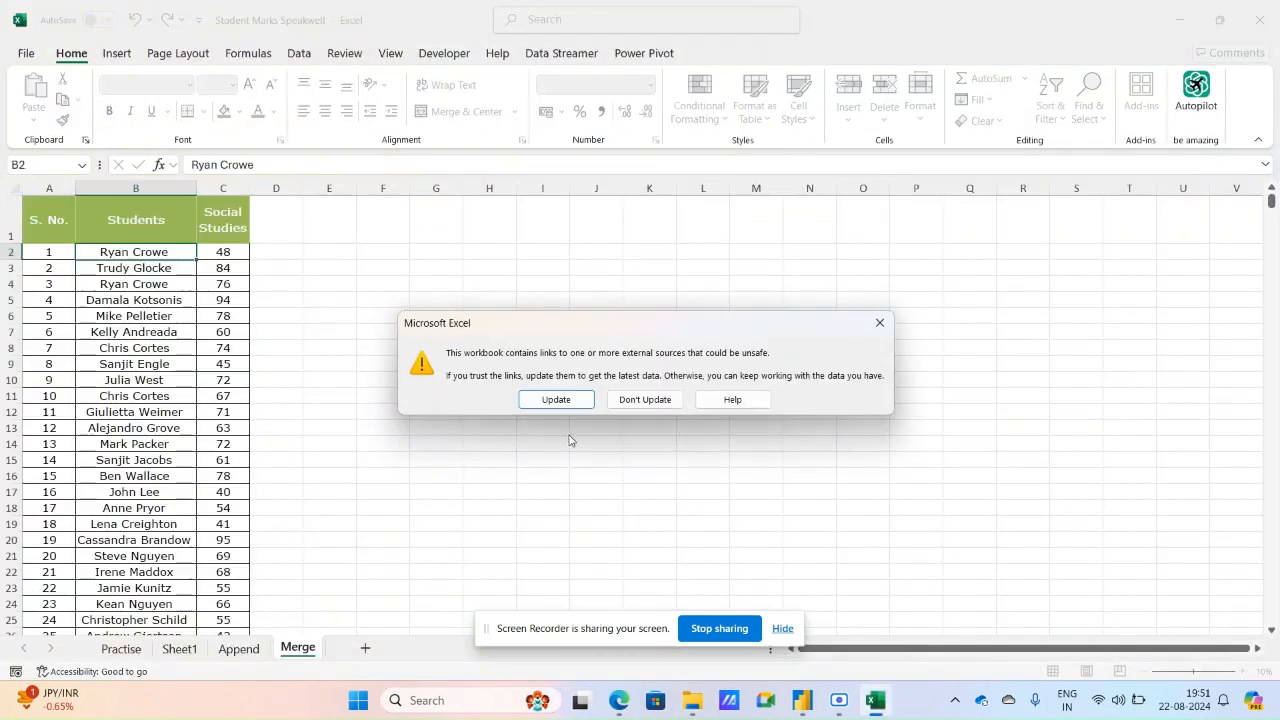
{"action": "left_click", "coordinate": [640, 400]}
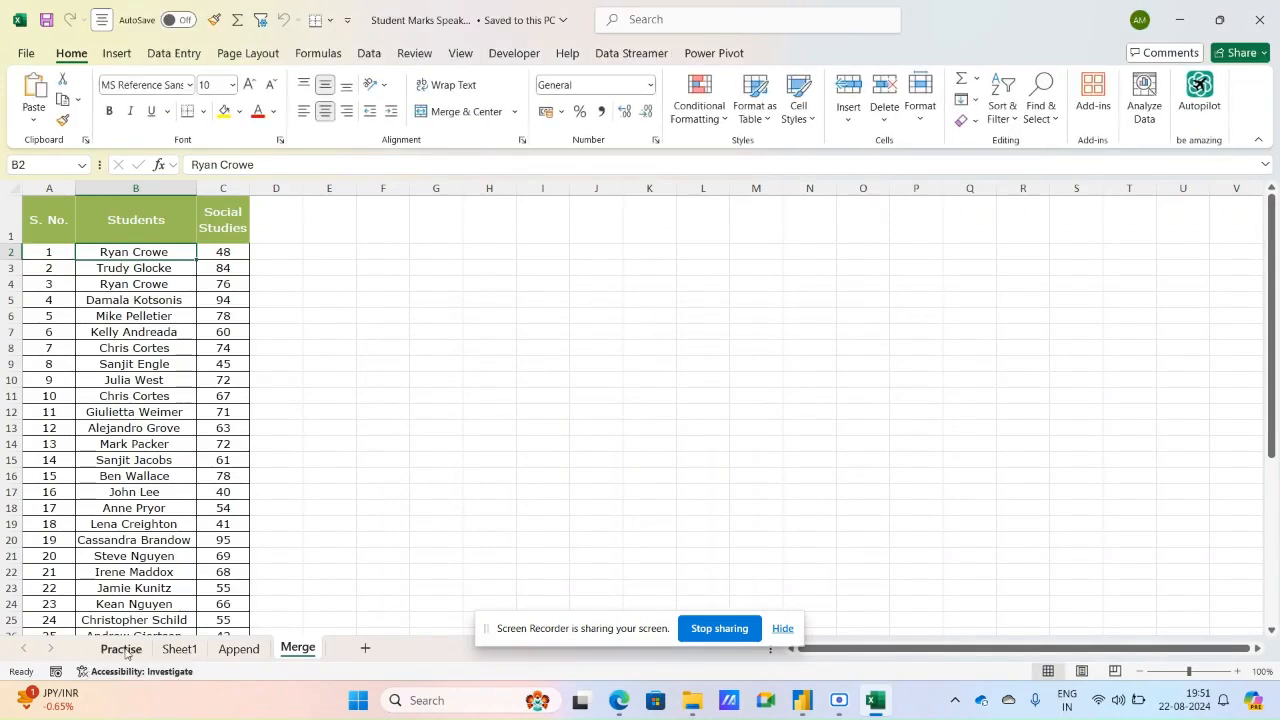
{"action": "left_click", "coordinate": [121, 649]}
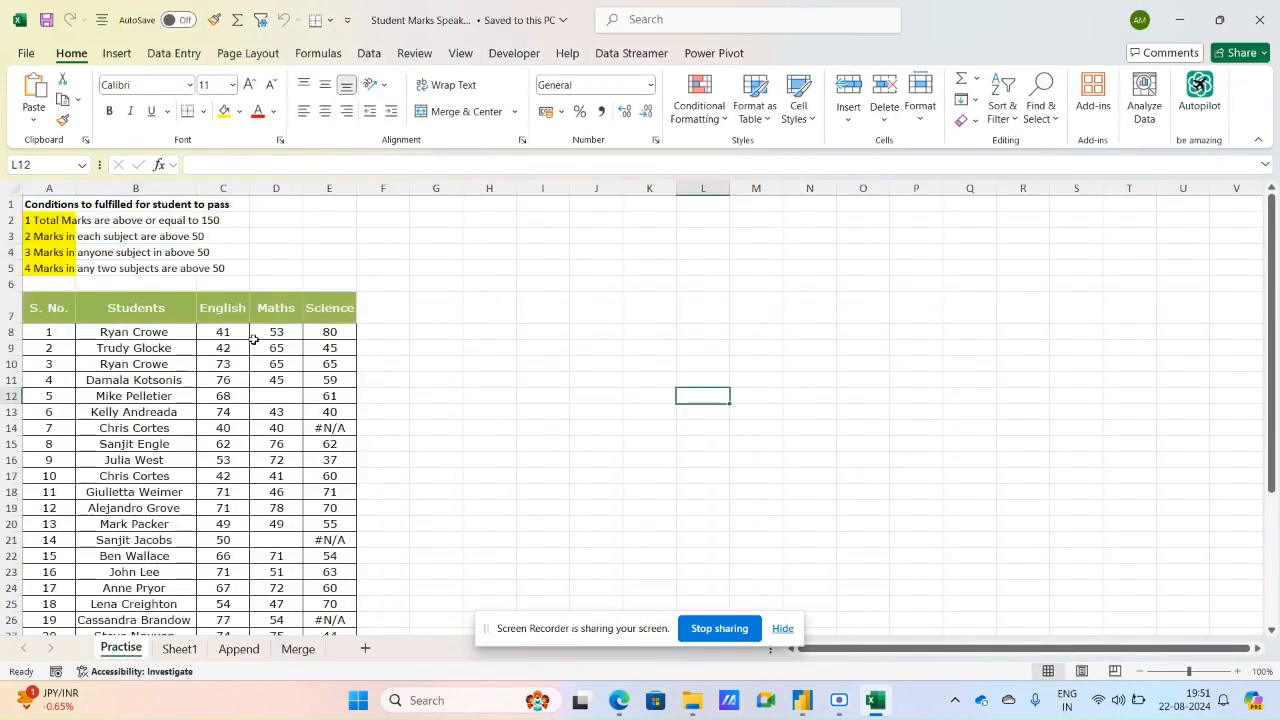
Switch to the Power Query Editor and compare the Practise query's marks with the Excel sheet.
{"action": "left_click", "coordinate": [805, 699]}
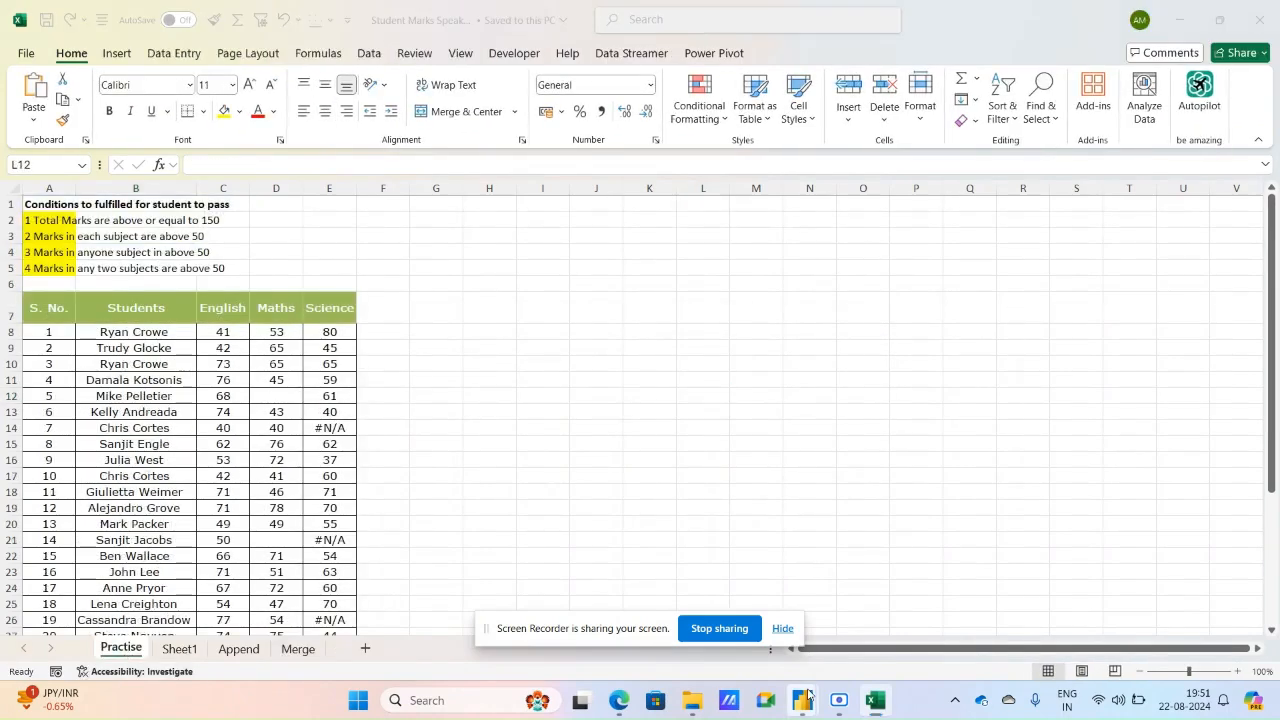
{"action": "left_click", "coordinate": [855, 605]}
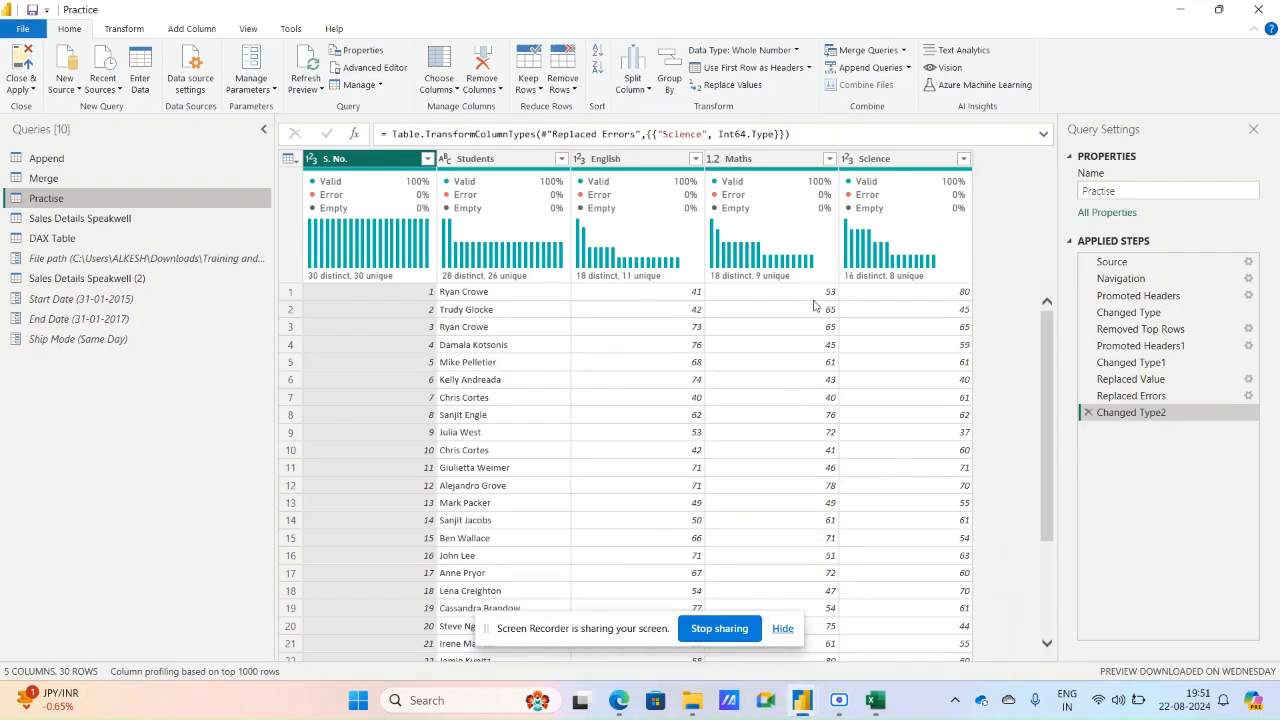
Switch to Excel, set the Science mark of student no. 1 (cell E8) to 75, and save the workbook.
{"action": "mouse_move", "coordinate": [878, 700]}
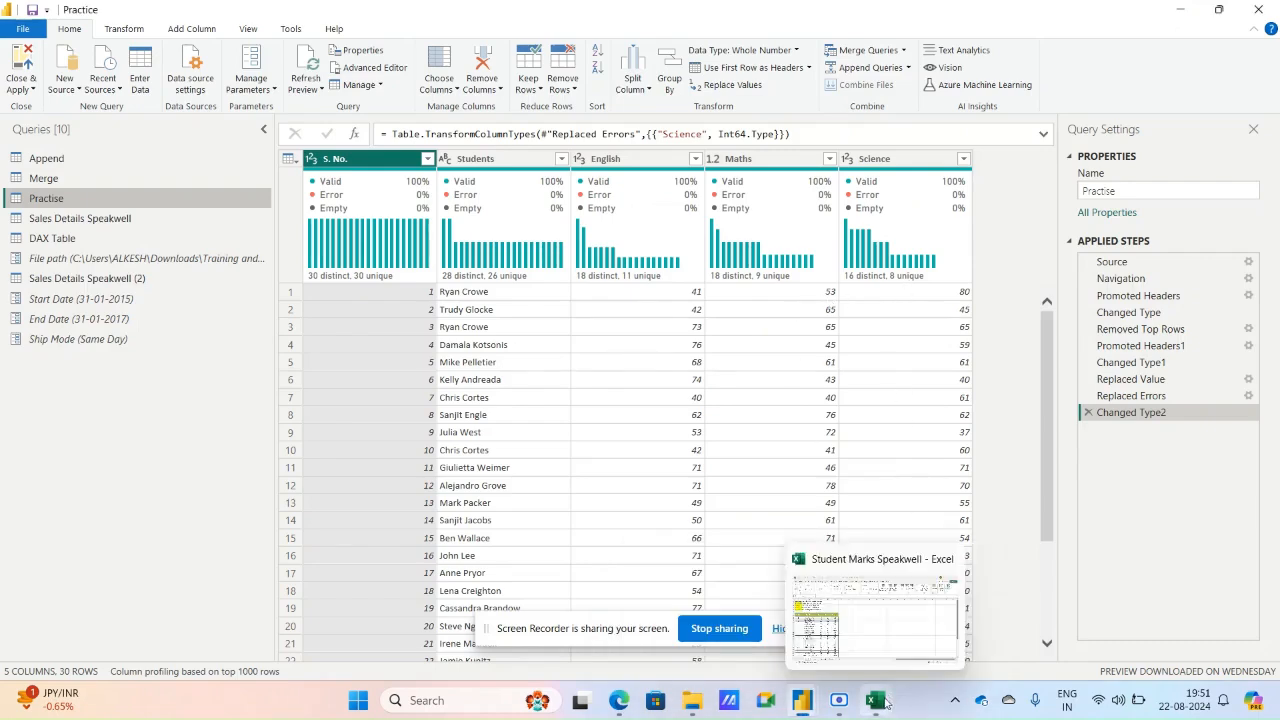
{"action": "left_click", "coordinate": [800, 668]}
{"action": "left_click", "coordinate": [345, 331]}
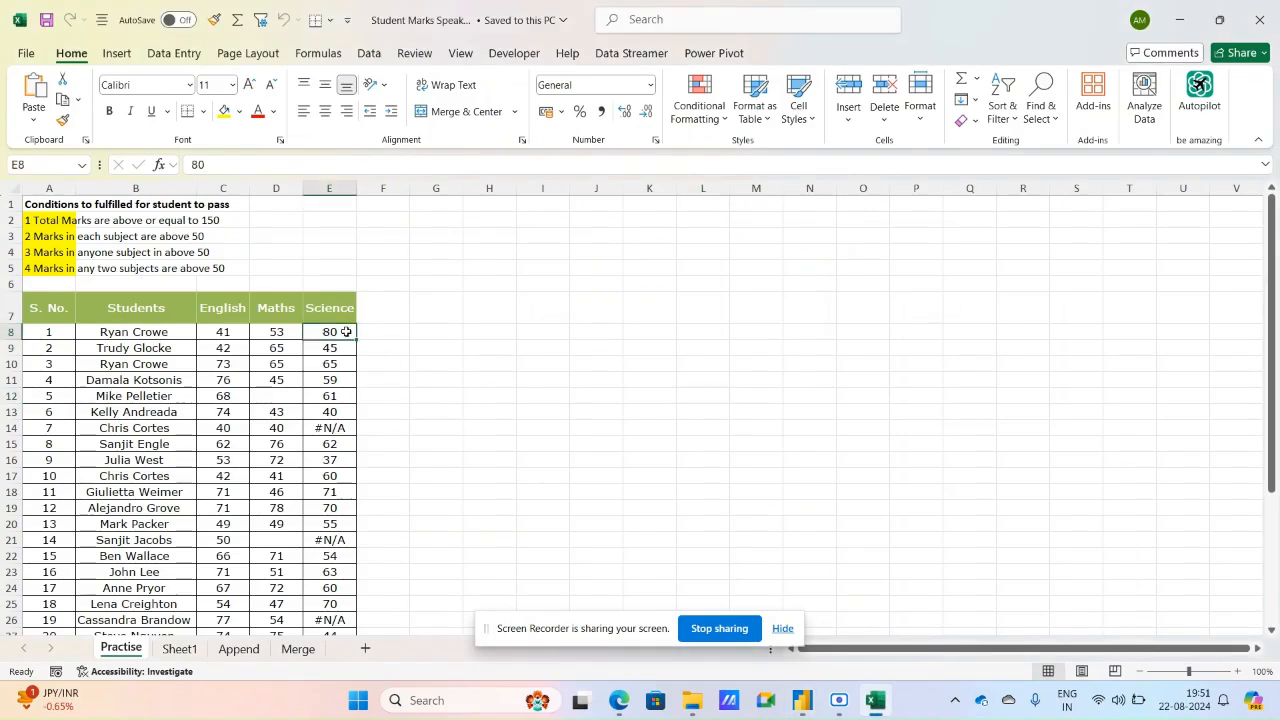
{"action": "type", "text": "75"}
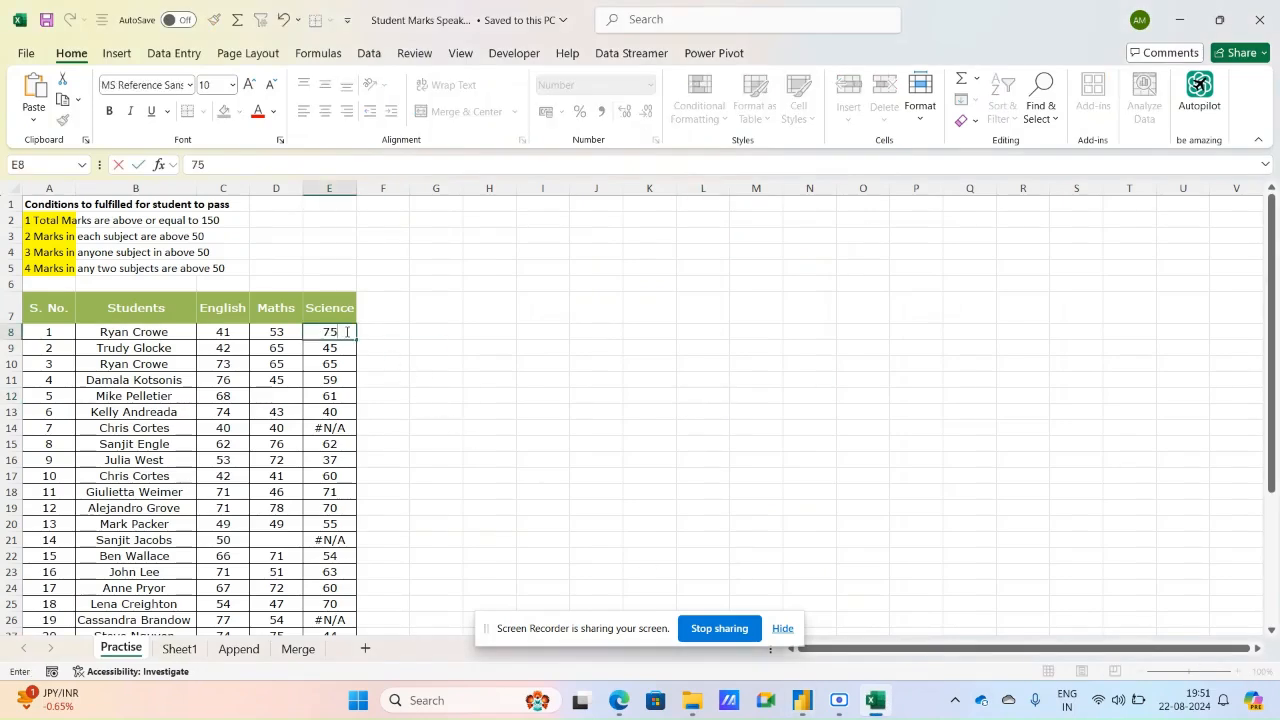
{"action": "key", "text": "Return"}
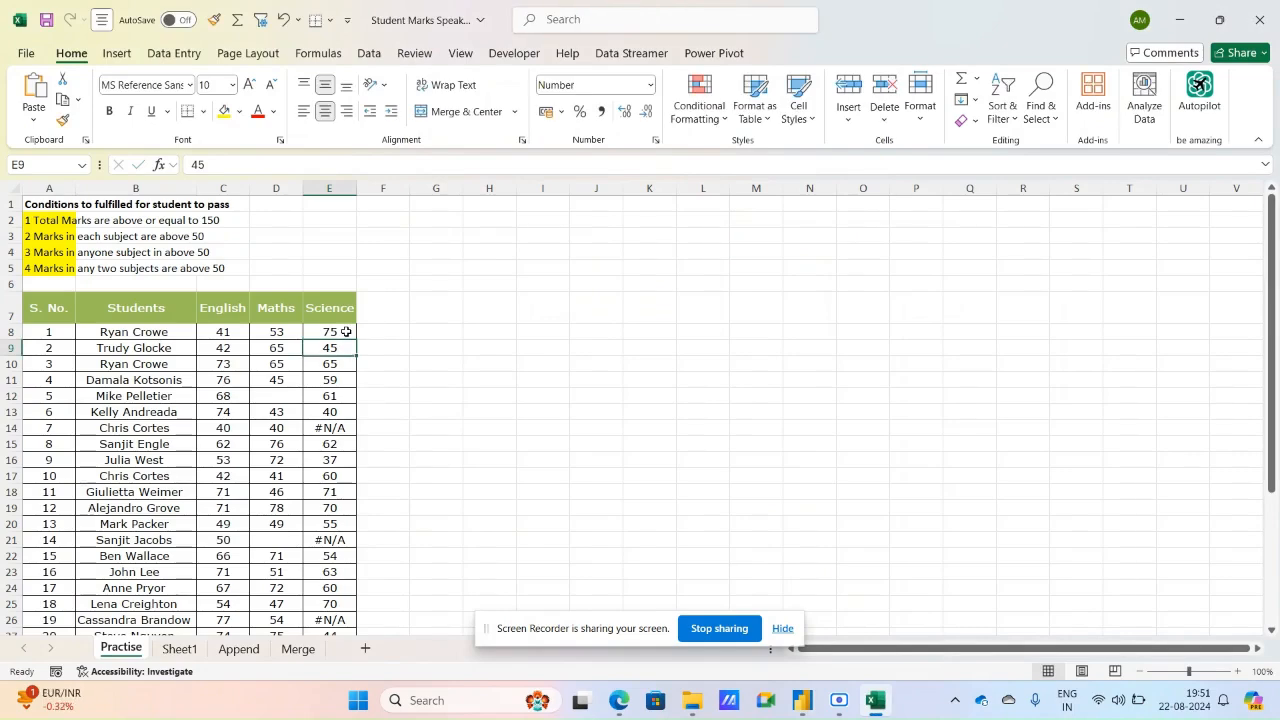
{"action": "left_click", "coordinate": [47, 20]}
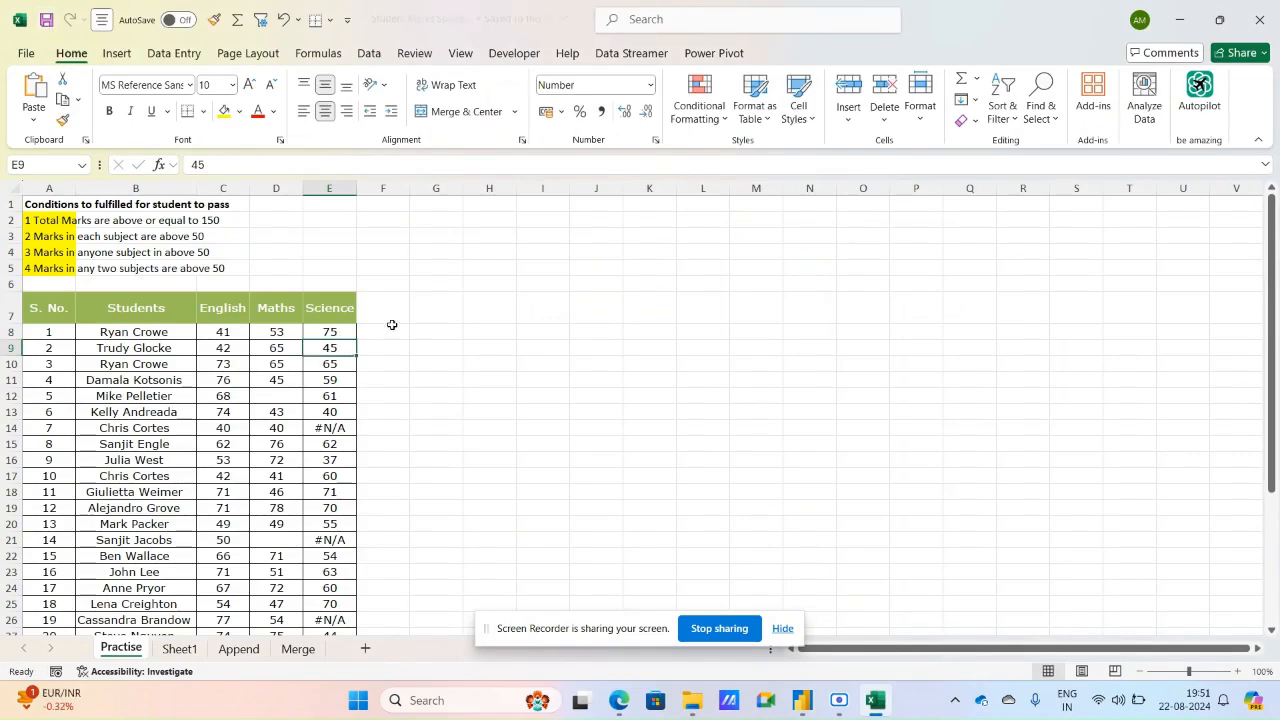
Switch to the Power Query Editor and refresh the preview of the Practise query only.
{"action": "left_click", "coordinate": [802, 701]}
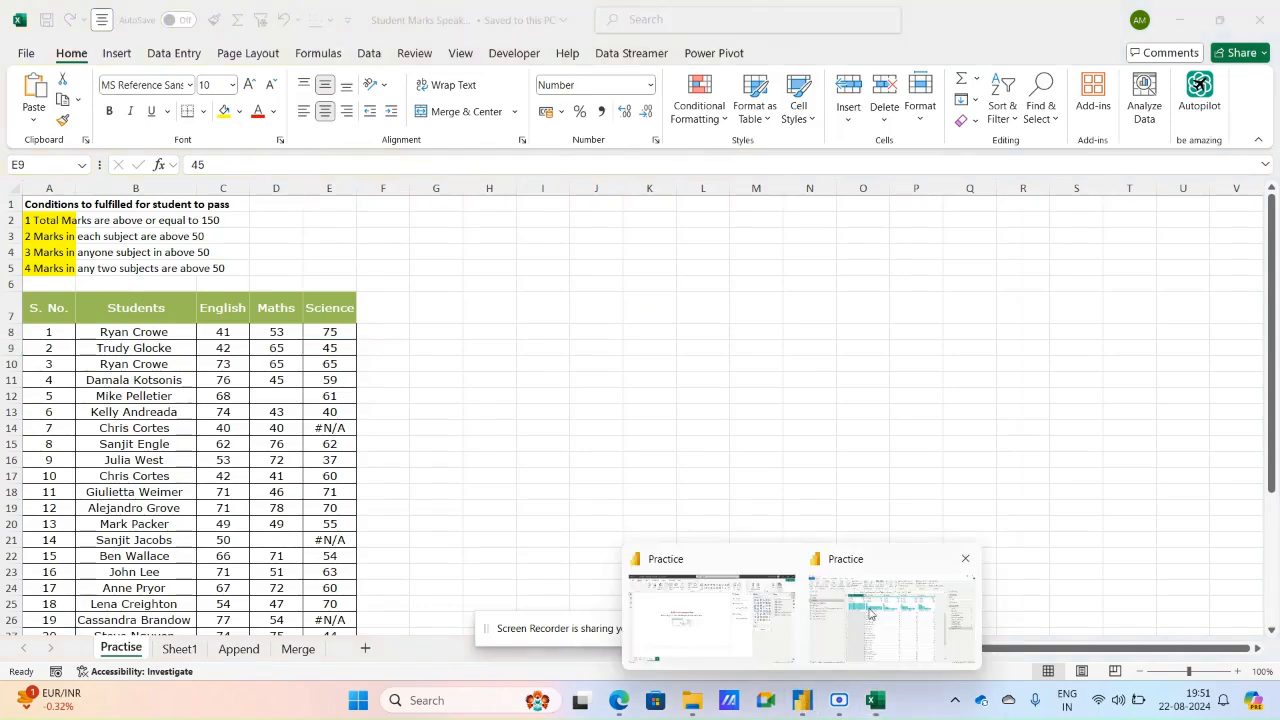
{"action": "left_click", "coordinate": [868, 610]}
{"action": "left_click", "coordinate": [890, 293]}
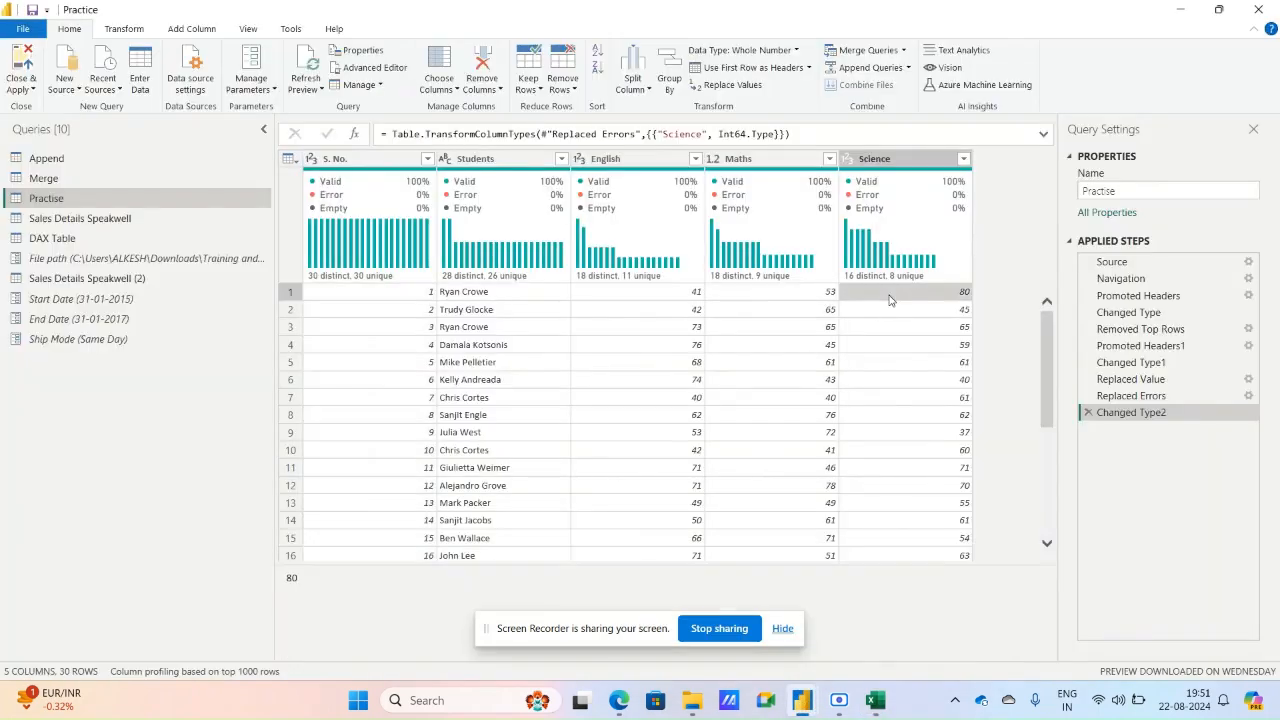
{"action": "left_click", "coordinate": [306, 84]}
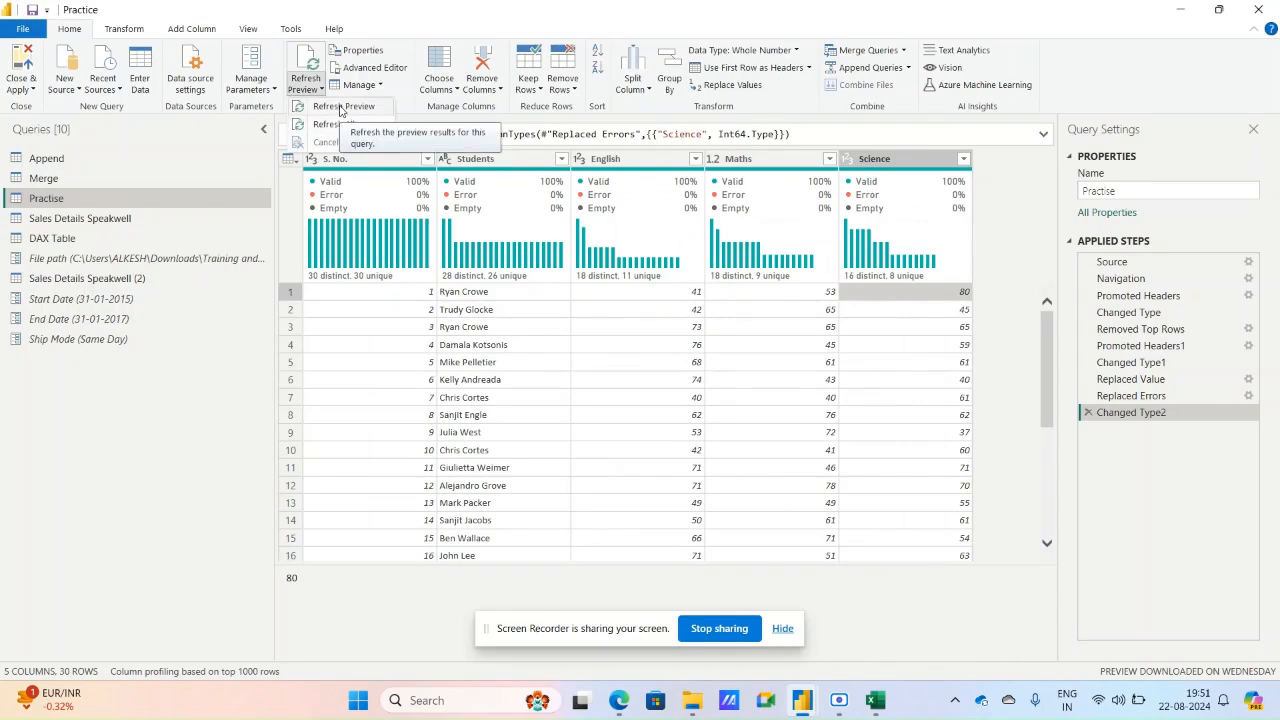
{"action": "left_click", "coordinate": [340, 107]}
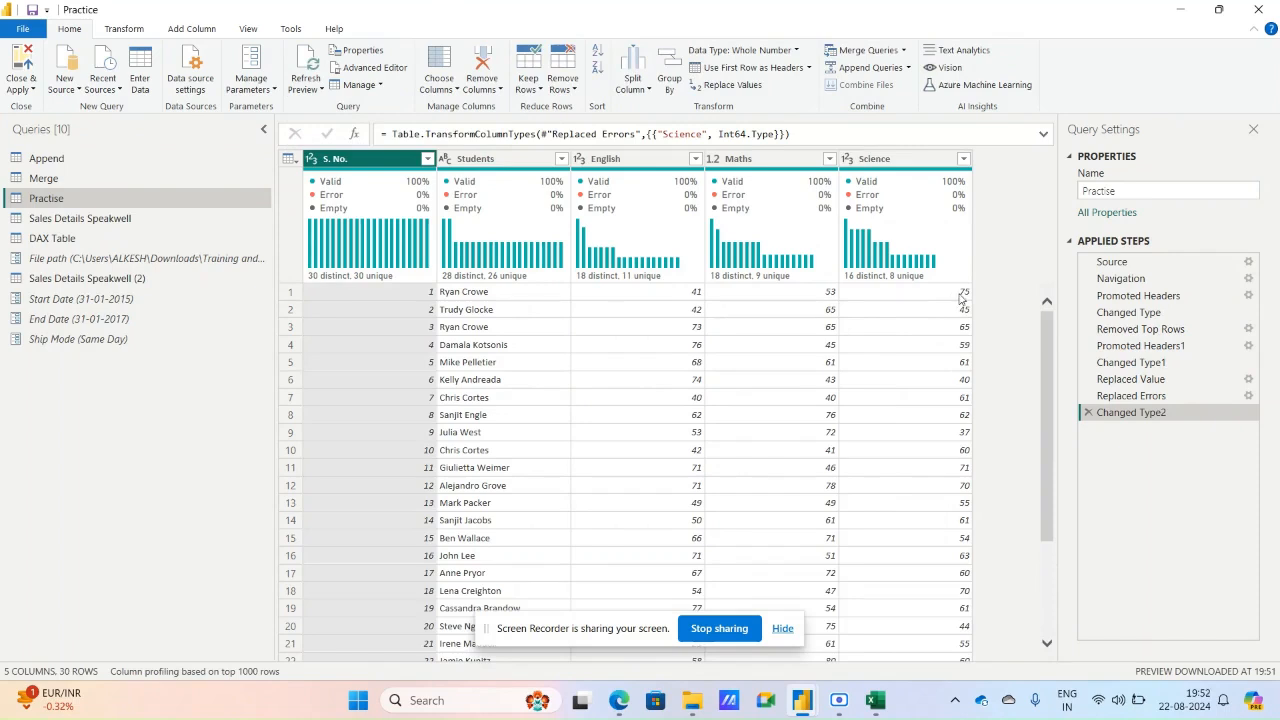
Switch to Excel and set the Science mark of student no. 3 (cell E10) to 55.
{"action": "left_click", "coordinate": [875, 700]}
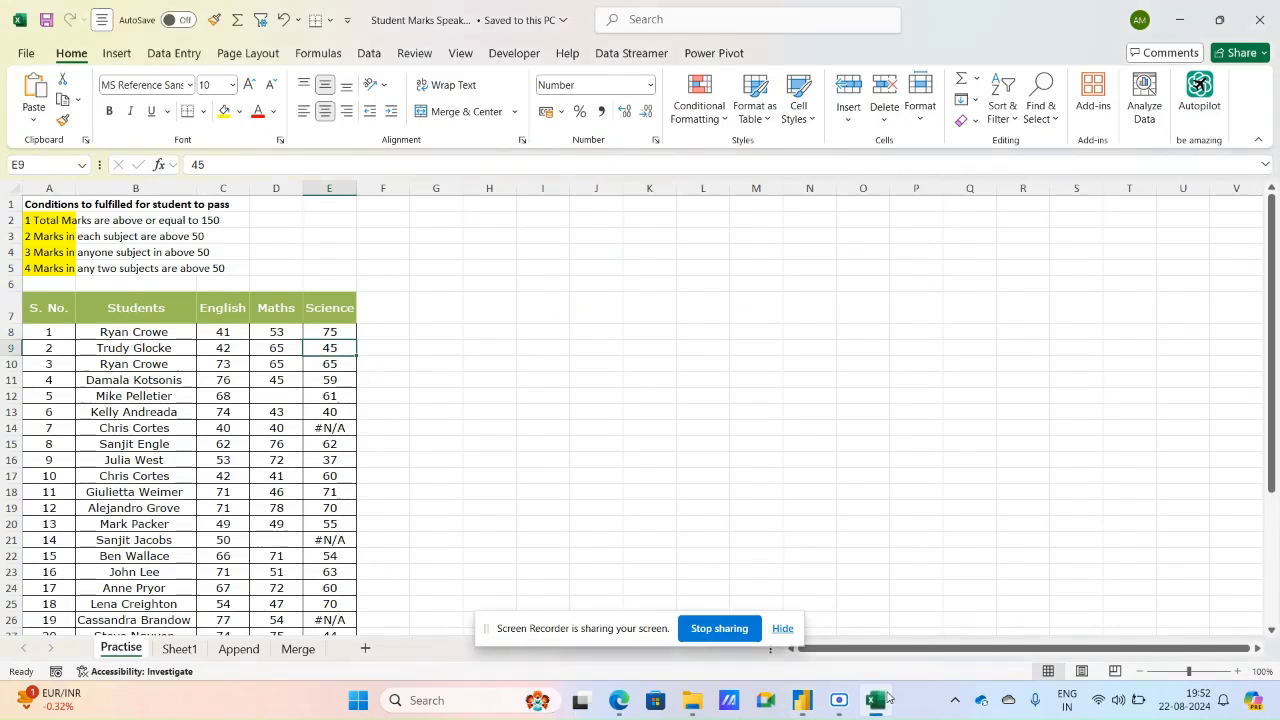
{"action": "left_click", "coordinate": [360, 333]}
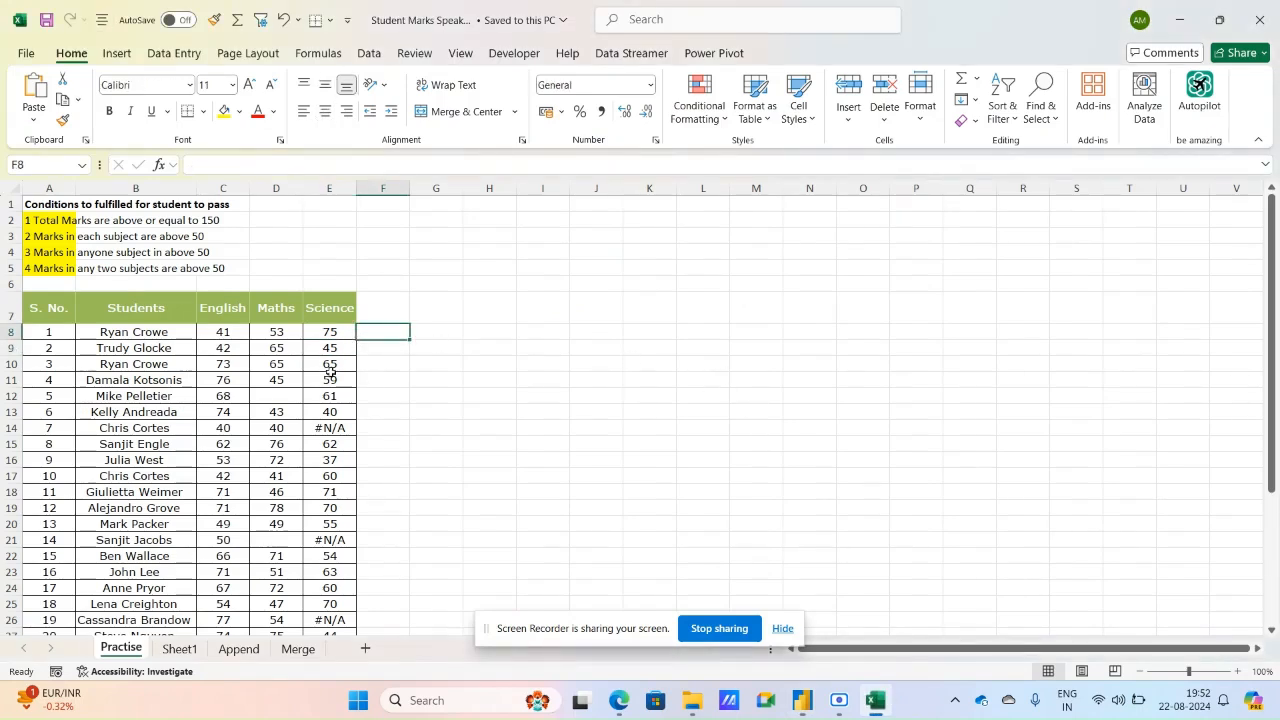
{"action": "left_click", "coordinate": [330, 366]}
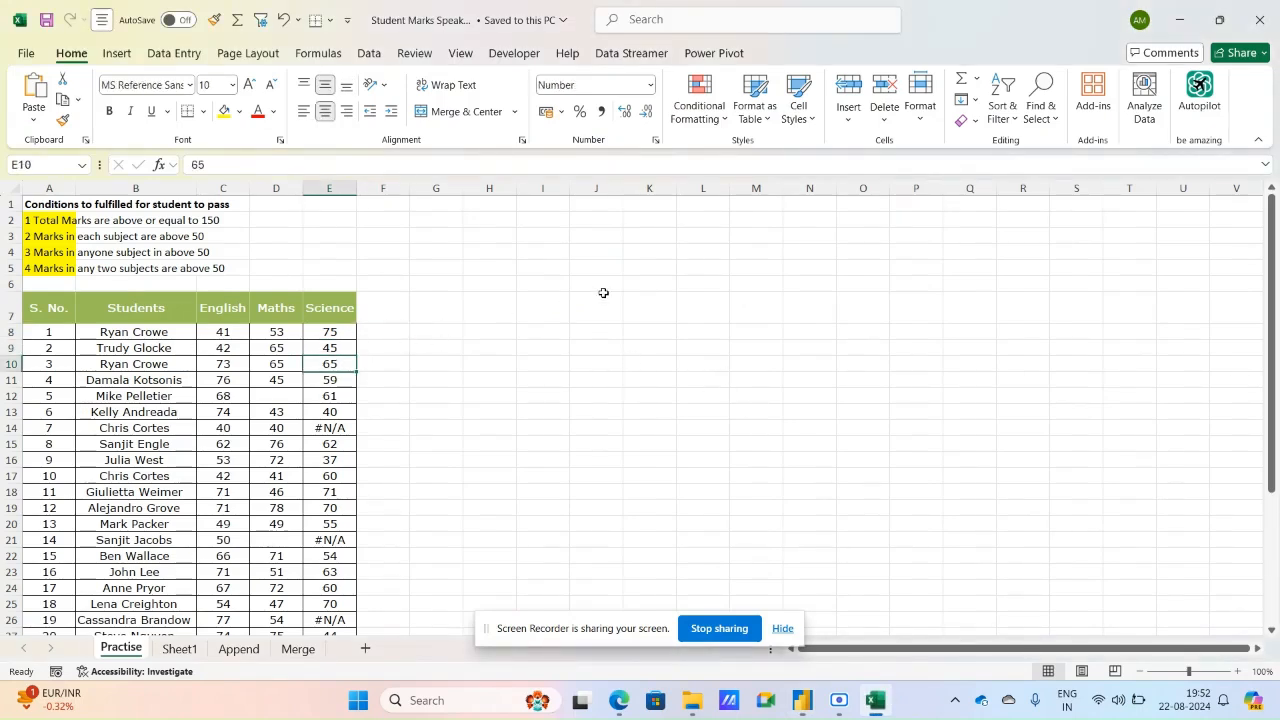
{"action": "type", "text": "55"}
{"action": "key", "text": "Return"}
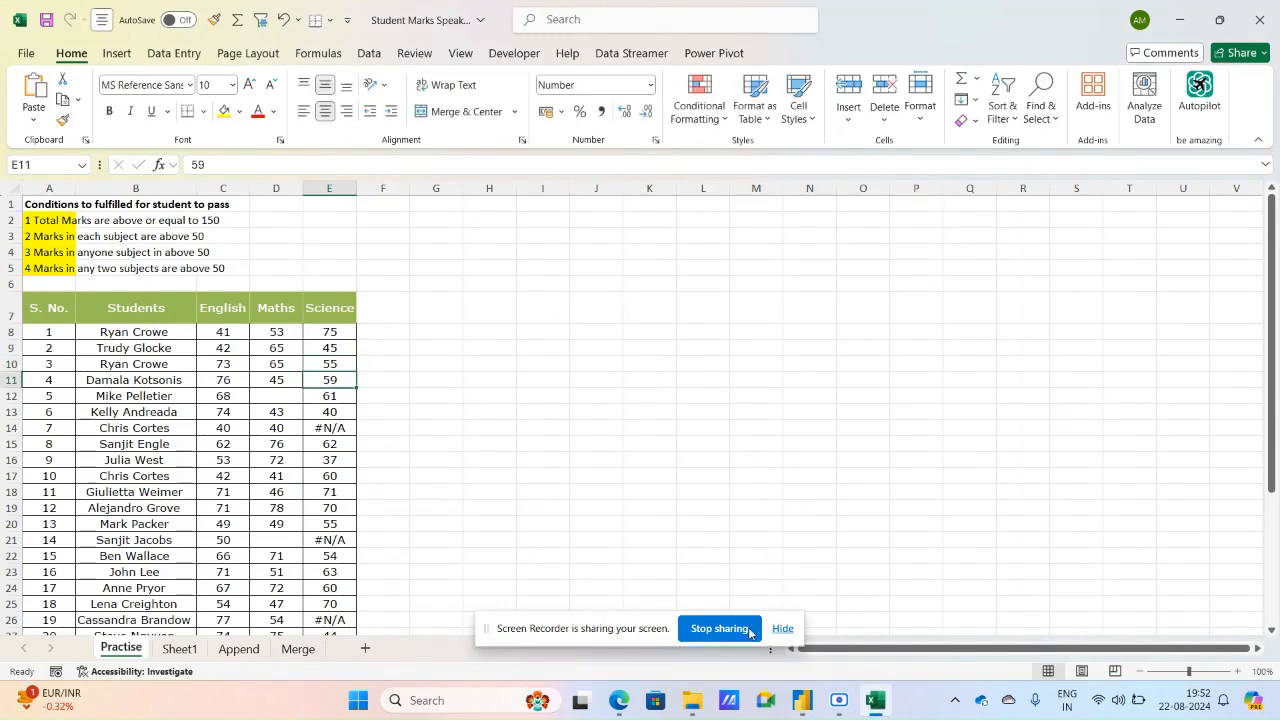
Switch to the Power Query Editor and refresh the previews of all queries.
{"action": "mouse_move", "coordinate": [802, 700]}
{"action": "left_click", "coordinate": [860, 640]}
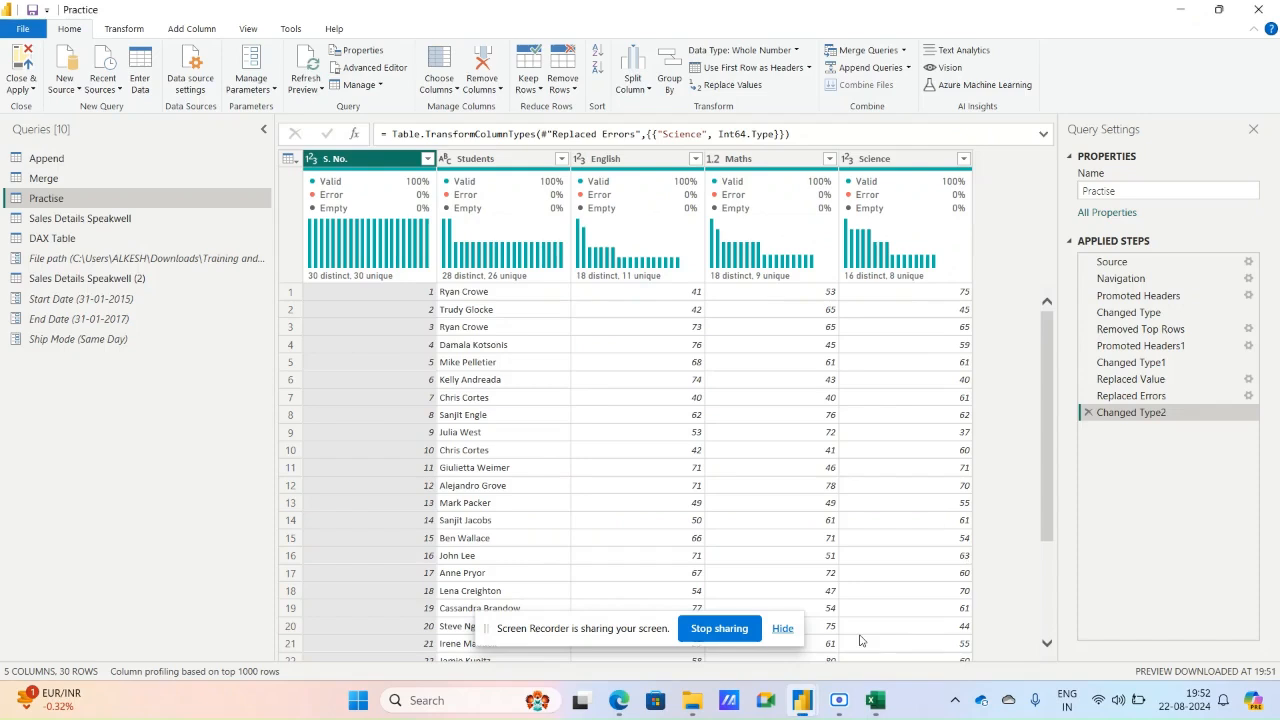
{"action": "left_click", "coordinate": [316, 90]}
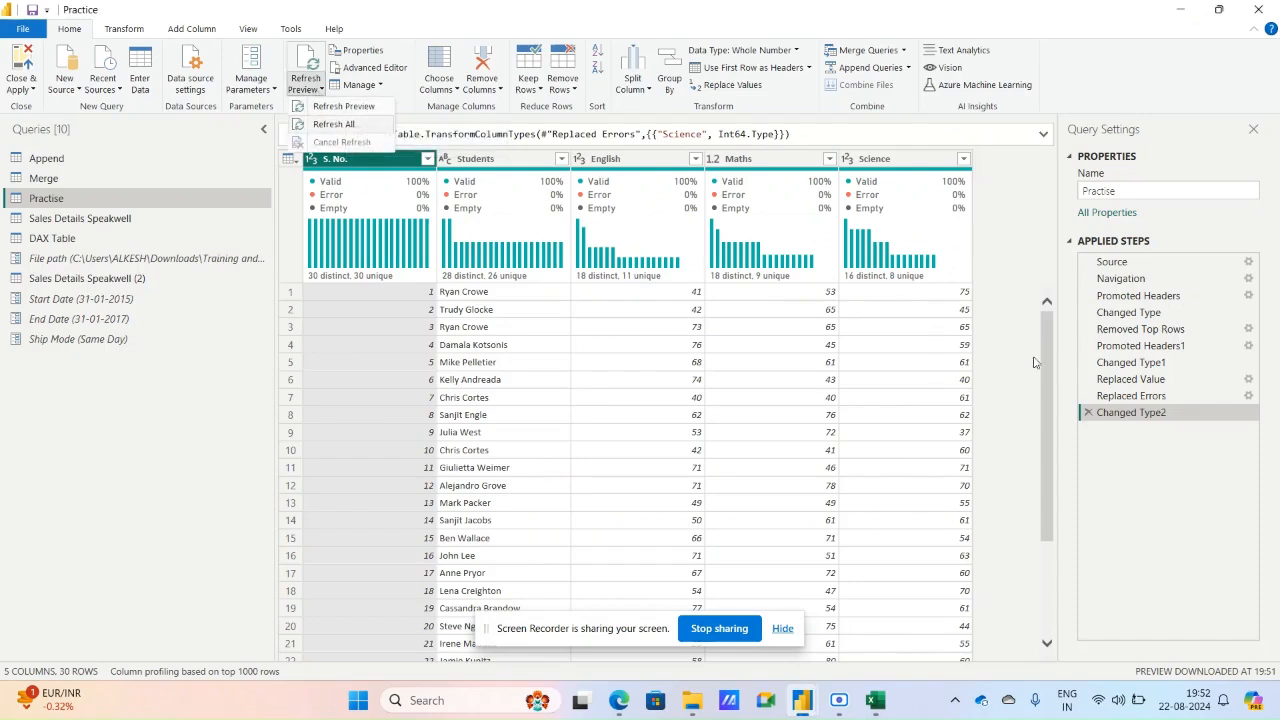
{"action": "left_click", "coordinate": [334, 124]}
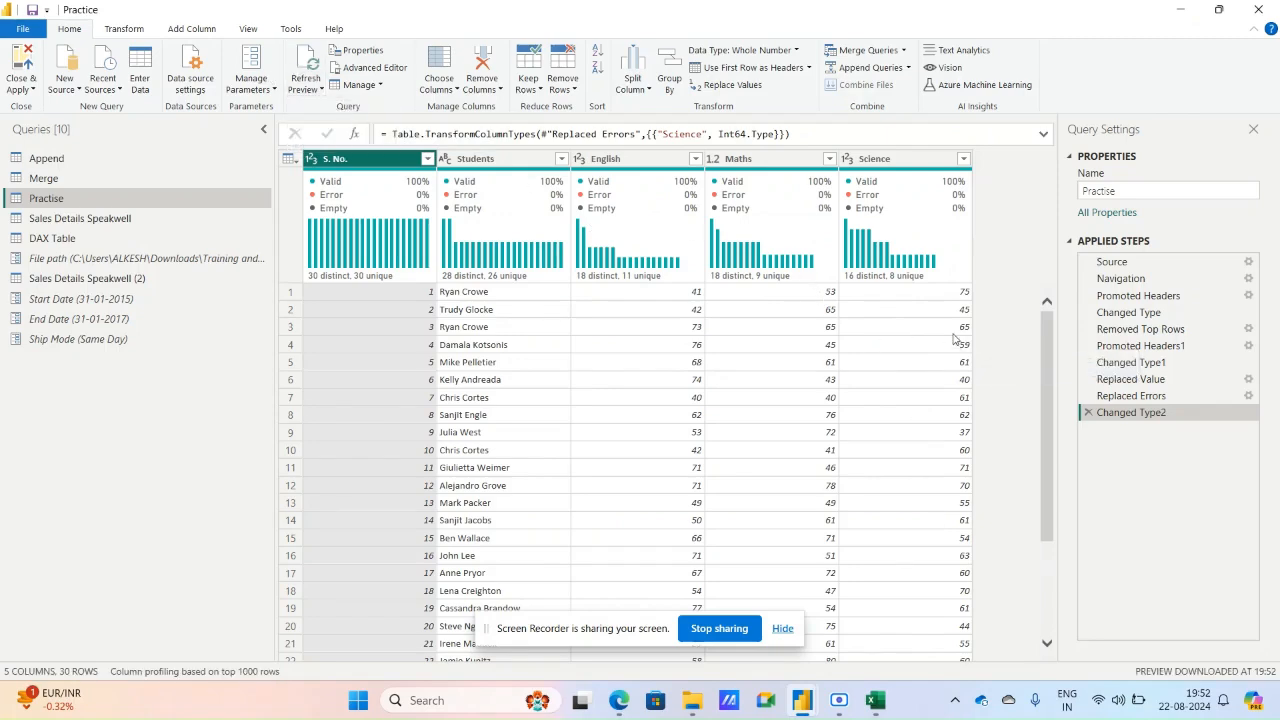
{"action": "left_click", "coordinate": [308, 88]}
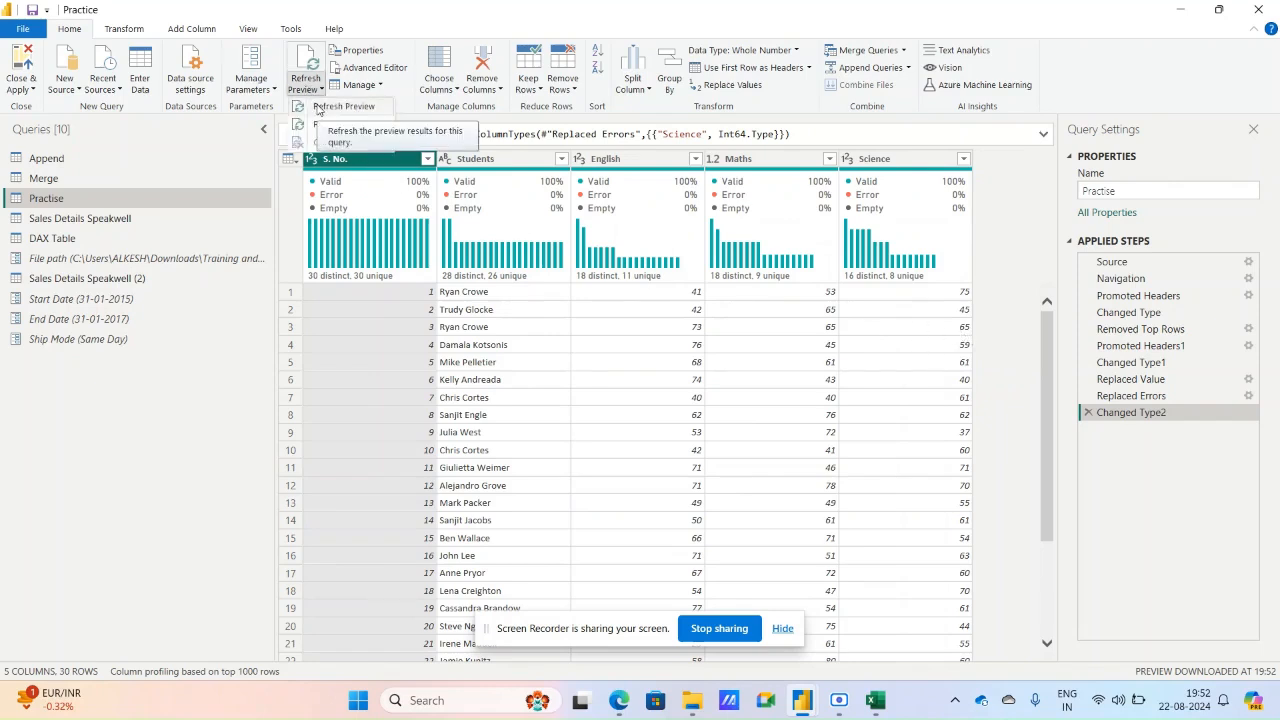
Switch to Excel, save the Student Marks Speakwell workbook and close it.
{"action": "left_click", "coordinate": [873, 699]}
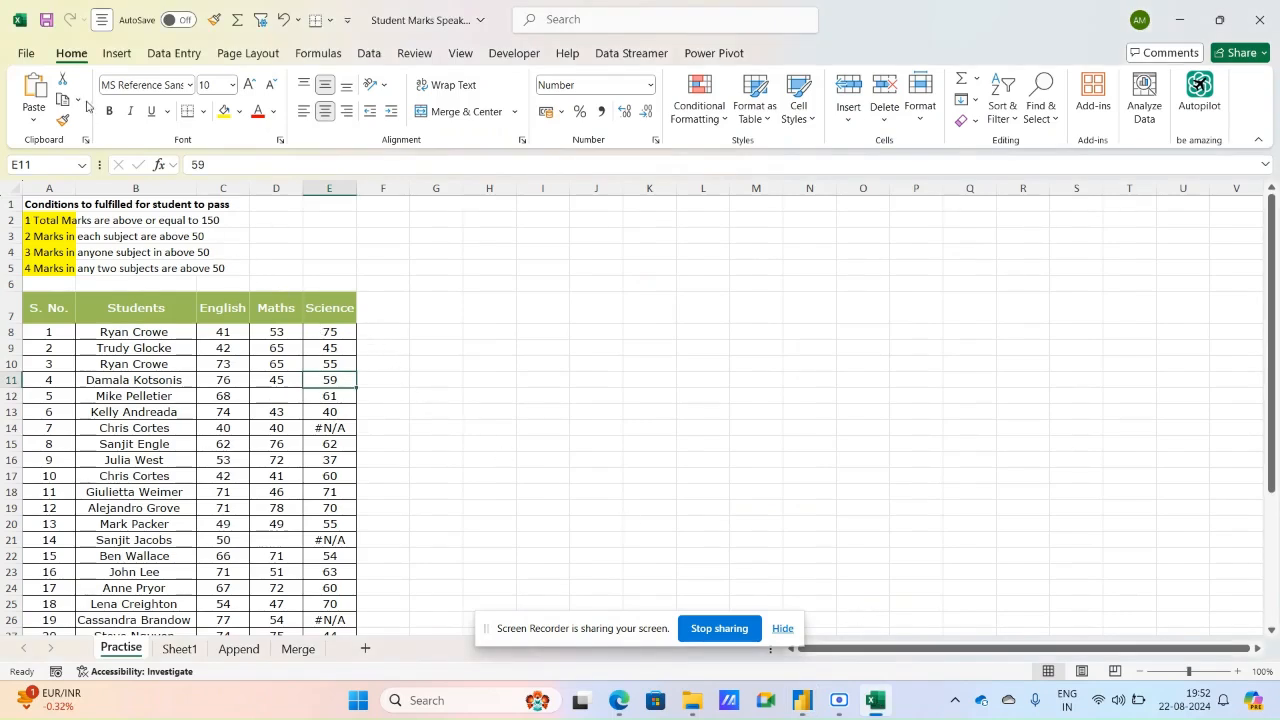
{"action": "left_click", "coordinate": [46, 19]}
{"action": "left_click", "coordinate": [1259, 20]}
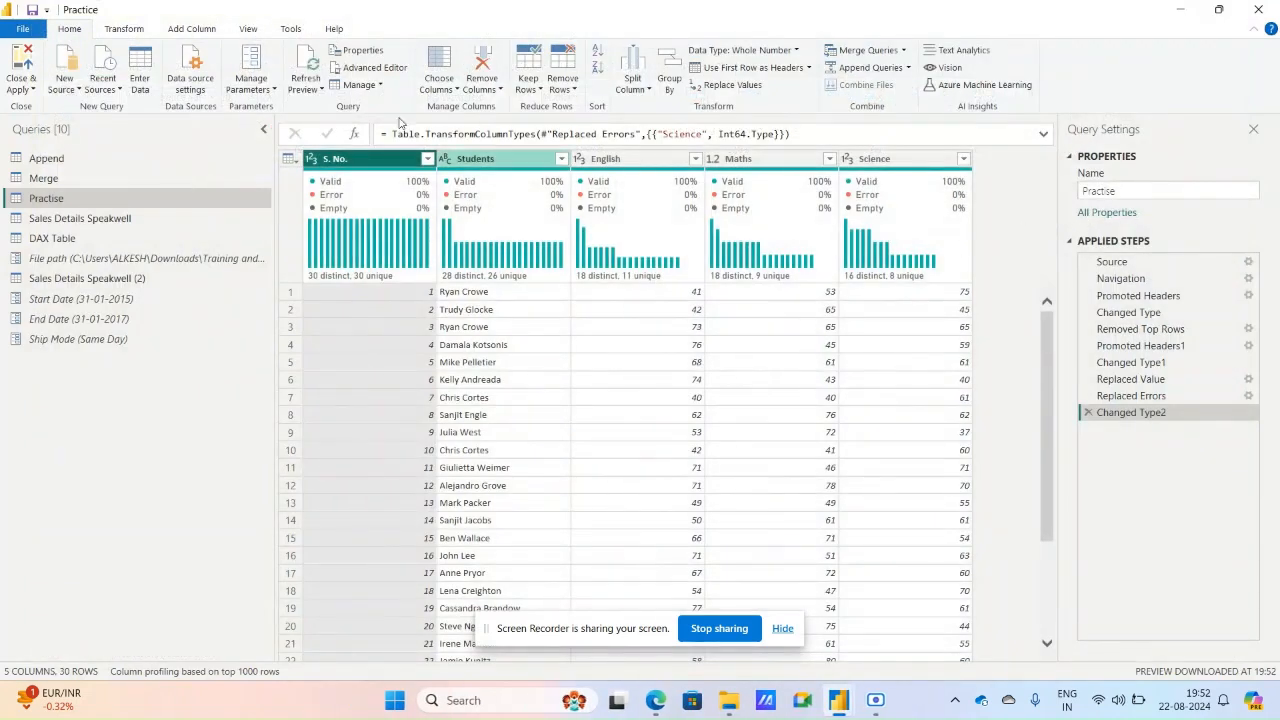
Refresh the preview of the Practise query to load the saved workbook changes.
{"action": "left_click", "coordinate": [306, 84]}
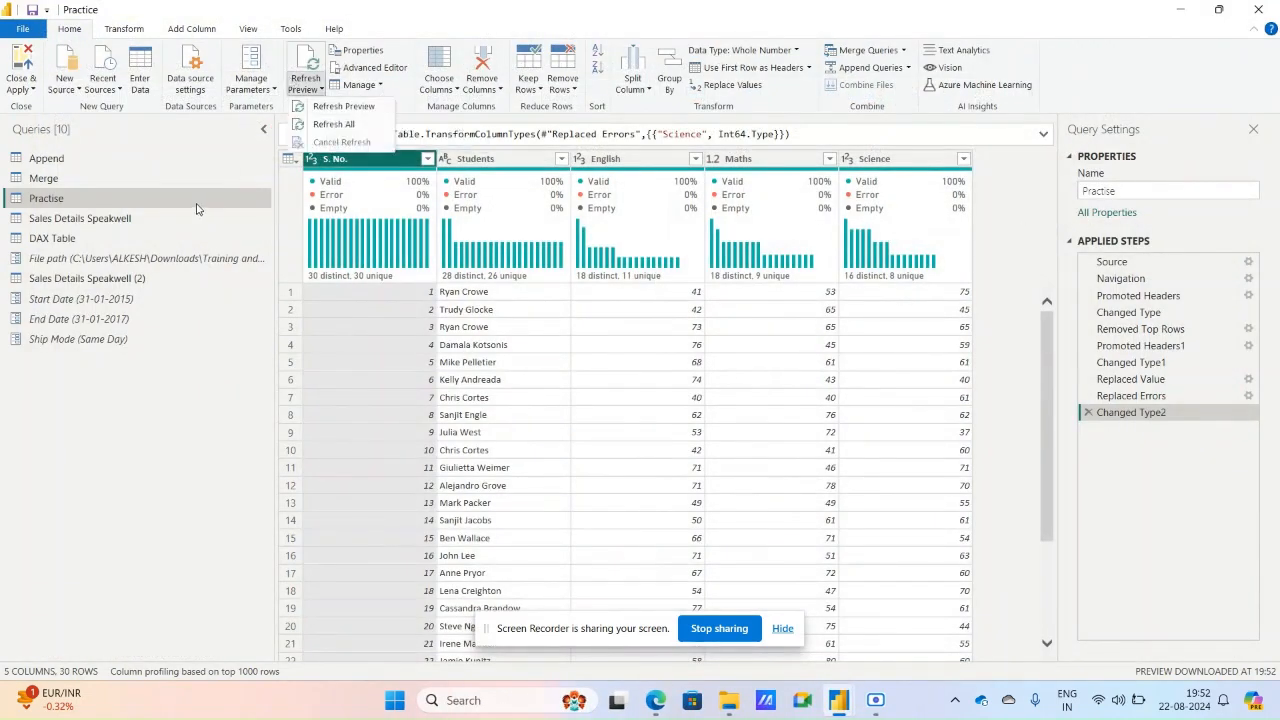
{"action": "left_click", "coordinate": [345, 107]}
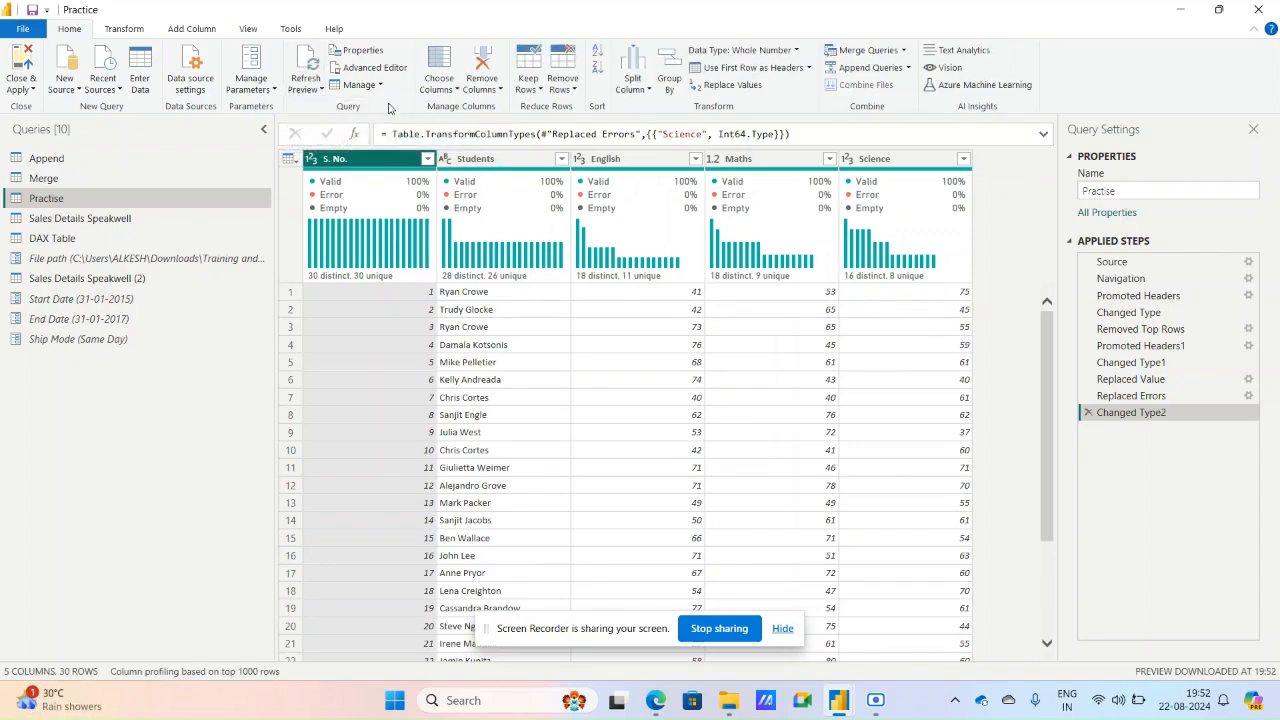
{"action": "left_click", "coordinate": [320, 90]}
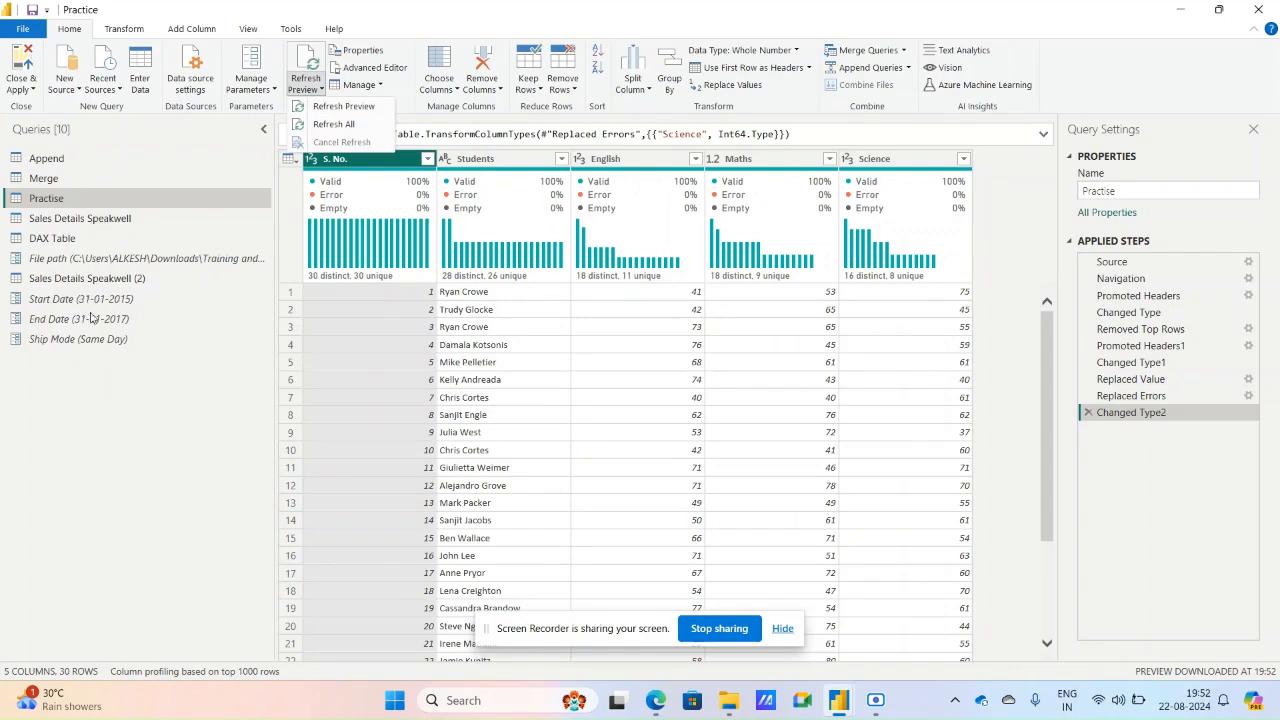
{"action": "left_click", "coordinate": [1048, 334]}
{"action": "left_click", "coordinate": [1048, 568]}
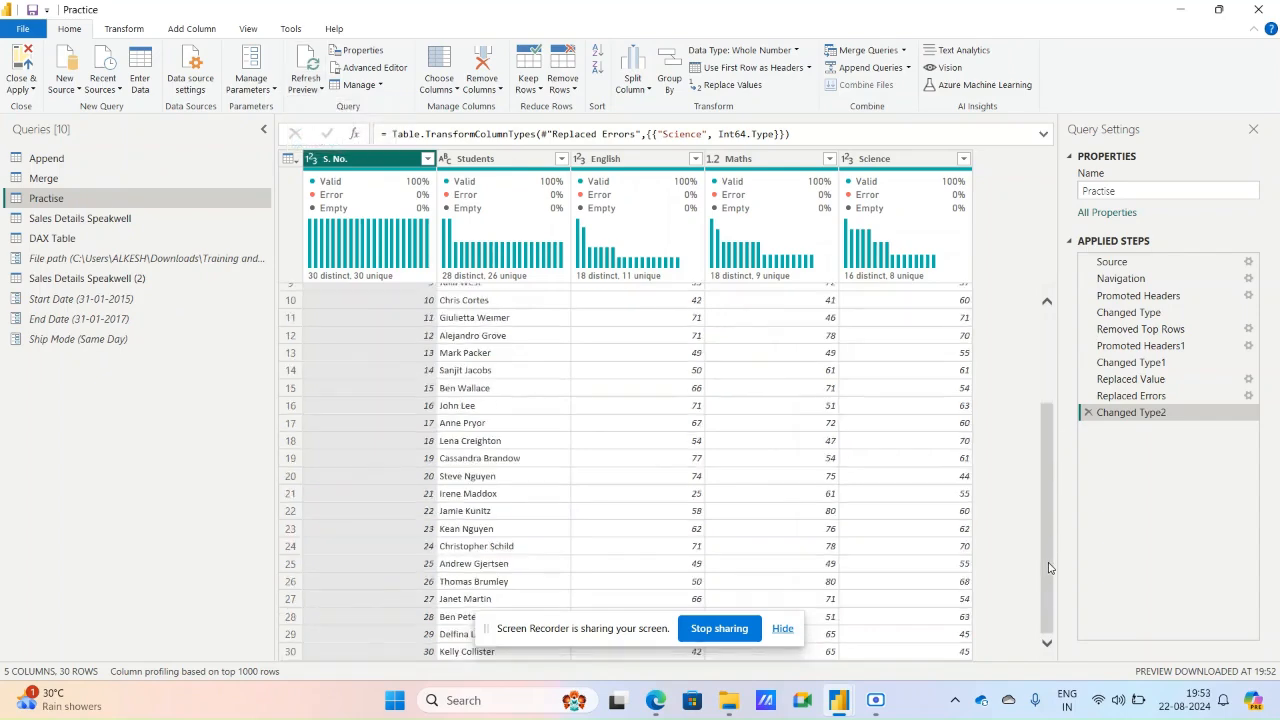
{"action": "left_click", "coordinate": [1049, 334]}
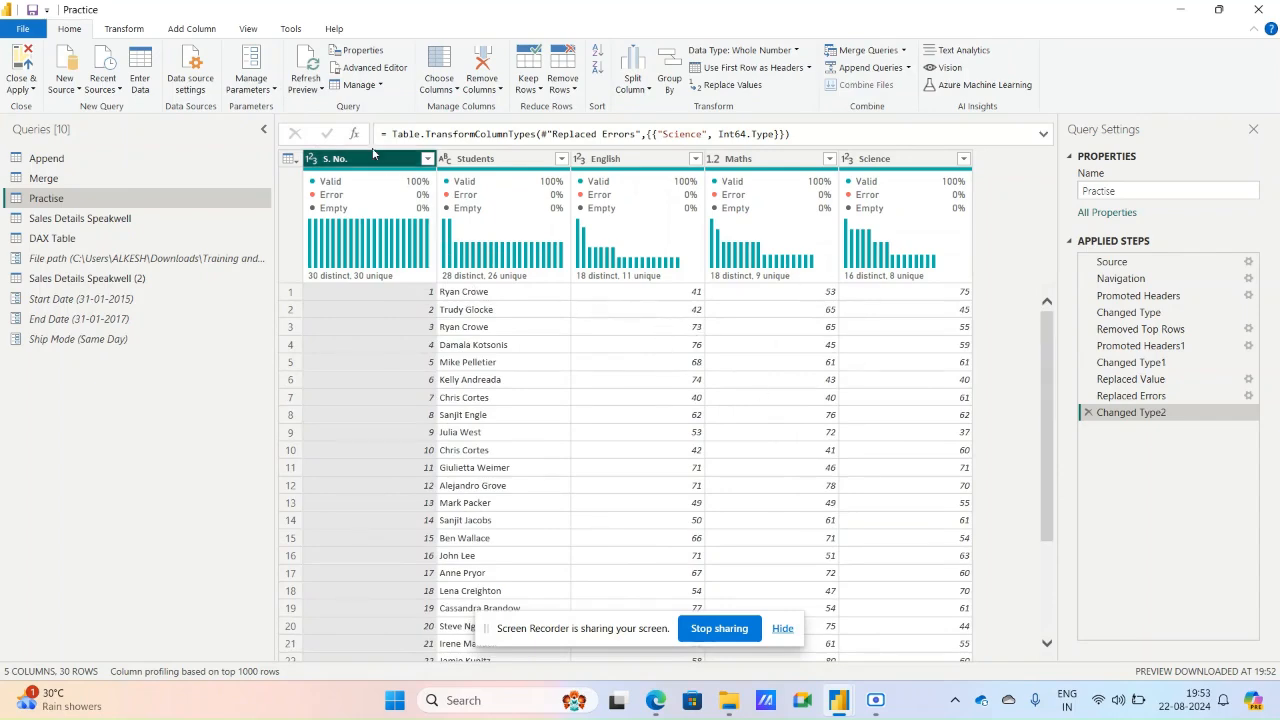
Delete the Sales Details Speakwell (2) query and confirm the deletion.
{"action": "left_click", "coordinate": [381, 88]}
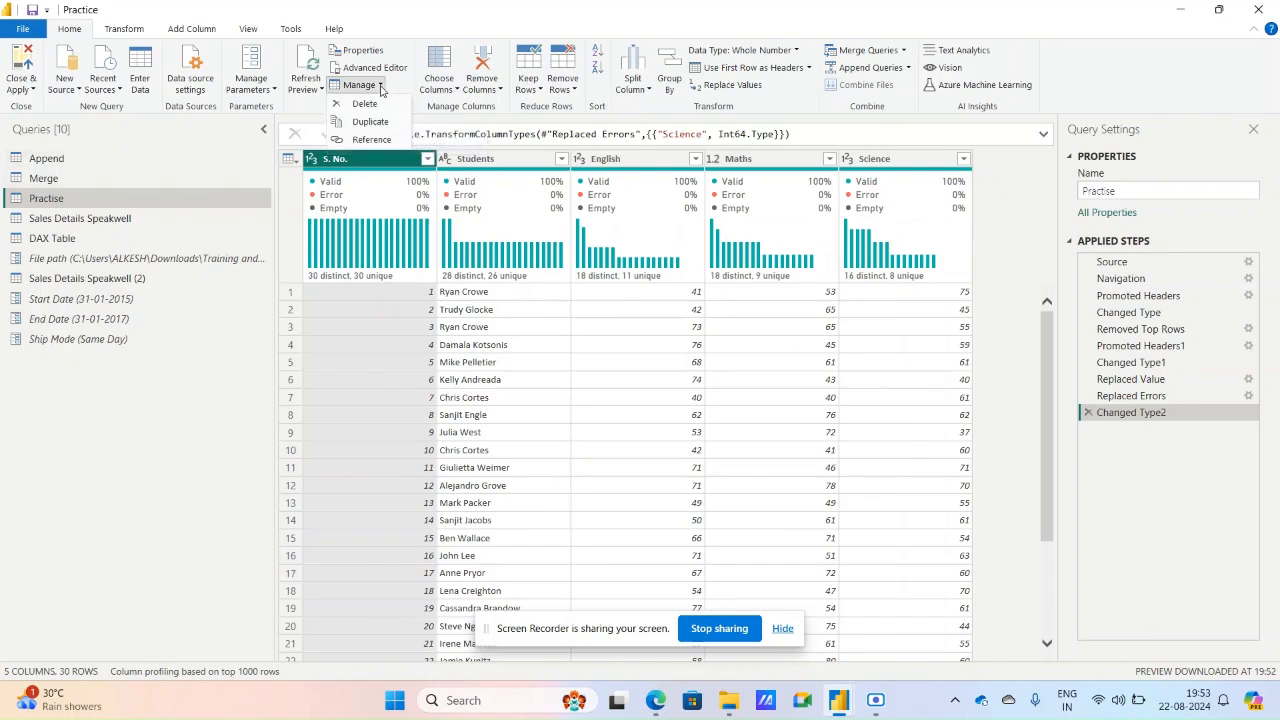
{"action": "left_click", "coordinate": [155, 282]}
{"action": "left_click", "coordinate": [88, 218]}
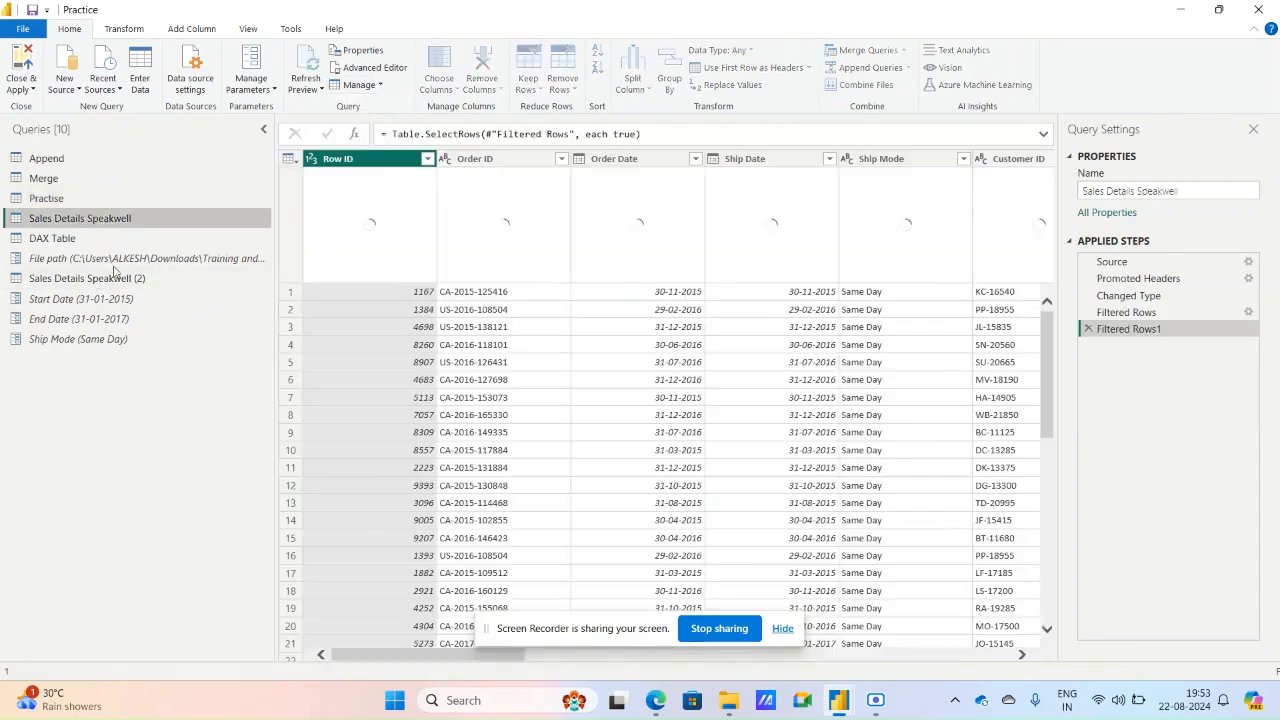
{"action": "left_click", "coordinate": [119, 280]}
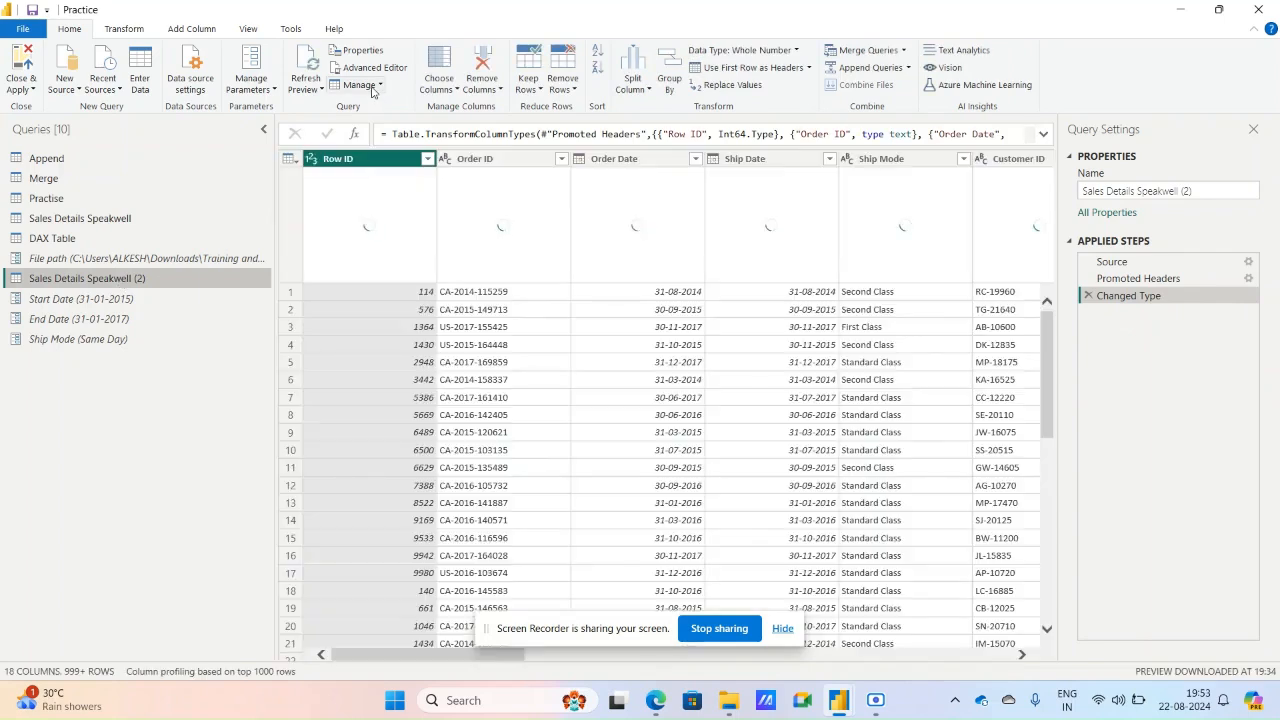
{"action": "left_click", "coordinate": [372, 87]}
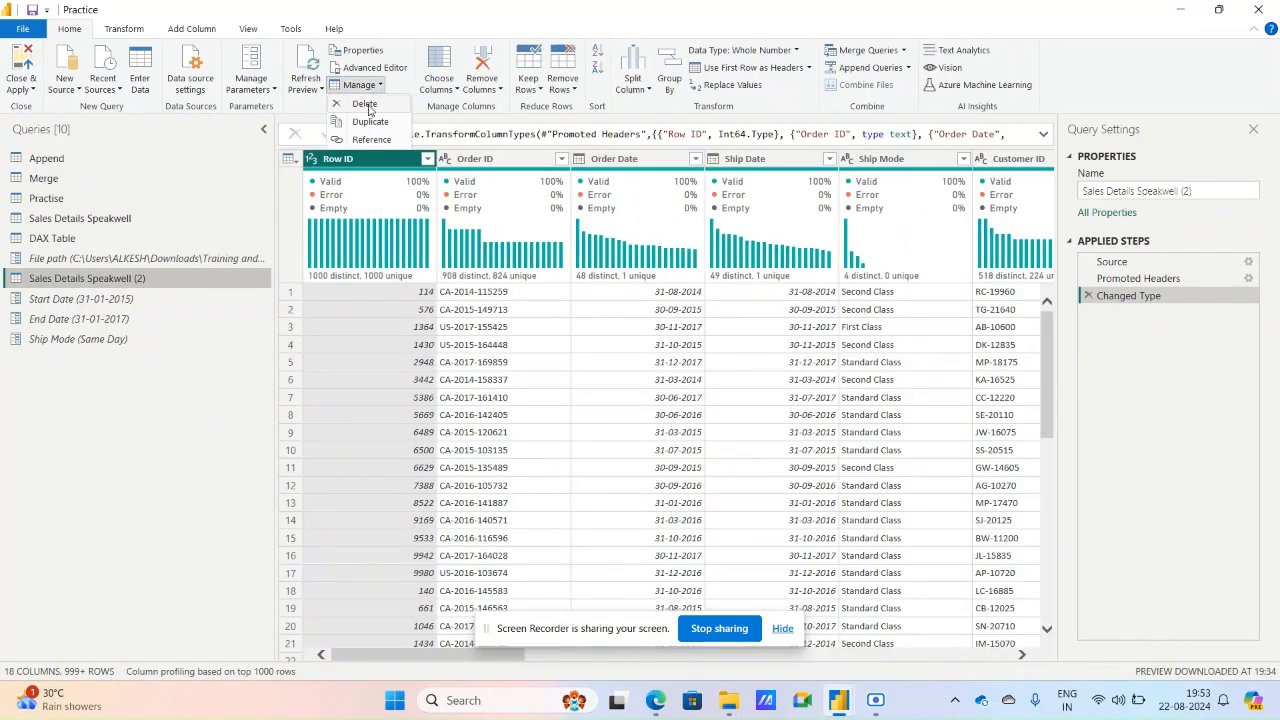
{"action": "left_click", "coordinate": [366, 106]}
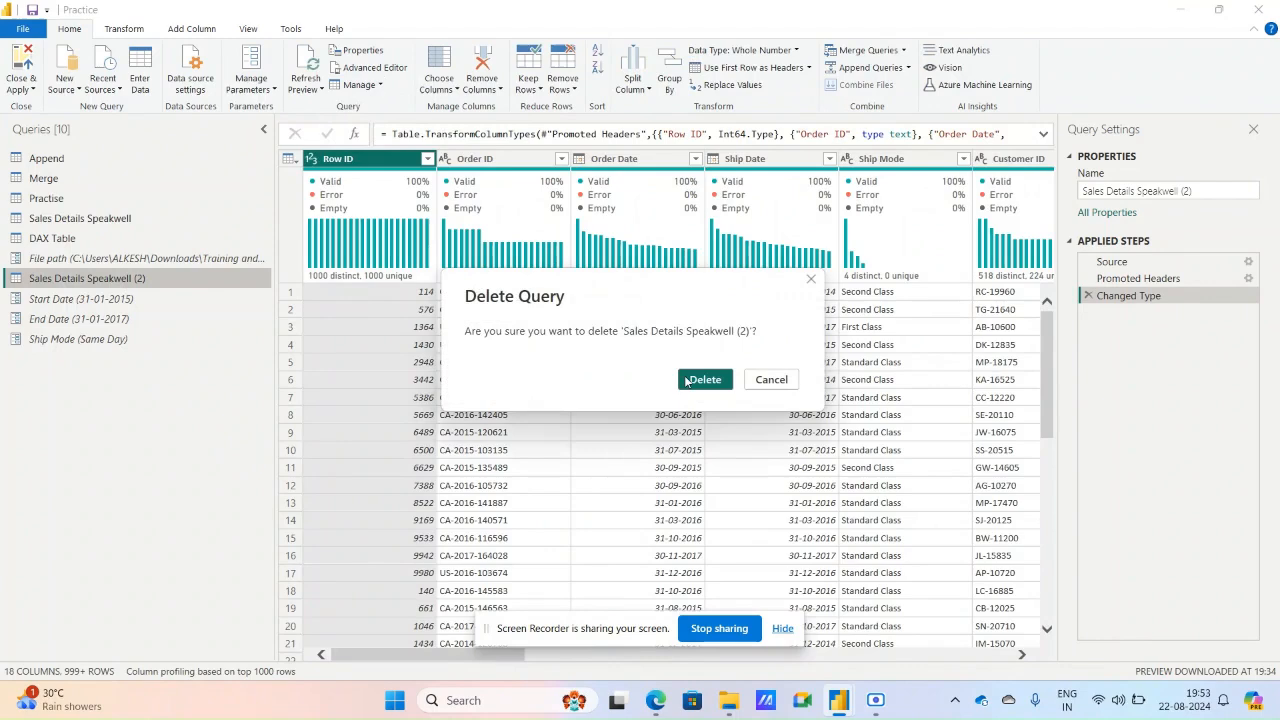
{"action": "left_click", "coordinate": [686, 381]}
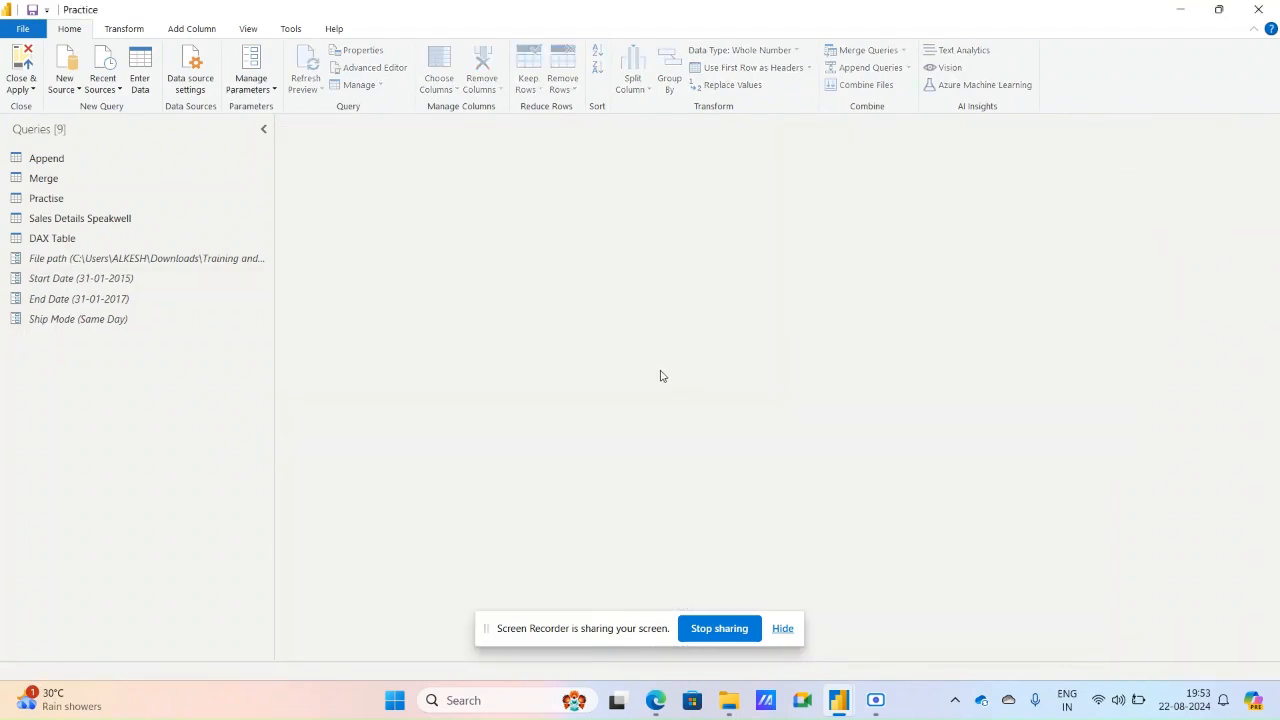
Duplicate the Sales Details Speakwell query and rename the copy Sales Details Speakwell Draft.
{"action": "left_click", "coordinate": [154, 218]}
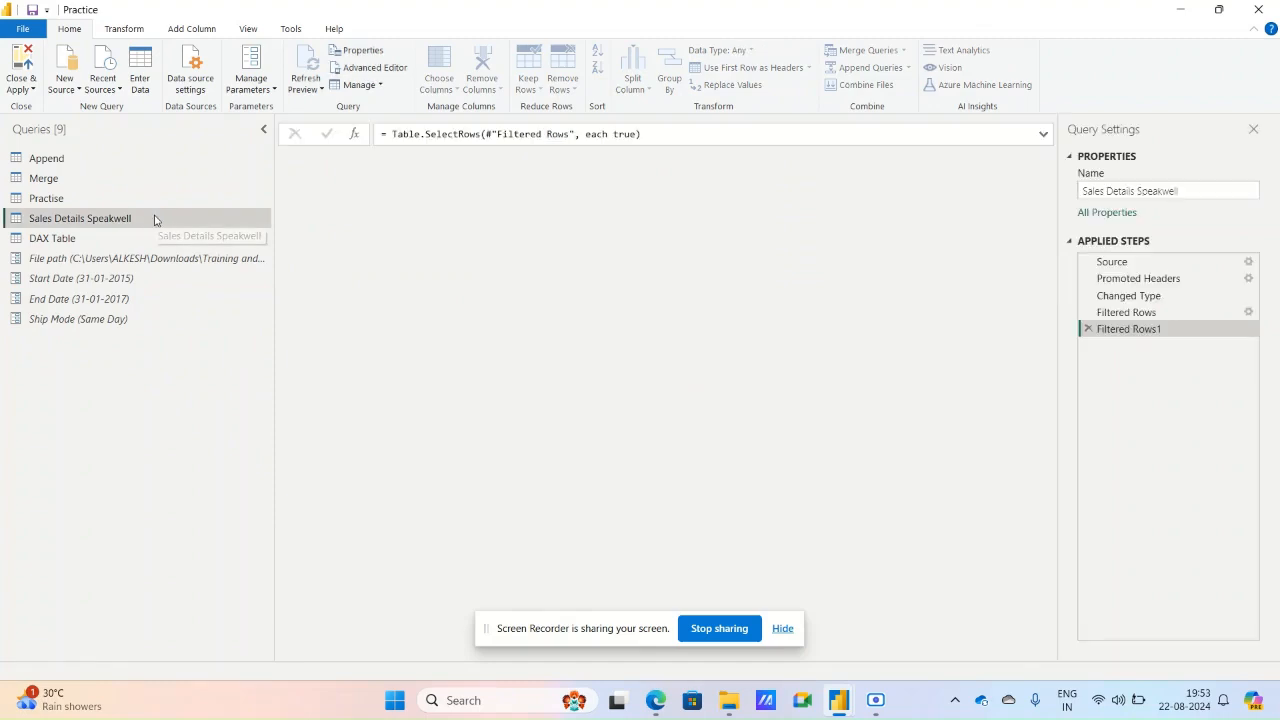
{"action": "left_click", "coordinate": [379, 86]}
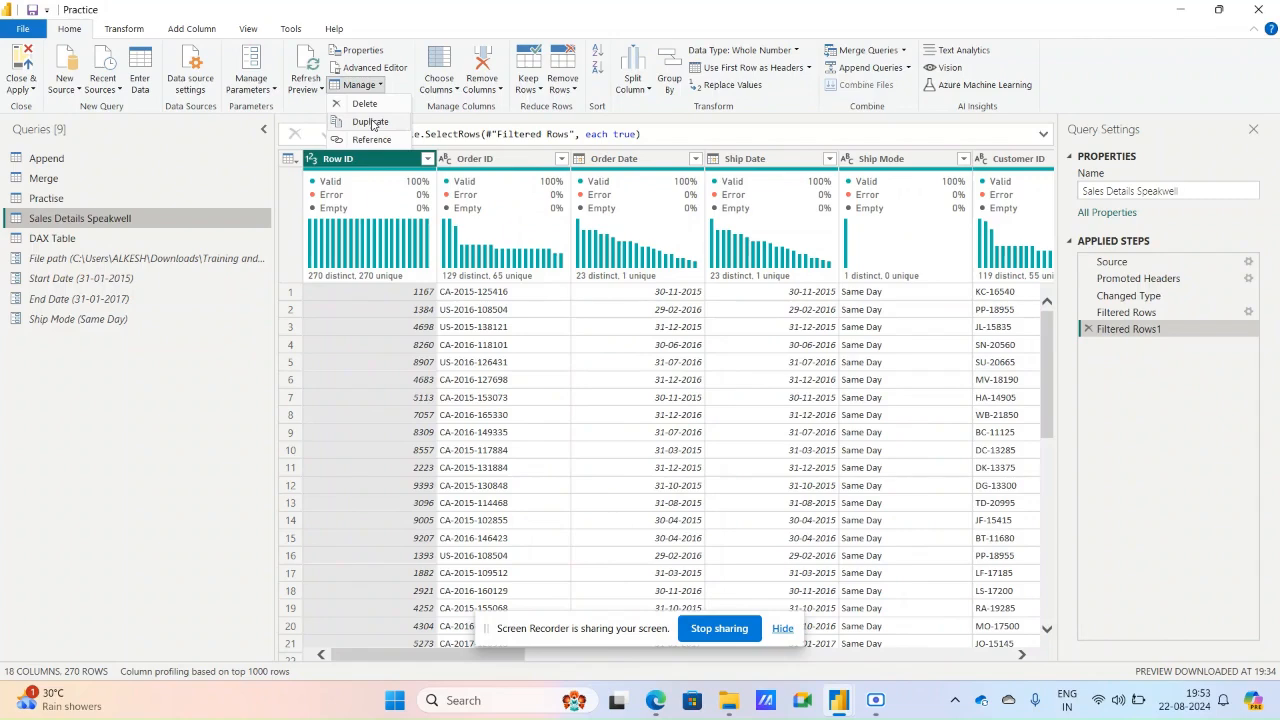
{"action": "left_click", "coordinate": [370, 122]}
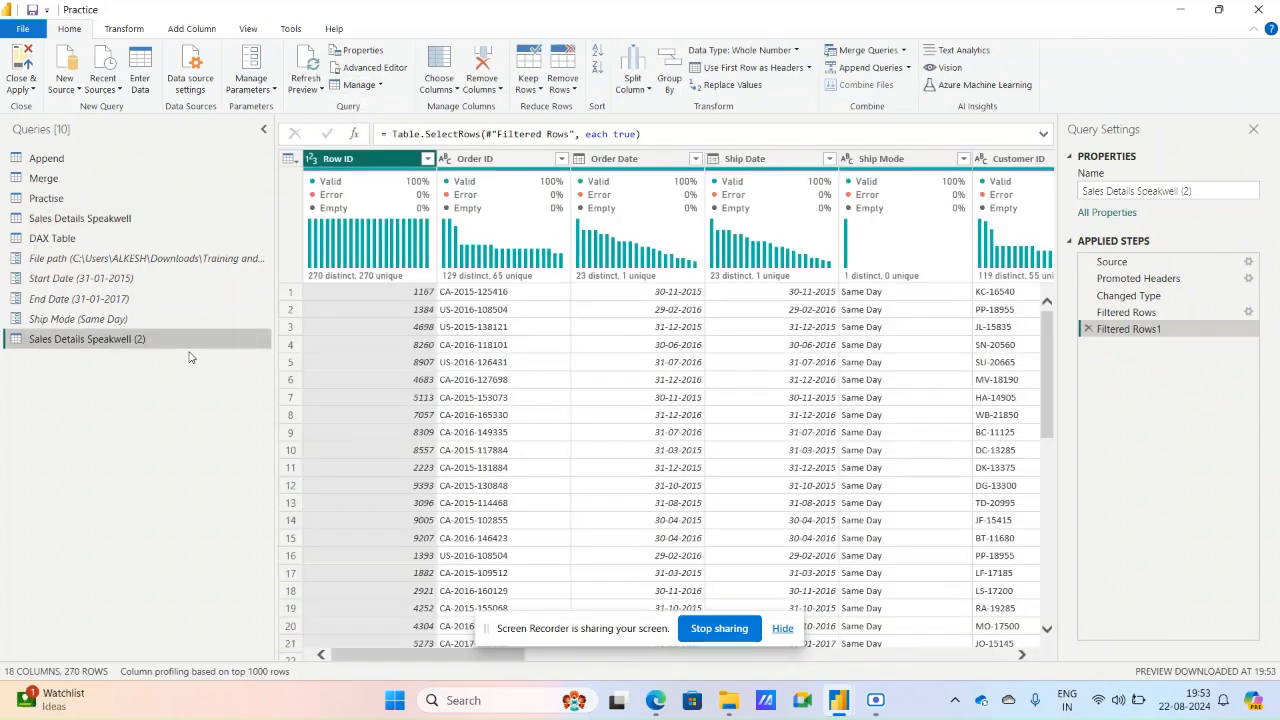
{"action": "double_click", "coordinate": [180, 340]}
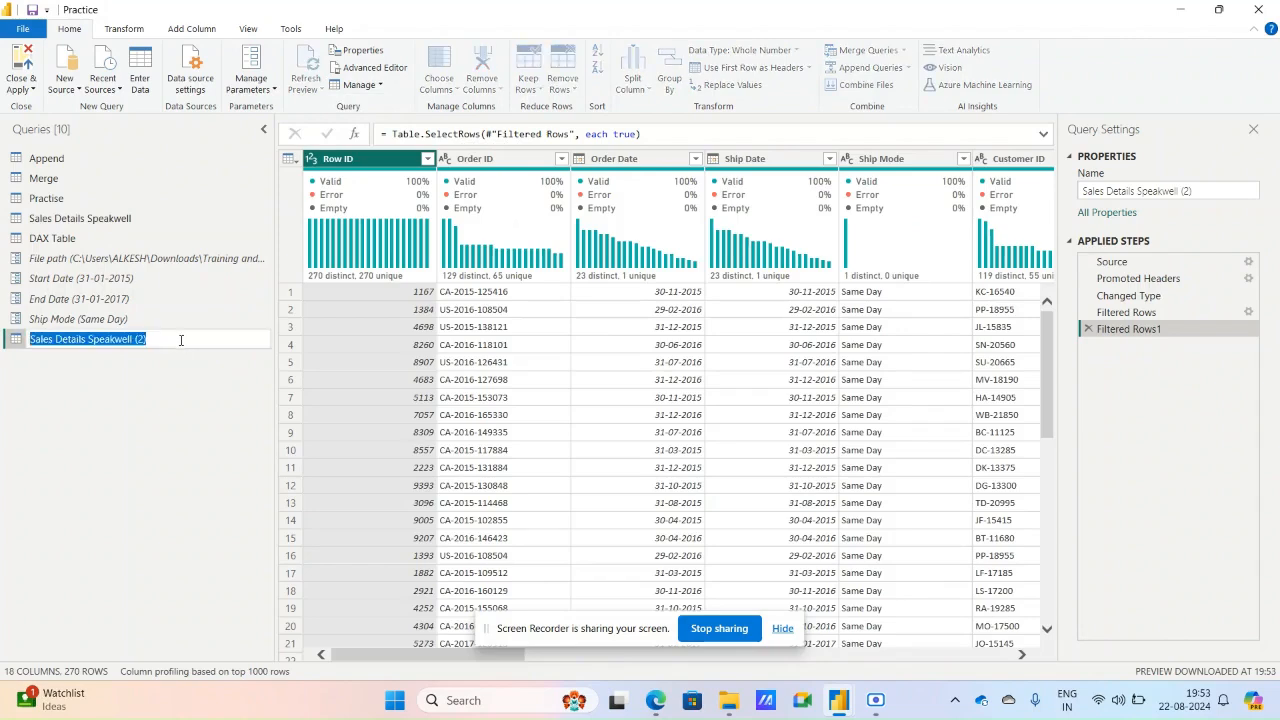
{"action": "left_click", "coordinate": [180, 340]}
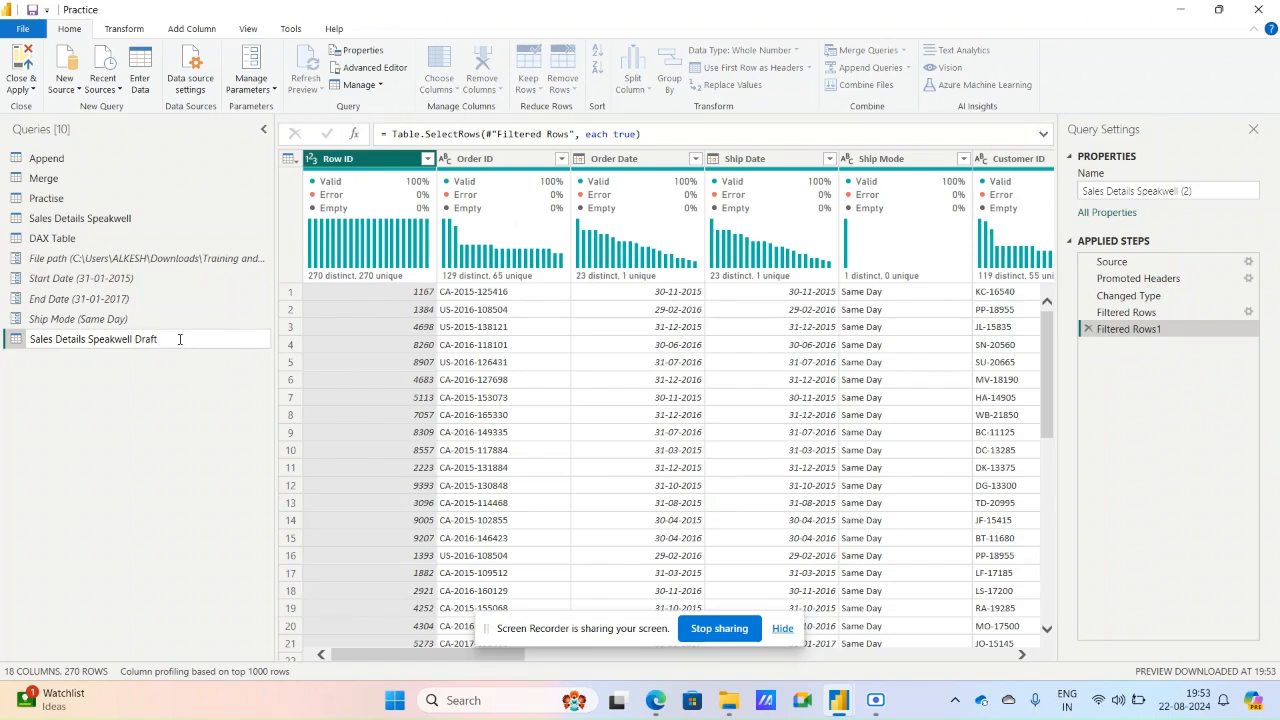
{"action": "type", "text": "Draft"}
{"action": "key", "text": "Return"}
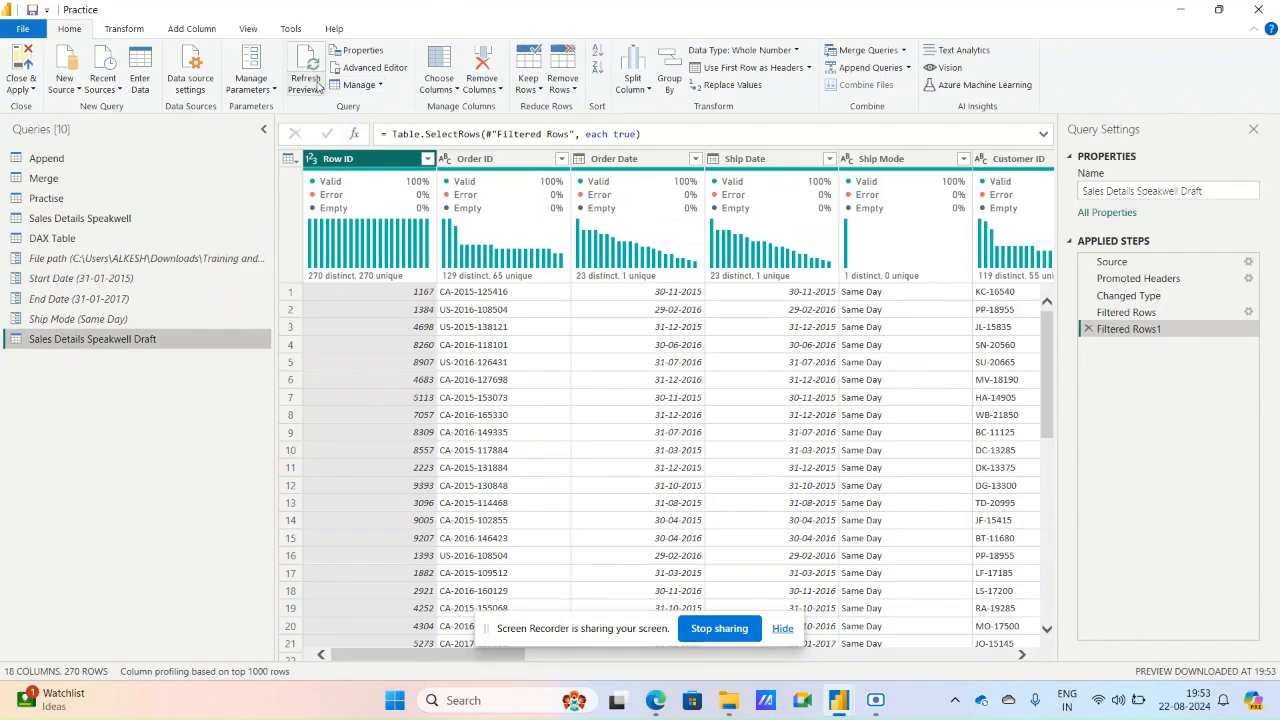
Create a reference to the Sales Details Speakwell Draft query and rename it Sales Details Speakwell Group by.
{"action": "left_click", "coordinate": [318, 87]}
{"action": "left_click", "coordinate": [358, 85]}
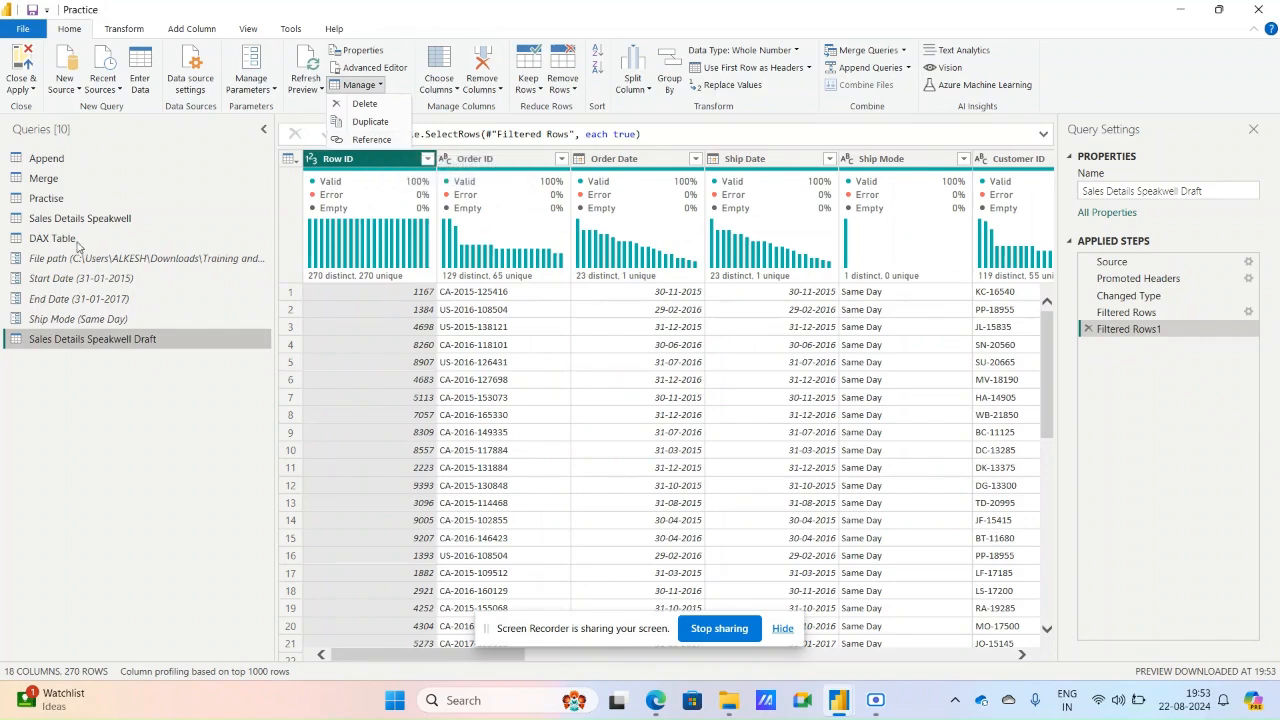
{"action": "left_click", "coordinate": [373, 141]}
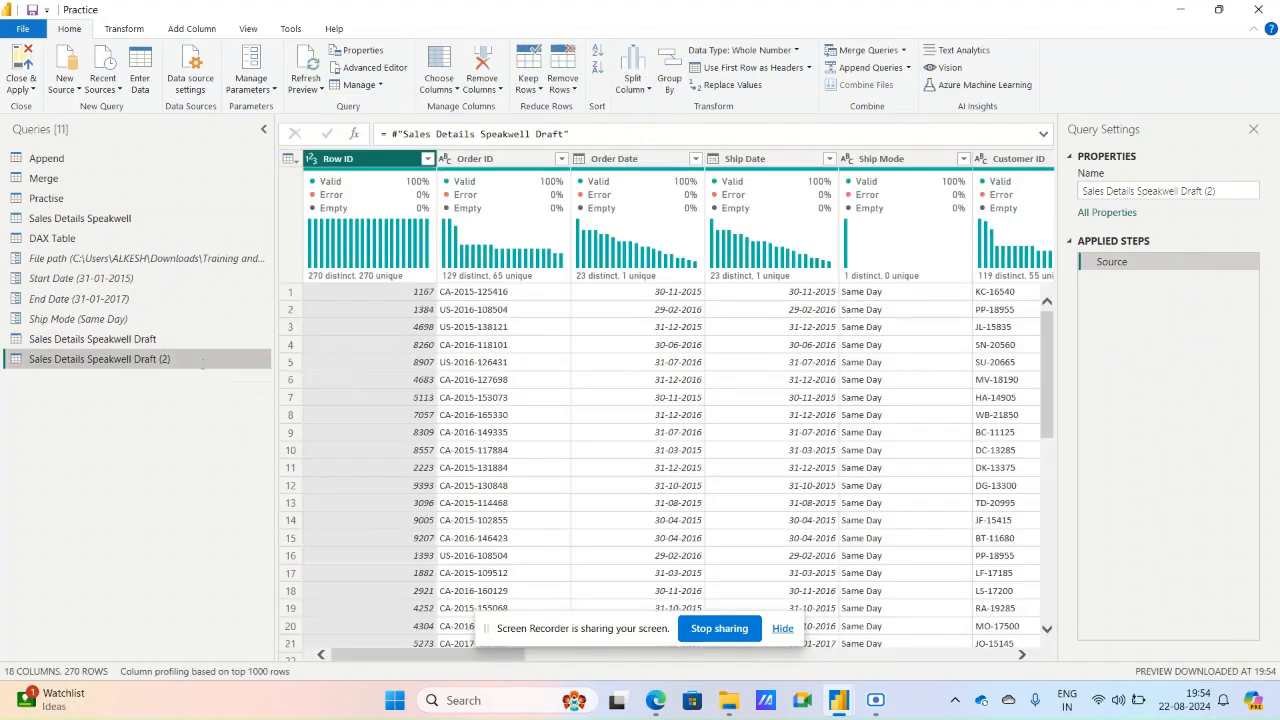
{"action": "double_click", "coordinate": [204, 360]}
{"action": "left_click", "coordinate": [210, 350]}
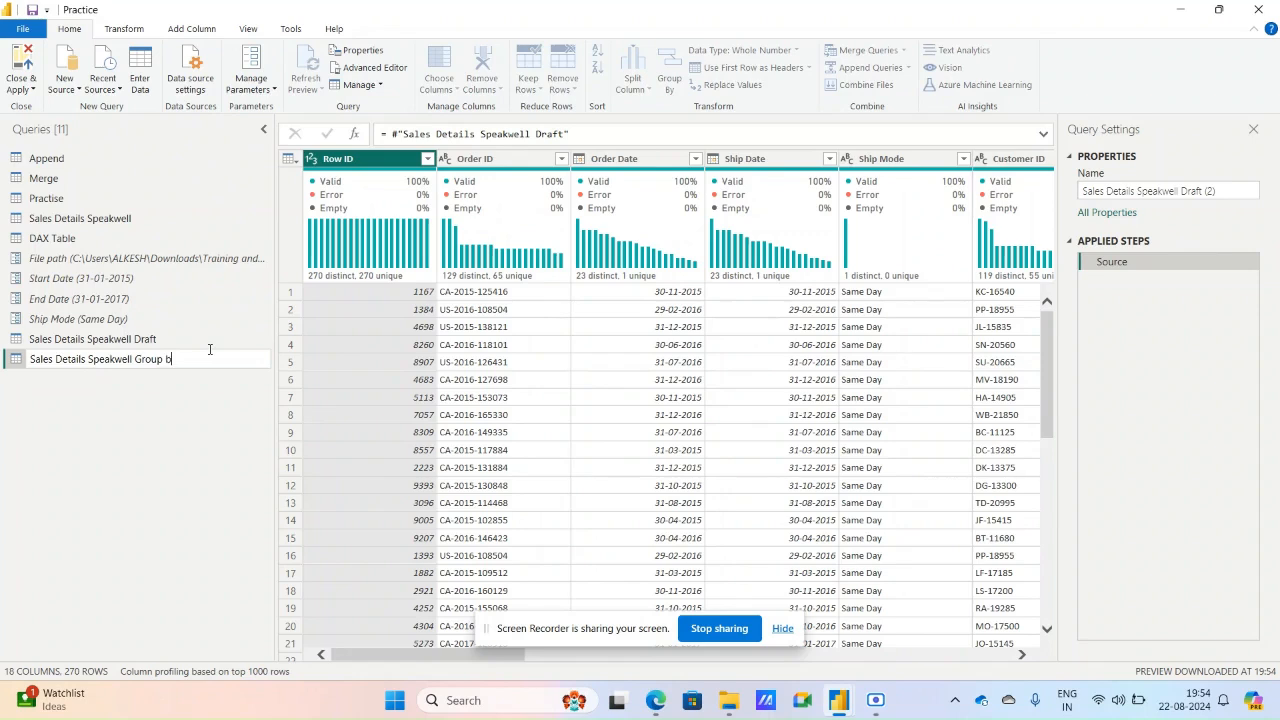
{"action": "key", "text": "Return"}
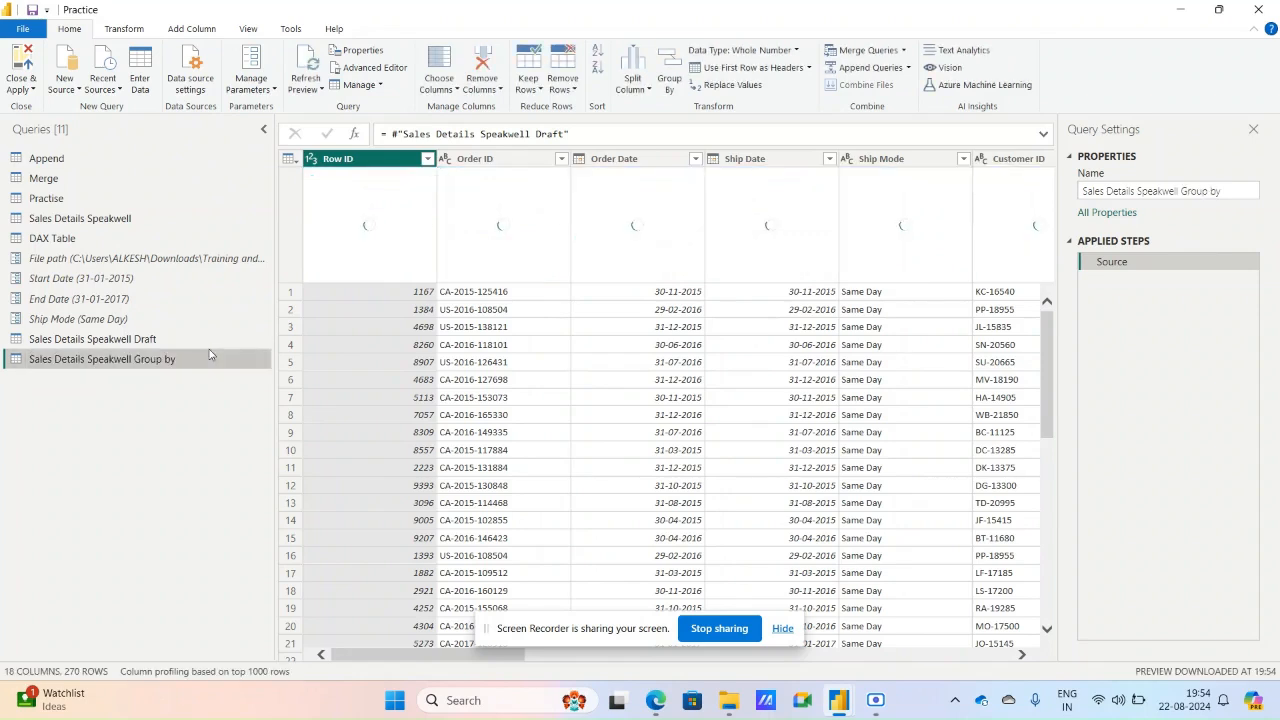
Examine the Sales Details Speakwell Draft query and the Ship Mode filter values of the original Sales Details Speakwell query.
{"action": "left_click_drag", "start_coordinate": [156, 340], "coordinate": [160, 336]}
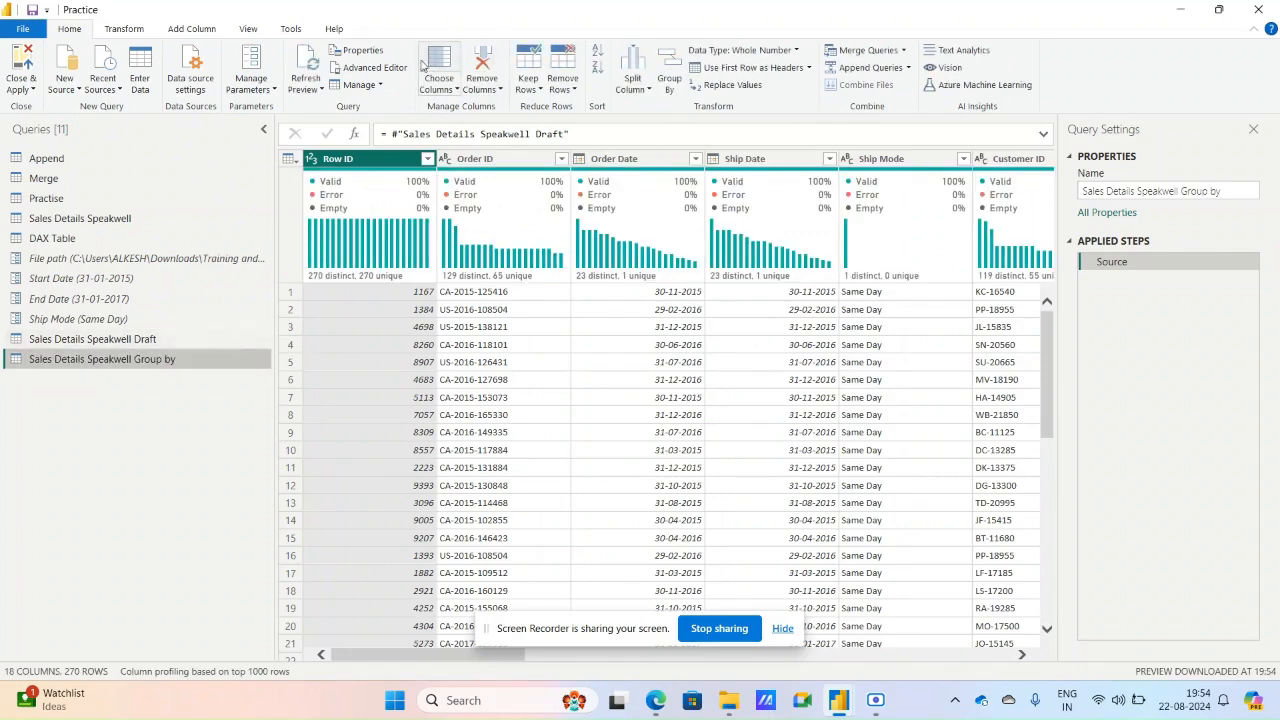
{"action": "left_click", "coordinate": [378, 88]}
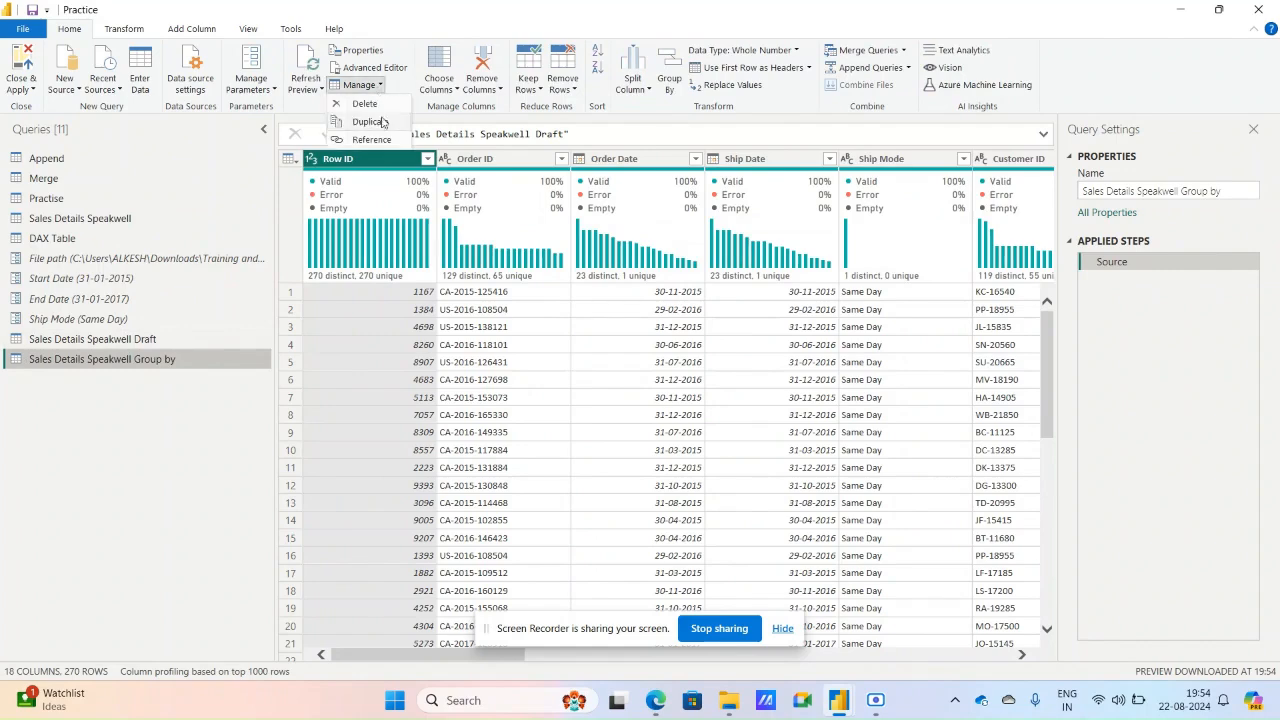
{"action": "left_click", "coordinate": [145, 339]}
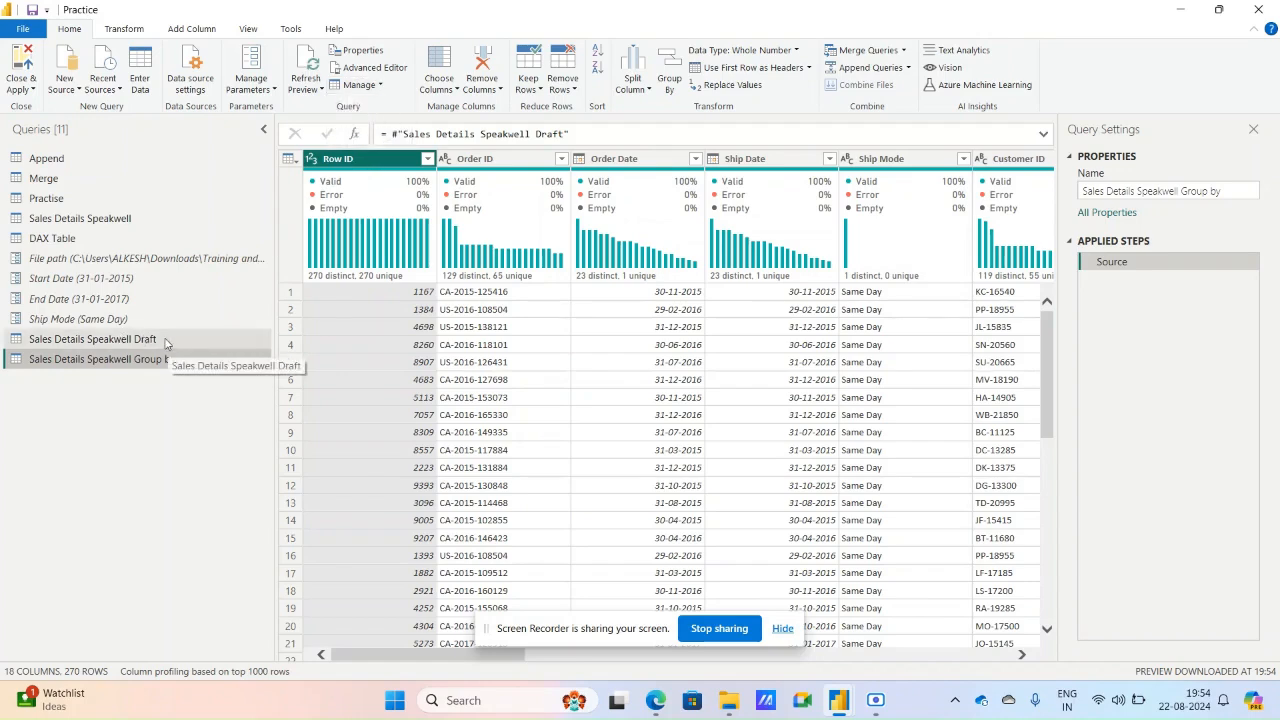
{"action": "left_click", "coordinate": [166, 343]}
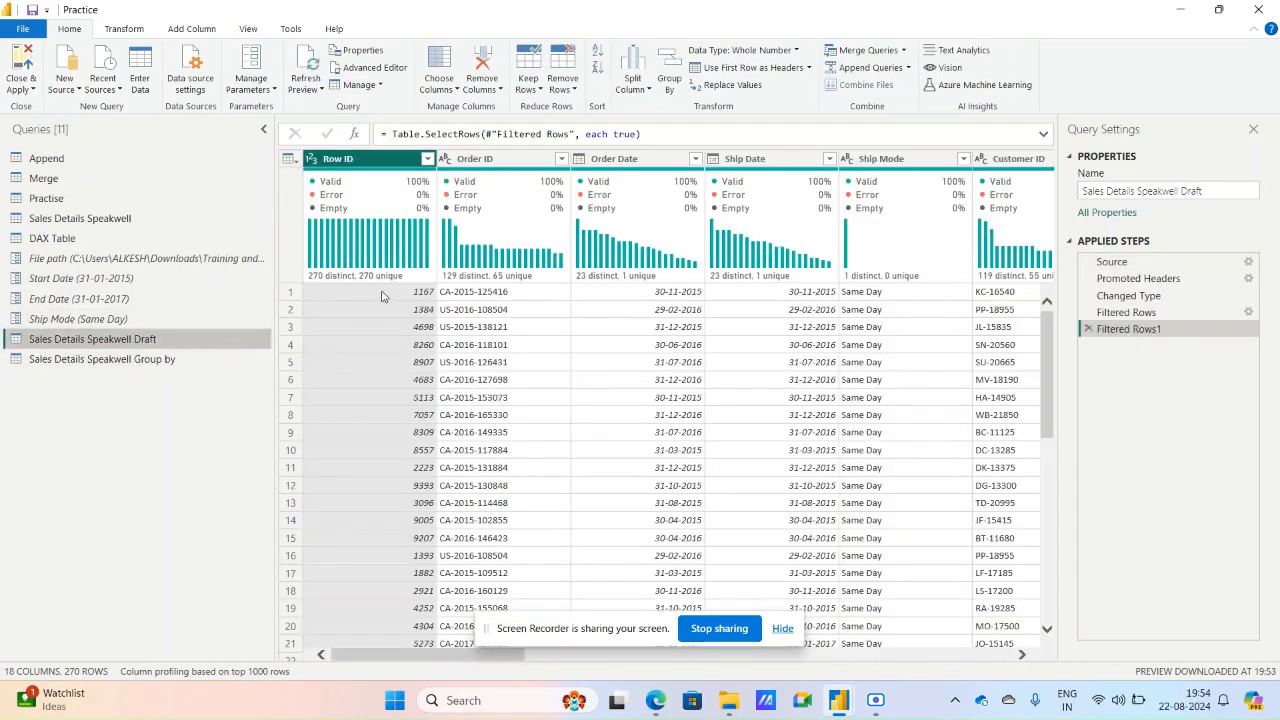
{"action": "left_click", "coordinate": [158, 222]}
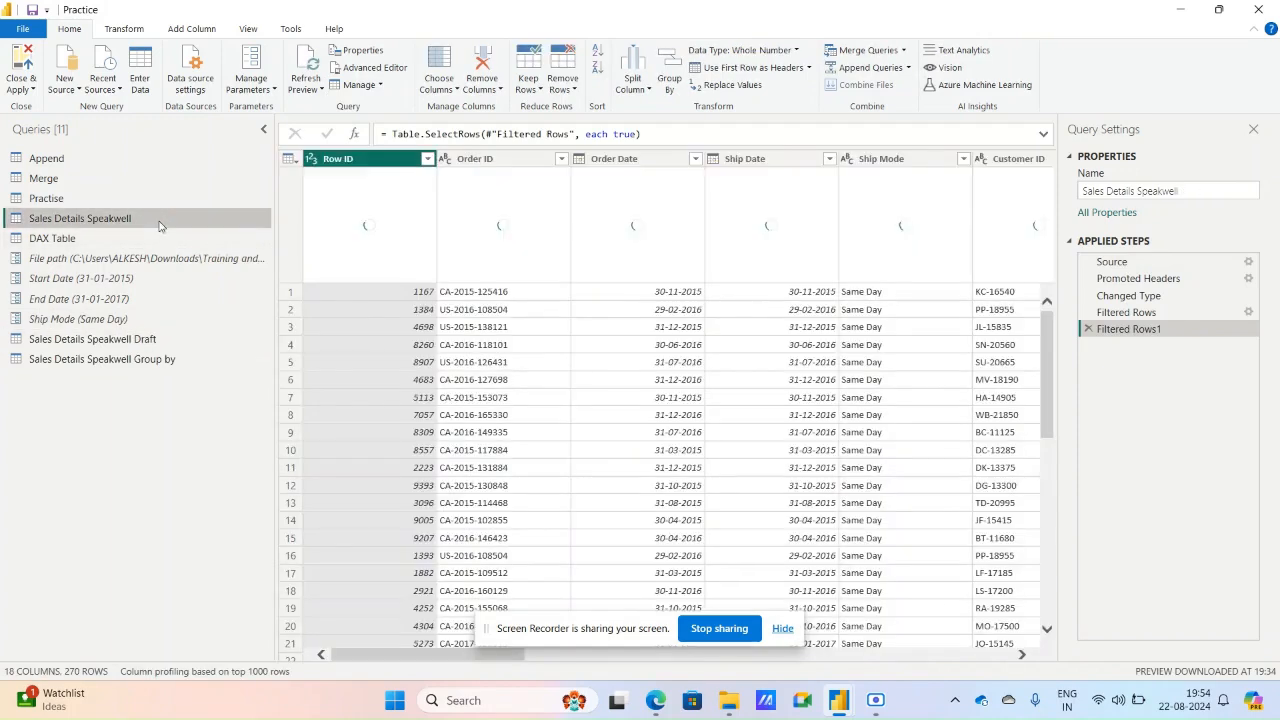
{"action": "left_click", "coordinate": [428, 160]}
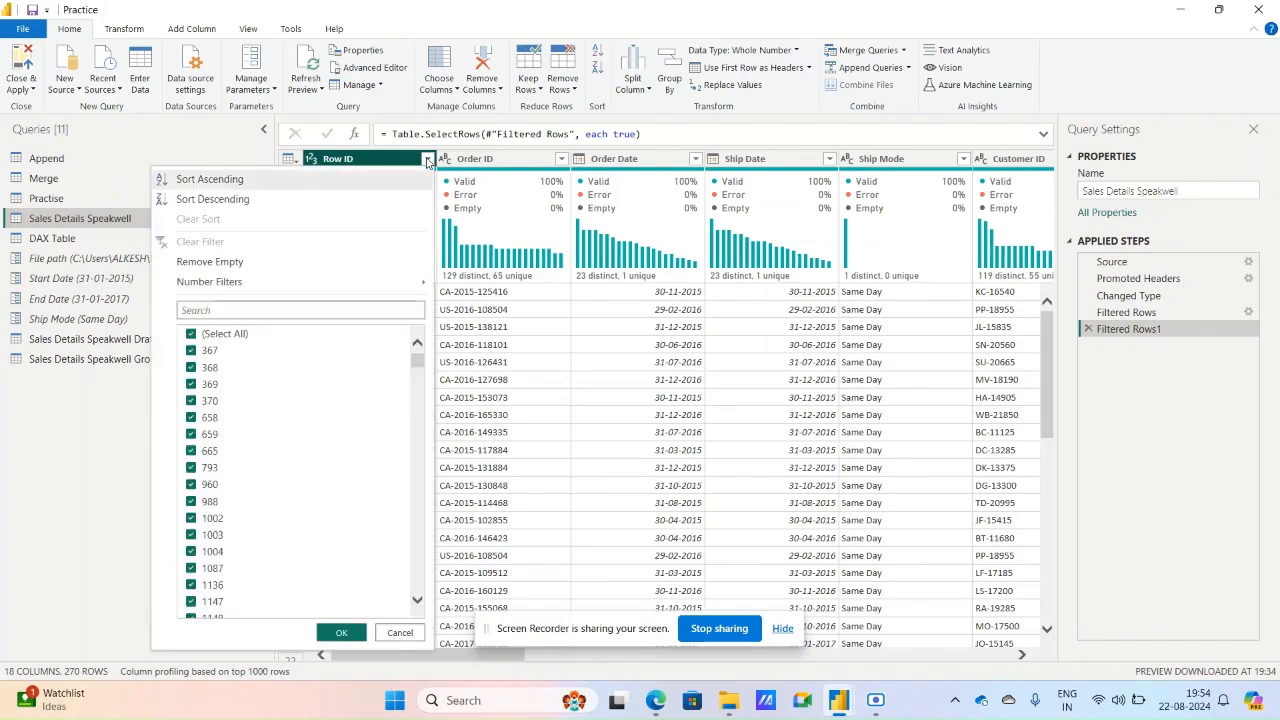
{"action": "left_click", "coordinate": [428, 160]}
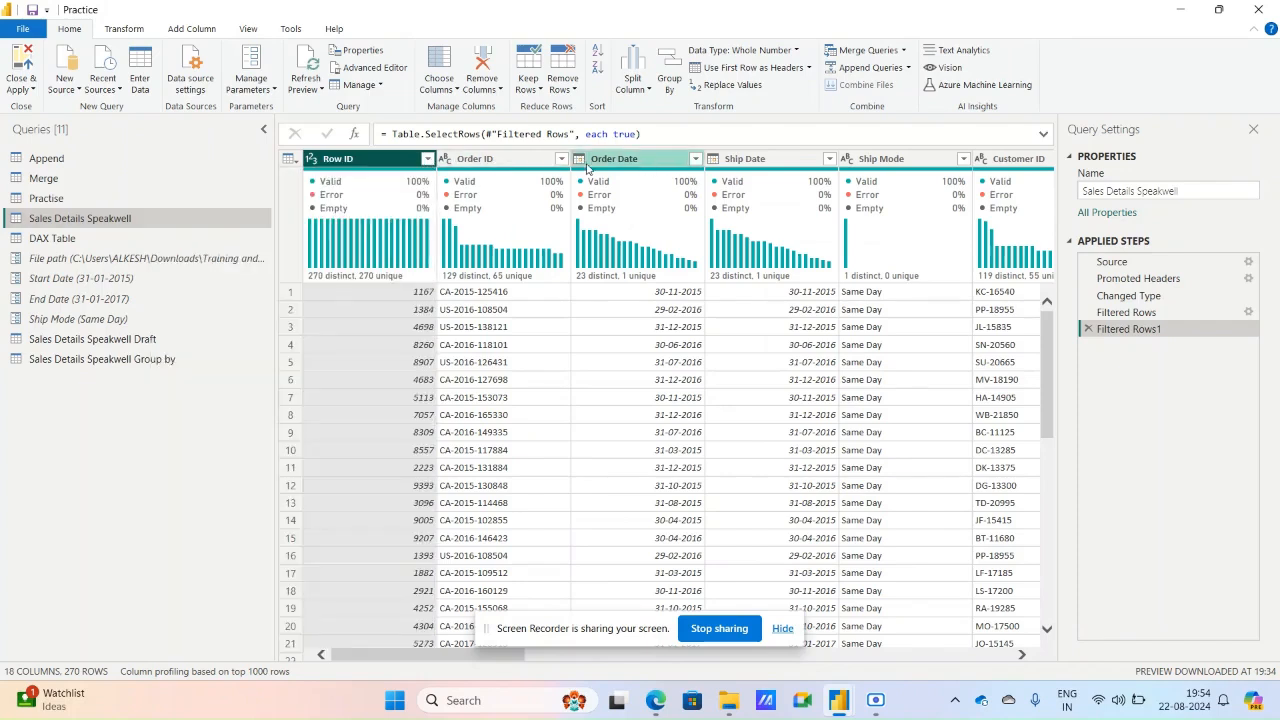
{"action": "left_click", "coordinate": [963, 159]}
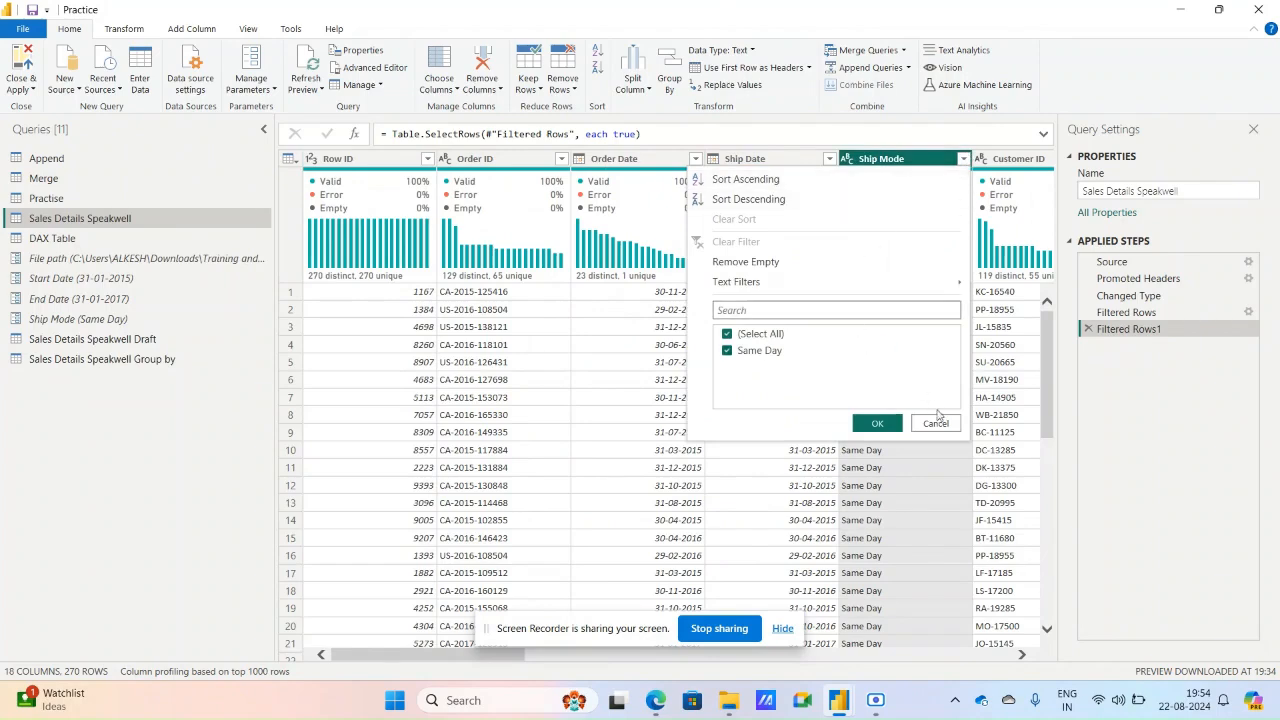
{"action": "left_click", "coordinate": [936, 424]}
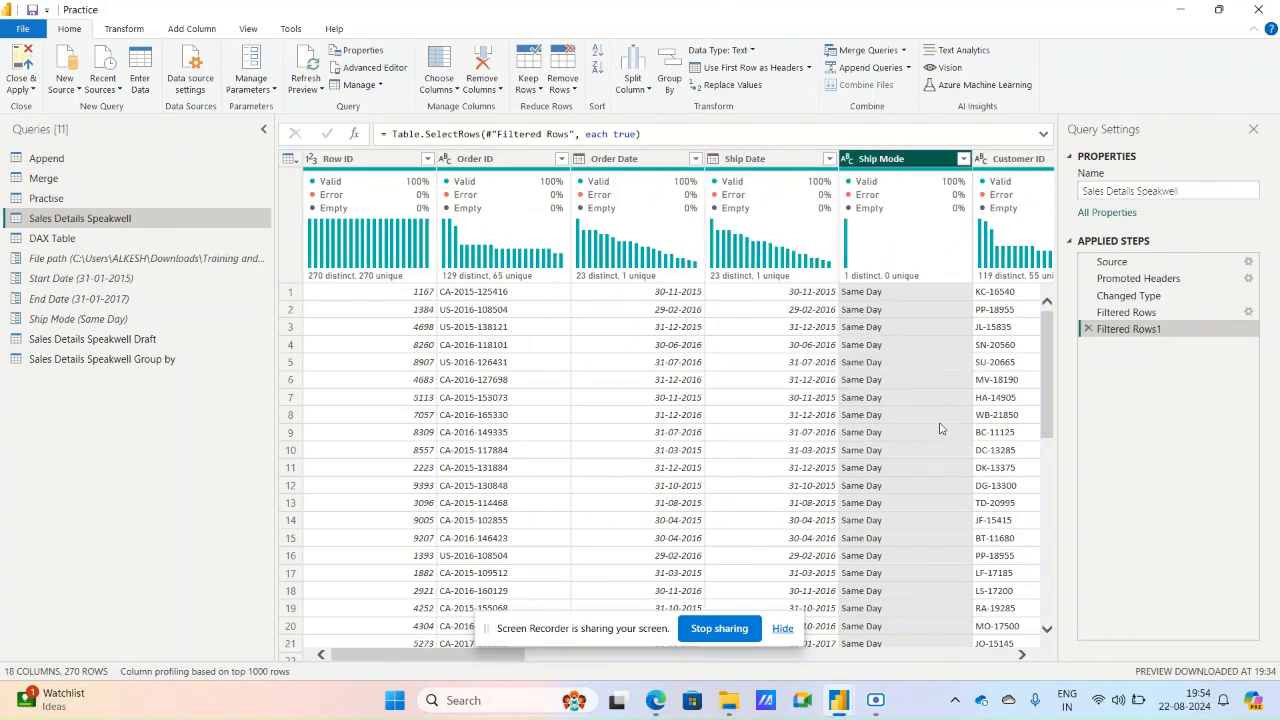
Check the Ship Mode filter values of the Sales Details Speakwell Draft query and remove its Filtered Rows1 and Filtered Rows steps.
{"action": "left_click", "coordinate": [132, 340]}
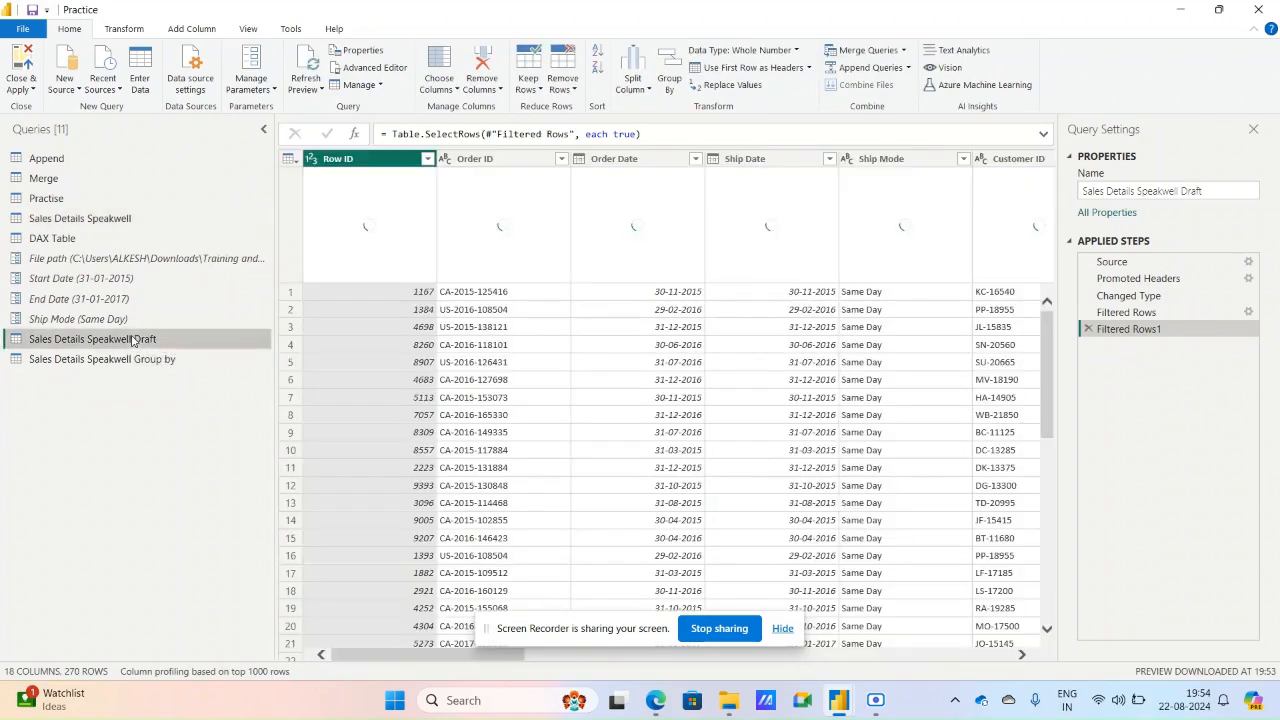
{"action": "left_click", "coordinate": [965, 159]}
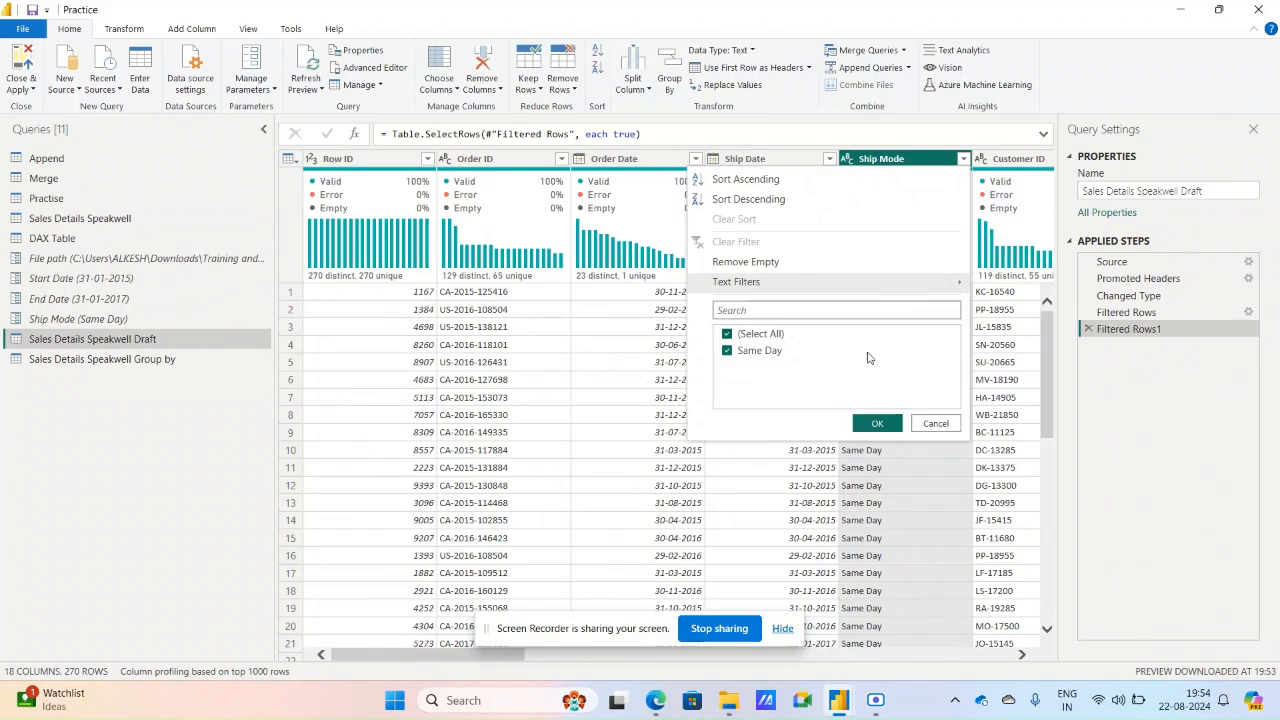
{"action": "left_click", "coordinate": [922, 424]}
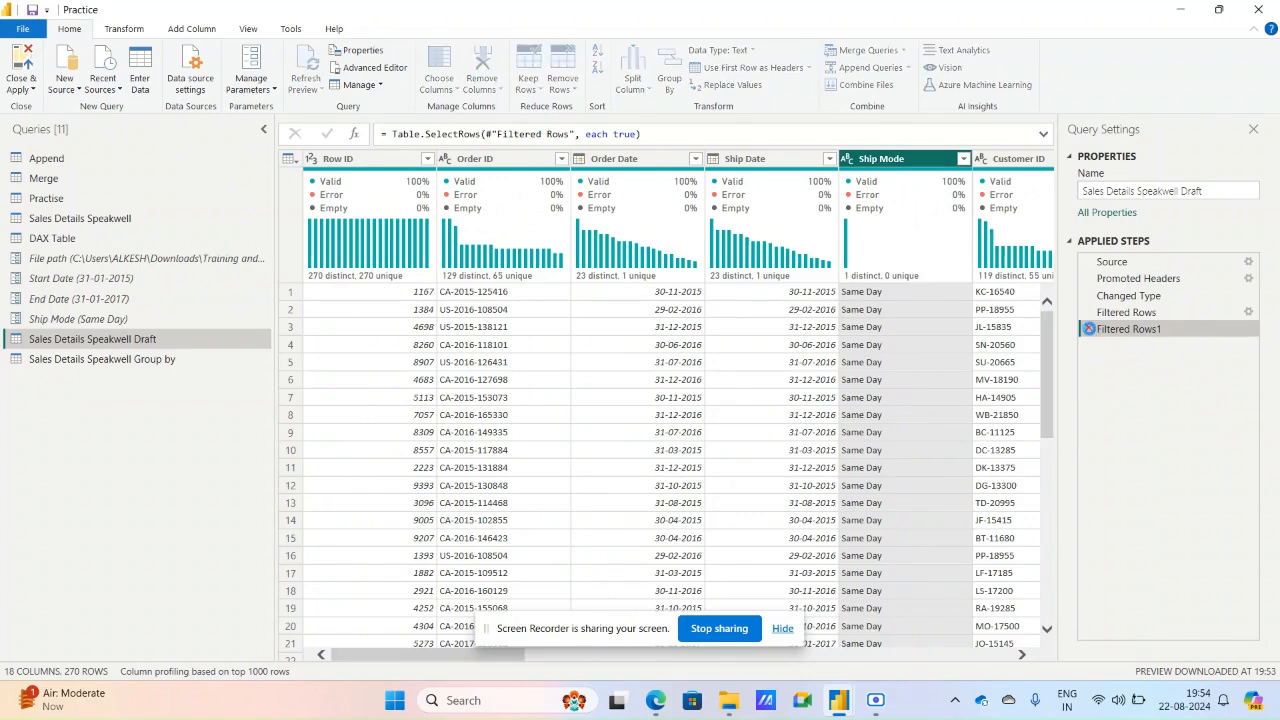
{"action": "left_click", "coordinate": [1090, 334]}
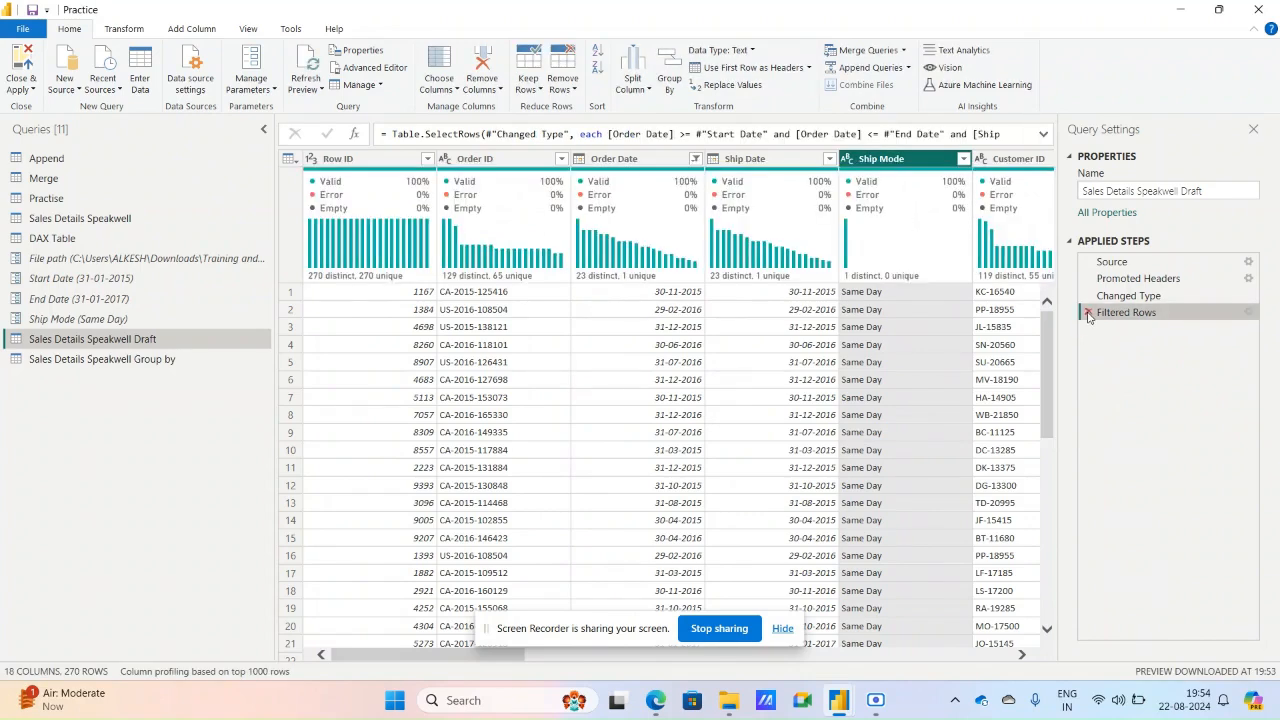
{"action": "left_click", "coordinate": [1088, 313]}
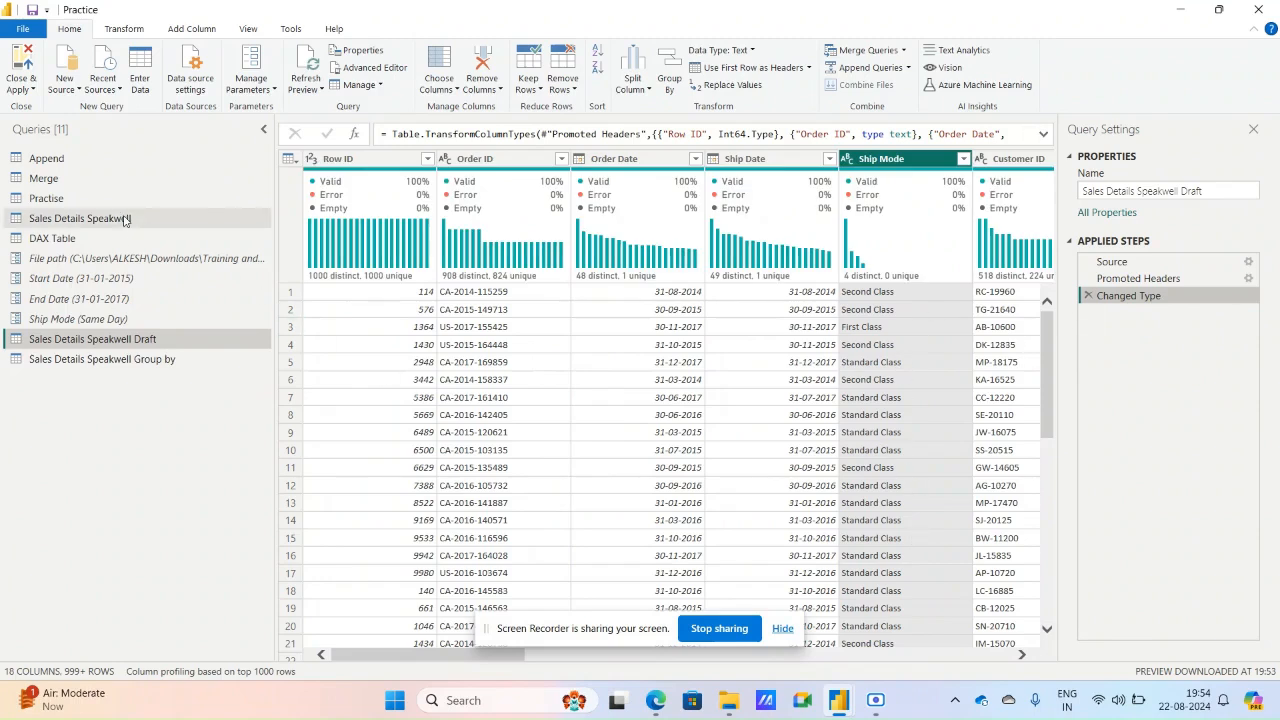
Compare the data of the Sales Details Speakwell Group by query with the original Sales Details Speakwell query.
{"action": "left_click", "coordinate": [152, 360]}
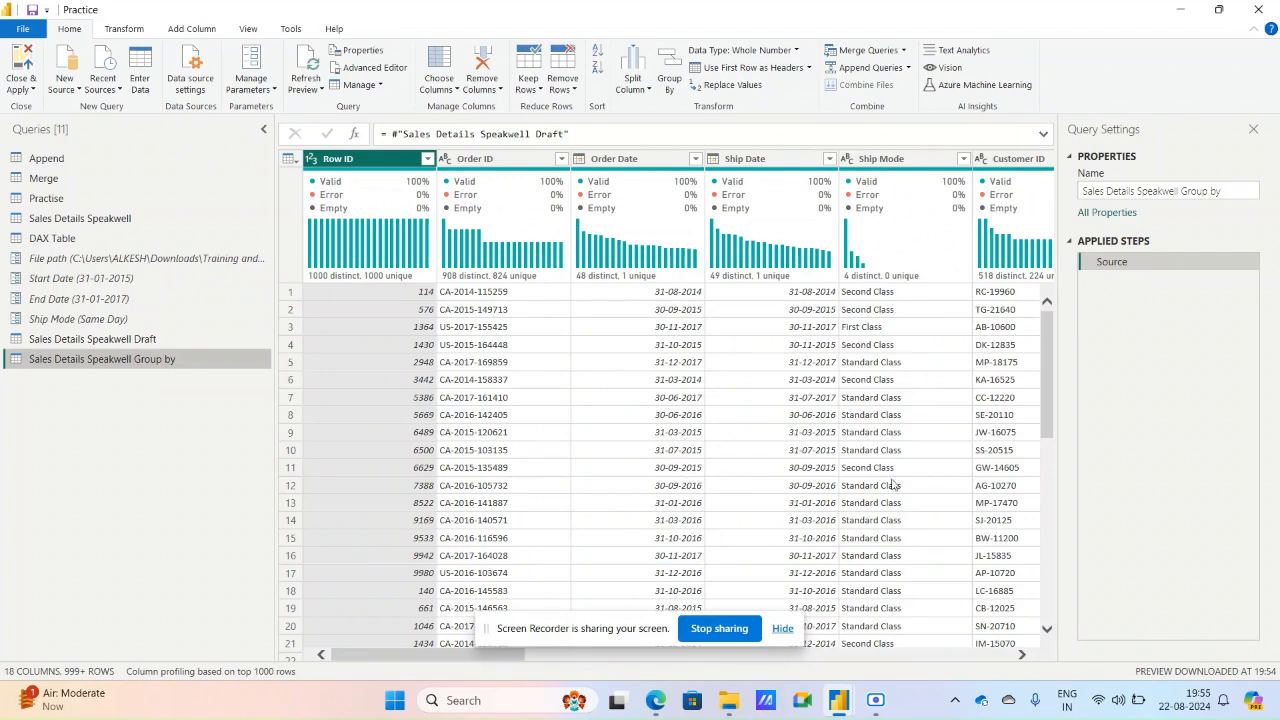
{"action": "left_click", "coordinate": [90, 222]}
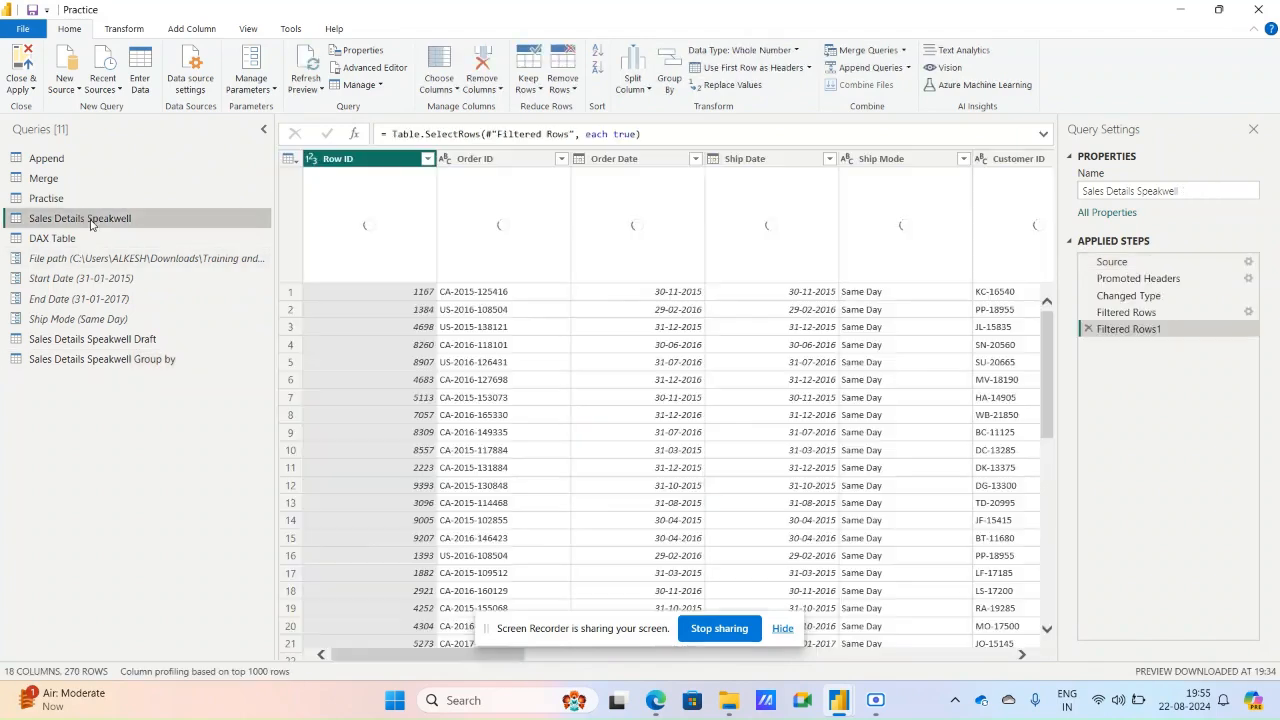
Compare the Ship Mode filter values of the Sales Details Speakwell and Sales Details Speakwell Group by queries.
{"action": "left_click", "coordinate": [964, 159]}
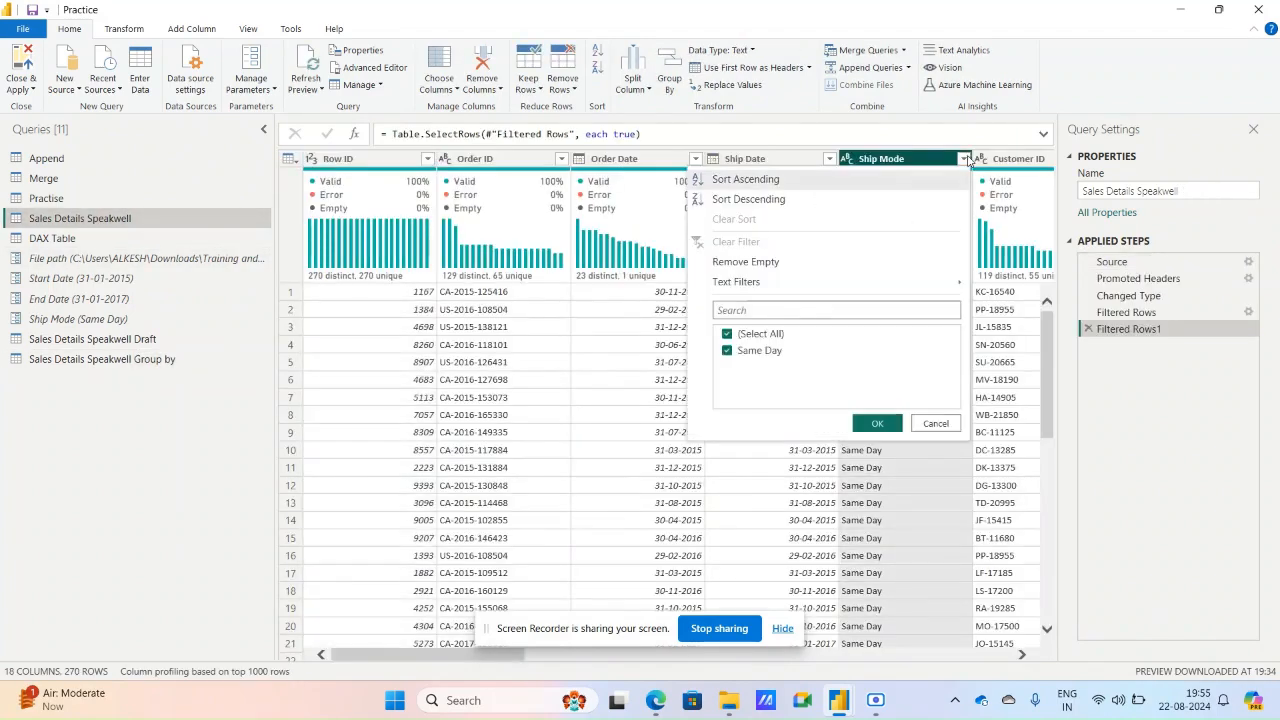
{"action": "key", "text": "Escape"}
{"action": "left_click", "coordinate": [150, 360]}
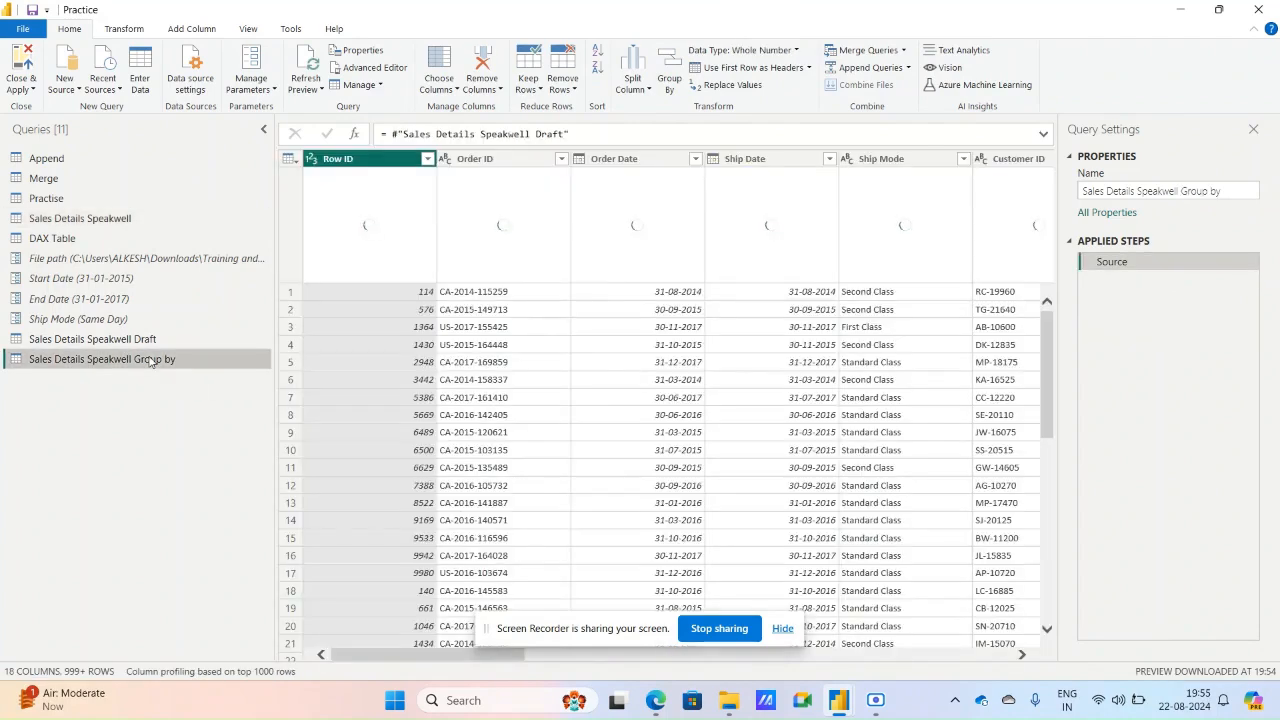
{"action": "left_click", "coordinate": [962, 159]}
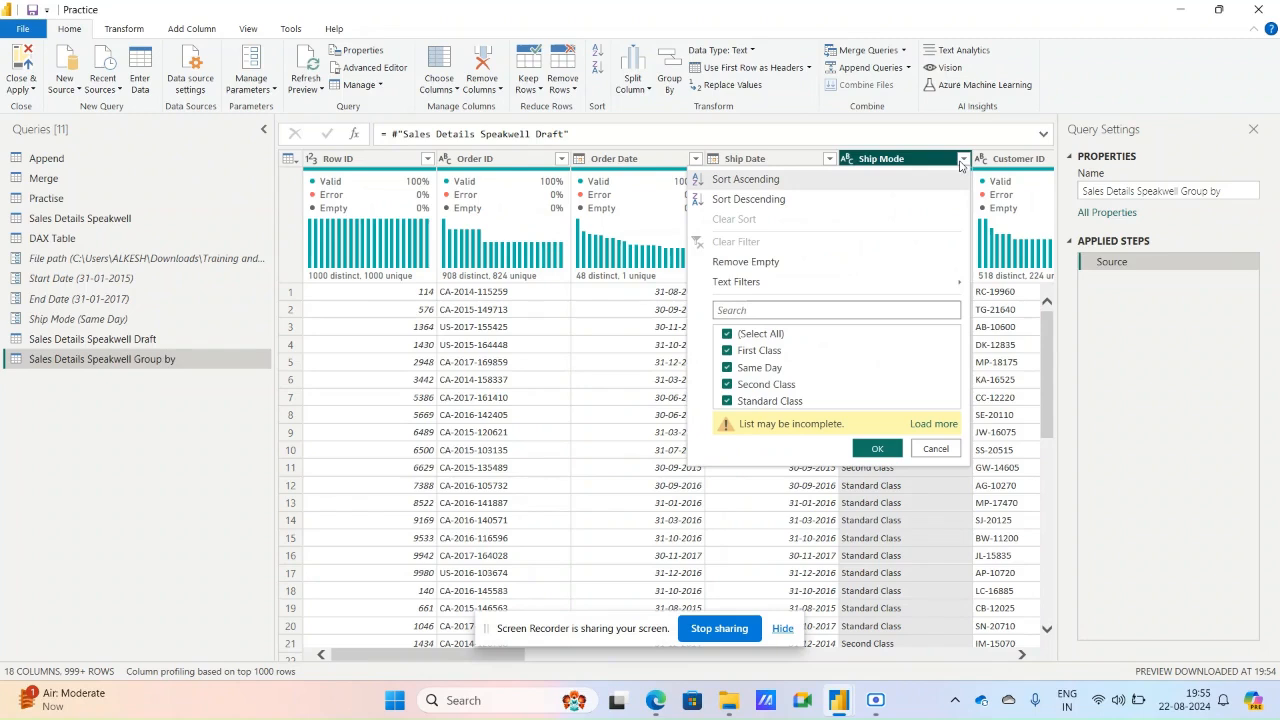
{"action": "left_click", "coordinate": [932, 423]}
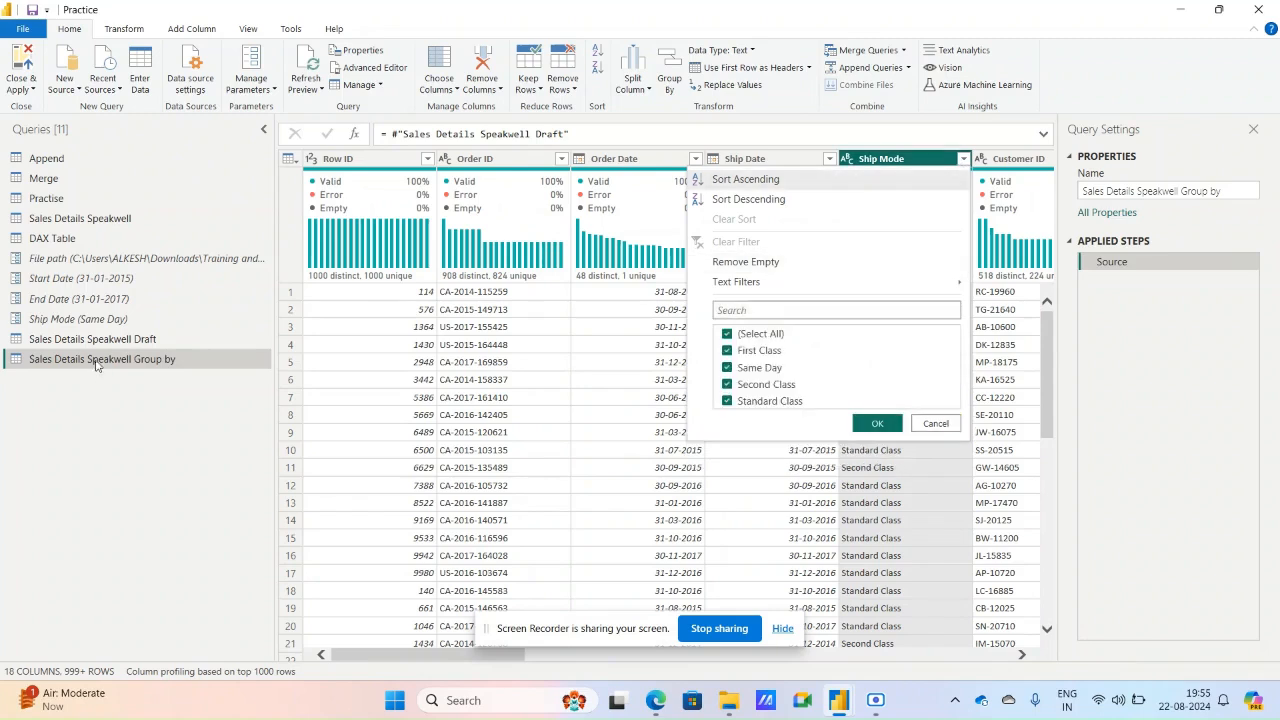
{"action": "left_click", "coordinate": [936, 423]}
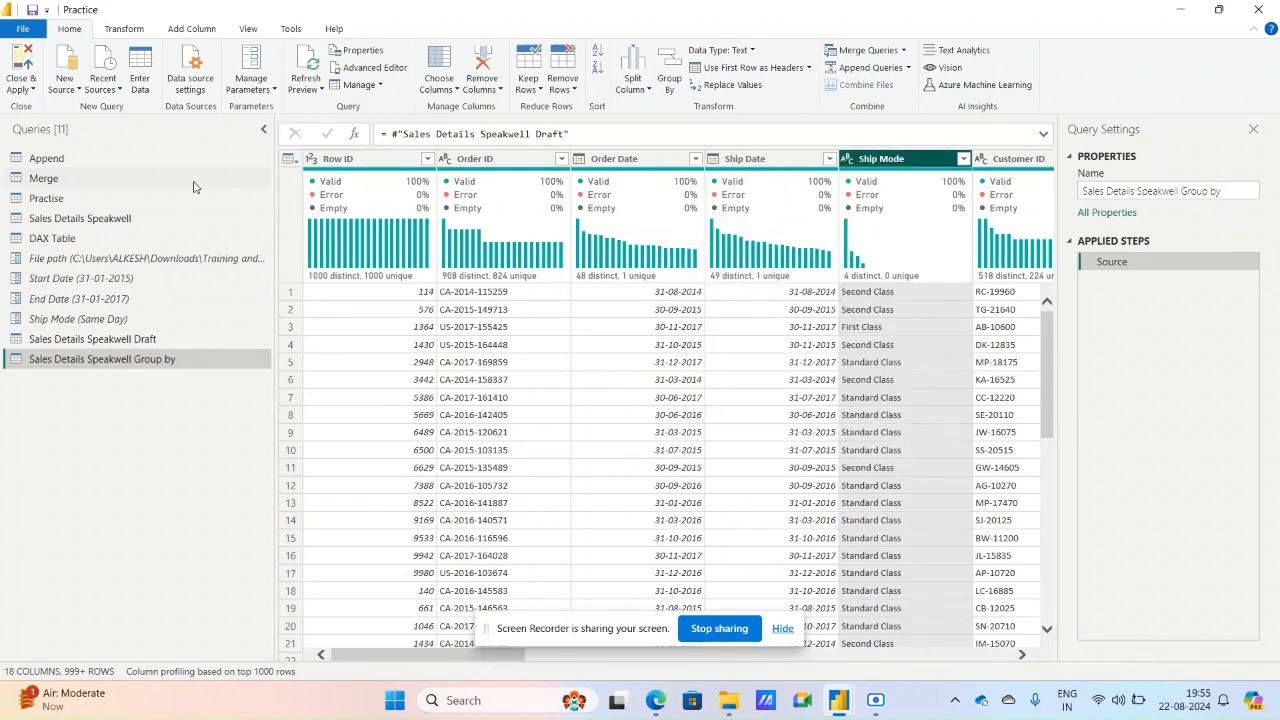
Remove the Filtered Rows1 and Filtered Rows steps from the original Sales Details Speakwell query.
{"action": "left_click", "coordinate": [144, 217]}
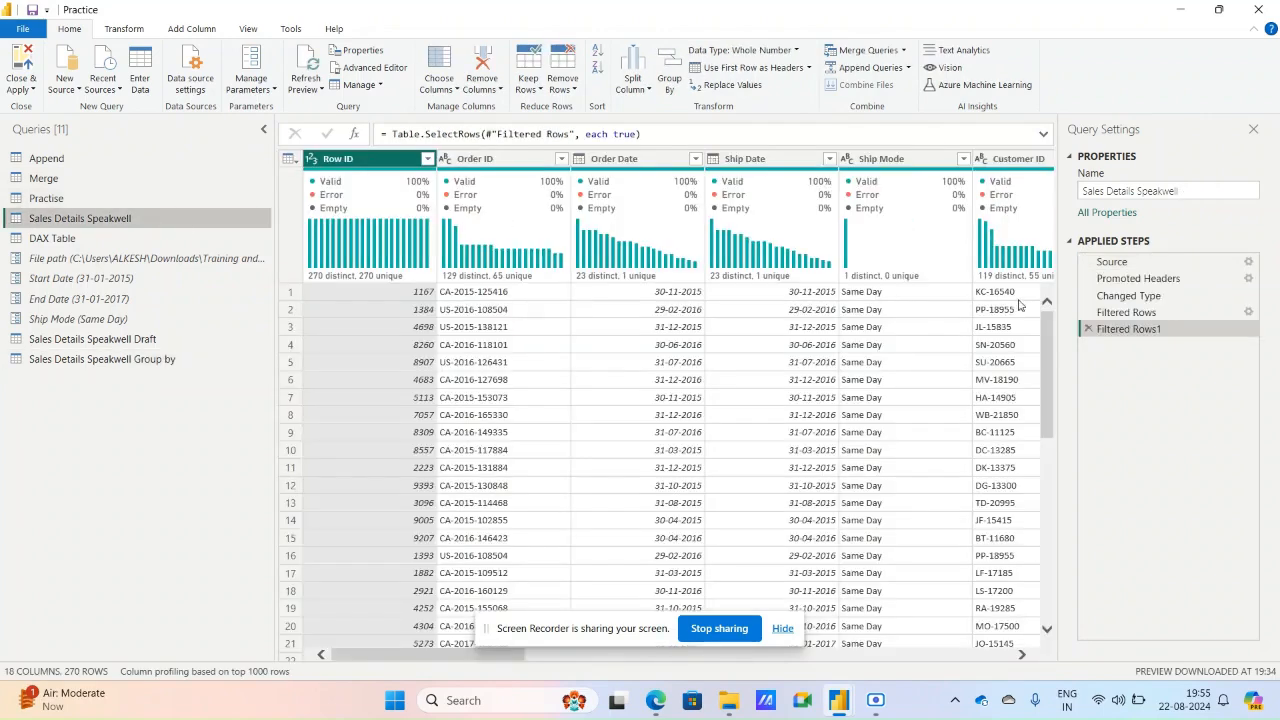
{"action": "left_click", "coordinate": [1089, 329]}
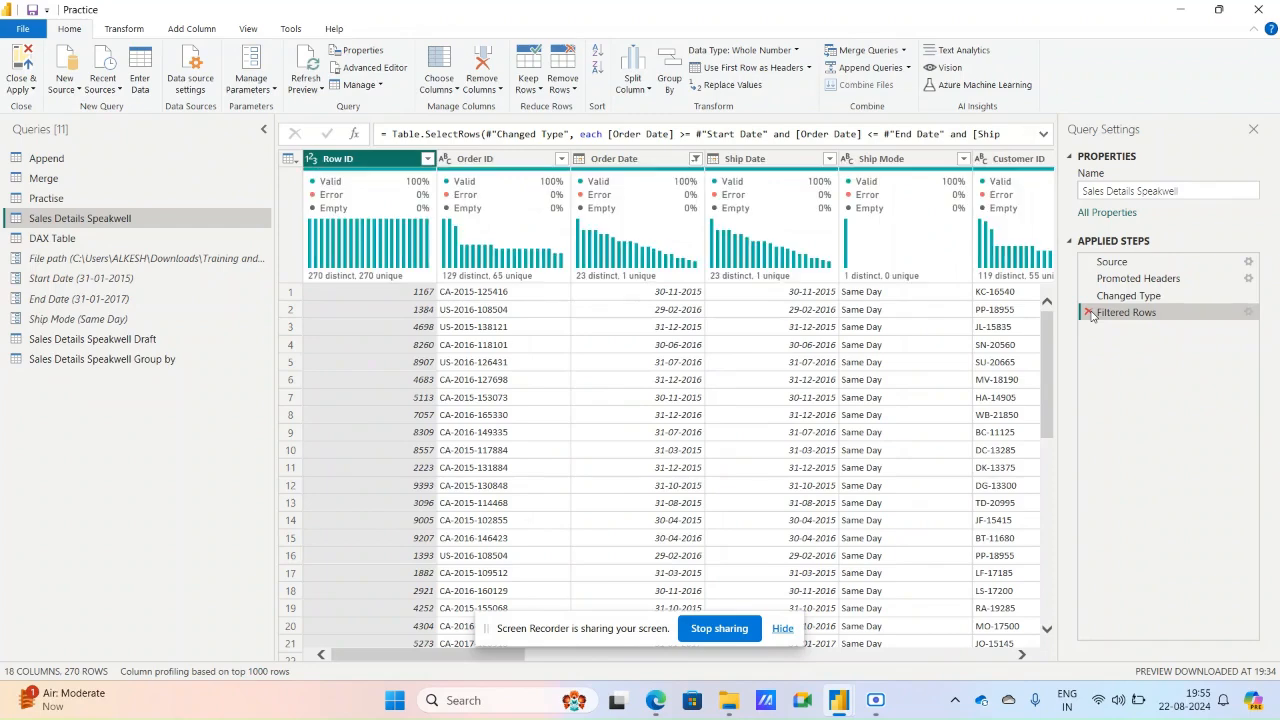
{"action": "left_click", "coordinate": [1089, 312]}
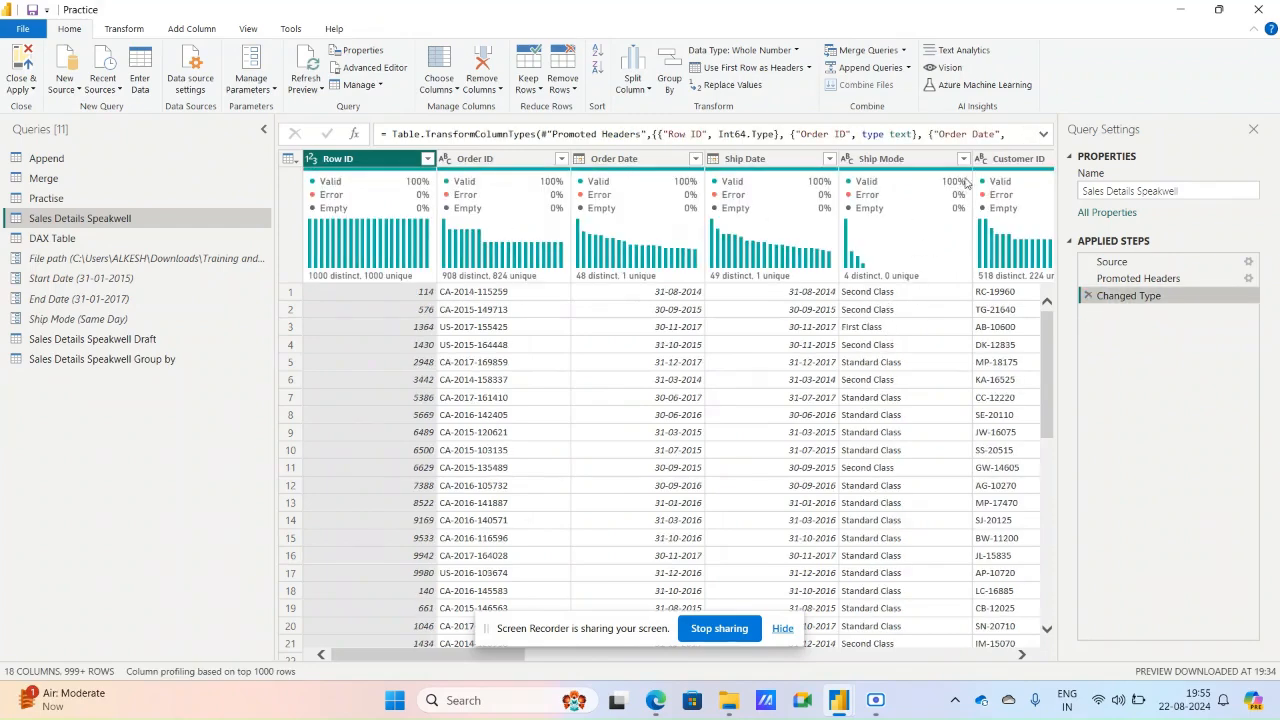
Filter the Ship Mode column of the Sales Details Speakwell query to Second Class only.
{"action": "left_click", "coordinate": [963, 158]}
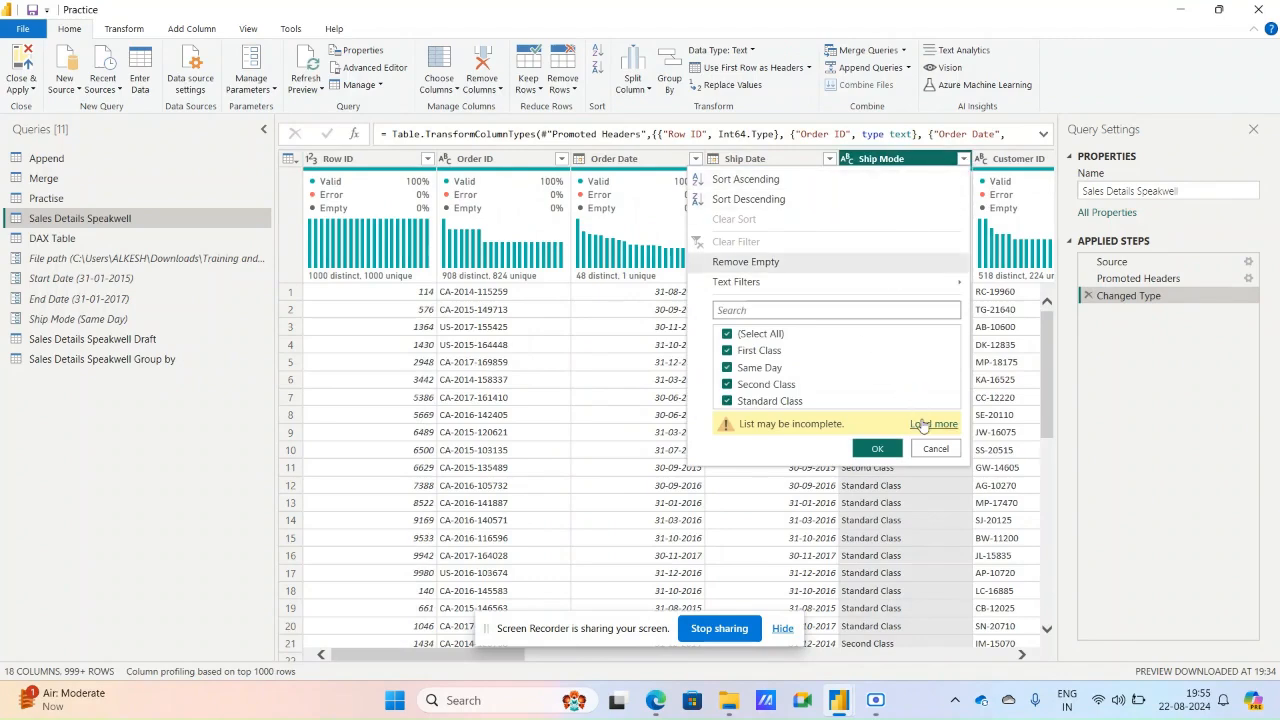
{"action": "left_click", "coordinate": [921, 424]}
{"action": "left_click", "coordinate": [766, 337]}
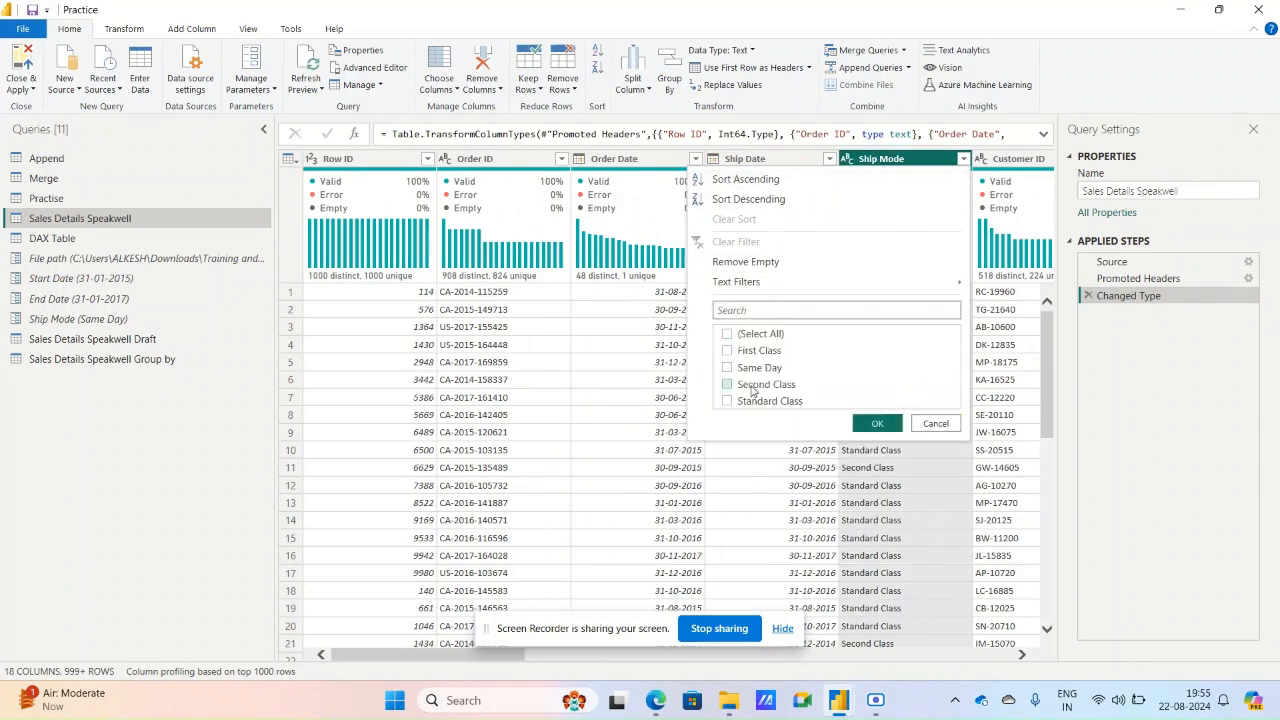
{"action": "left_click", "coordinate": [752, 388]}
{"action": "left_click", "coordinate": [875, 424]}
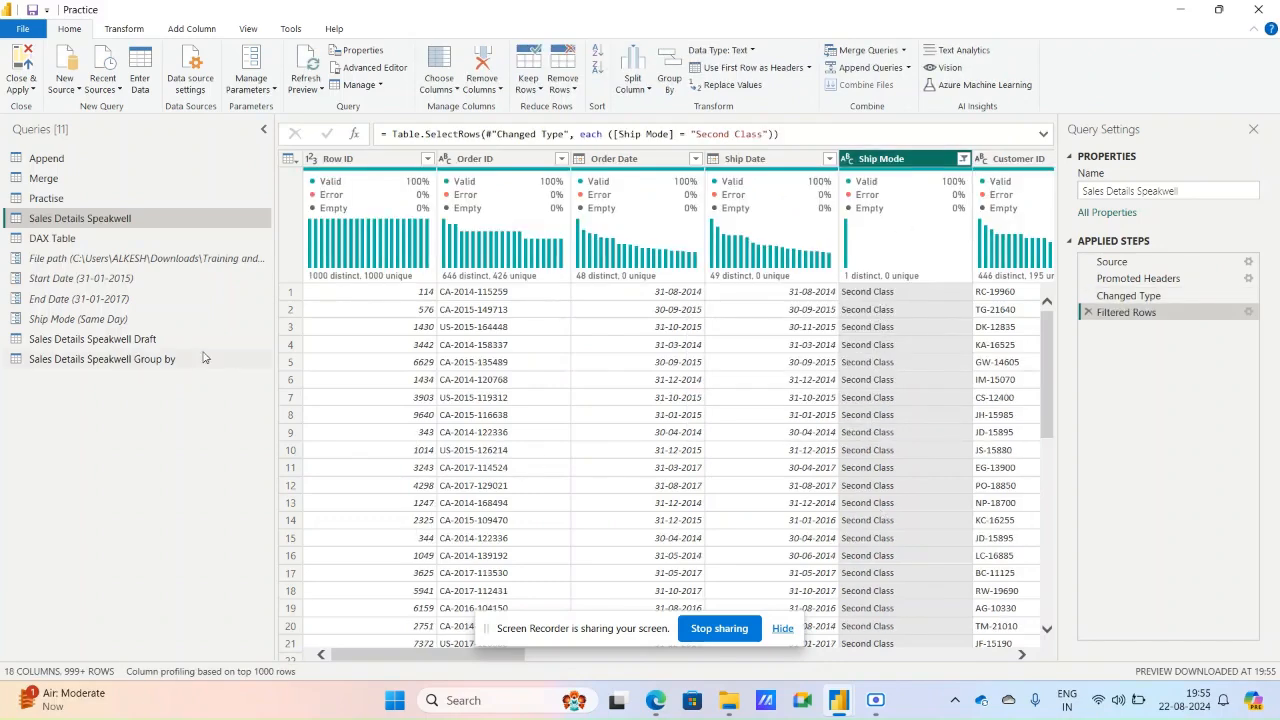
Examine the source code of the Sales Details Speakwell Group by query in the Advanced Editor without changing it.
{"action": "left_click", "coordinate": [89, 358]}
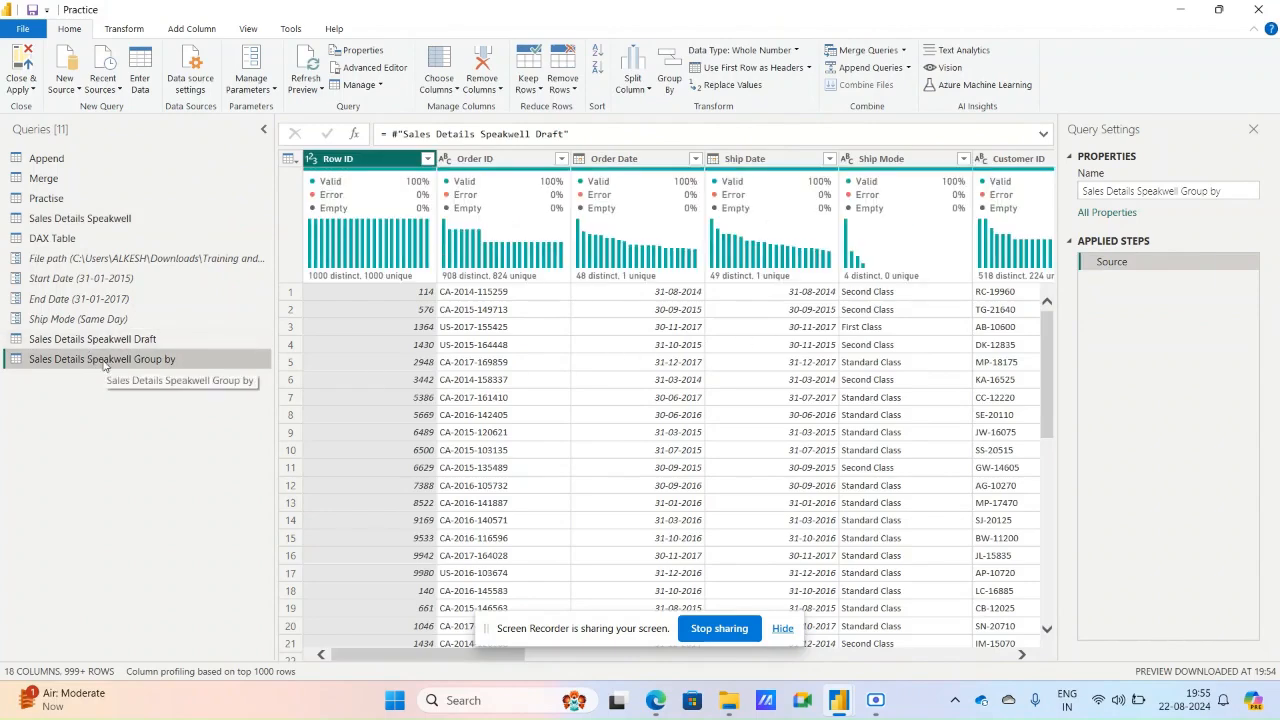
{"action": "left_click", "coordinate": [383, 69]}
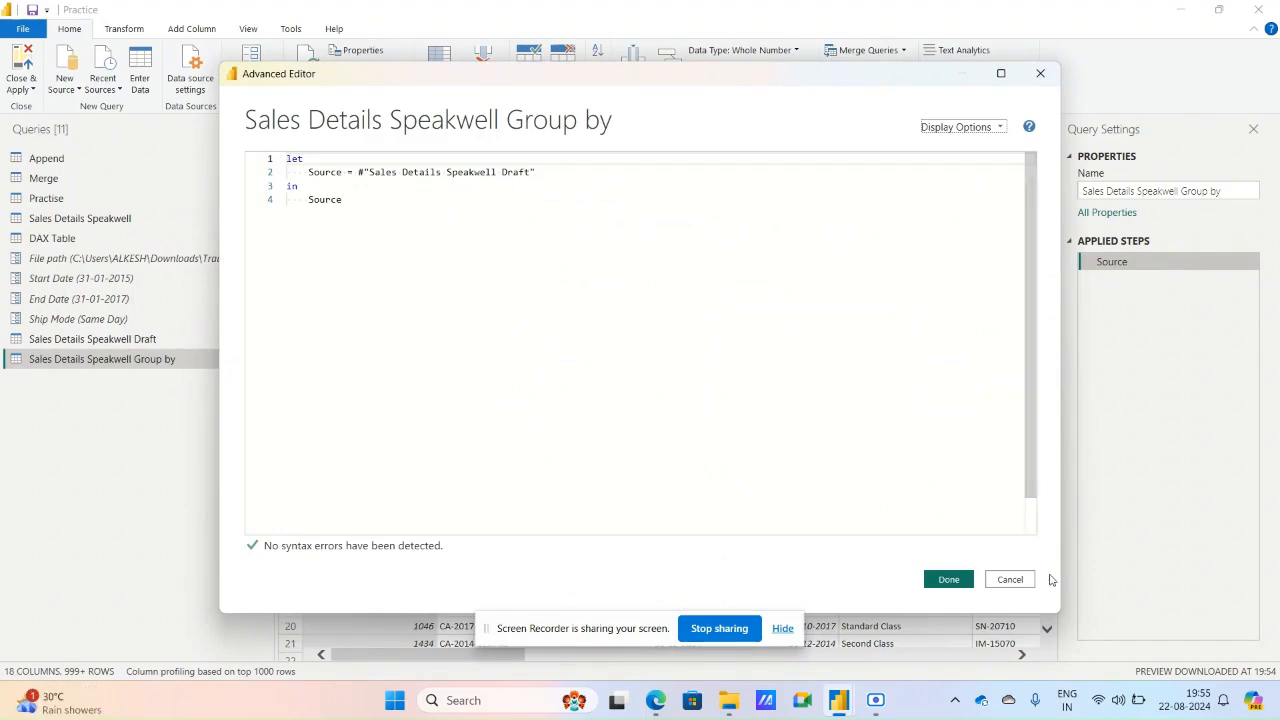
{"action": "left_click", "coordinate": [1009, 579]}
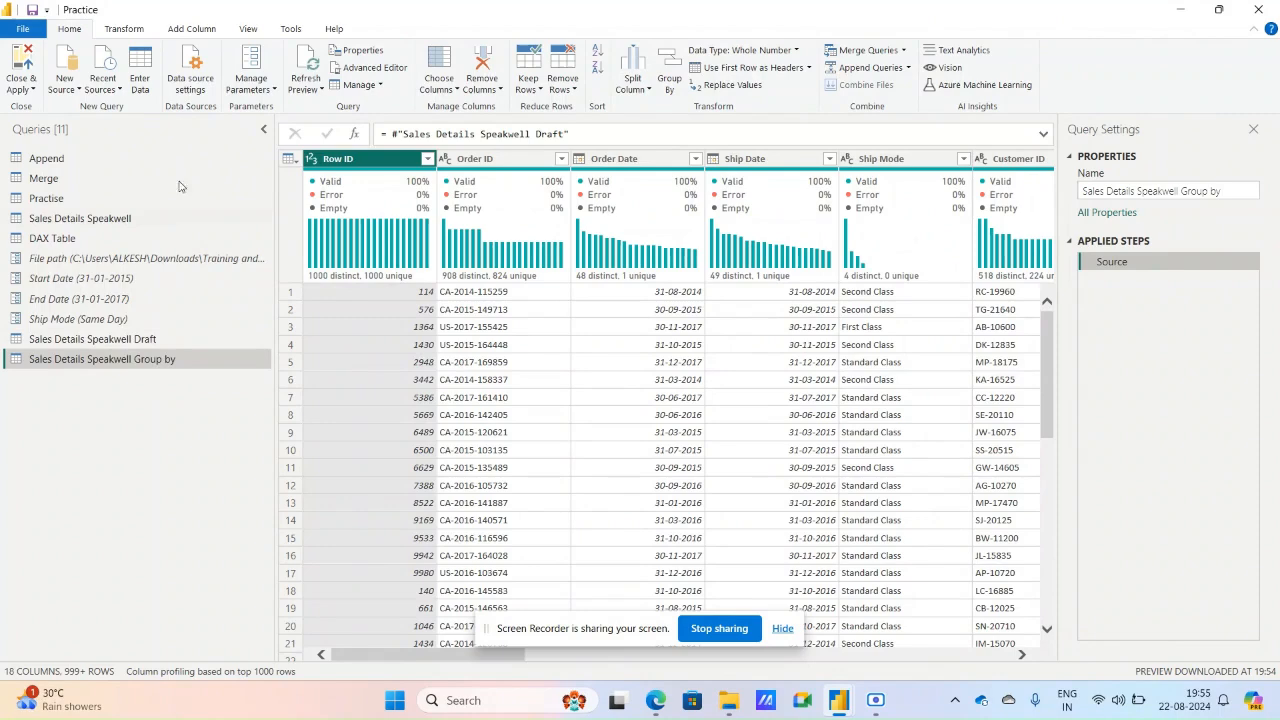
Delete the Sales Details Speakwell Group by query.
{"action": "left_click", "coordinate": [365, 85]}
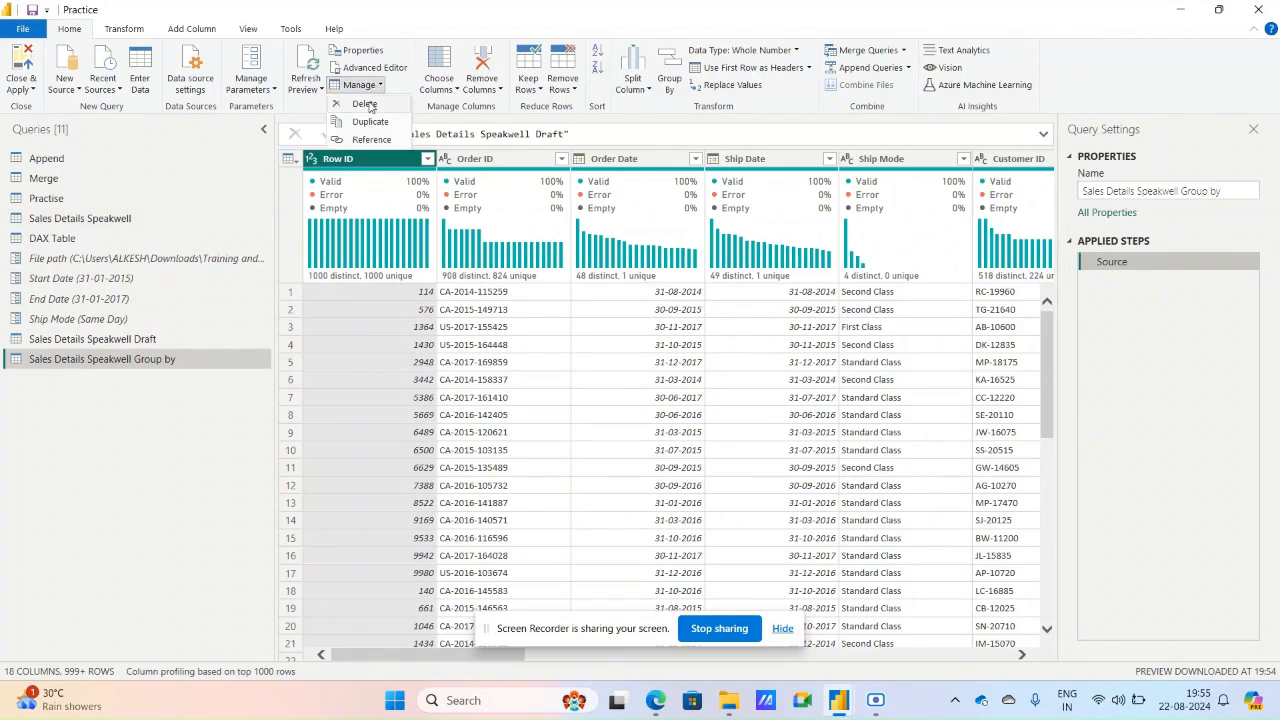
{"action": "left_click", "coordinate": [365, 104]}
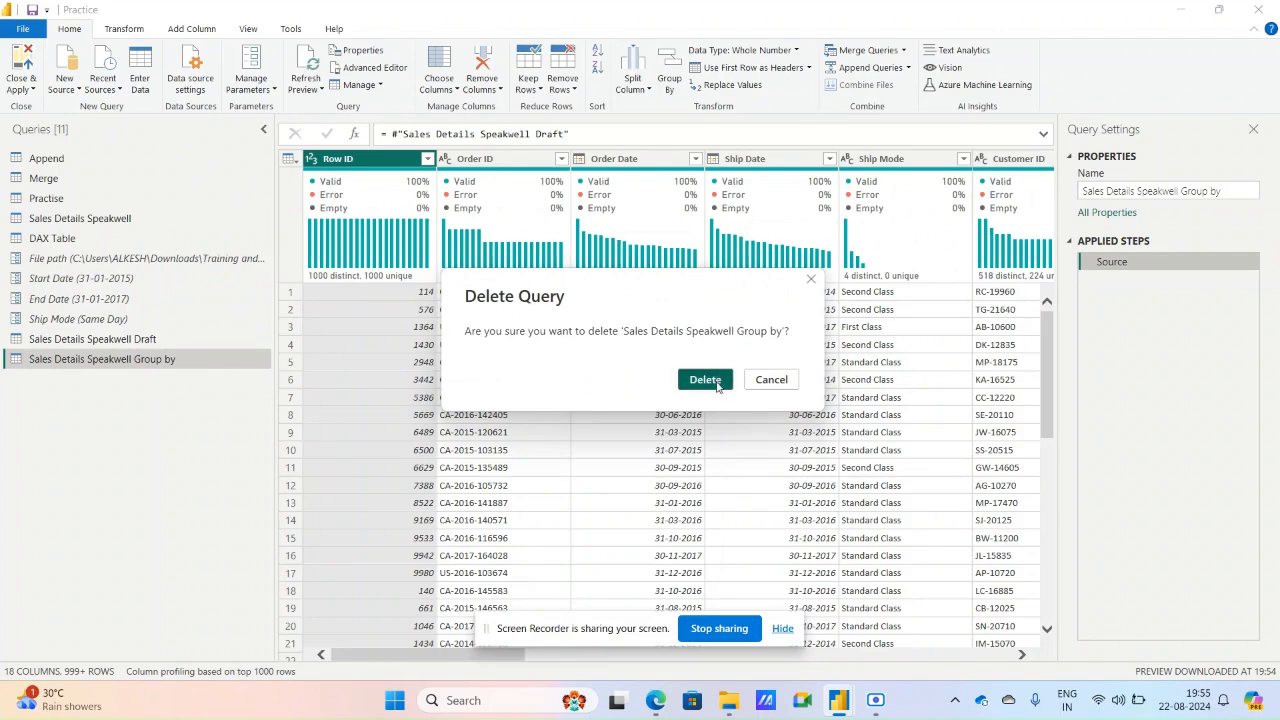
{"action": "left_click", "coordinate": [627, 376]}
Create a reference to the Sales Details Speakwell query and rename it Sales Details Speakwell Group By.
{"action": "left_click", "coordinate": [121, 218]}
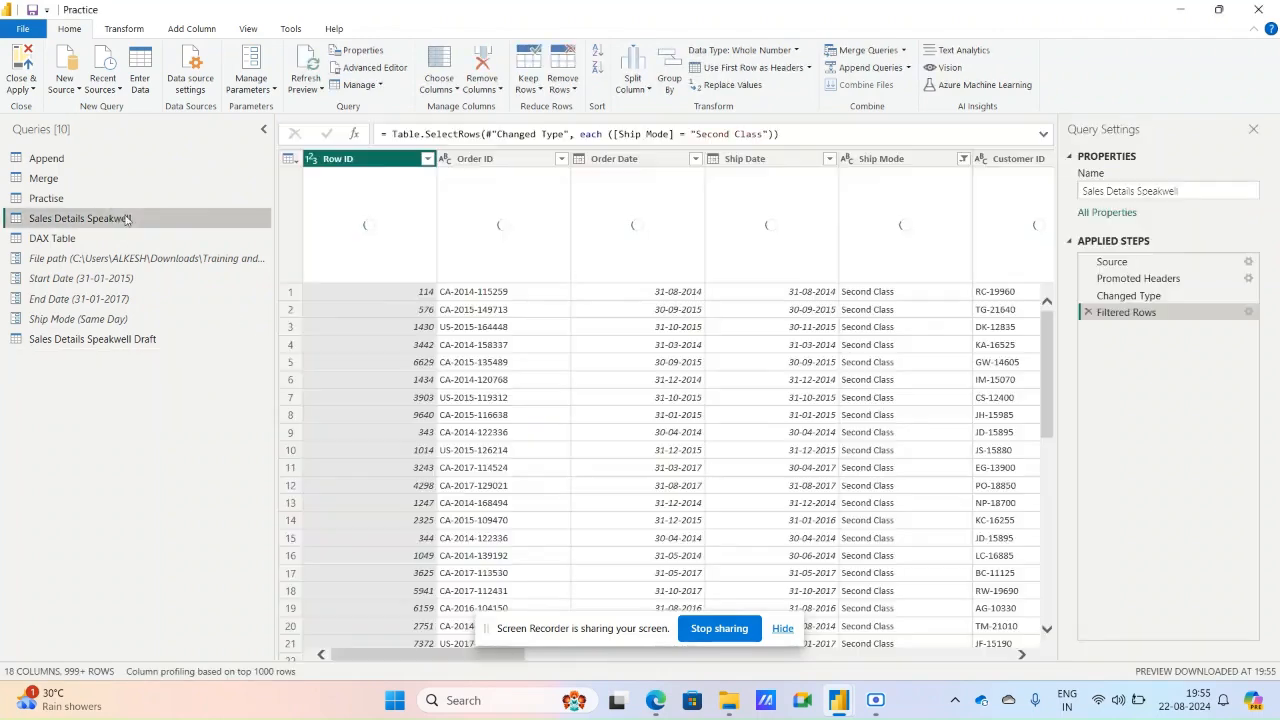
{"action": "left_click", "coordinate": [377, 90]}
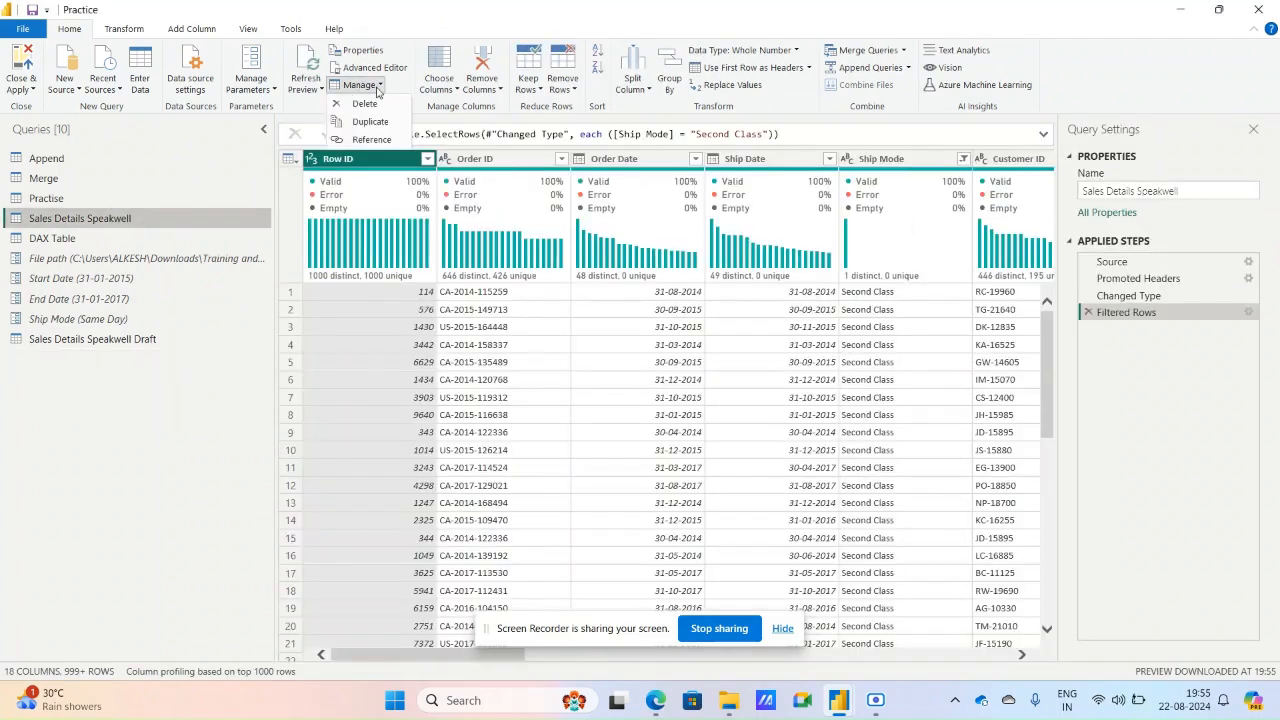
{"action": "left_click", "coordinate": [371, 140]}
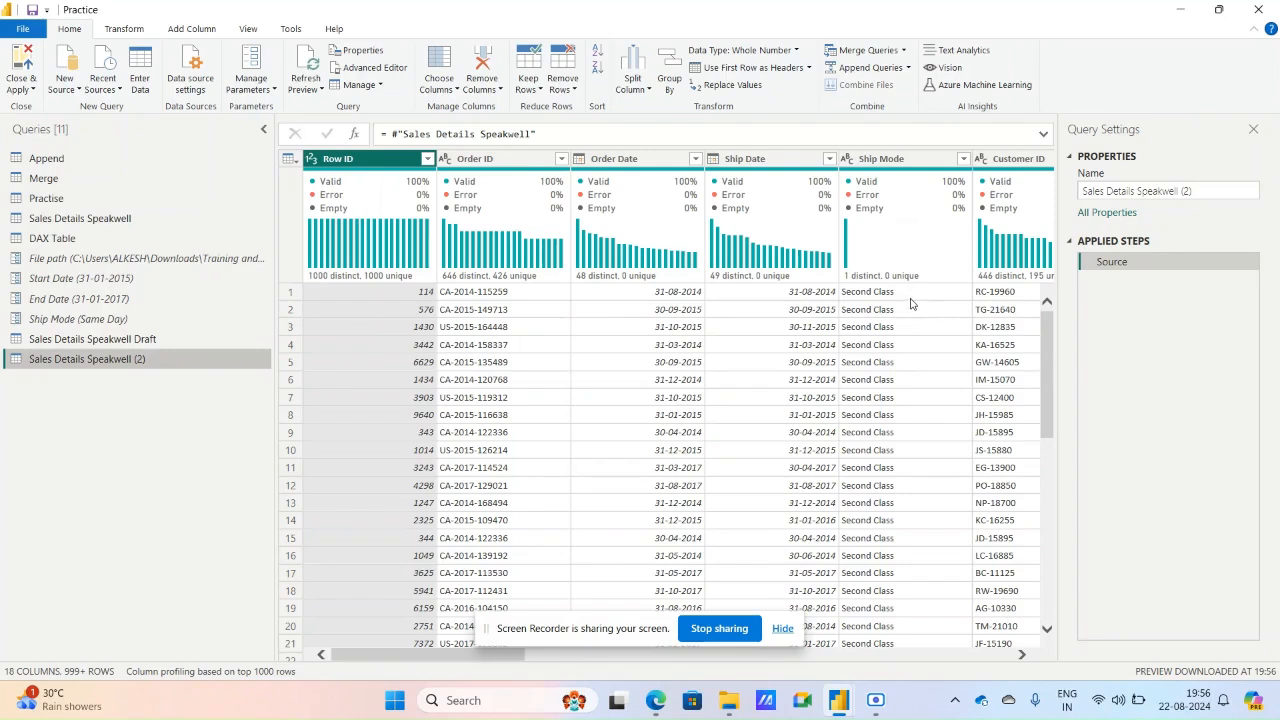
{"action": "double_click", "coordinate": [158, 362]}
{"action": "left_click", "coordinate": [158, 362]}
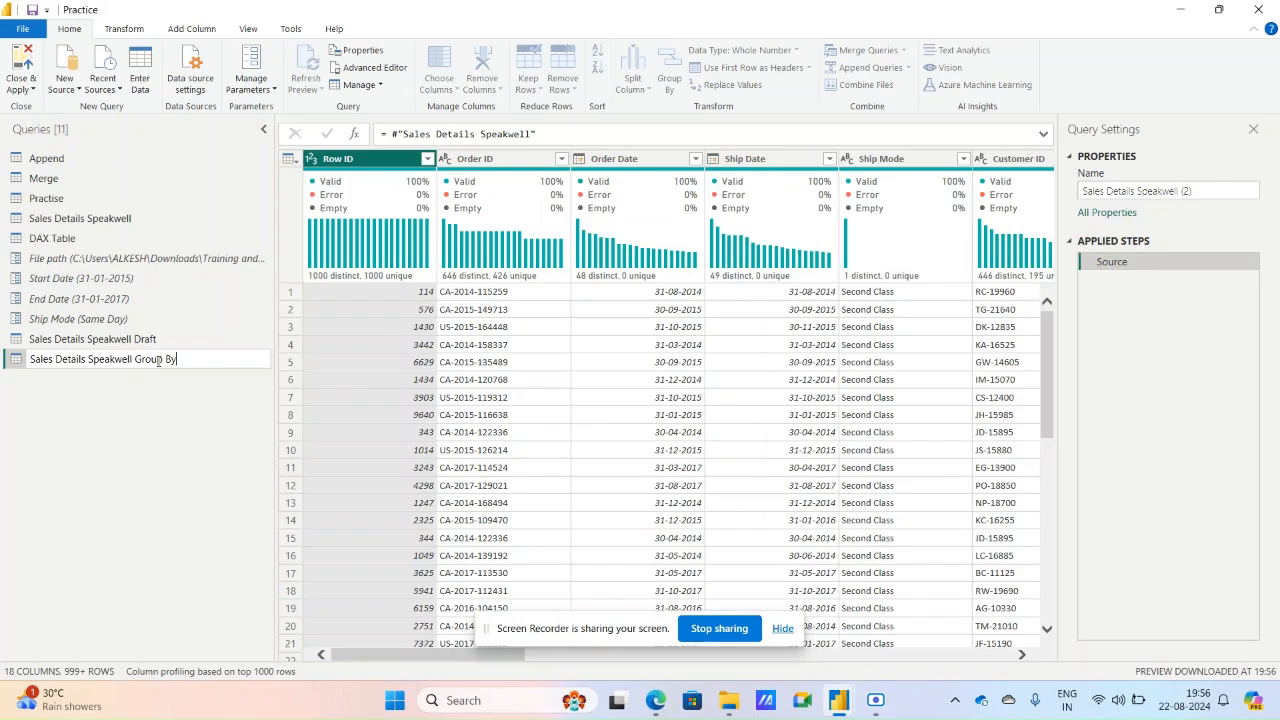
{"action": "type", "text": "Group By"}
{"action": "key", "text": "Return"}
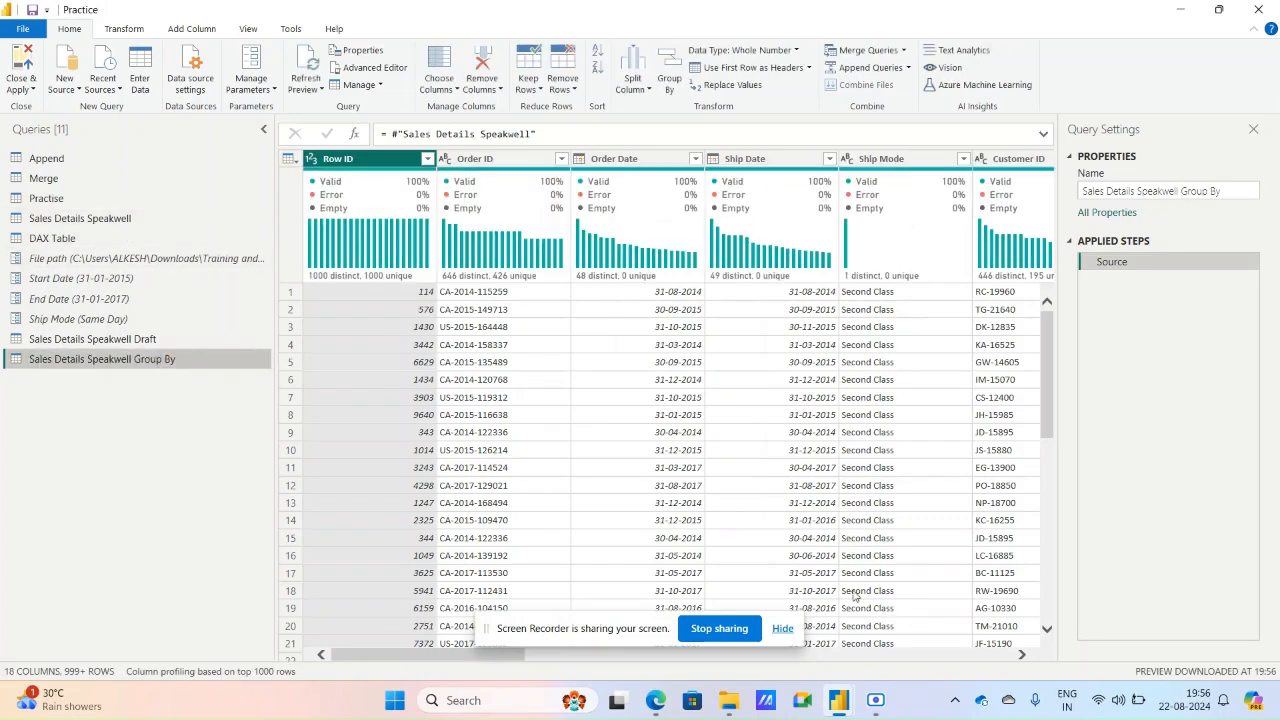
Change the Ship Mode filter of the original Sales Details Speakwell query to Same Day only.
{"action": "left_click", "coordinate": [125, 218]}
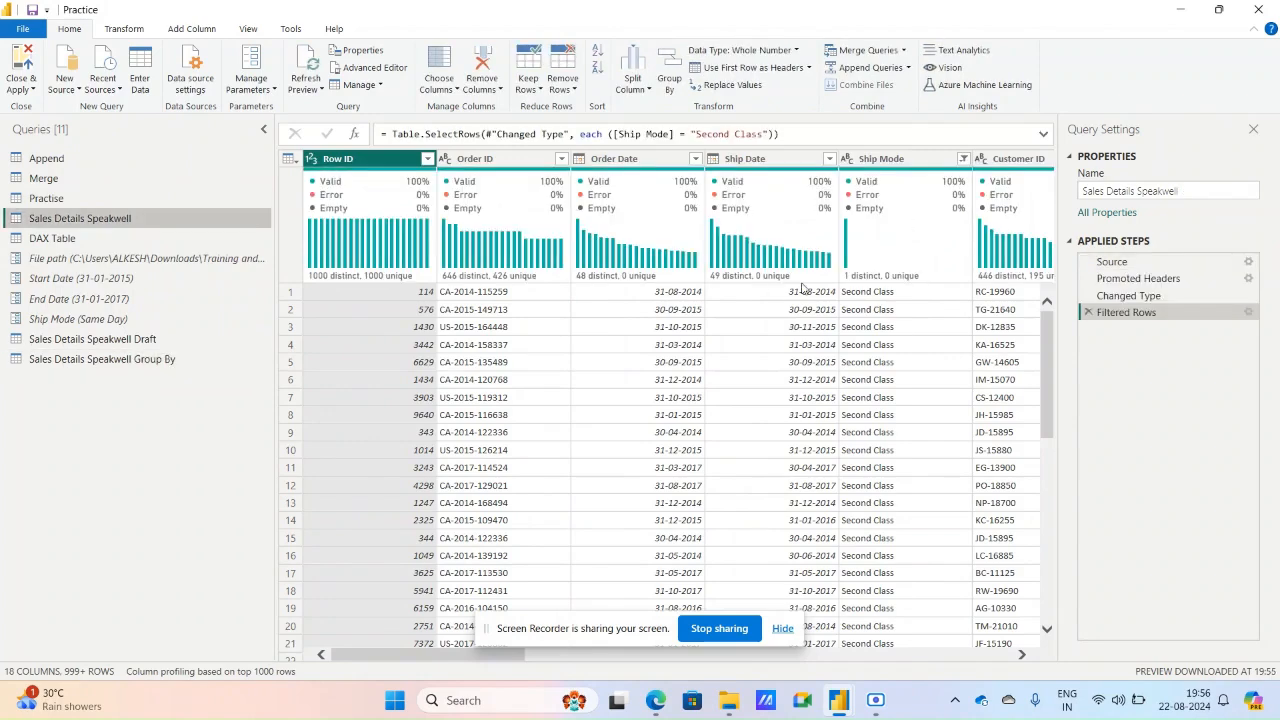
{"action": "left_click", "coordinate": [963, 159]}
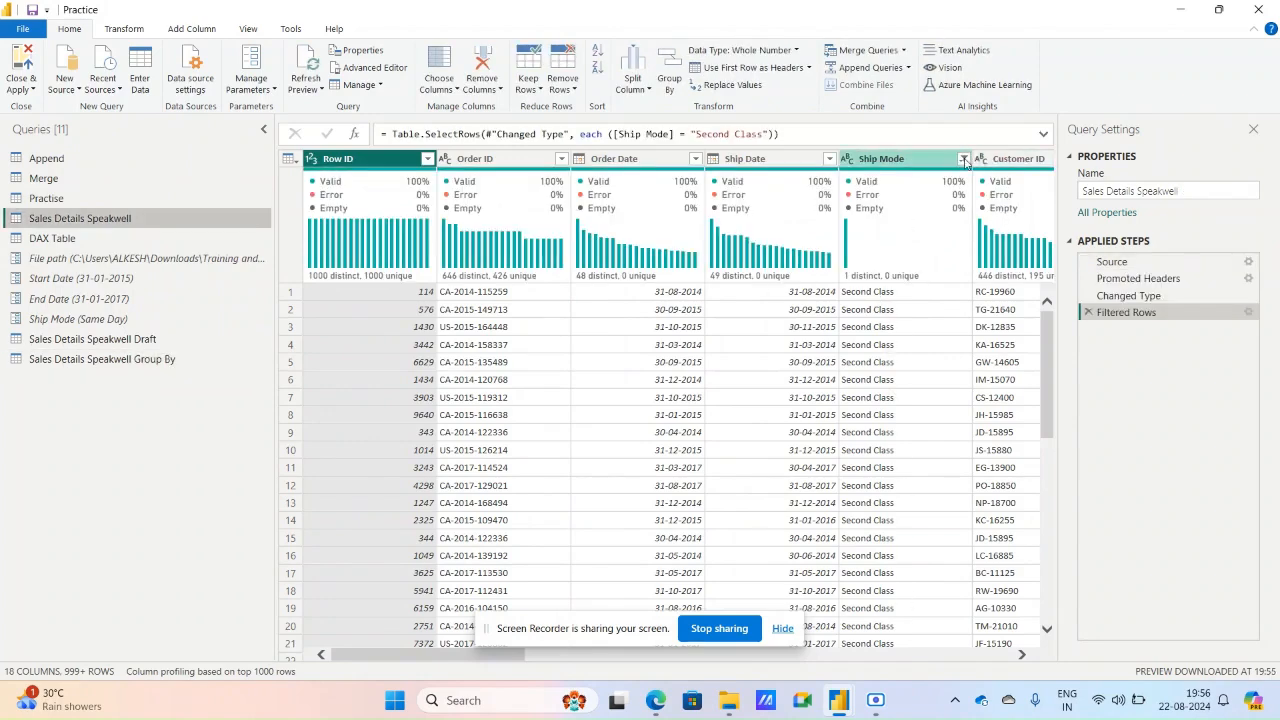
{"action": "left_click", "coordinate": [768, 384]}
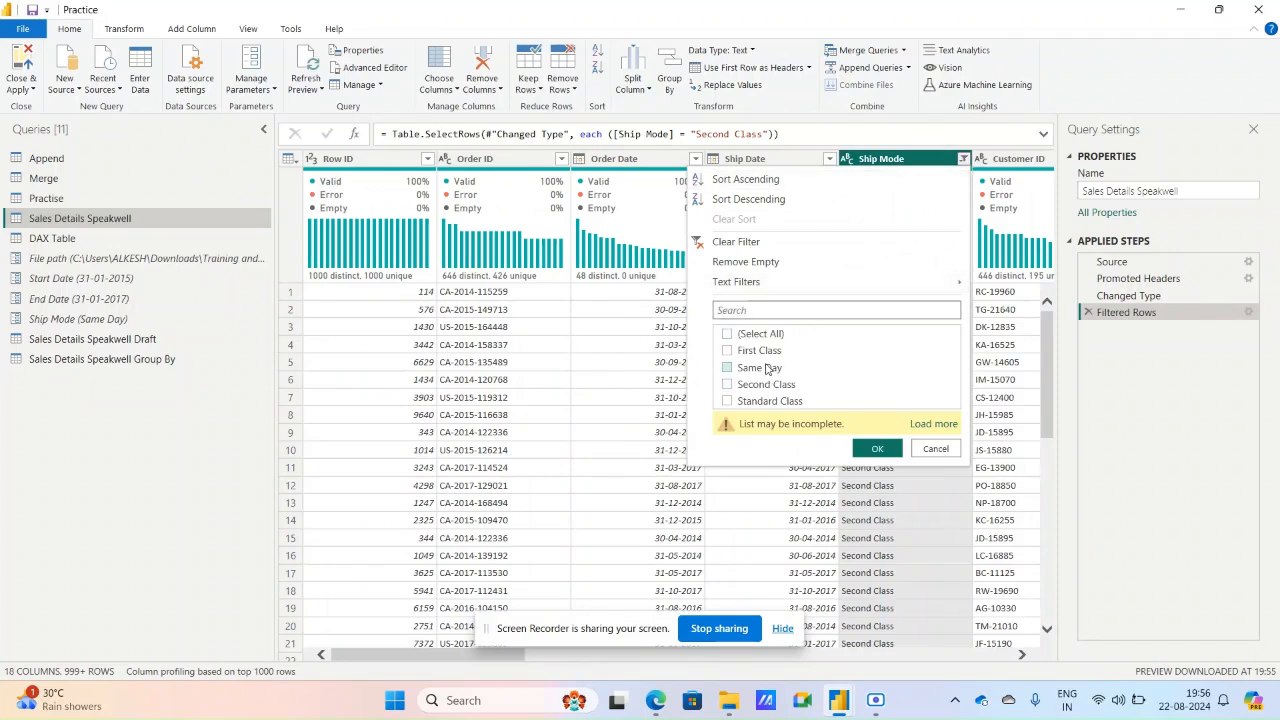
{"action": "left_click", "coordinate": [760, 367]}
{"action": "left_click", "coordinate": [877, 448]}
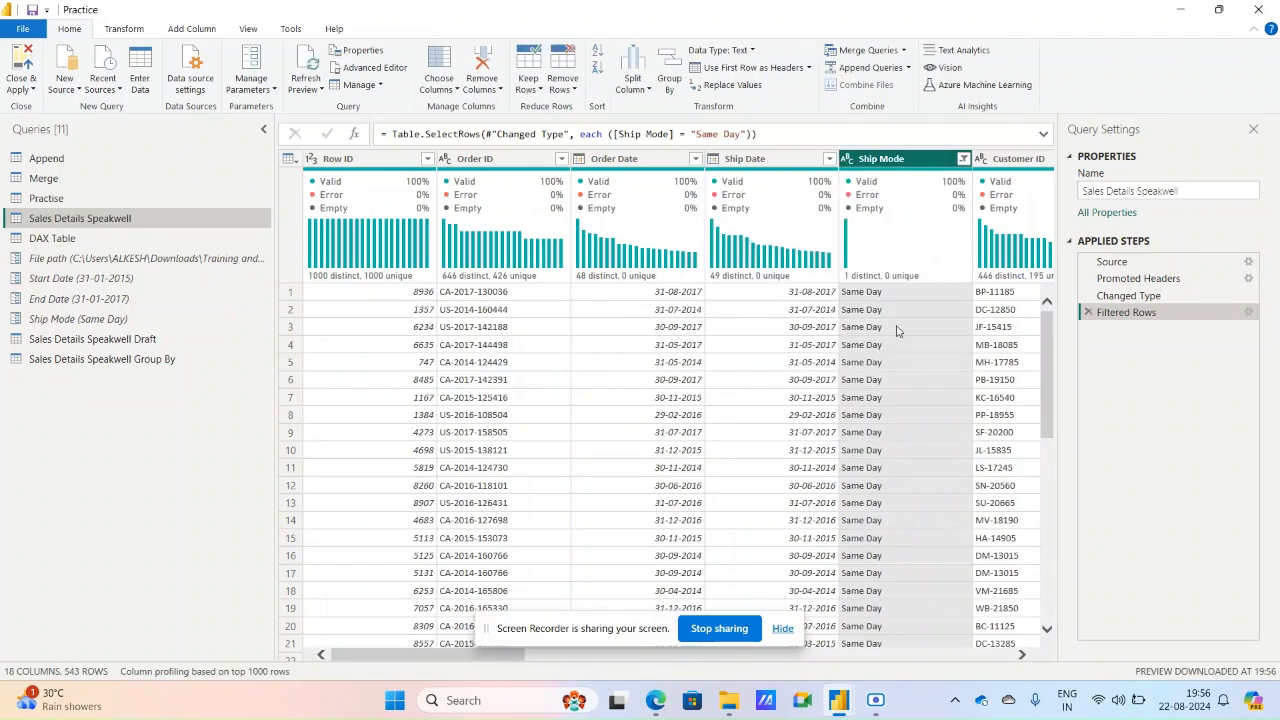
Compare the data of the Sales Details Speakwell Group By reference with the Sales Details Speakwell query.
{"action": "left_click", "coordinate": [190, 359]}
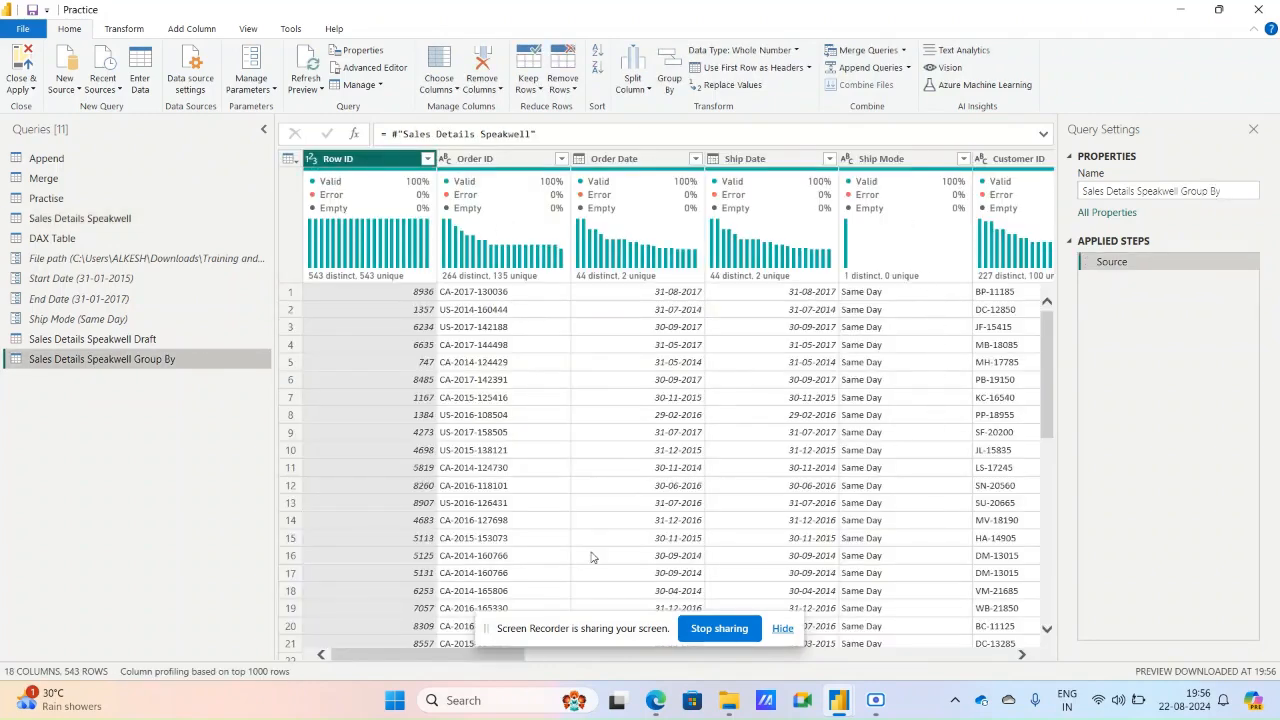
{"action": "left_click", "coordinate": [80, 218]}
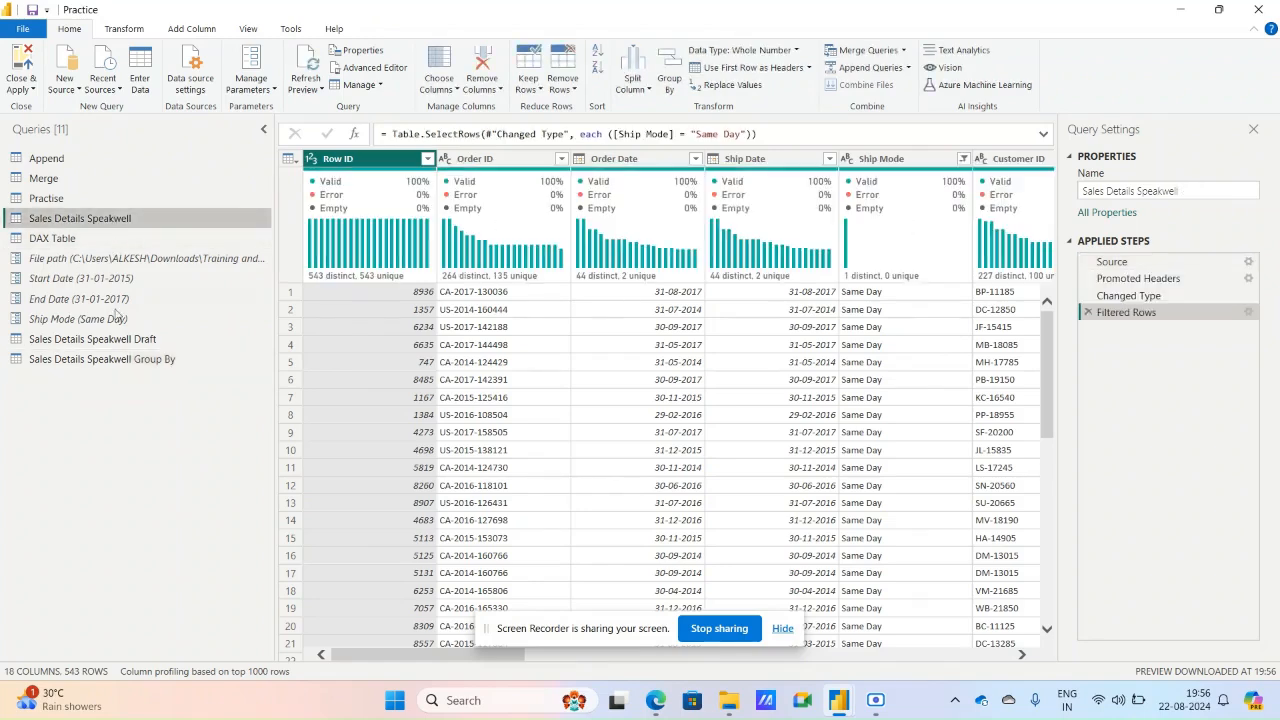
{"action": "left_click", "coordinate": [120, 359]}
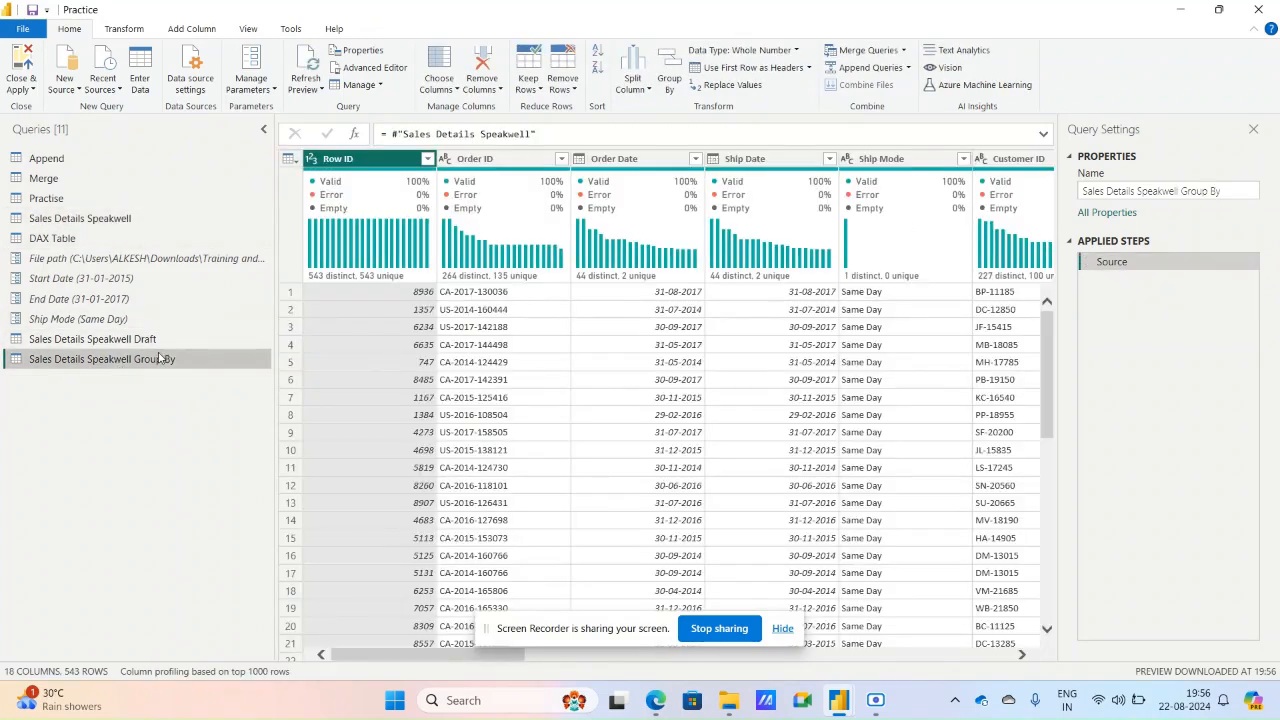
{"action": "left_click", "coordinate": [128, 222]}
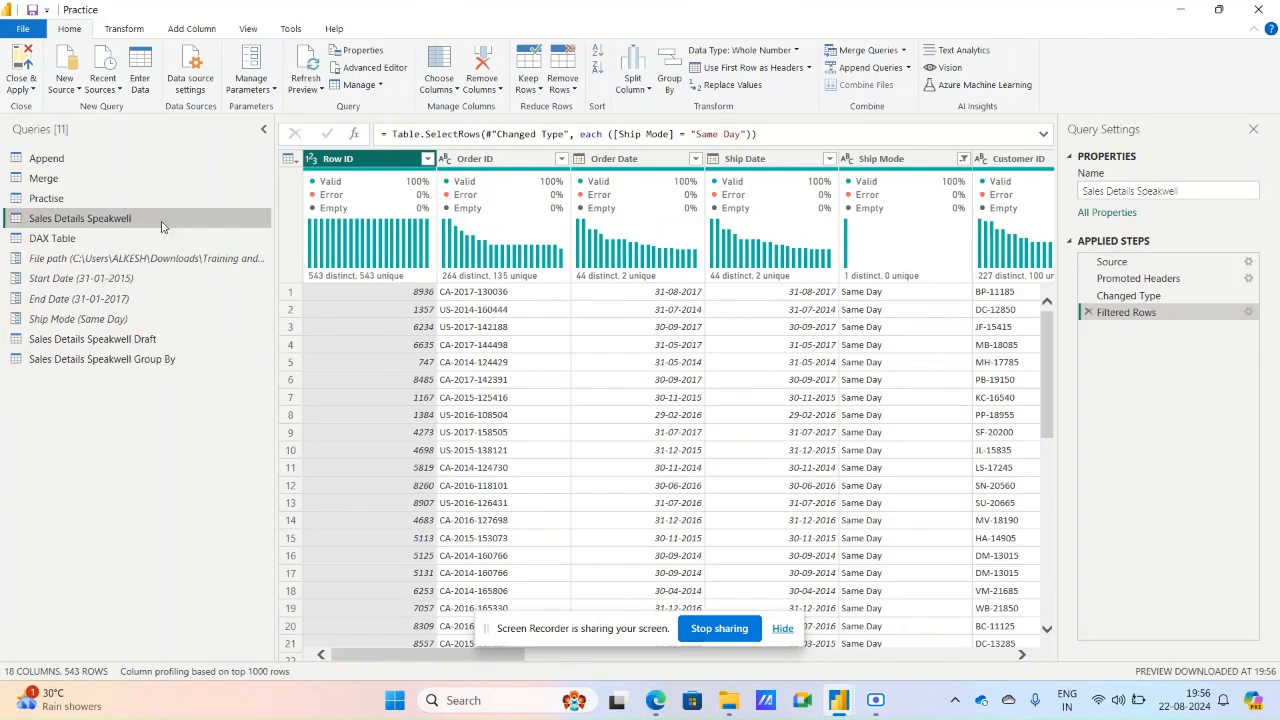
{"action": "left_click", "coordinate": [358, 85]}
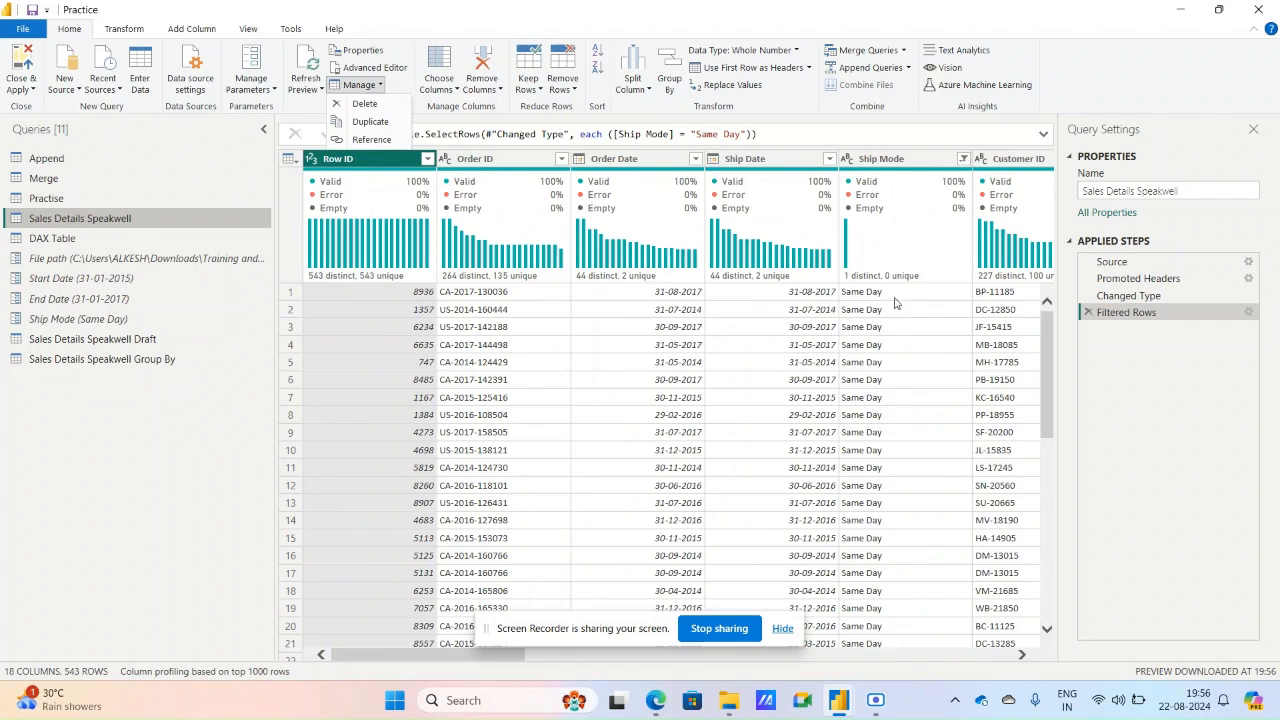
{"action": "left_click", "coordinate": [1255, 263]}
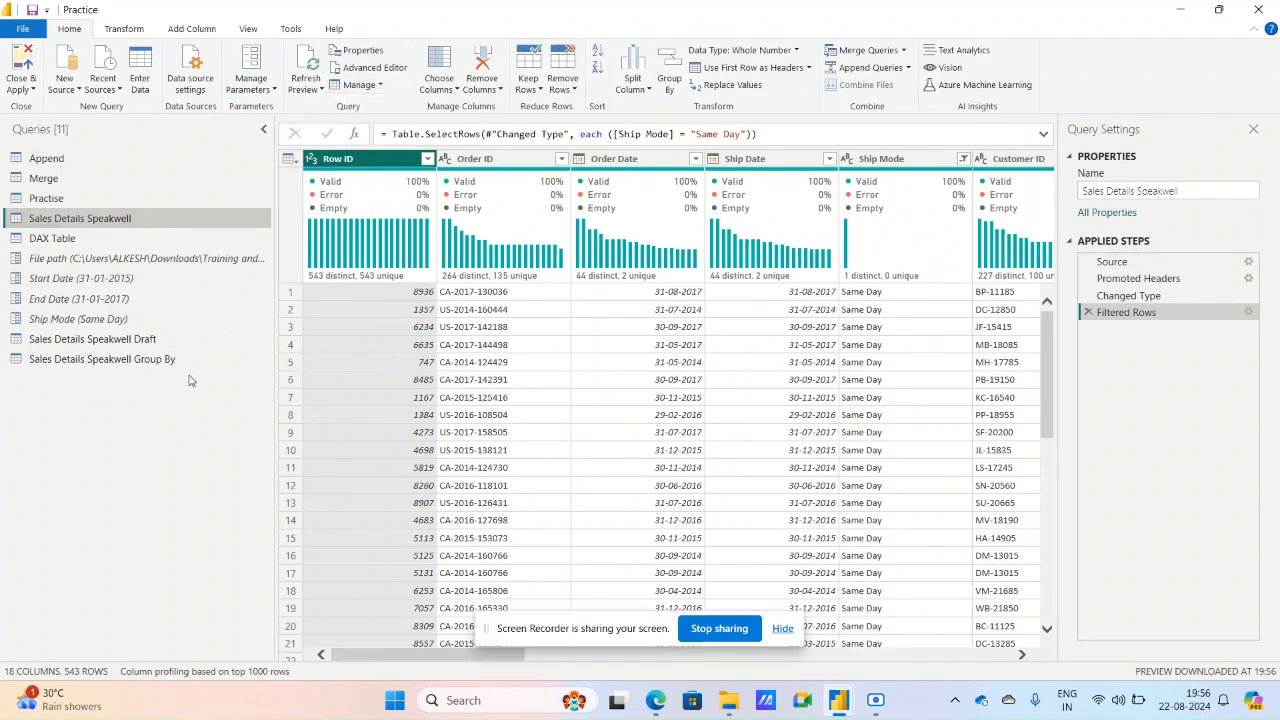
Examine the Sales Details Speakwell Group By query's code in the Advanced Editor, and return to the Sales Details Speakwell query.
{"action": "left_click", "coordinate": [165, 359]}
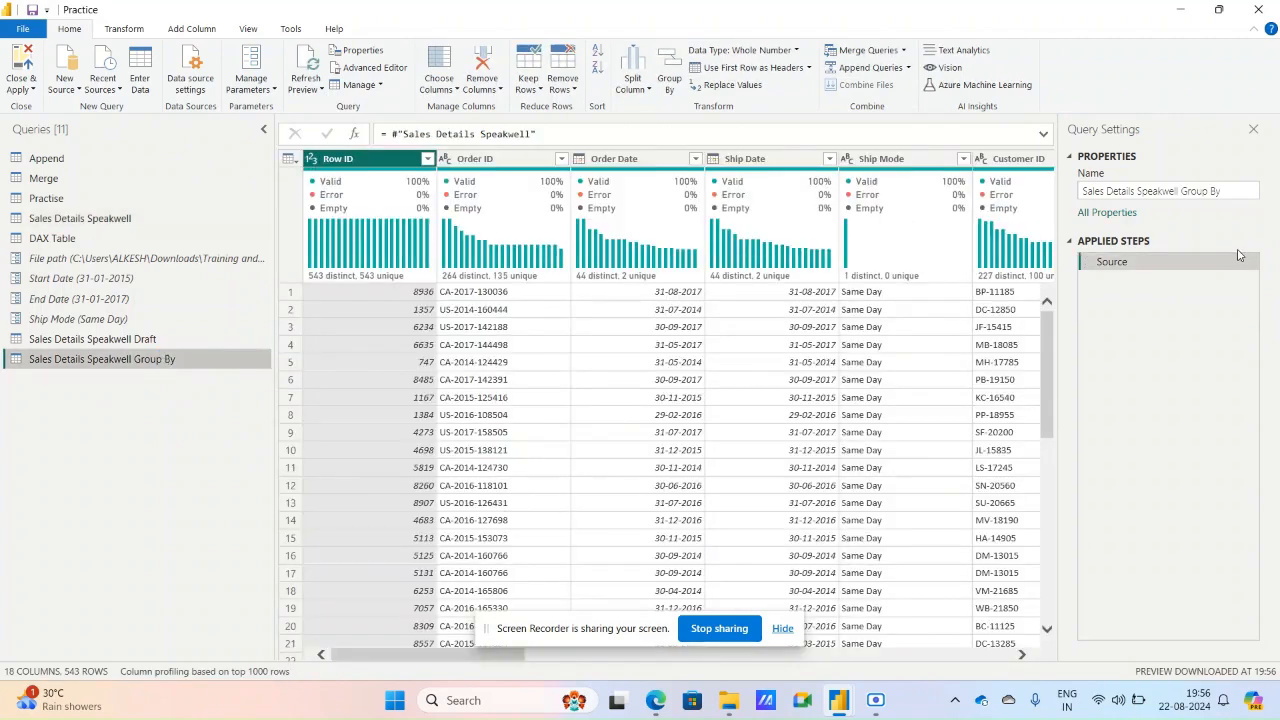
{"action": "left_click", "coordinate": [368, 67]}
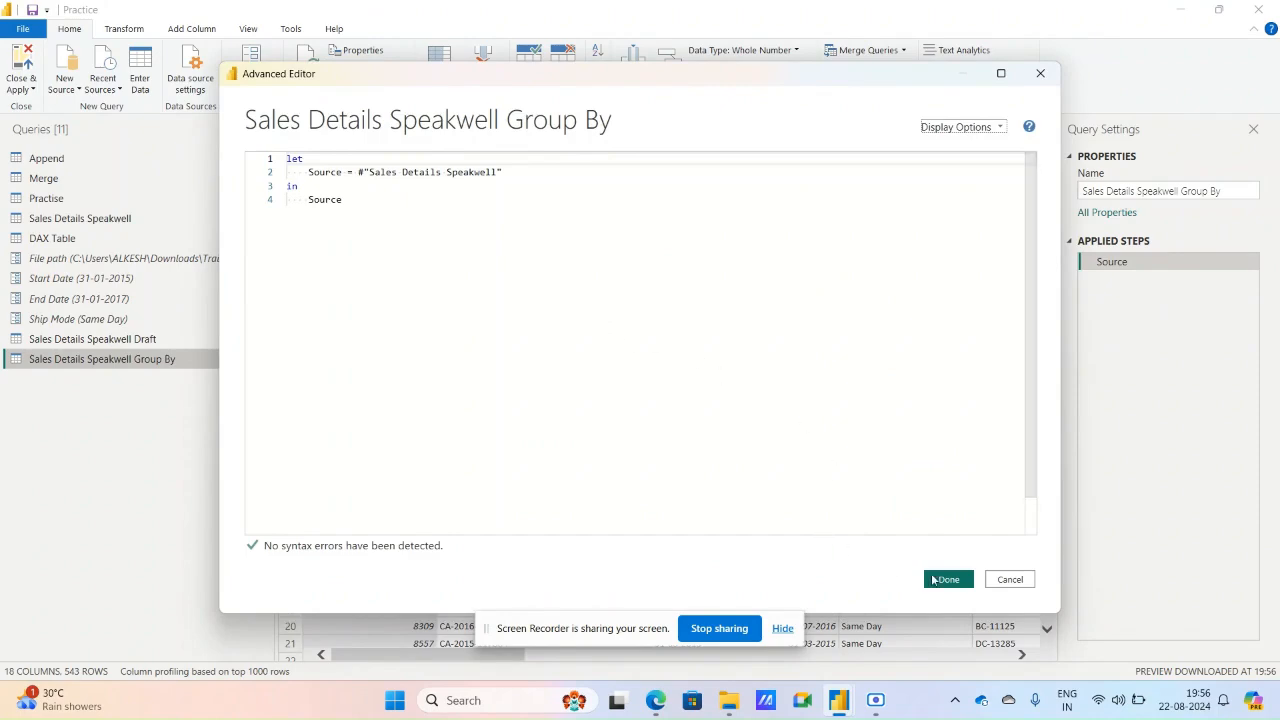
{"action": "left_click", "coordinate": [948, 580]}
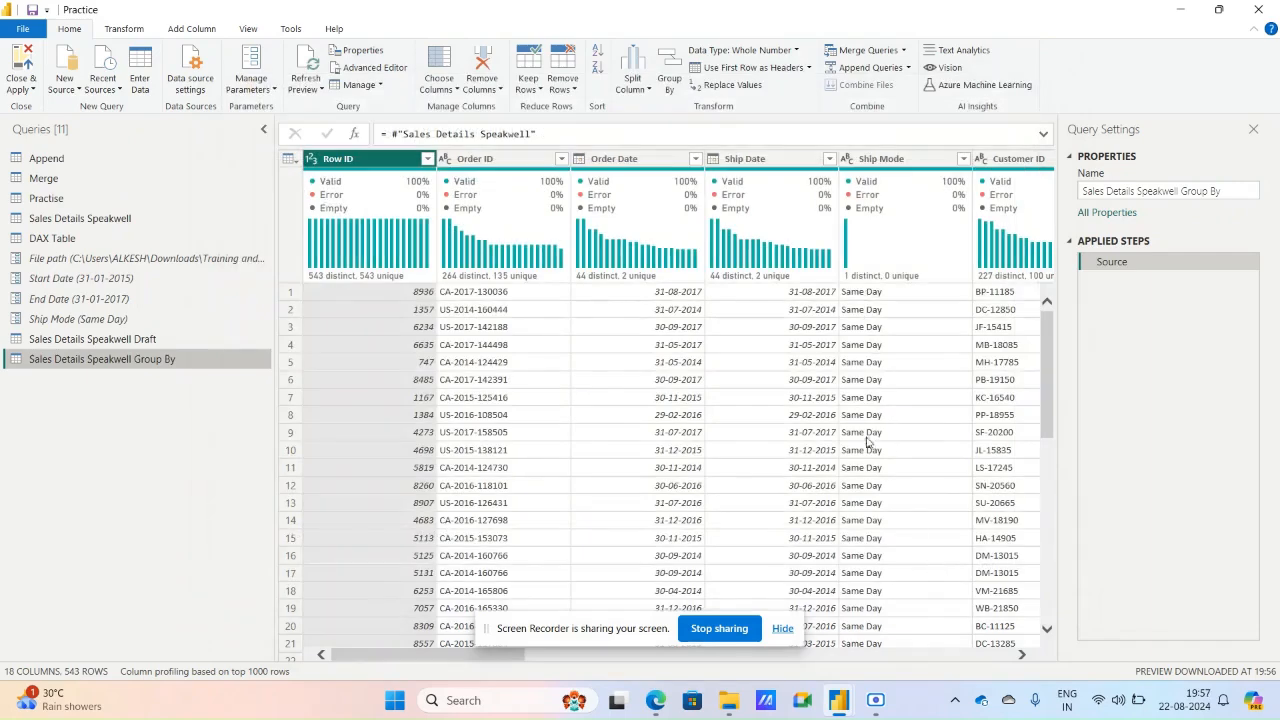
{"action": "left_click", "coordinate": [130, 221]}
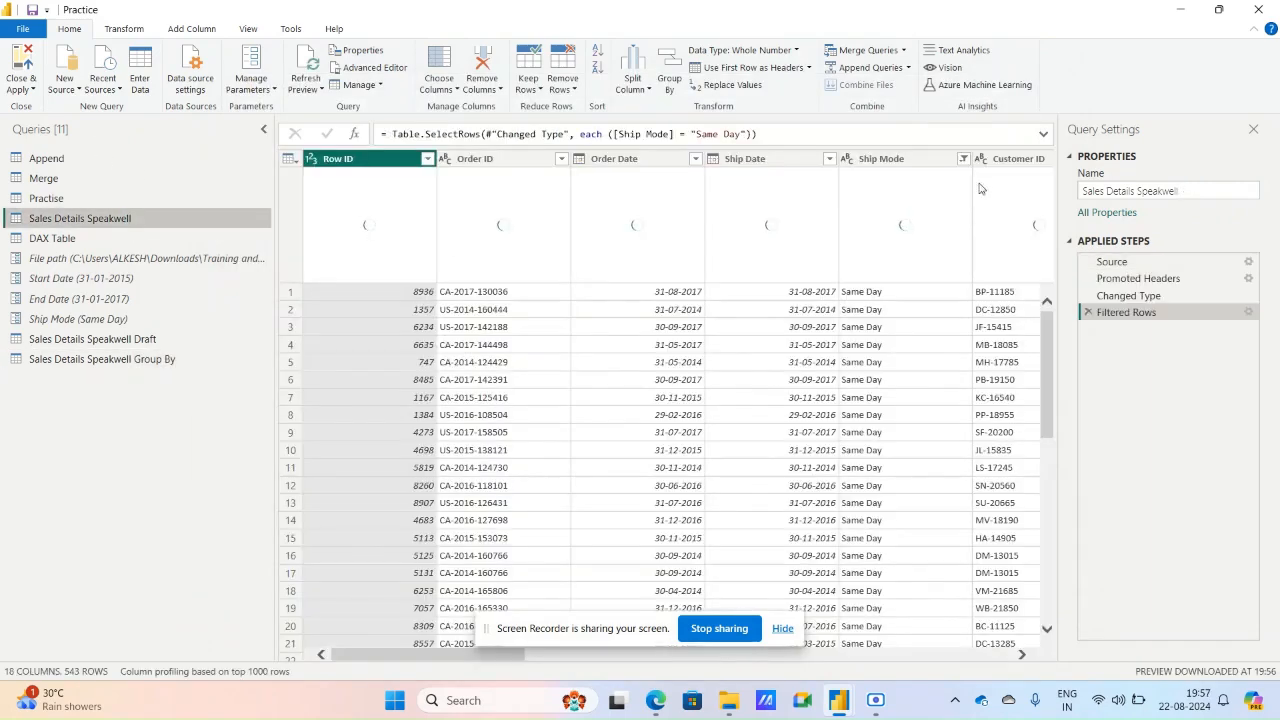
Set the Ship Mode filter of the Sales Details Speakwell query to include all ship modes.
{"action": "left_click", "coordinate": [963, 158]}
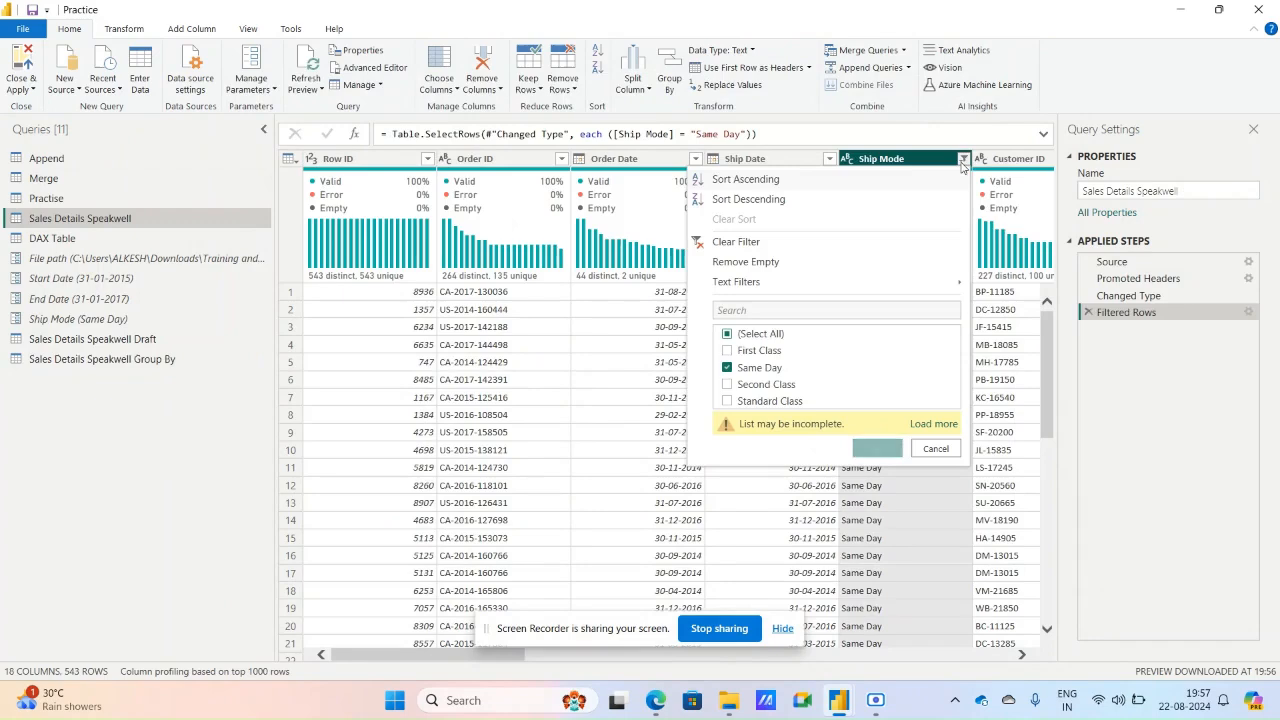
{"action": "left_click", "coordinate": [729, 335]}
{"action": "left_click", "coordinate": [745, 337]}
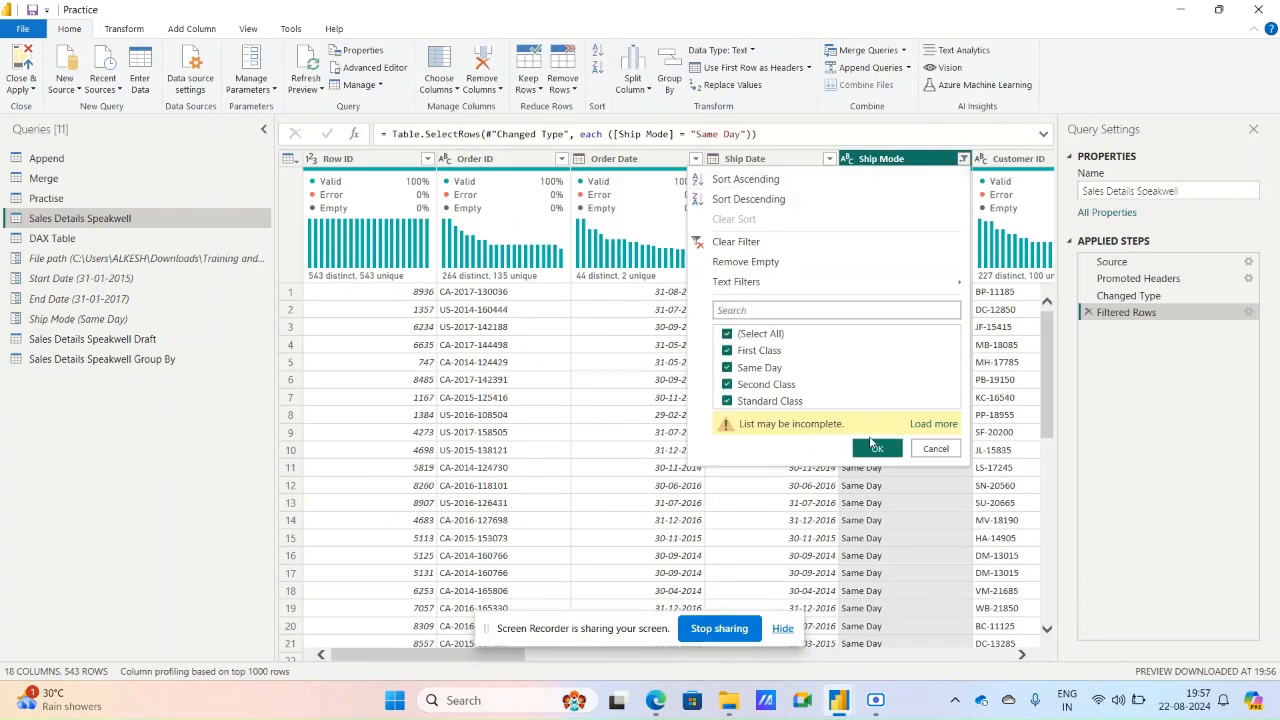
{"action": "left_click", "coordinate": [876, 447]}
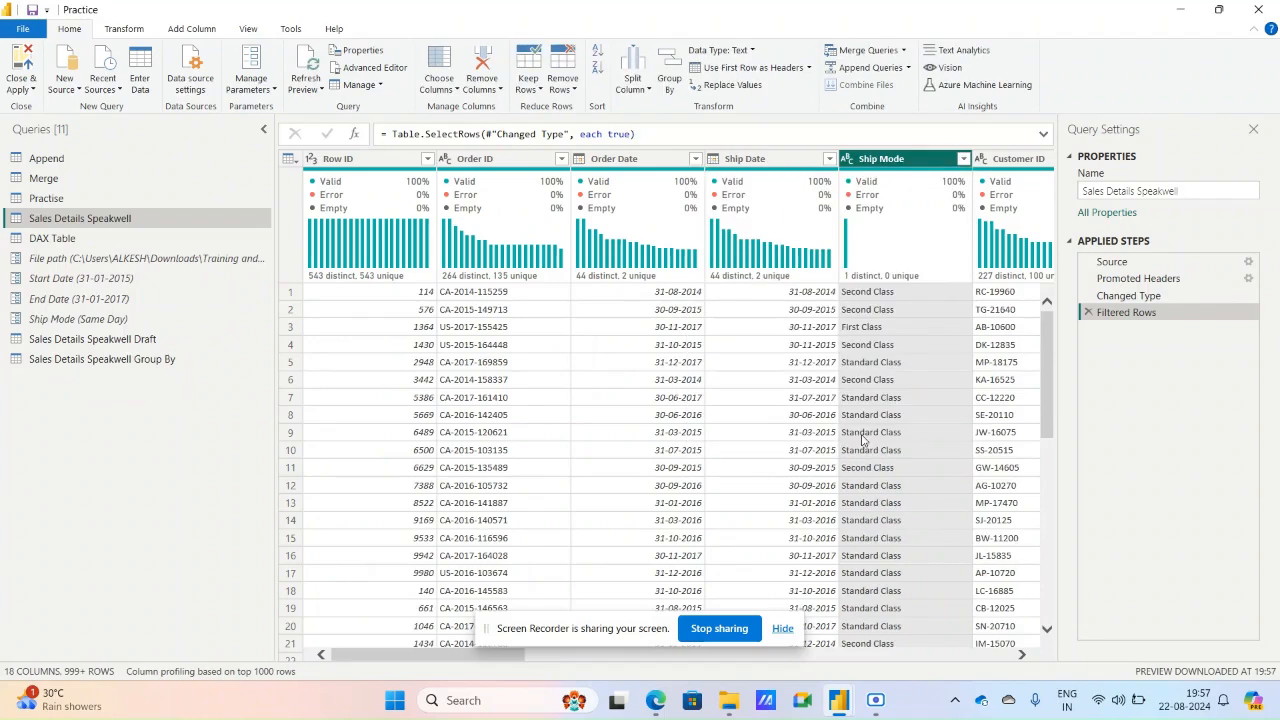
View the Sales Details Speakwell Group By reference, and save the file with the pending query changes applied.
{"action": "left_click", "coordinate": [118, 362]}
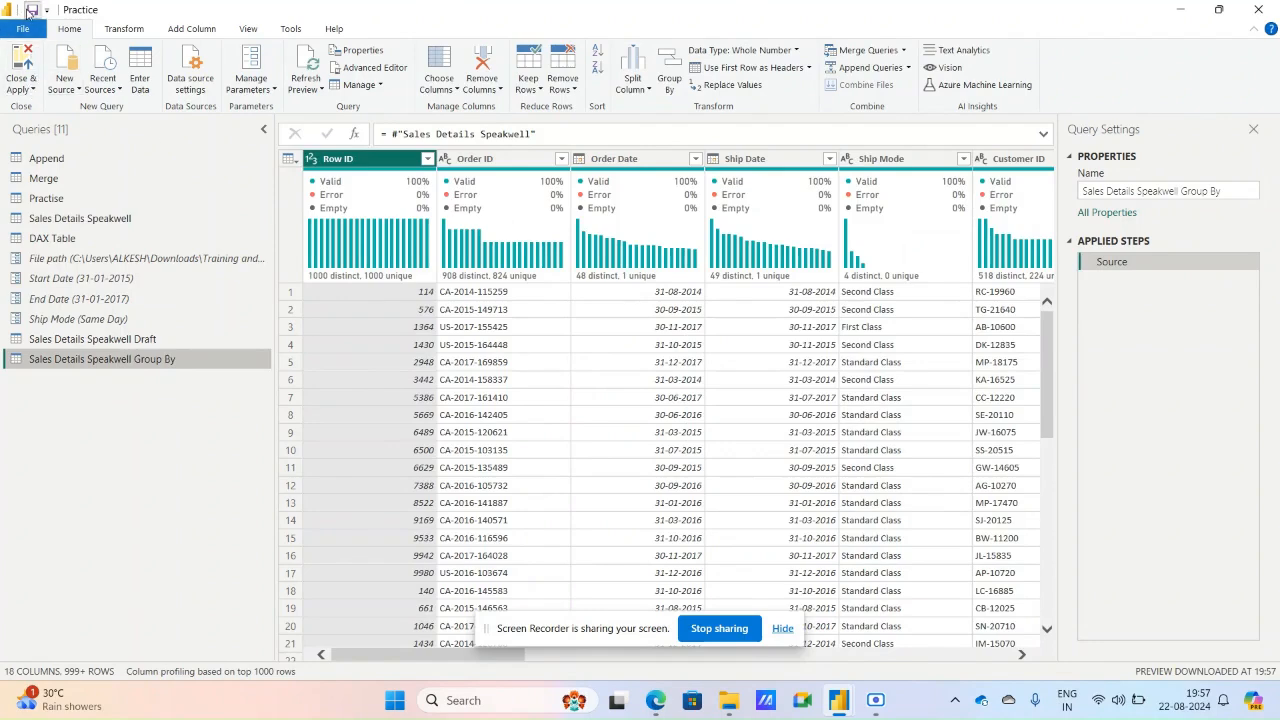
{"action": "left_click", "coordinate": [31, 10]}
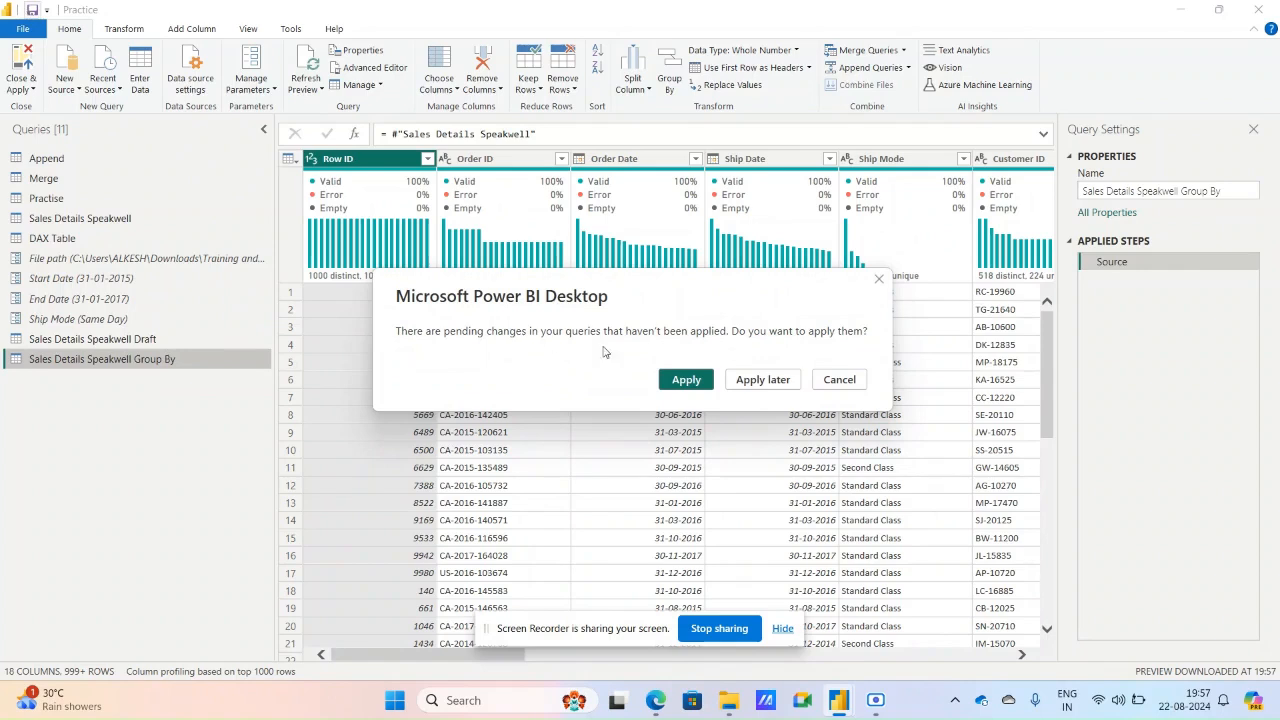
{"action": "left_click", "coordinate": [688, 382]}
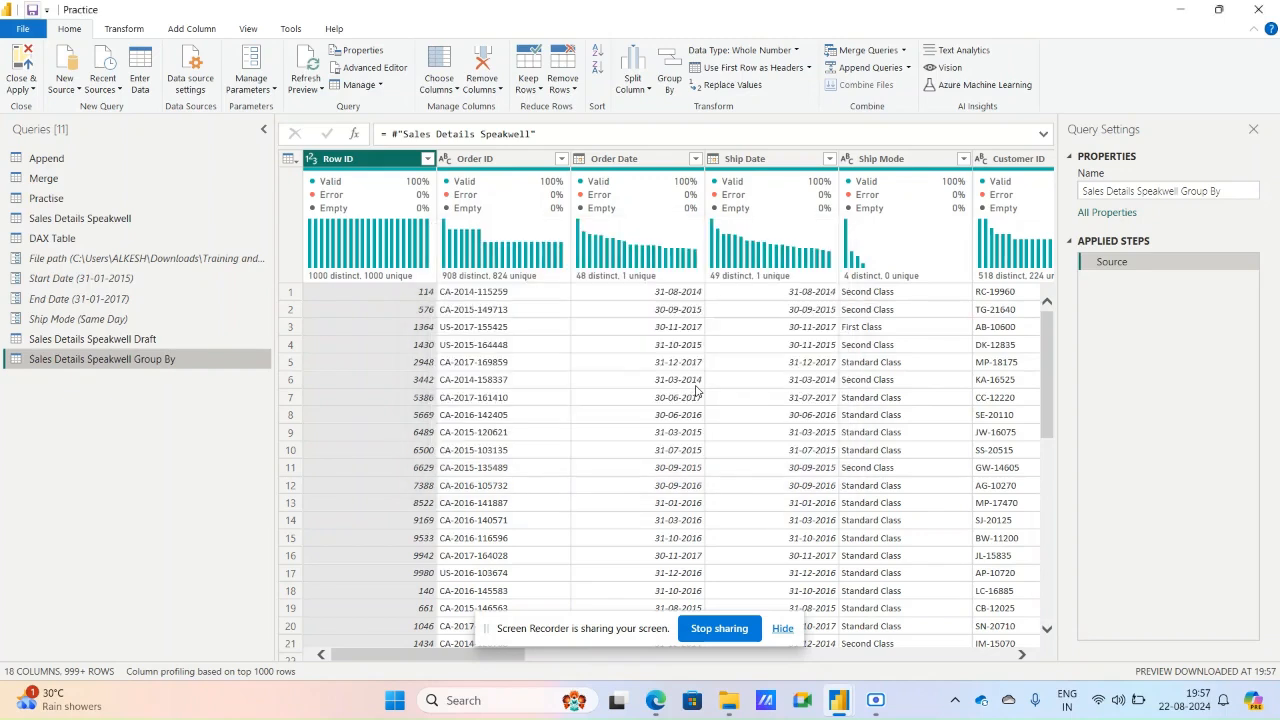
Try to delete the source query Sales Details Speakwell, and dismiss the resulting message.
{"action": "left_click", "coordinate": [128, 223]}
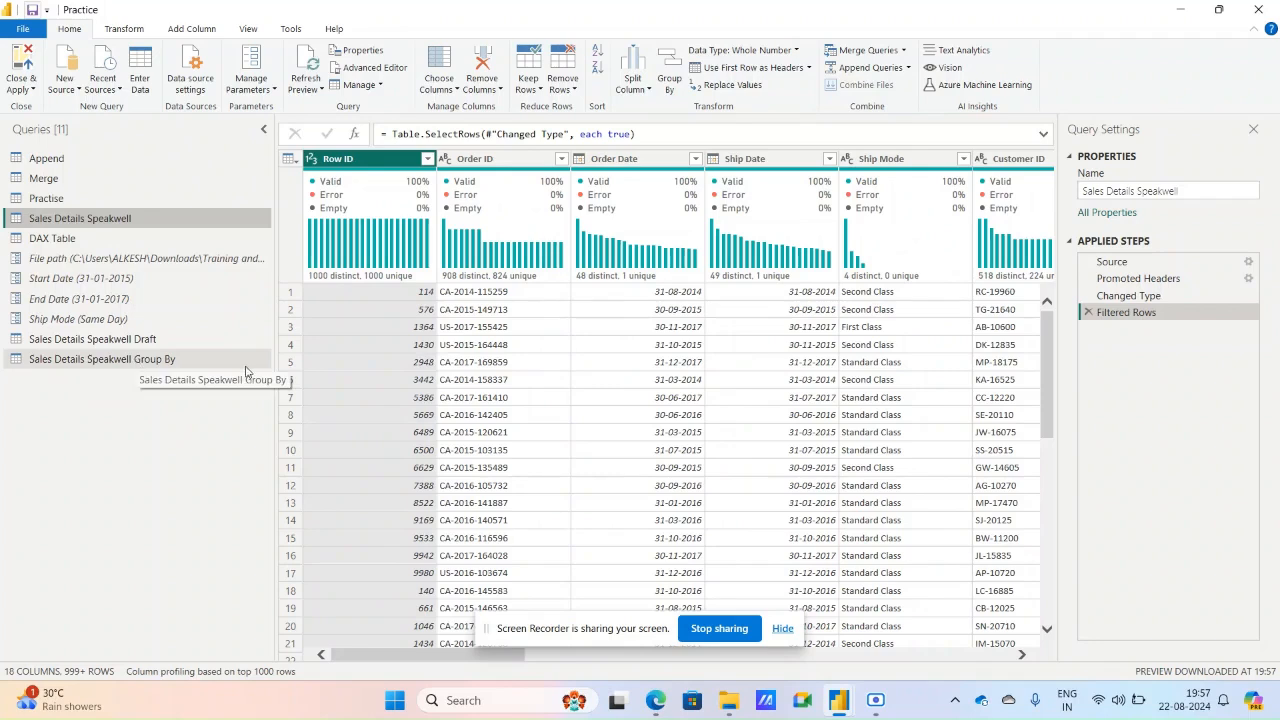
{"action": "left_click", "coordinate": [362, 86]}
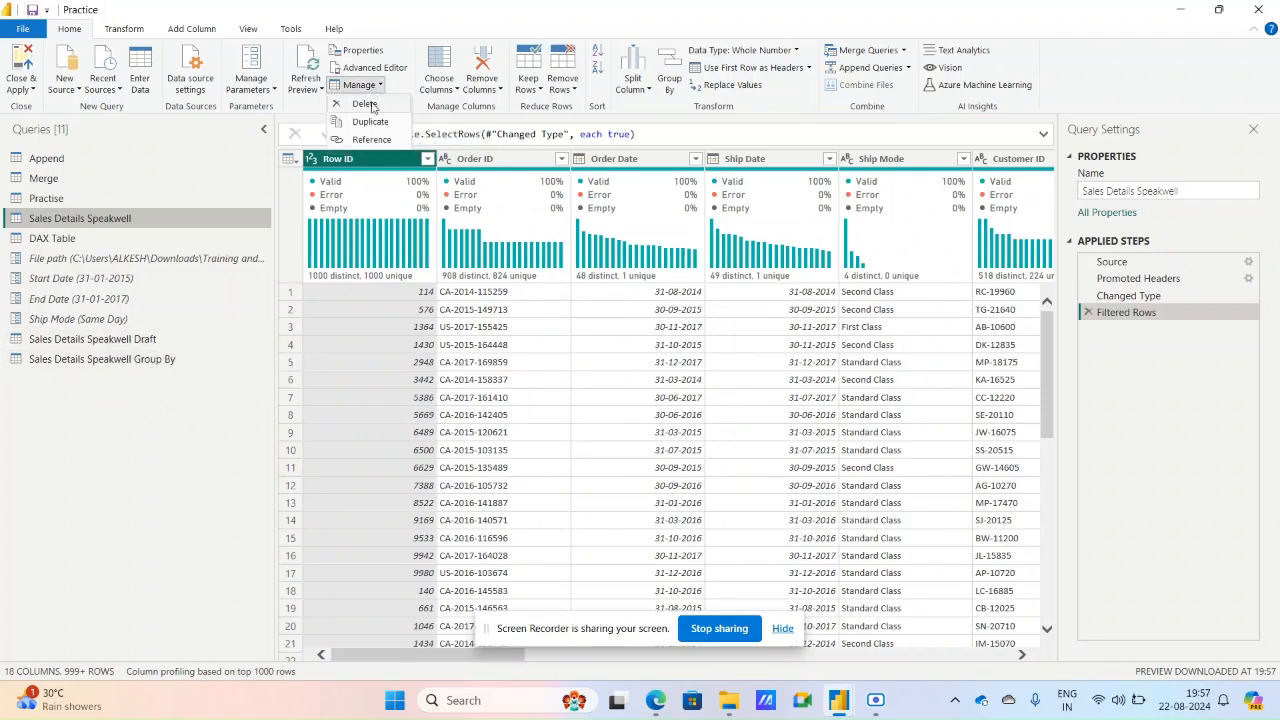
{"action": "left_click", "coordinate": [369, 105]}
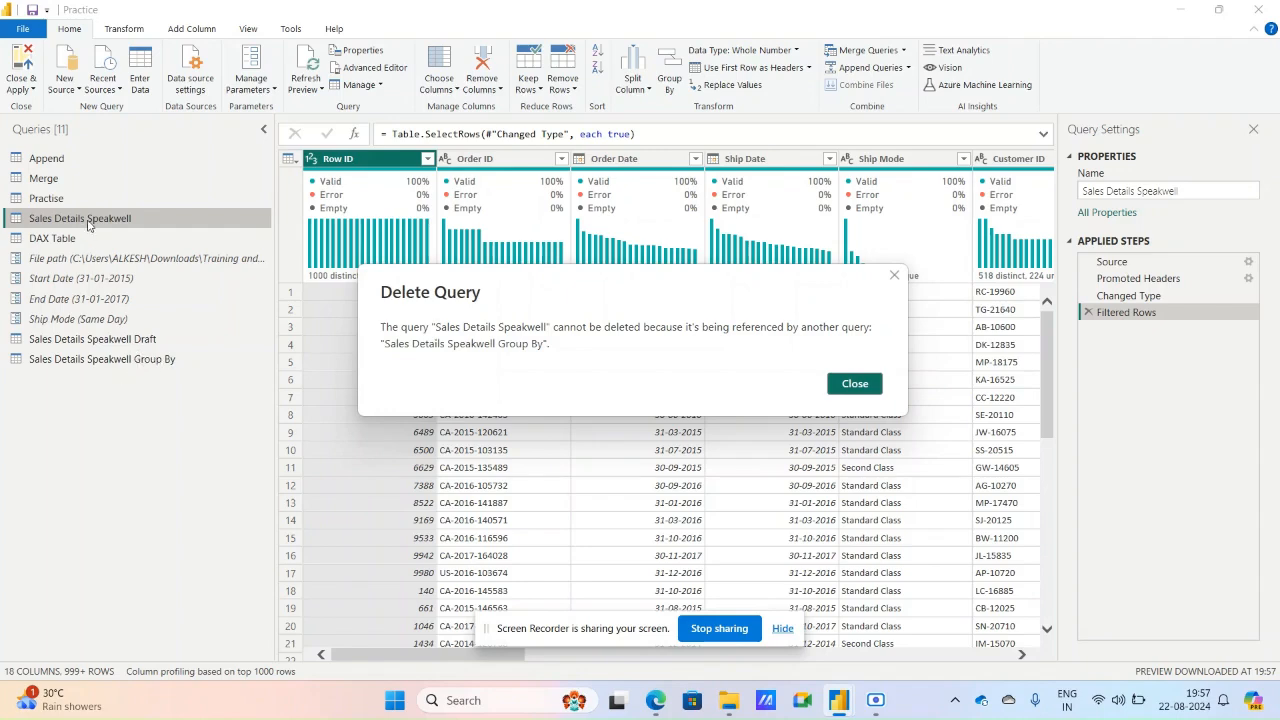
{"action": "left_click", "coordinate": [862, 390]}
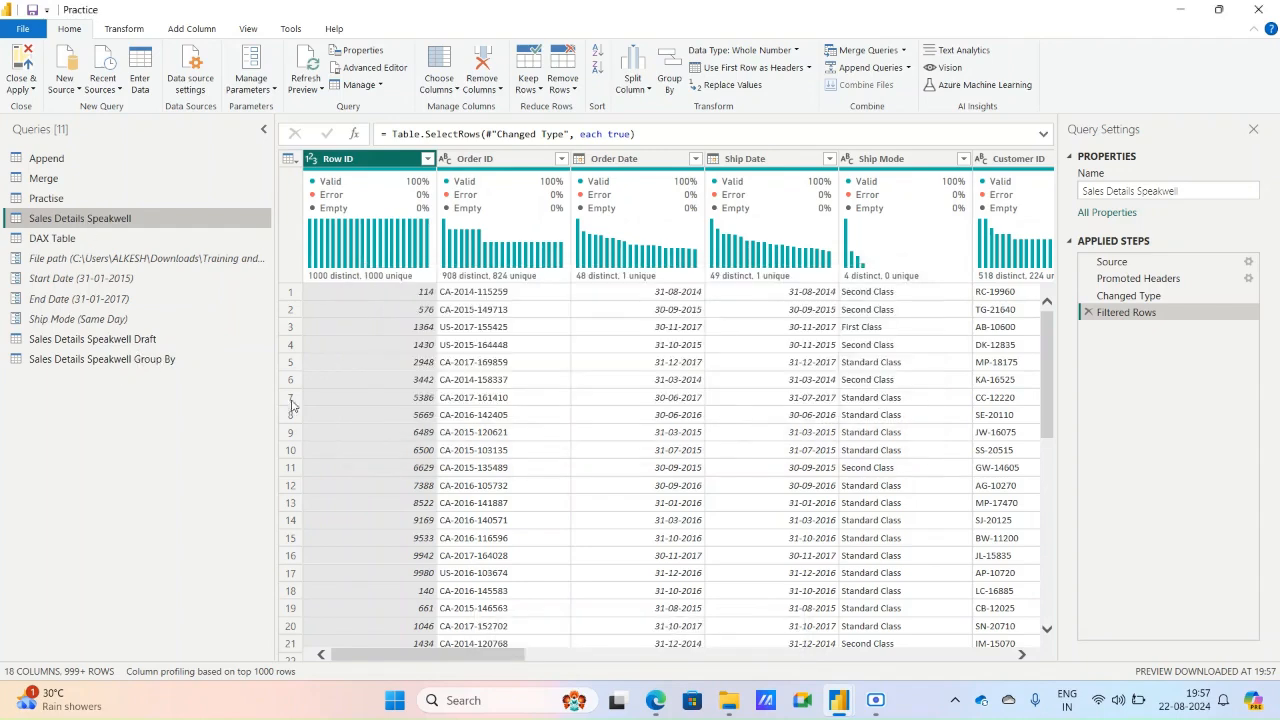
Start deleting the Sales Details Speakwell Group By query and cancel the deletion.
{"action": "left_click", "coordinate": [138, 362]}
{"action": "left_click", "coordinate": [358, 85]}
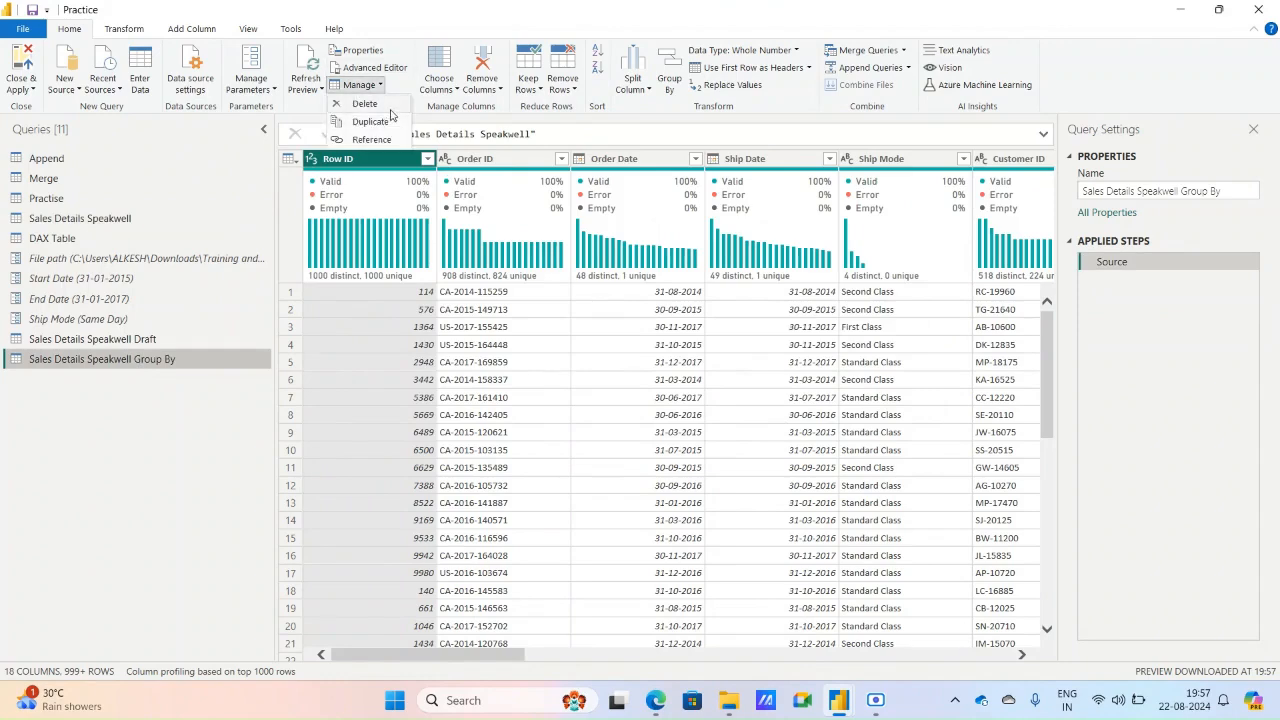
{"action": "left_click", "coordinate": [365, 104]}
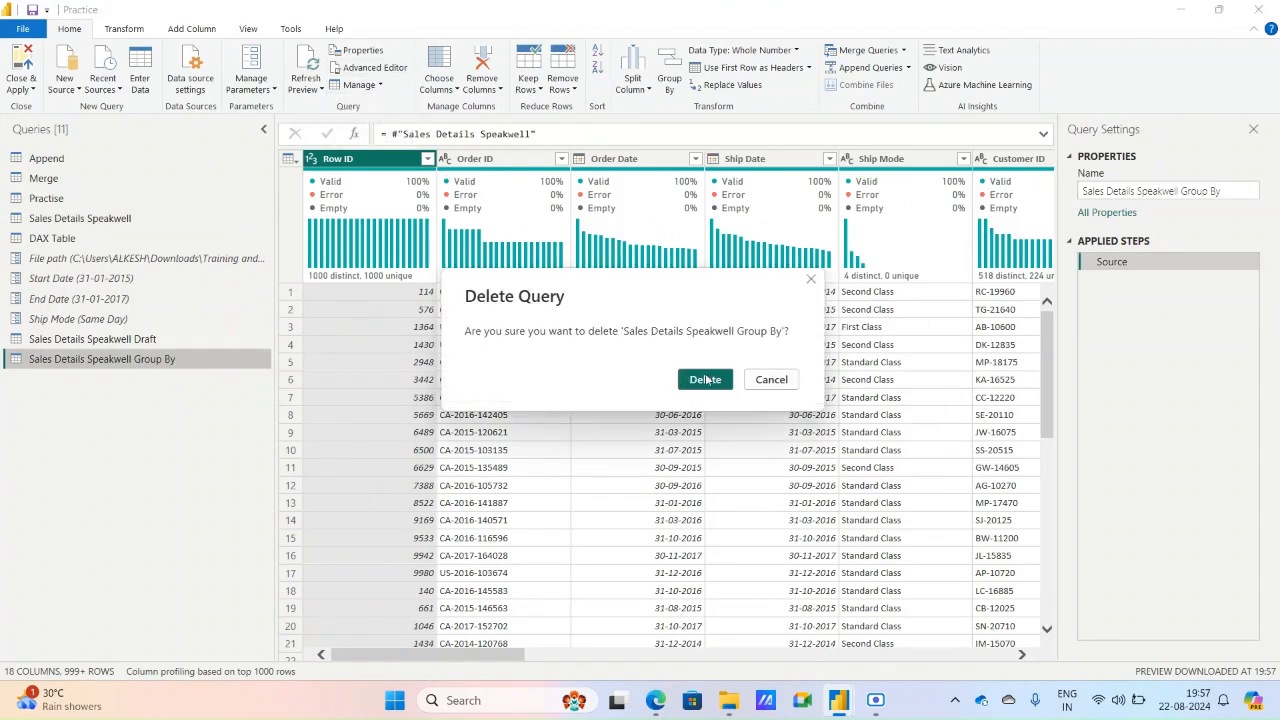
{"action": "left_click", "coordinate": [786, 383]}
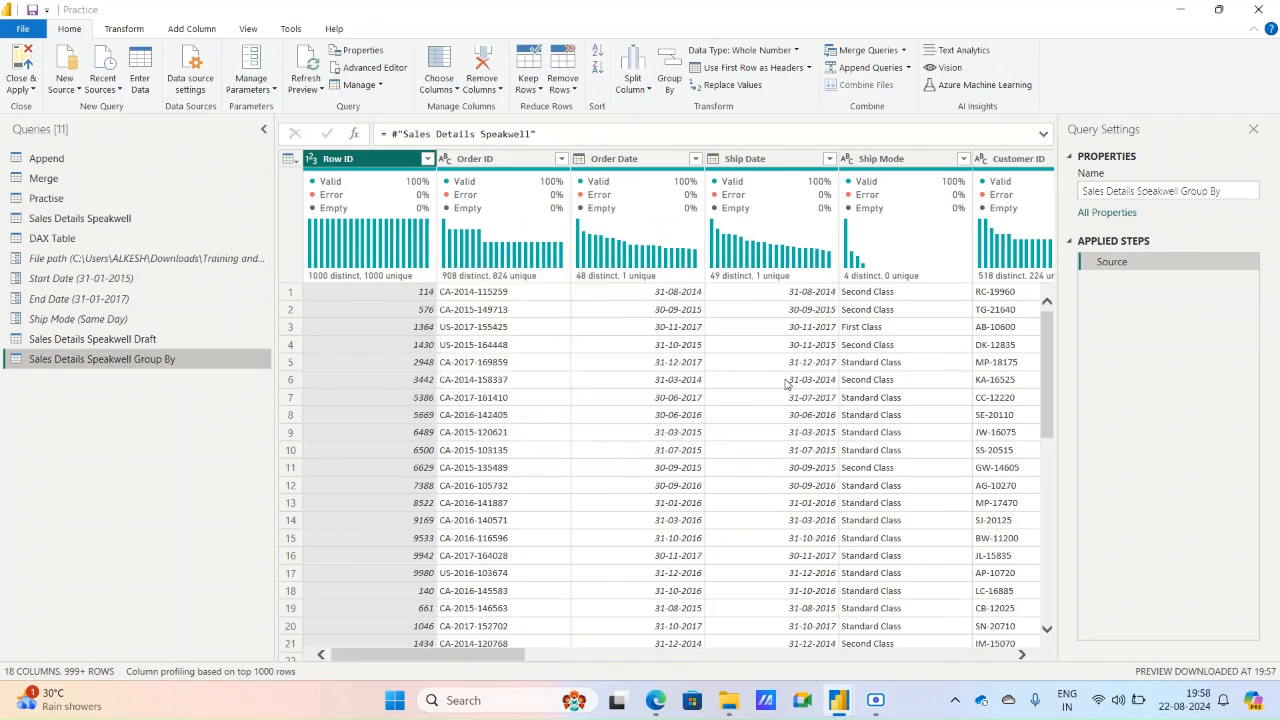
Close the Power Query Editor with changes applied, and widen the Data pane in the Power BI report window to show full table names.
{"action": "left_click", "coordinate": [115, 344]}
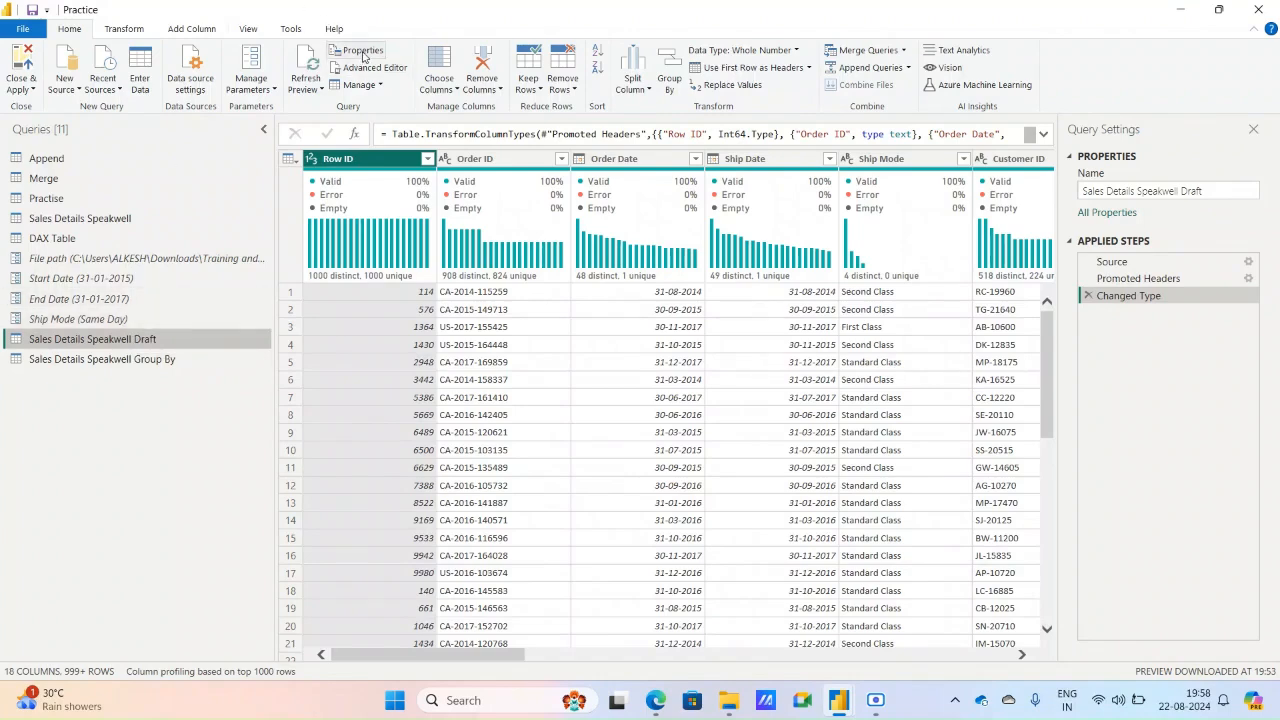
{"action": "left_click", "coordinate": [17, 88]}
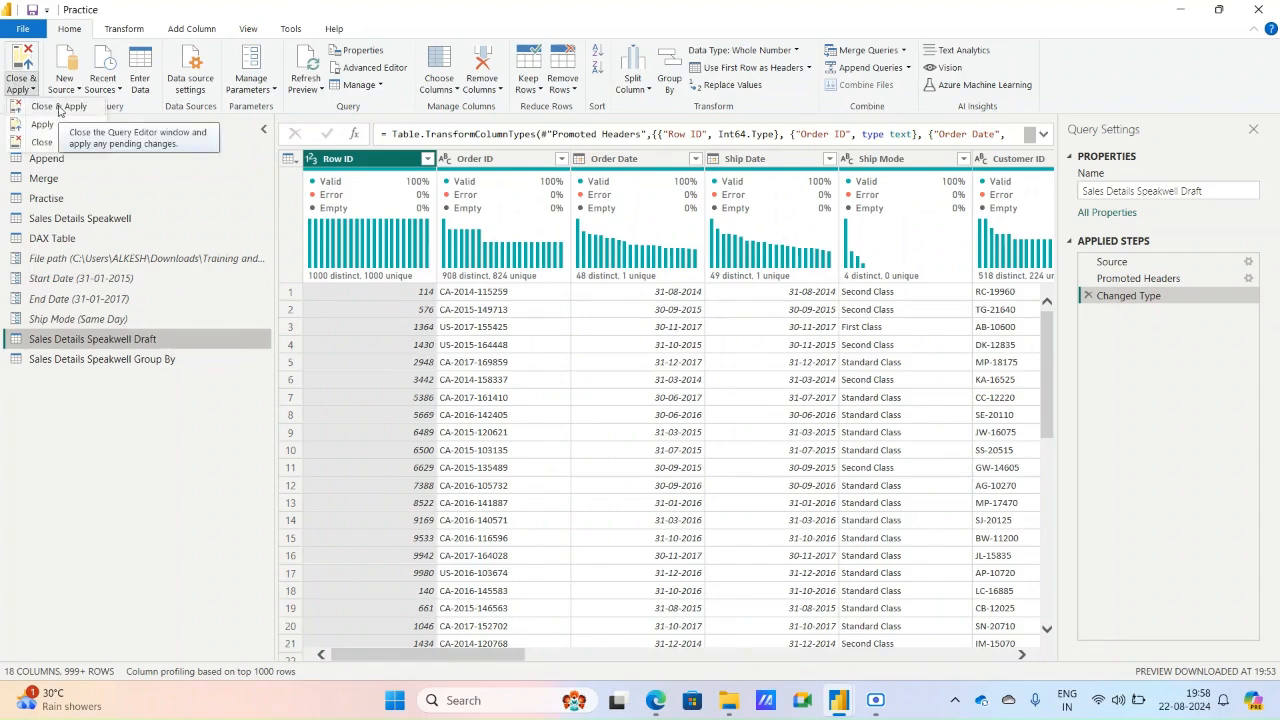
{"action": "left_click", "coordinate": [58, 107]}
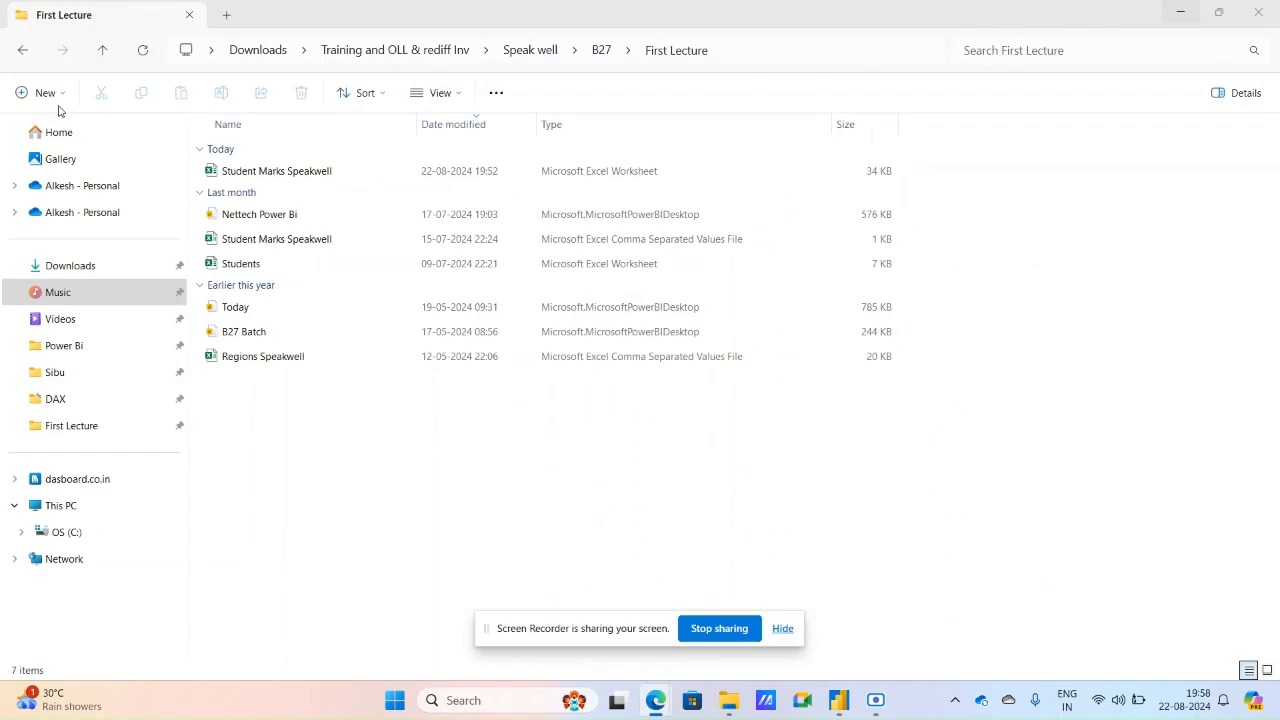
{"action": "left_click", "coordinate": [840, 708]}
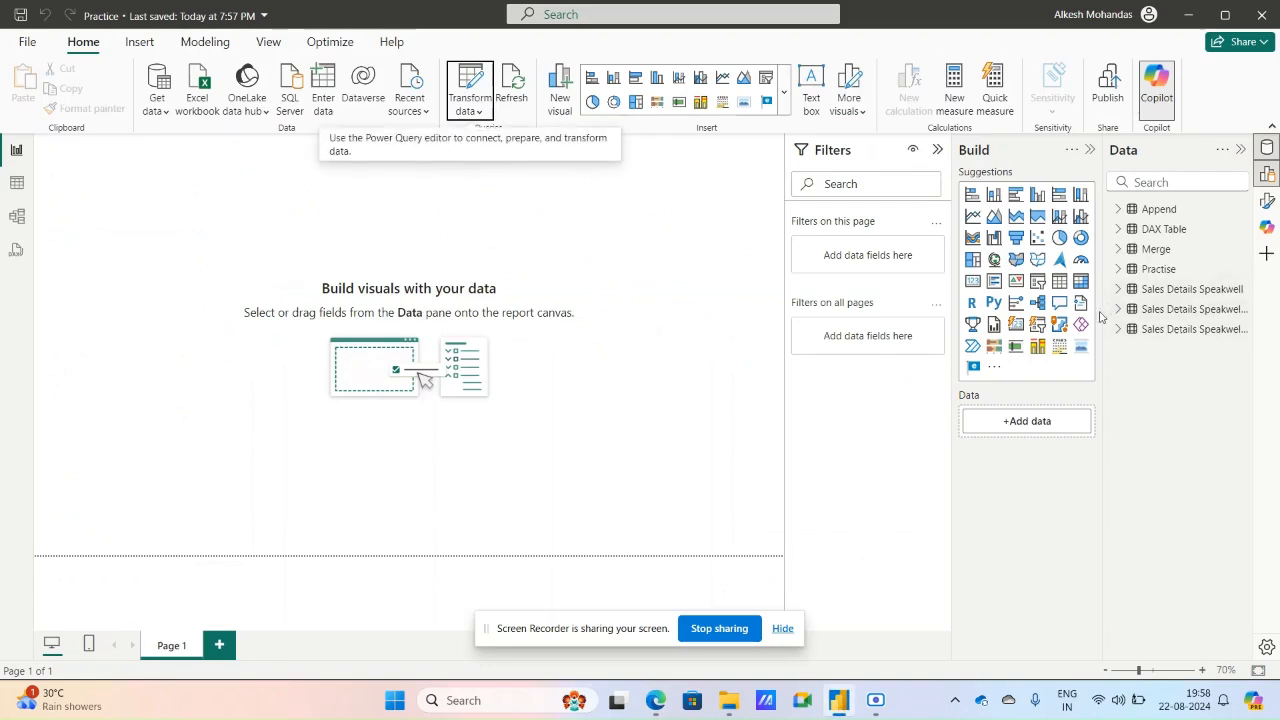
{"action": "left_click_drag", "start_coordinate": [1104, 328], "coordinate": [997, 328]}
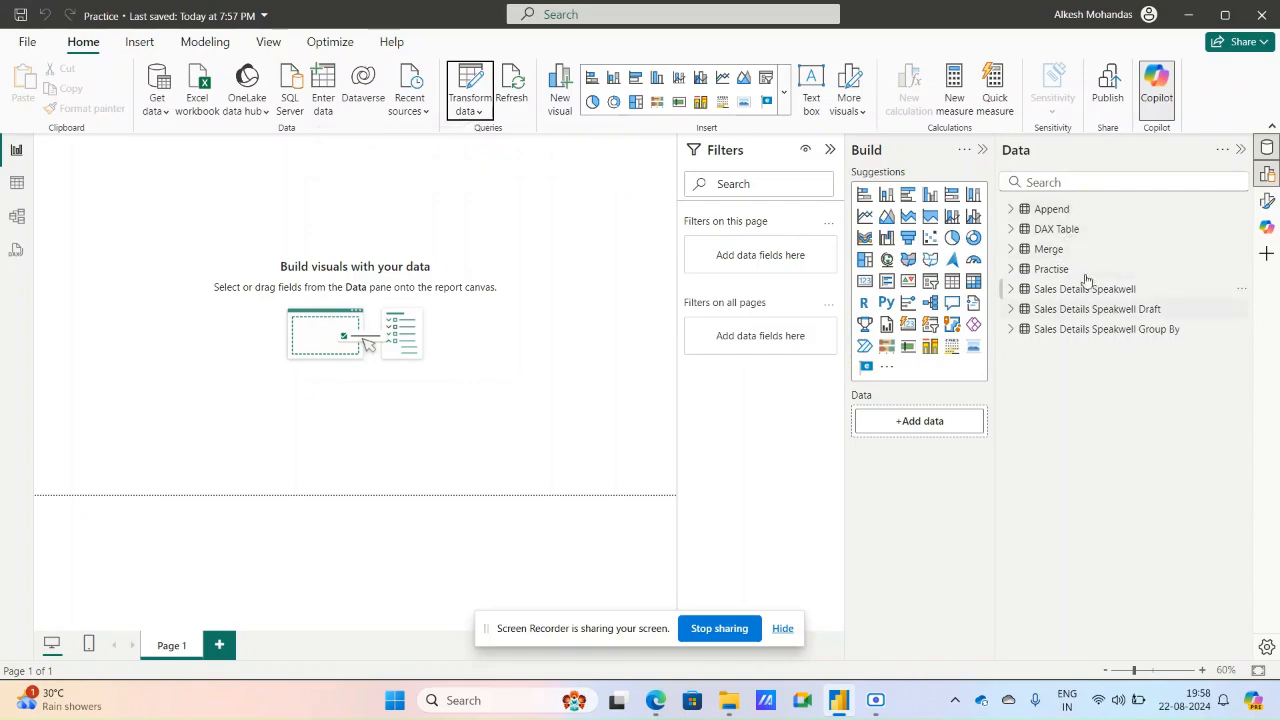
Reopen the Power Query Editor and disable Enable load to report for the Sales Details Speakwell Draft query.
{"action": "left_click", "coordinate": [474, 118]}
{"action": "left_click", "coordinate": [482, 136]}
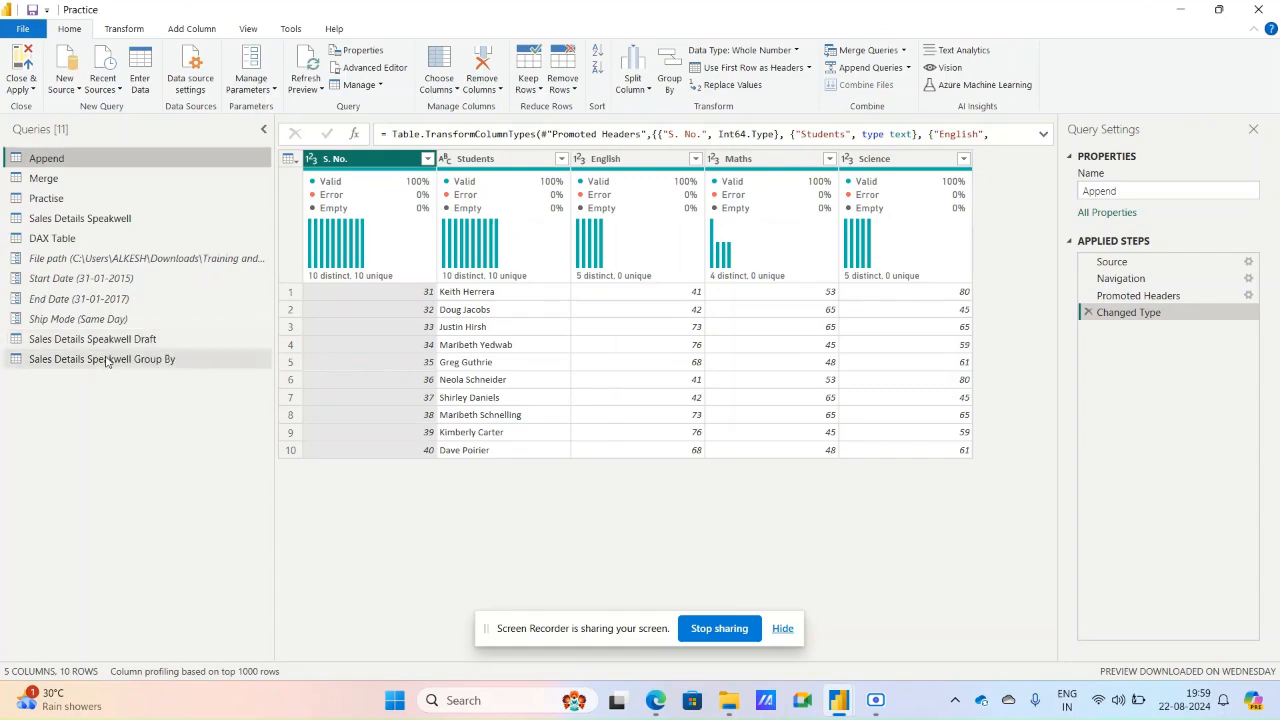
{"action": "left_click", "coordinate": [108, 341]}
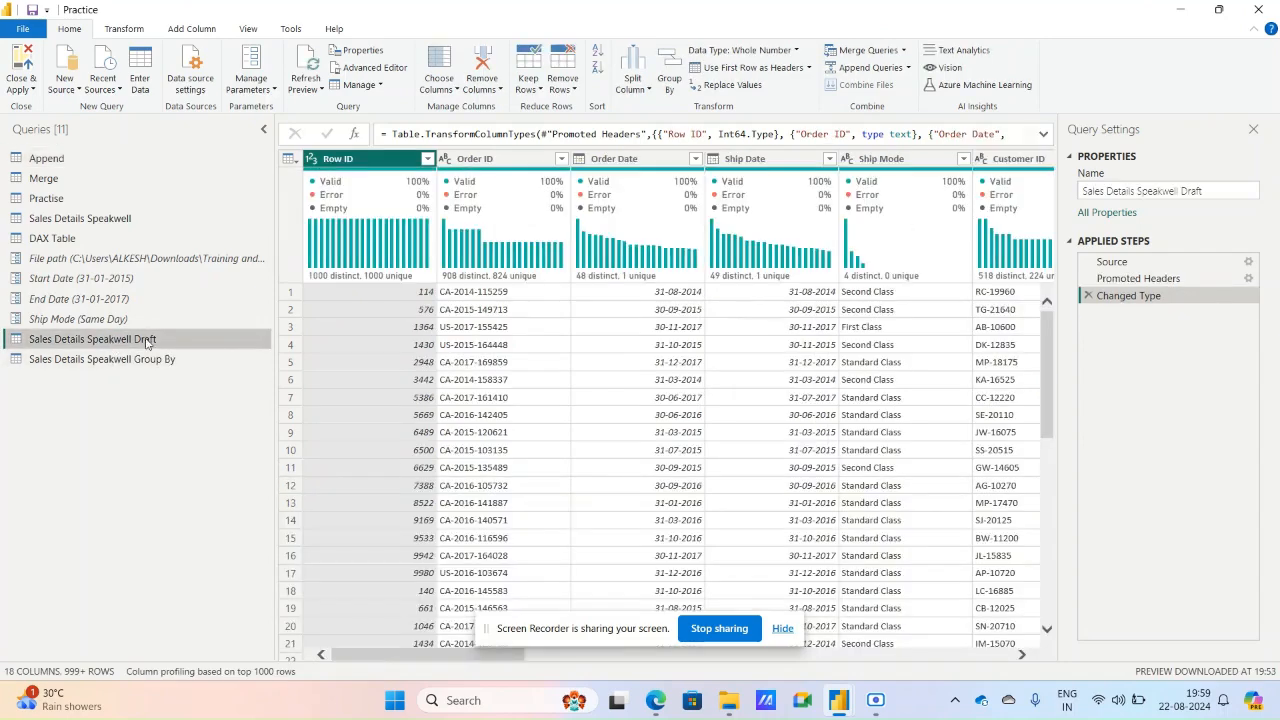
{"action": "left_click", "coordinate": [363, 52]}
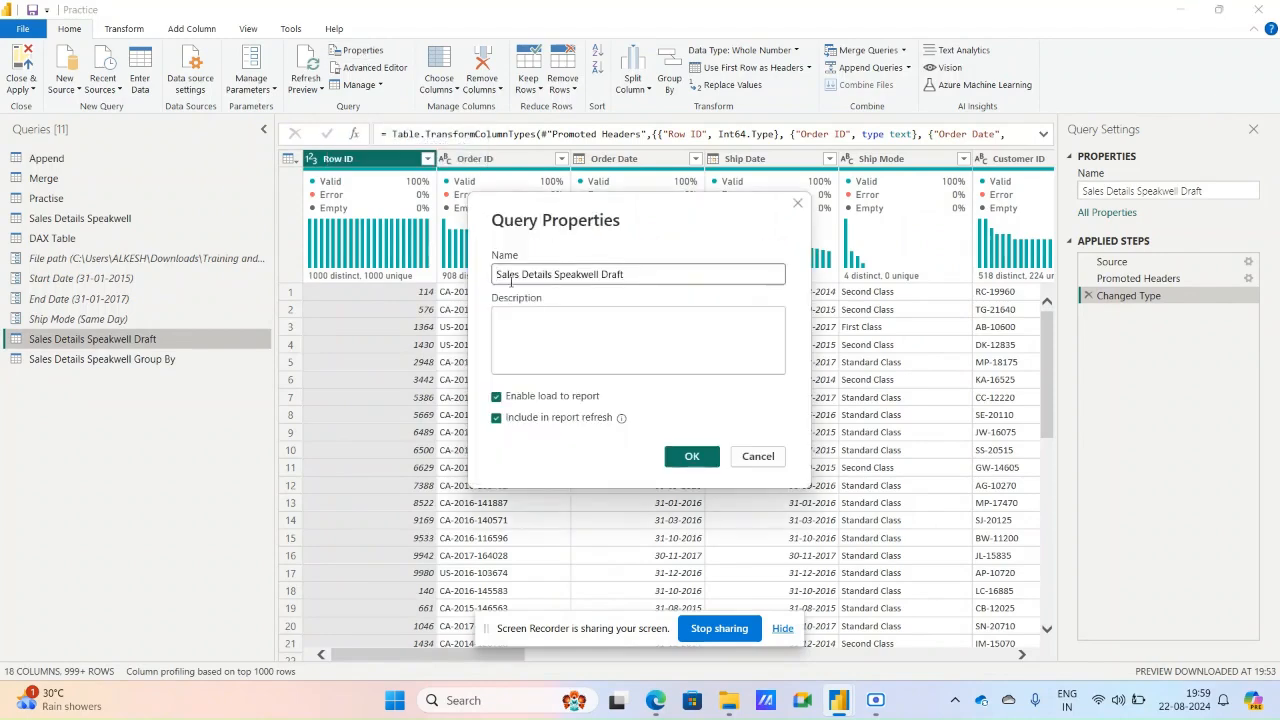
{"action": "left_click", "coordinate": [497, 397]}
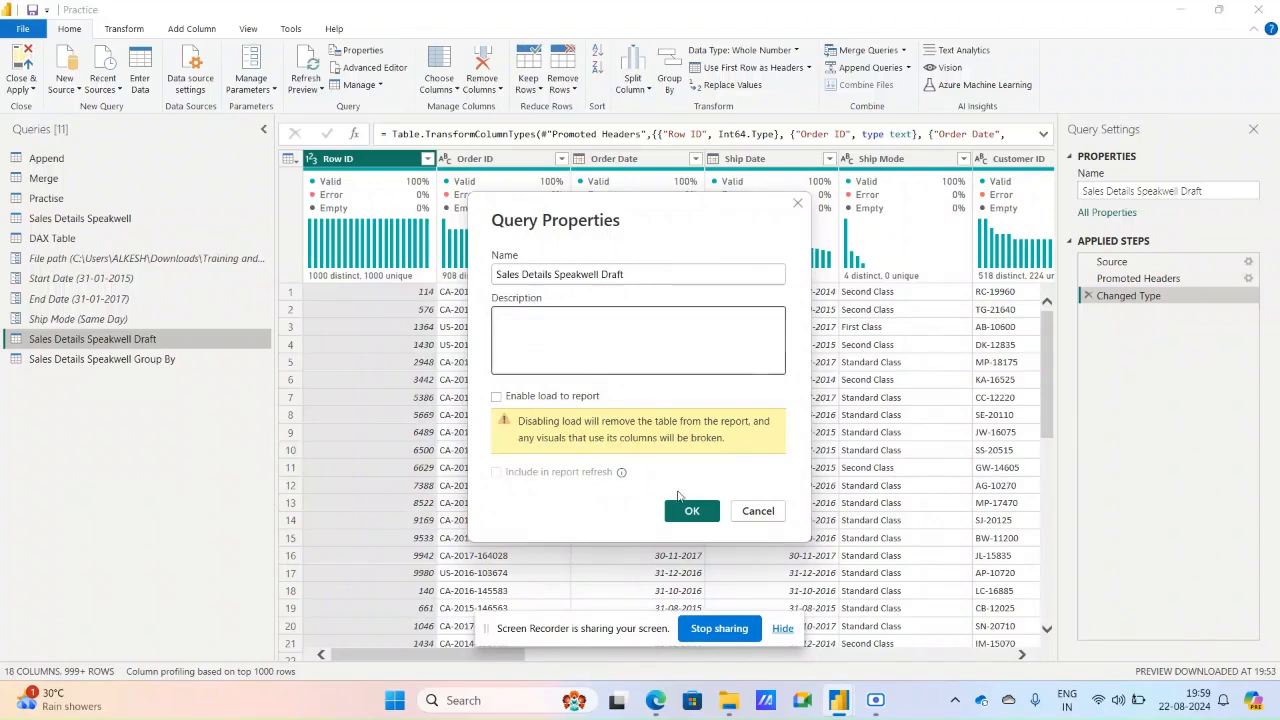
{"action": "left_click", "coordinate": [706, 515]}
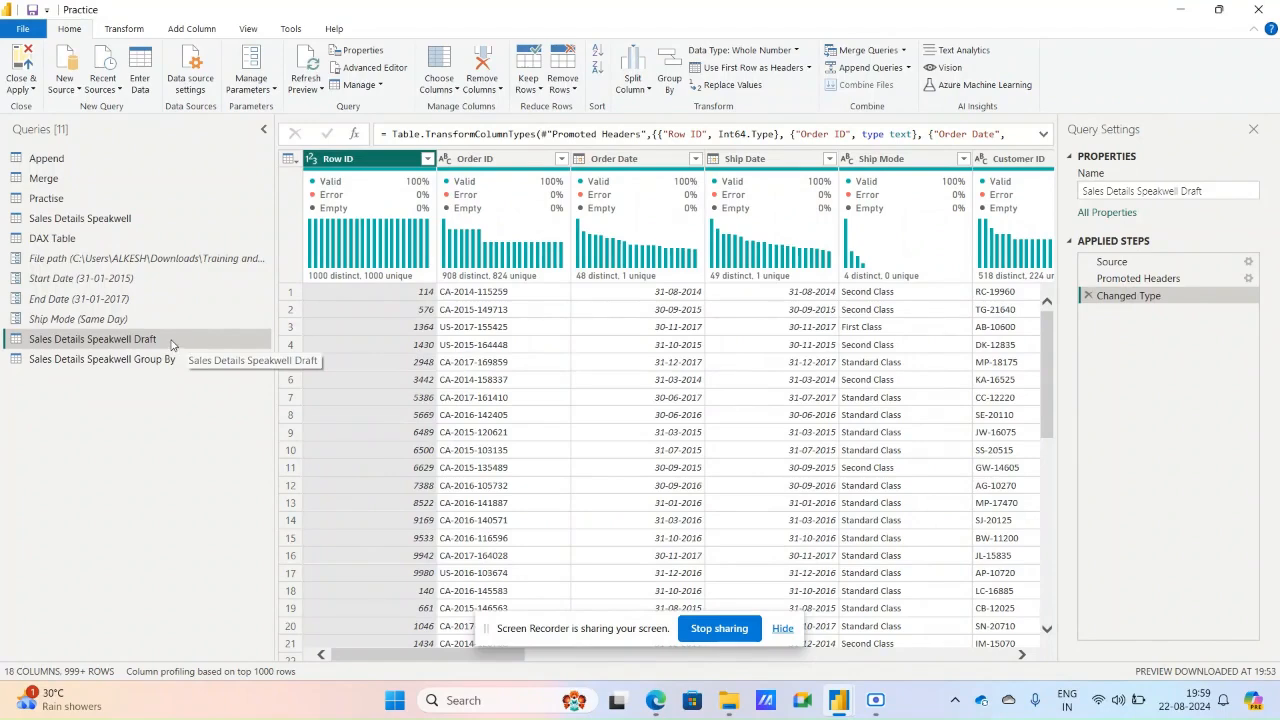
Close and apply to check the report's table list, and return to the Sales Details Speakwell Draft query in the Power Query Editor.
{"action": "left_click", "coordinate": [21, 88]}
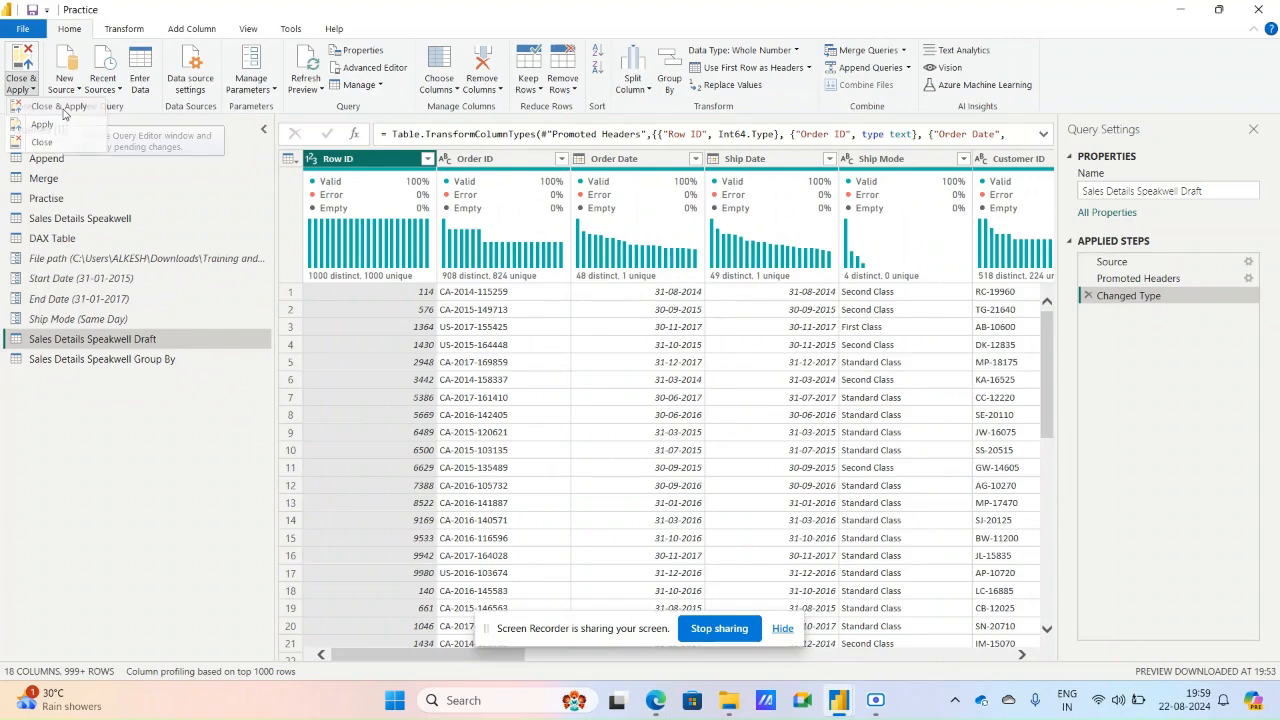
{"action": "left_click", "coordinate": [60, 107]}
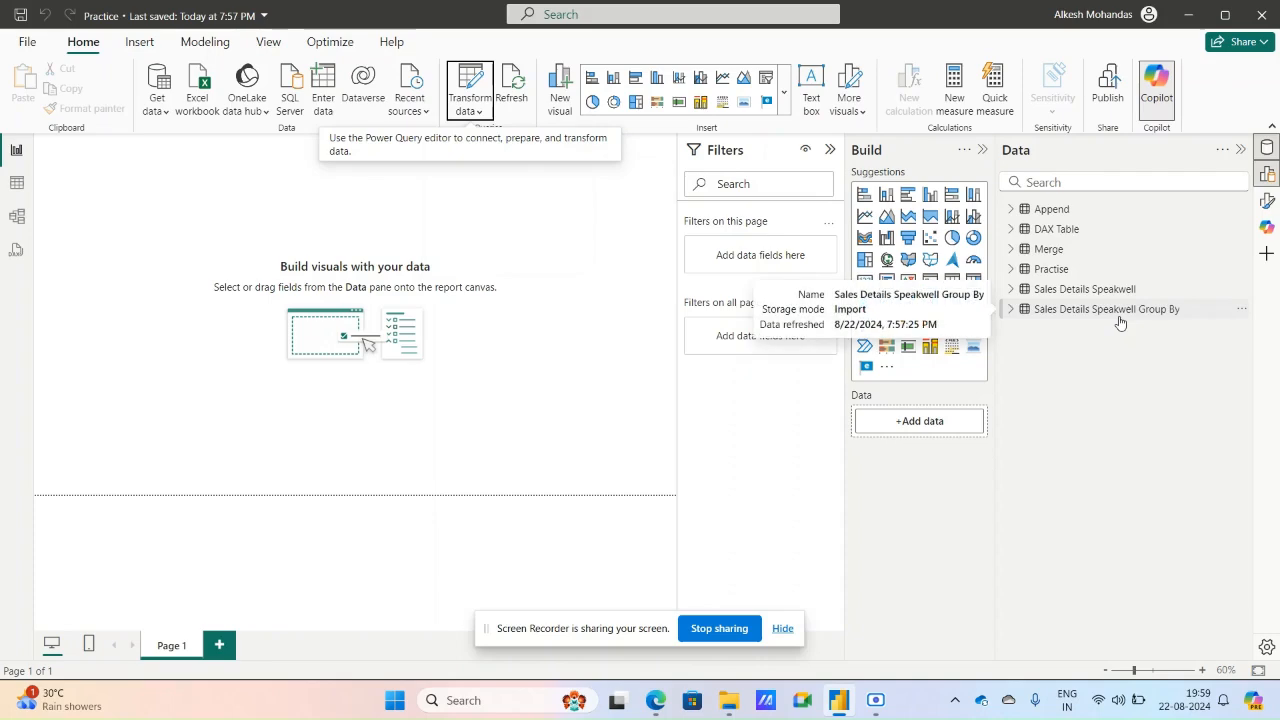
{"action": "left_click", "coordinate": [474, 110]}
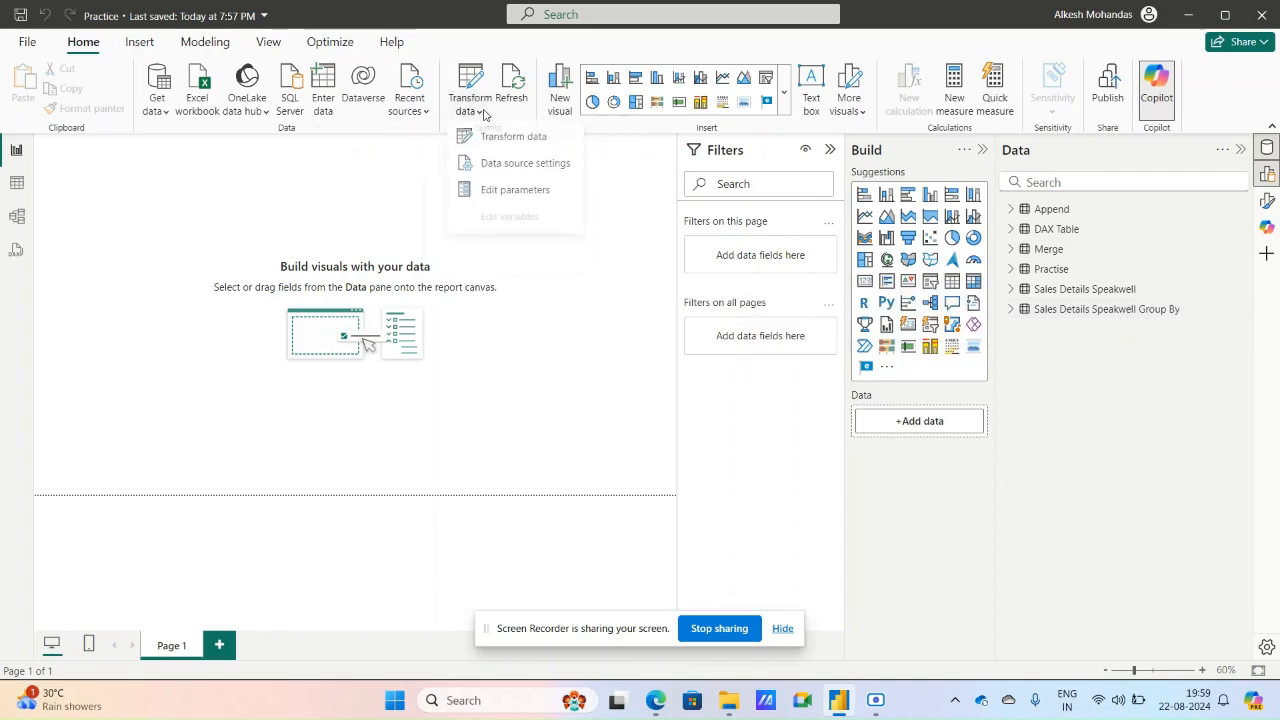
{"action": "left_click", "coordinate": [513, 138]}
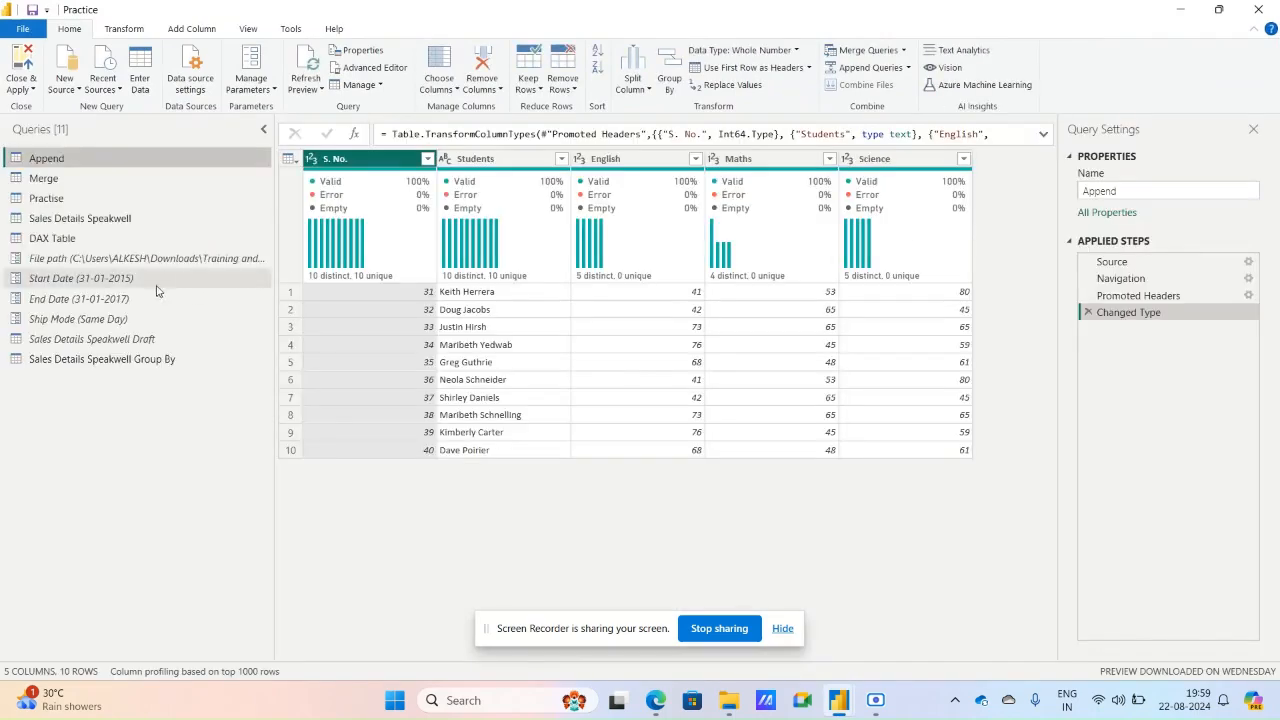
{"action": "left_click", "coordinate": [139, 343]}
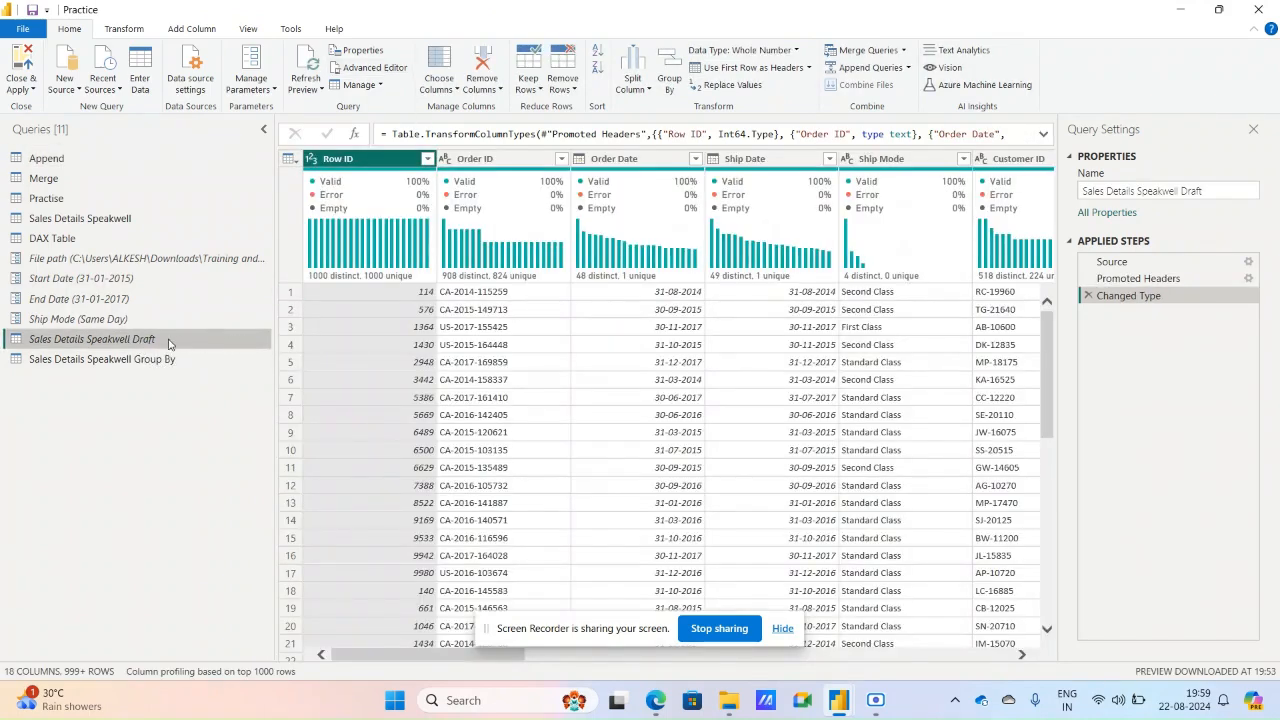
Examine the Sales Details Speakwell Draft query's available commands and its code in the Advanced Editor.
{"action": "right_click", "coordinate": [168, 341]}
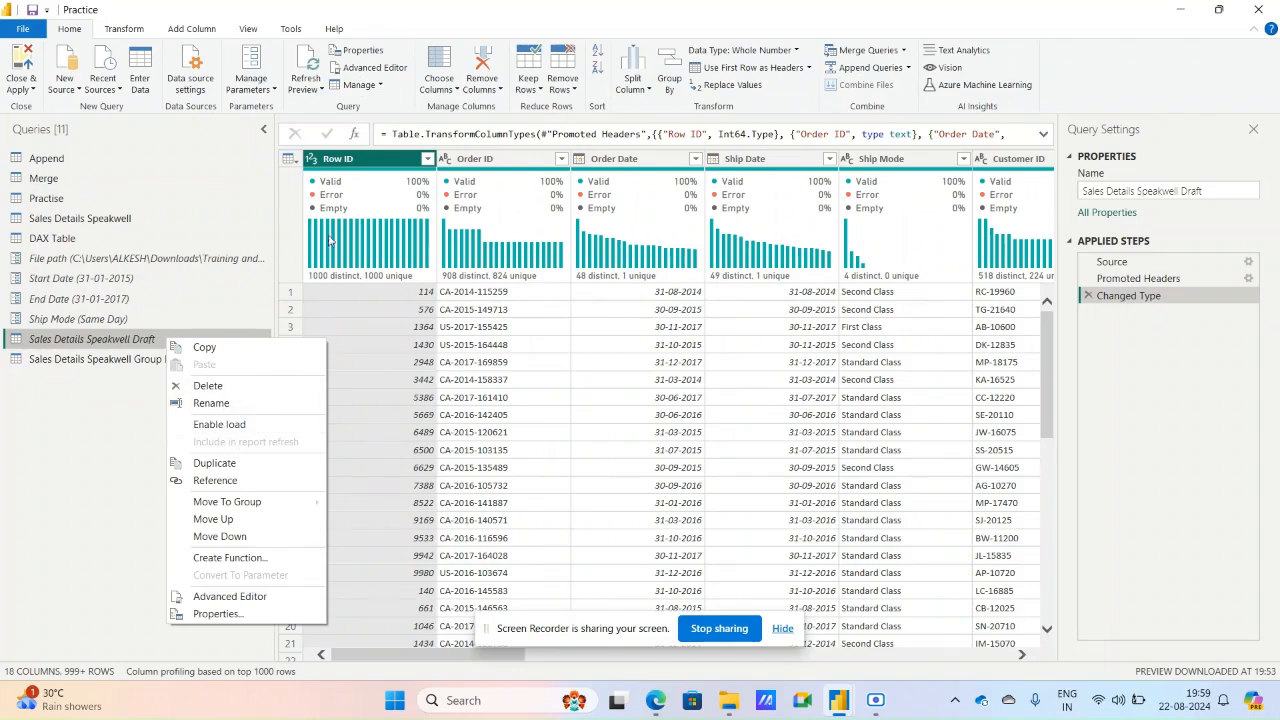
{"action": "left_click", "coordinate": [375, 67]}
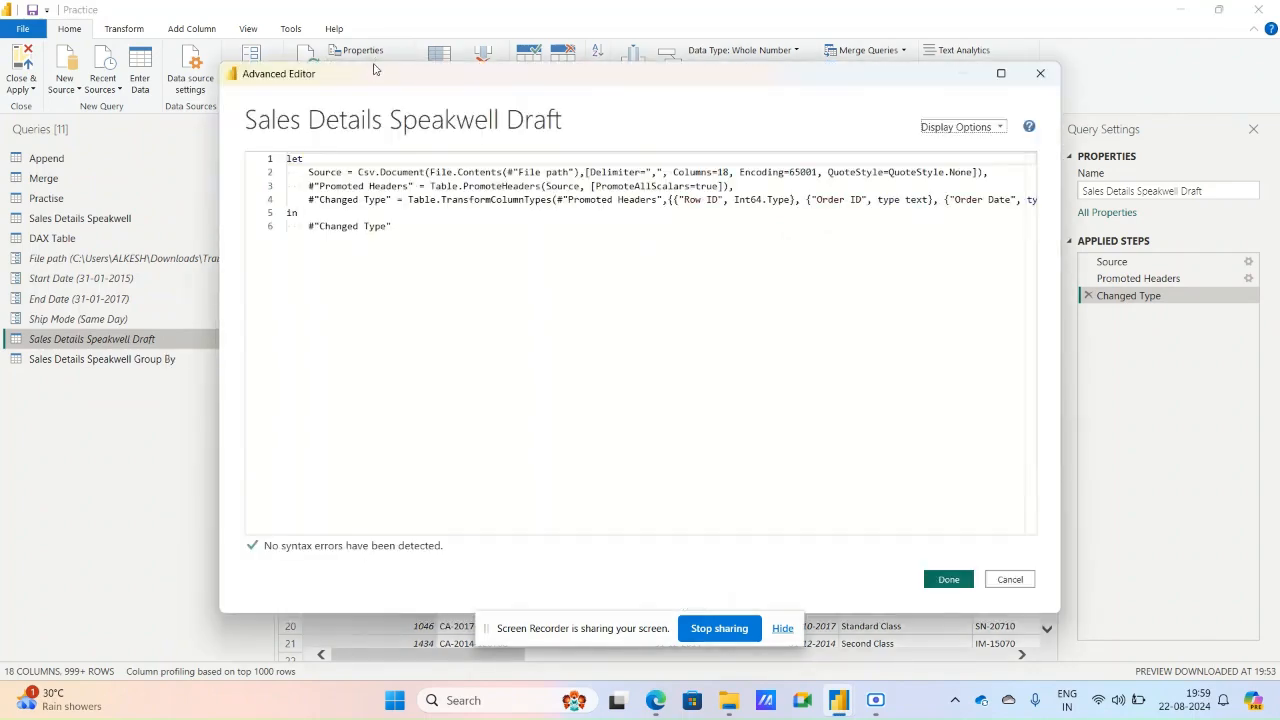
{"action": "left_click", "coordinate": [1041, 75]}
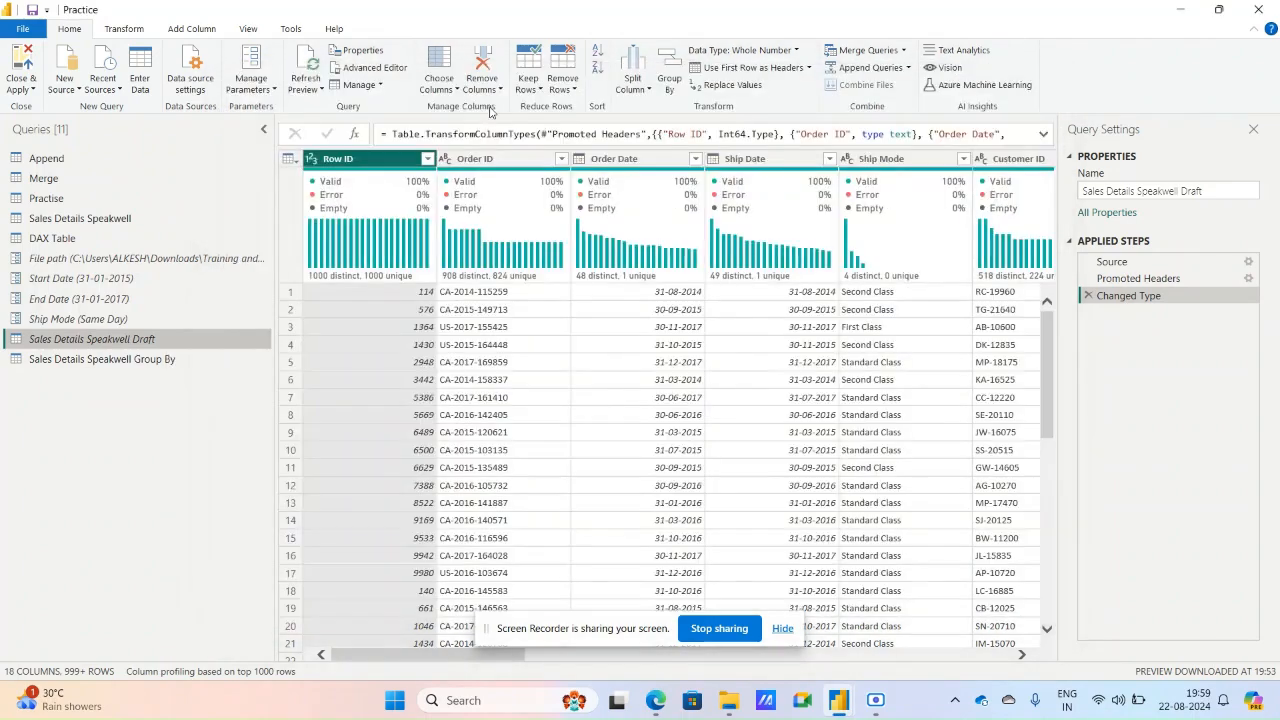
Add the description "Details of Sales Transaction" to the Sales Details Speakwell Draft query's properties.
{"action": "left_click", "coordinate": [380, 87]}
{"action": "left_click", "coordinate": [383, 53]}
{"action": "left_click", "coordinate": [383, 53]}
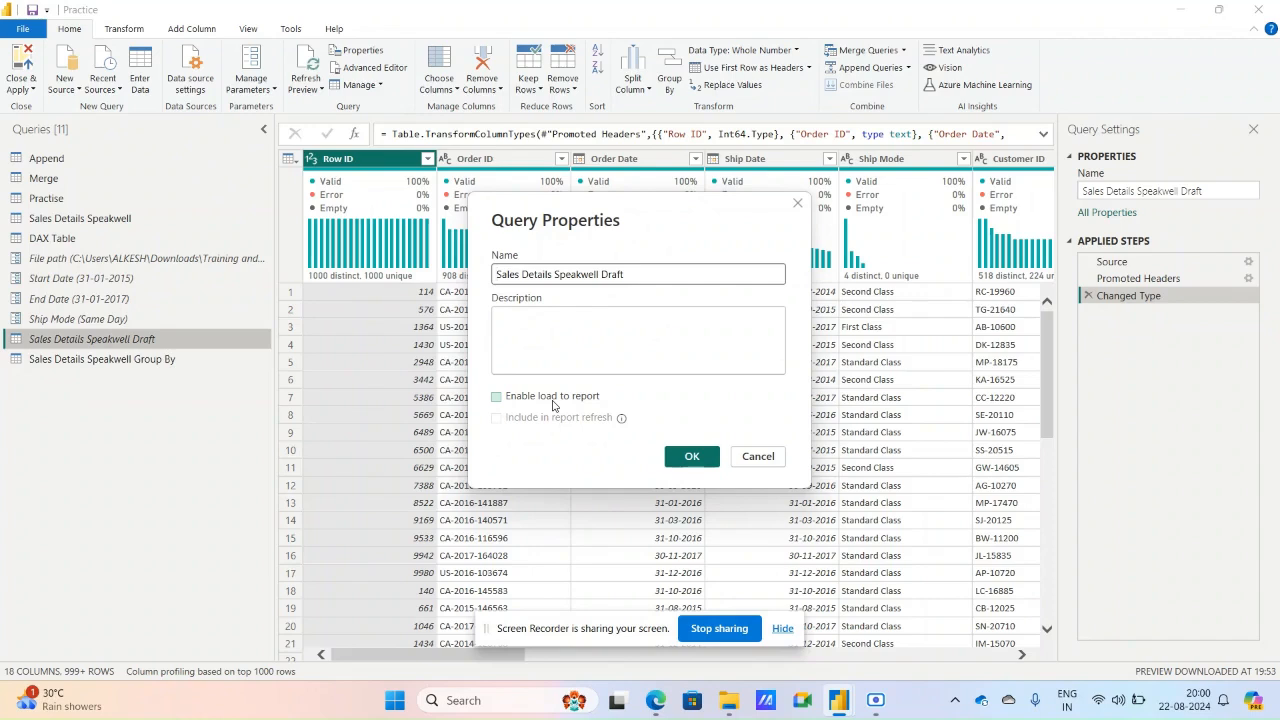
{"action": "left_click", "coordinate": [544, 324]}
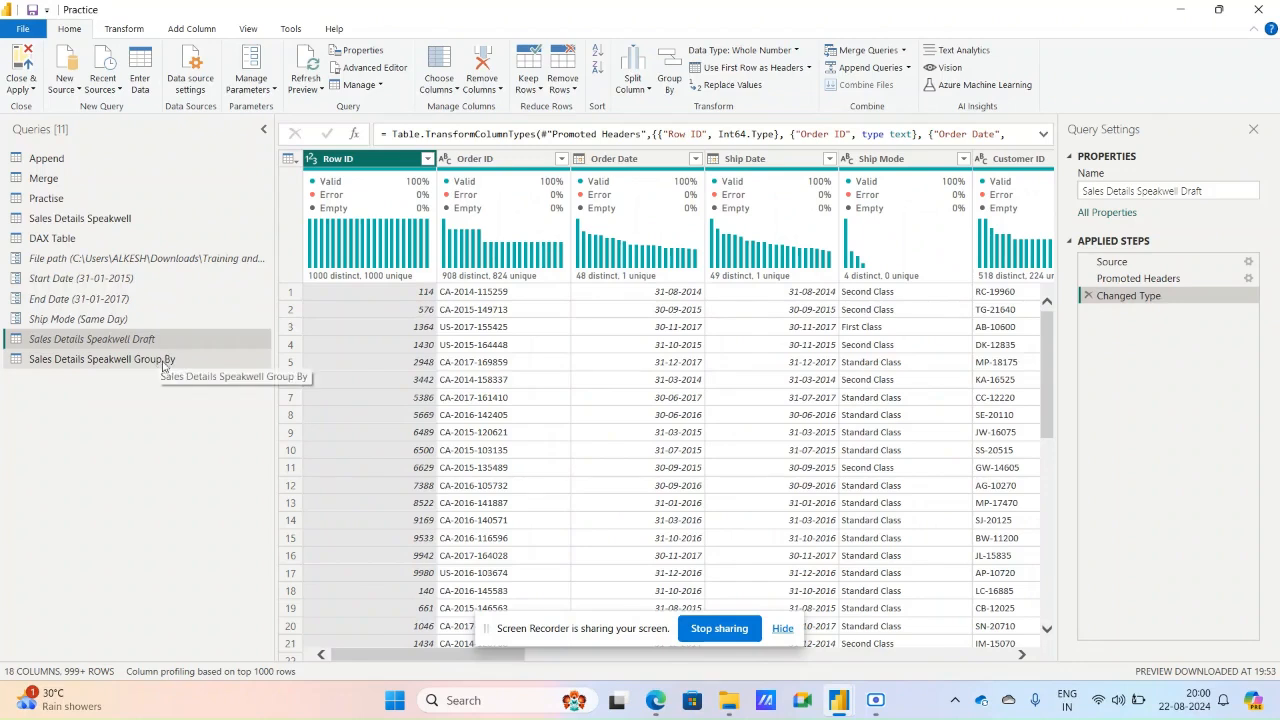
Try Enable load to report and toggle Include in report refresh in the Sales Details Speakwell Draft query's properties.
{"action": "mouse_move", "coordinate": [148, 342]}
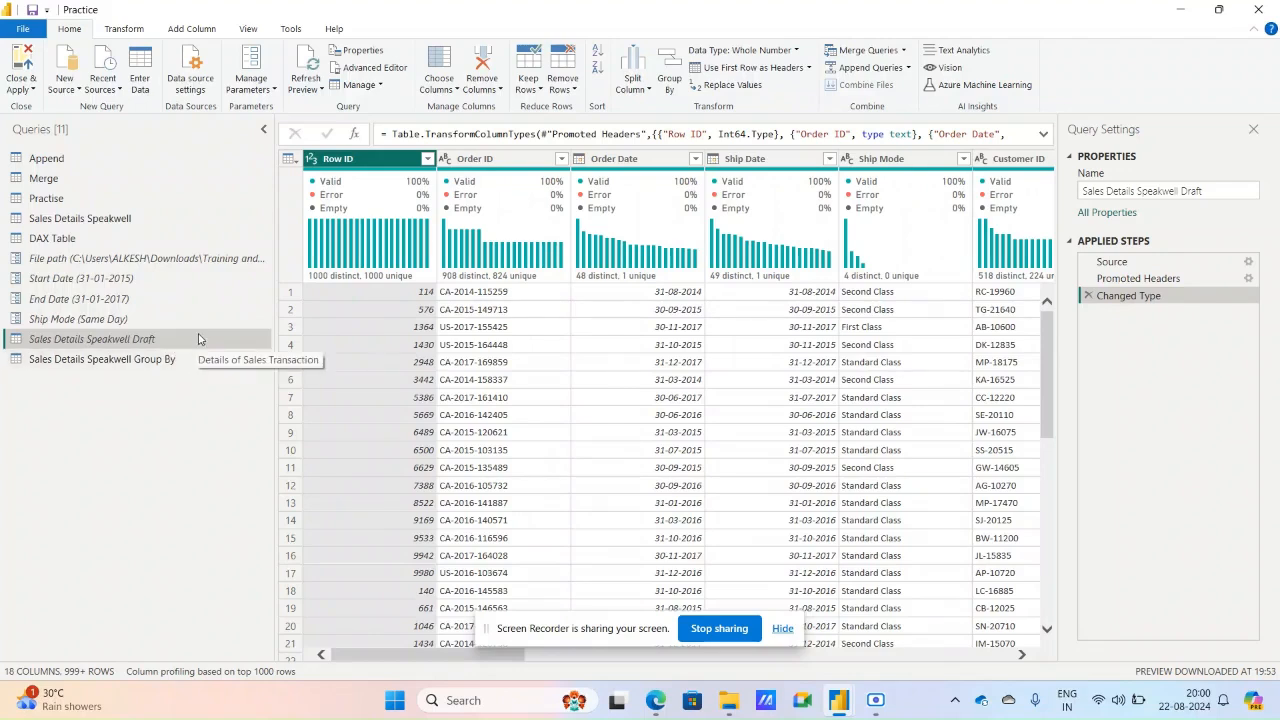
{"action": "left_click", "coordinate": [363, 52]}
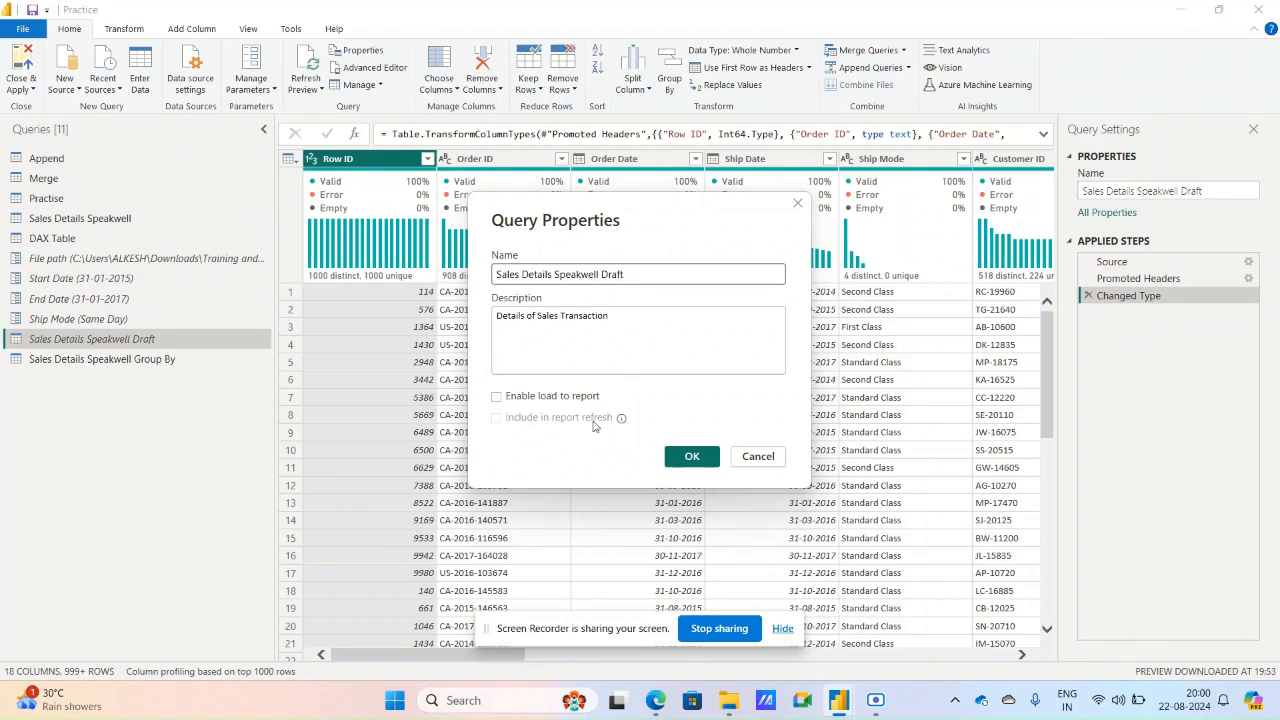
{"action": "left_click", "coordinate": [558, 397]}
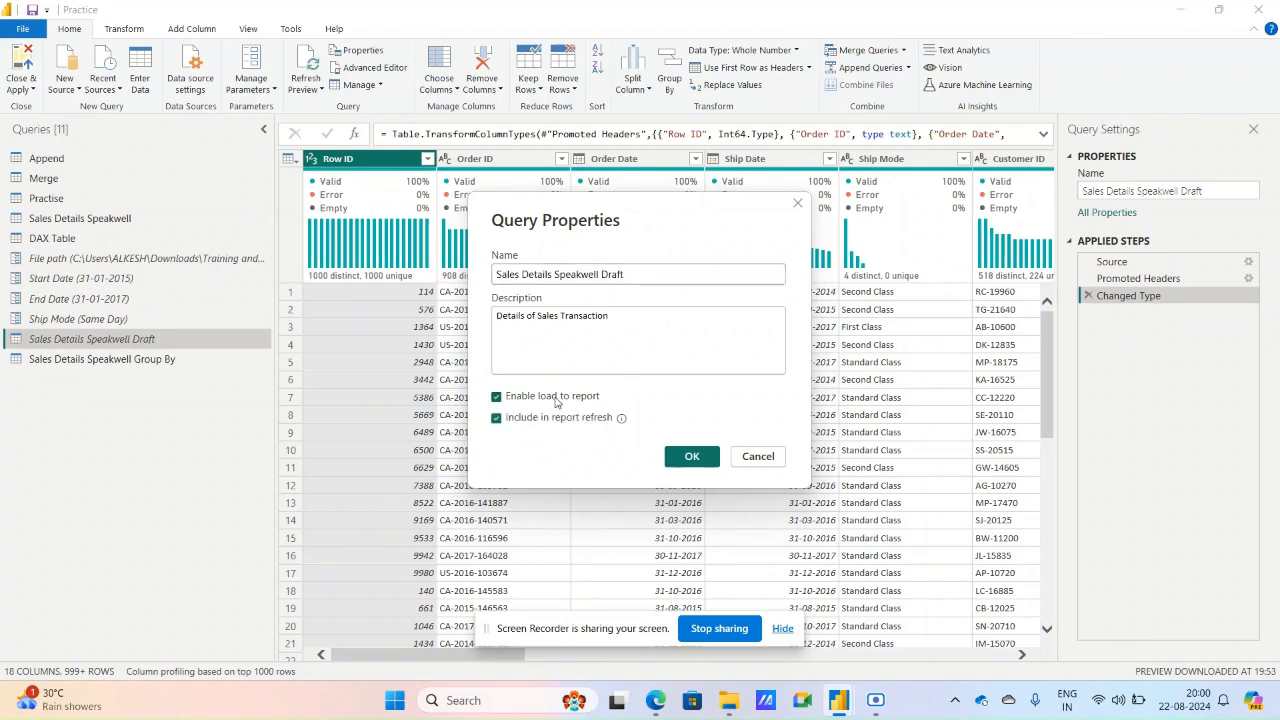
{"action": "left_click", "coordinate": [497, 419]}
{"action": "mouse_move", "coordinate": [622, 419]}
{"action": "left_click", "coordinate": [497, 419]}
{"action": "left_click", "coordinate": [713, 459]}
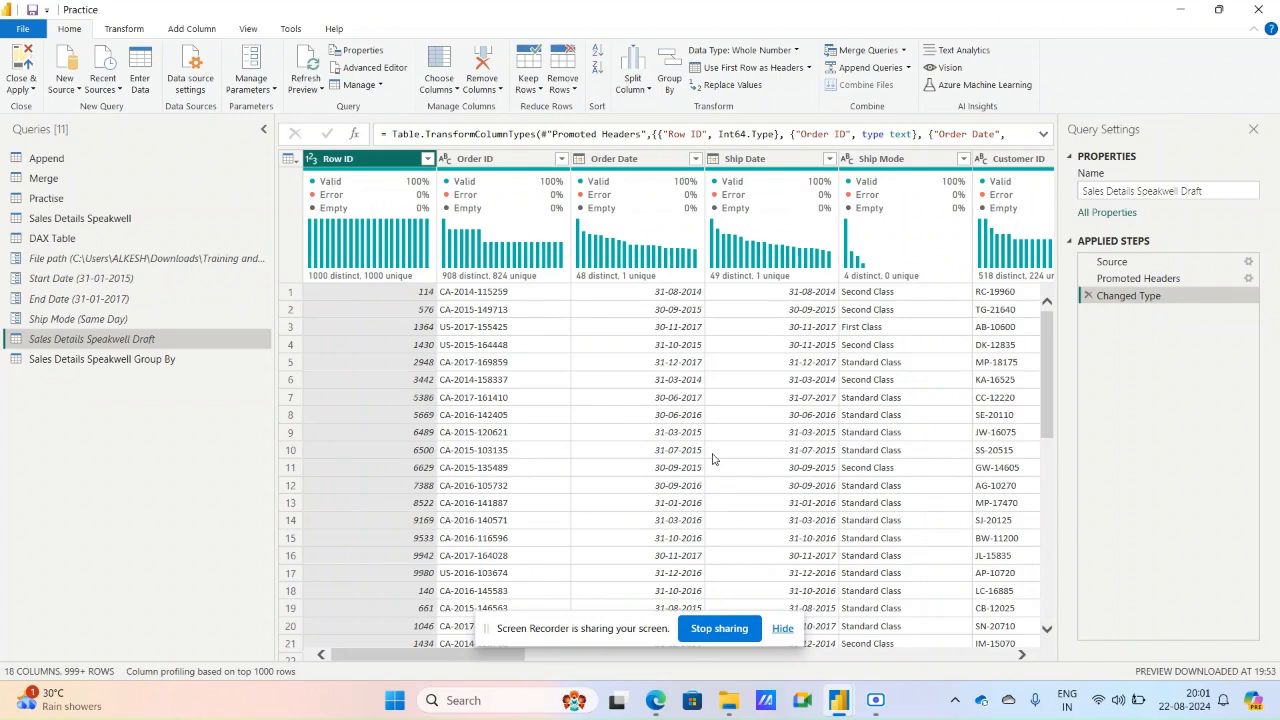
Keep only the Segment, Category, Sub-Category, Product ID, Product Name, Cost per unit and Sales per unit columns, and review the table.
{"action": "left_click", "coordinate": [451, 90]}
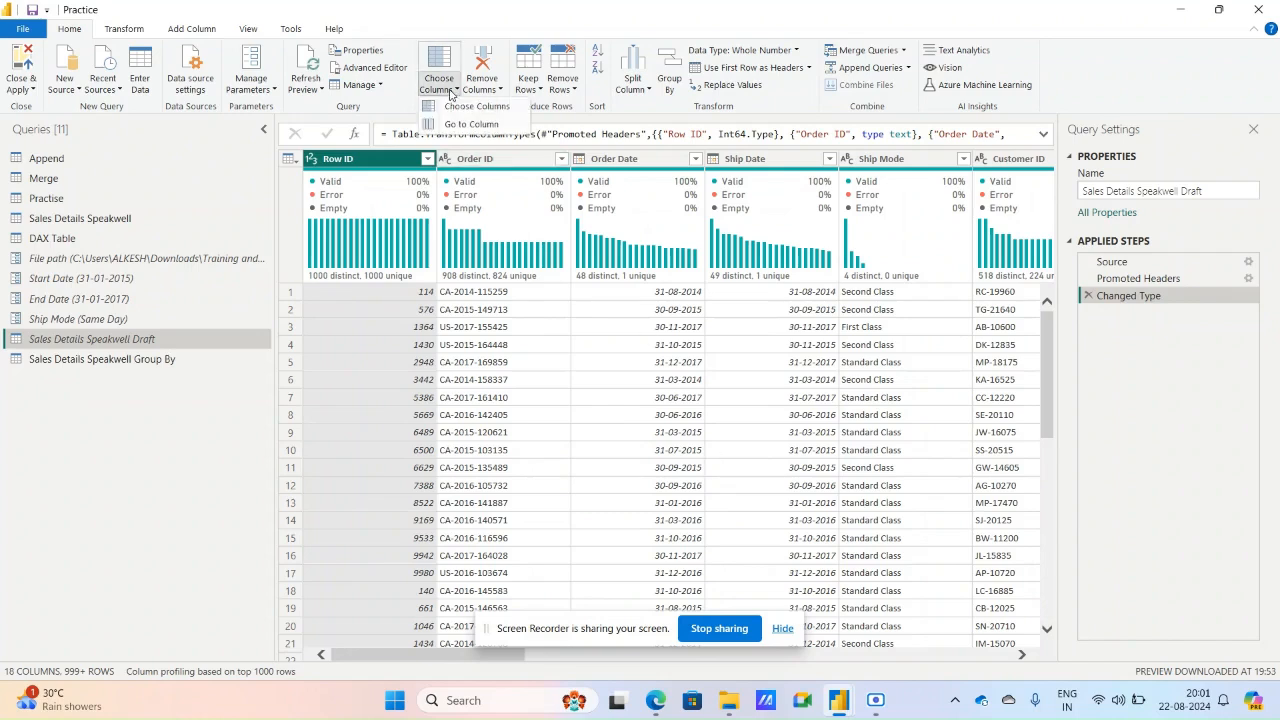
{"action": "left_click", "coordinate": [461, 115]}
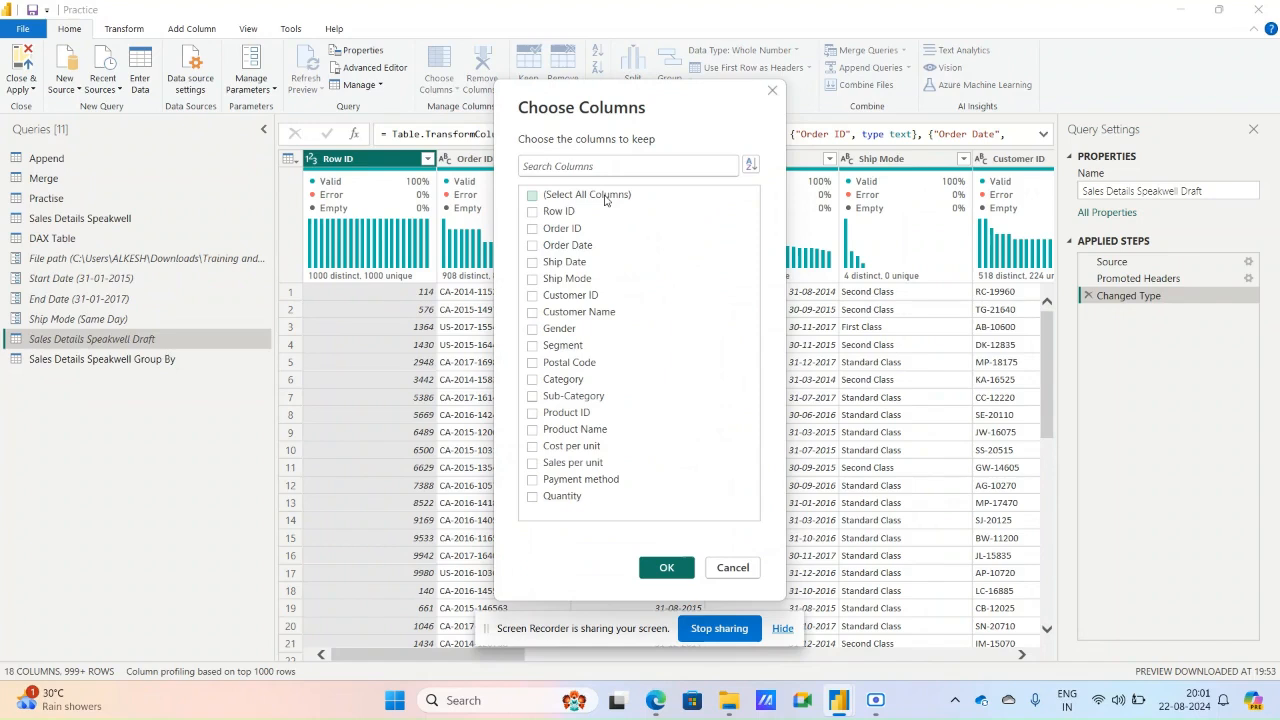
{"action": "left_click", "coordinate": [592, 345]}
{"action": "left_click", "coordinate": [580, 379]}
{"action": "left_click", "coordinate": [584, 397]}
{"action": "left_click", "coordinate": [586, 414]}
{"action": "left_click", "coordinate": [582, 430]}
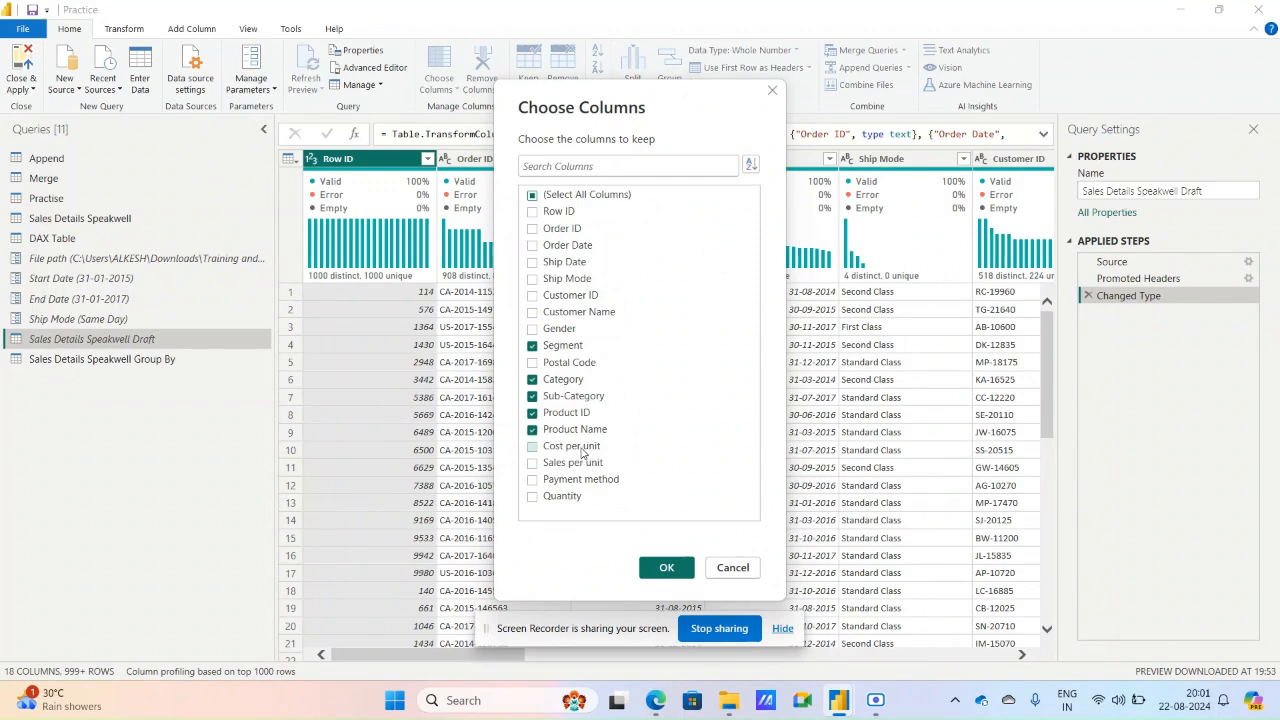
{"action": "left_click", "coordinate": [581, 451]}
{"action": "left_click", "coordinate": [583, 463]}
{"action": "left_click", "coordinate": [666, 568]}
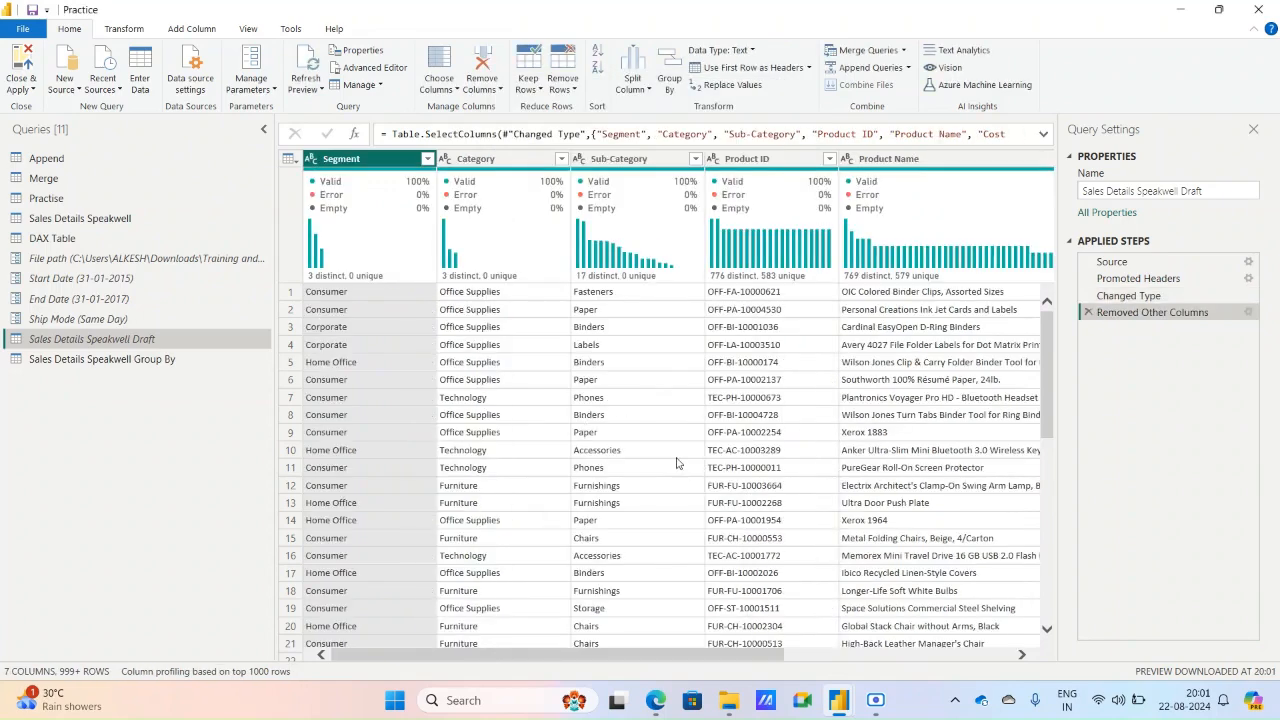
{"action": "left_click", "coordinate": [848, 657]}
{"action": "left_click_drag", "start_coordinate": [841, 657], "coordinate": [458, 655]}
Choose all columns to keep in the Sales Details Speakwell Draft query.
{"action": "left_click", "coordinate": [455, 90]}
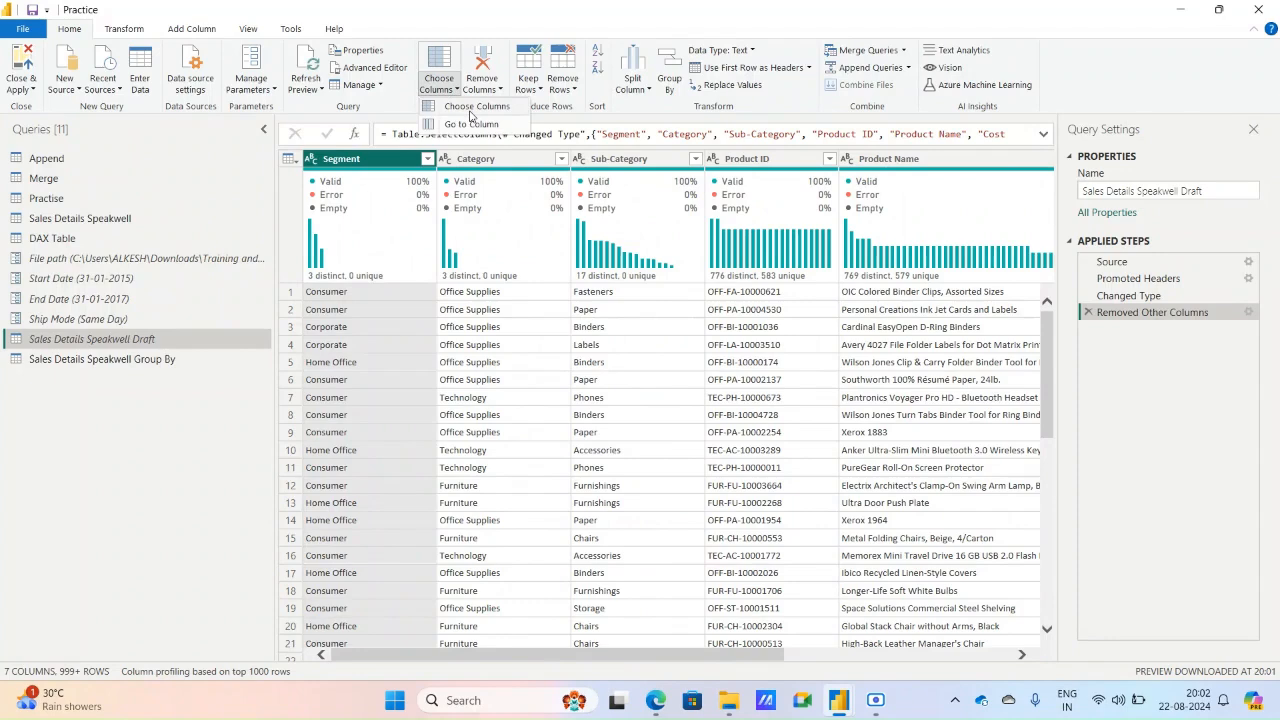
{"action": "left_click", "coordinate": [474, 108]}
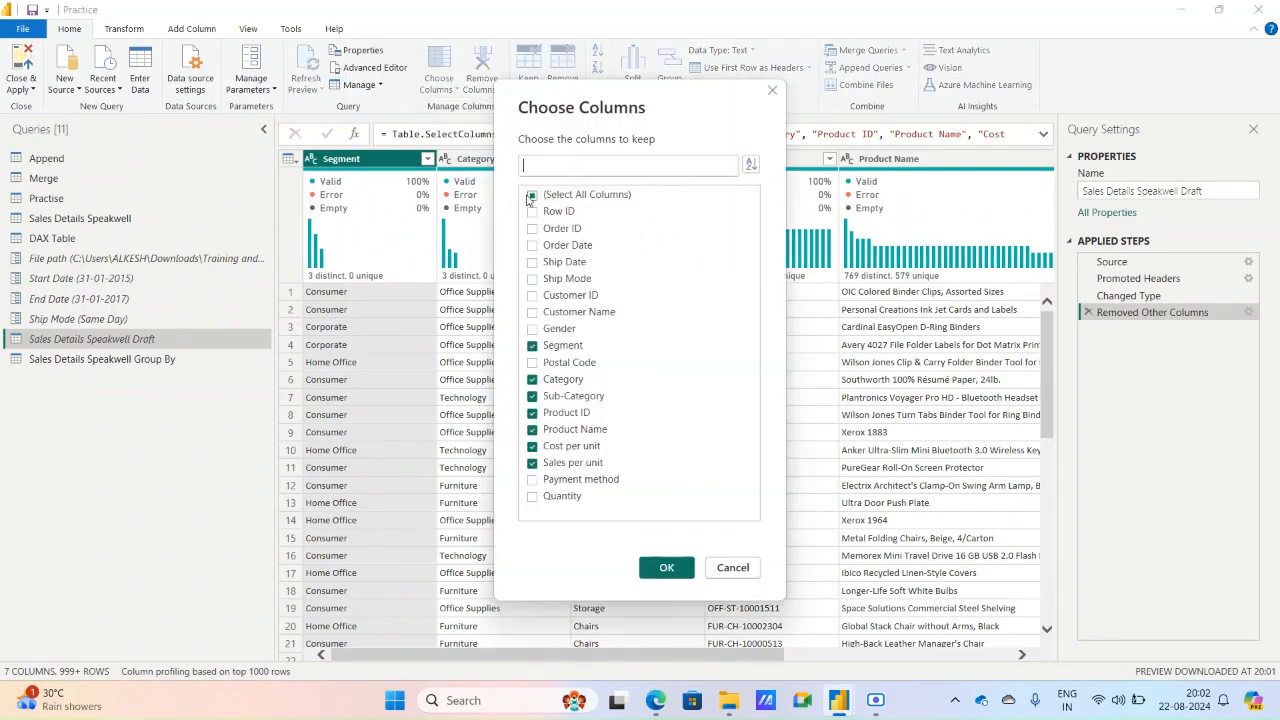
{"action": "left_click", "coordinate": [530, 196]}
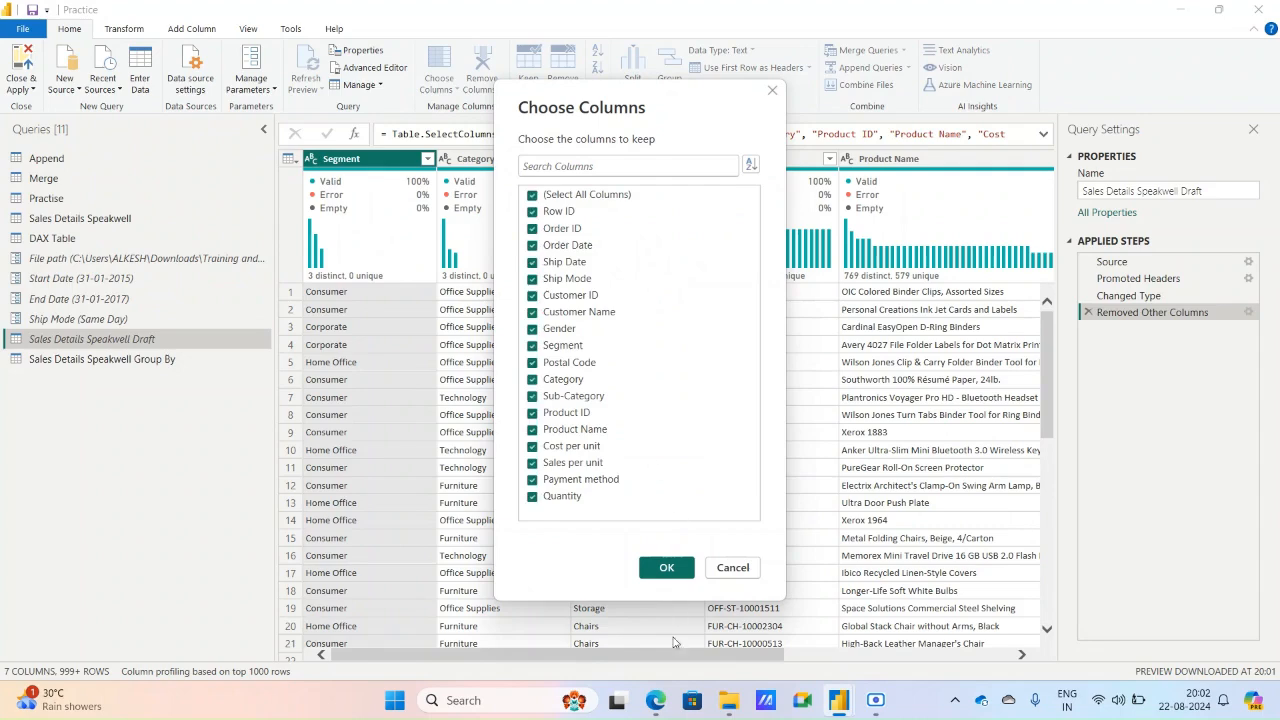
{"action": "left_click", "coordinate": [666, 567]}
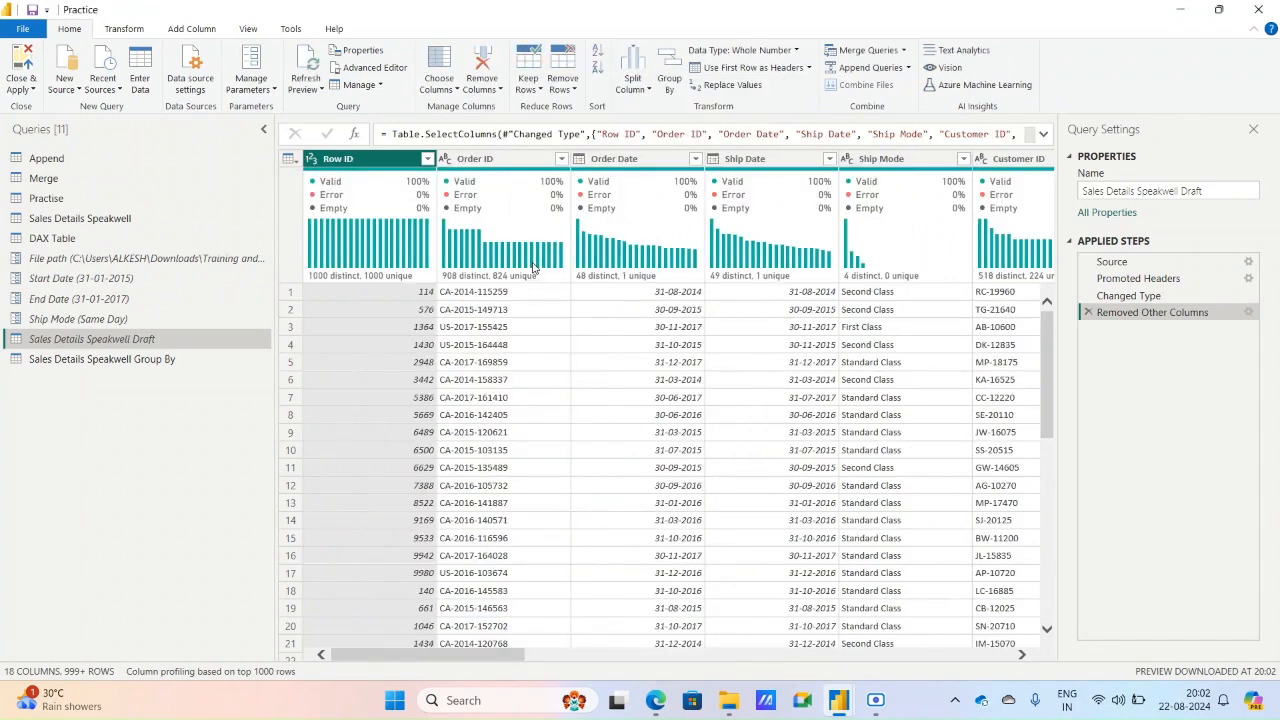
Use Go to Column to find the Payment method column.
{"action": "mouse_move", "coordinate": [534, 268]}
{"action": "left_click", "coordinate": [446, 85]}
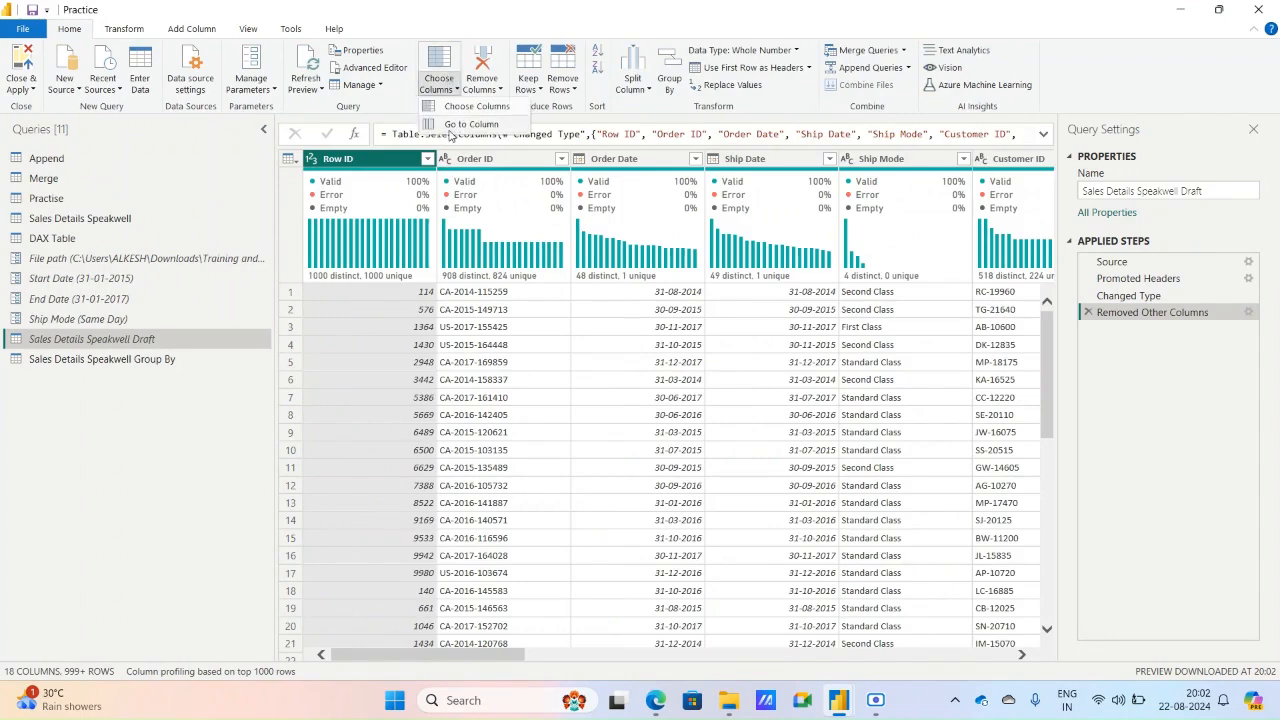
{"action": "left_click", "coordinate": [462, 124]}
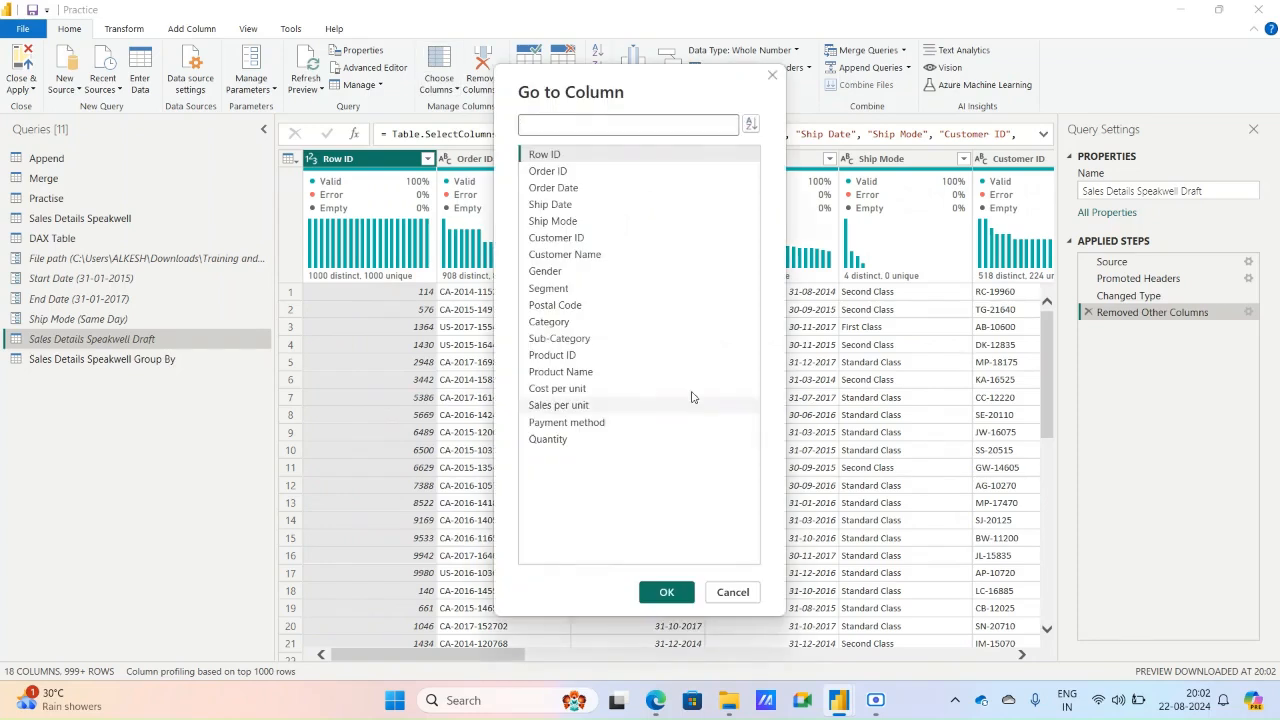
{"action": "left_click", "coordinate": [586, 422]}
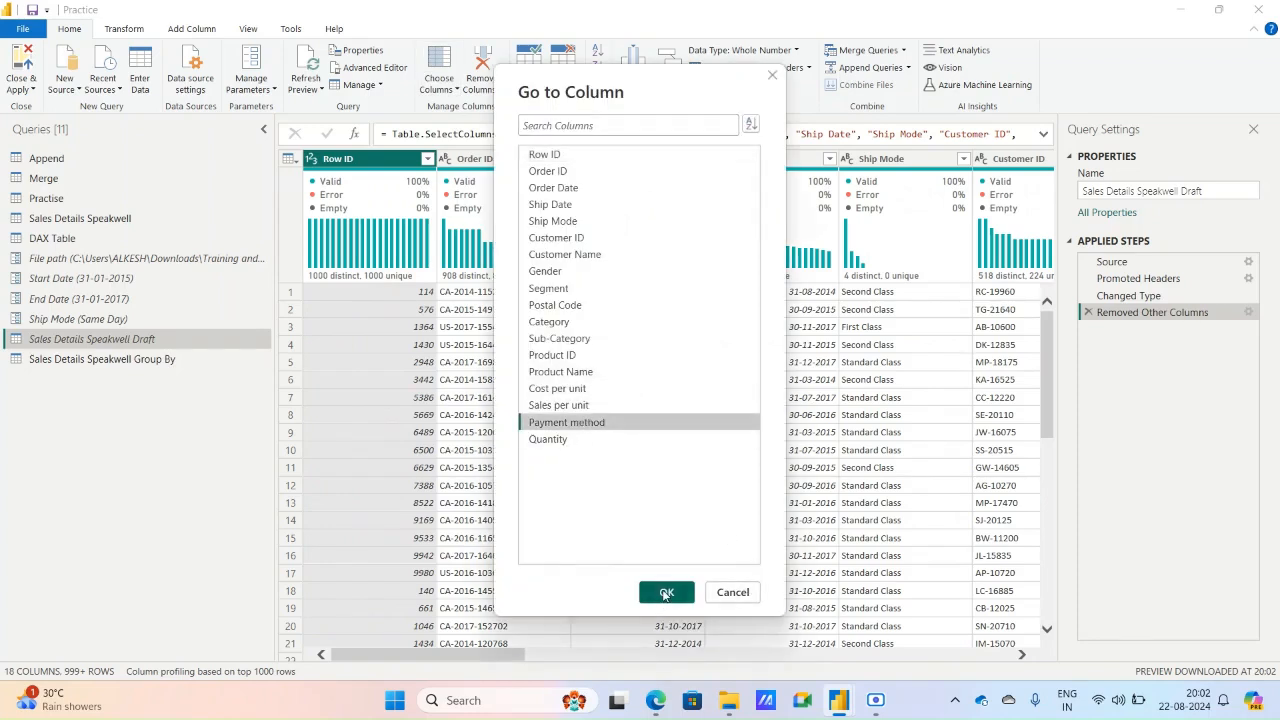
{"action": "left_click", "coordinate": [666, 593]}
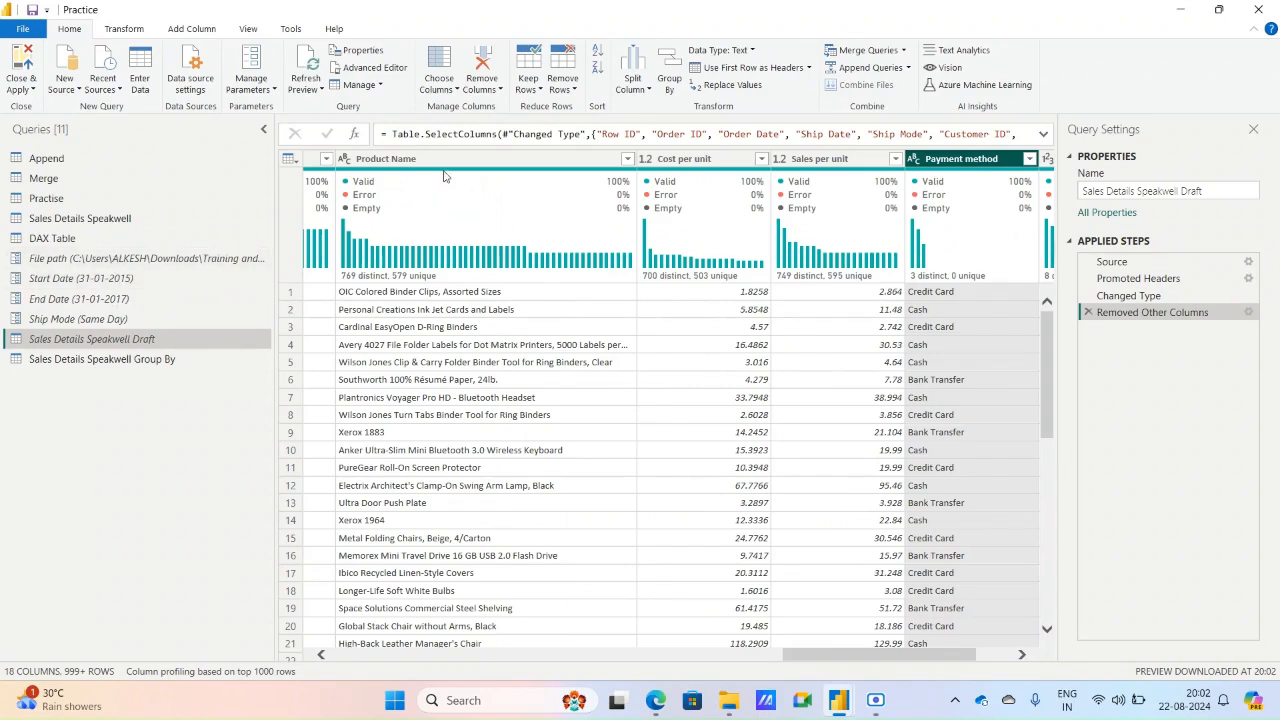
Remove the Sales per unit and Payment method columns from the Sales Details Speakwell Draft query.
{"action": "left_click", "coordinate": [441, 90]}
{"action": "left_click", "coordinate": [482, 89]}
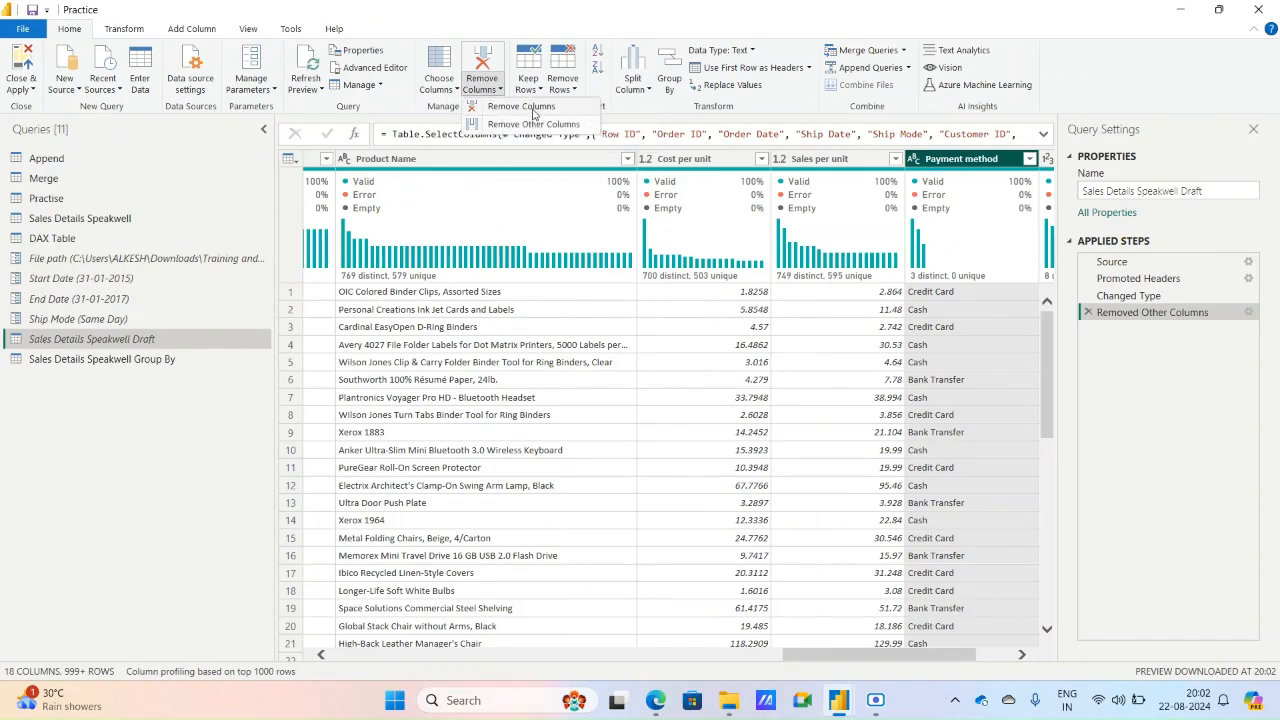
{"action": "left_click", "coordinate": [811, 167]}
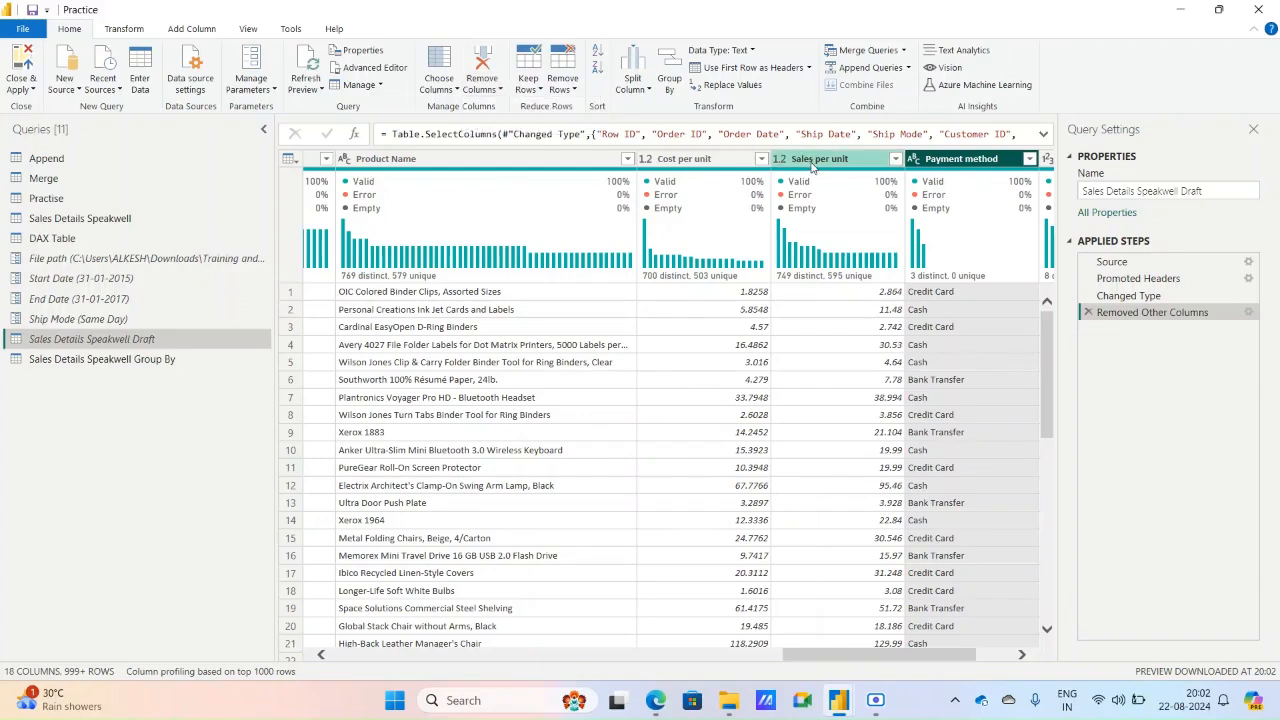
{"action": "left_click", "coordinate": [811, 160], "text": "ctrl"}
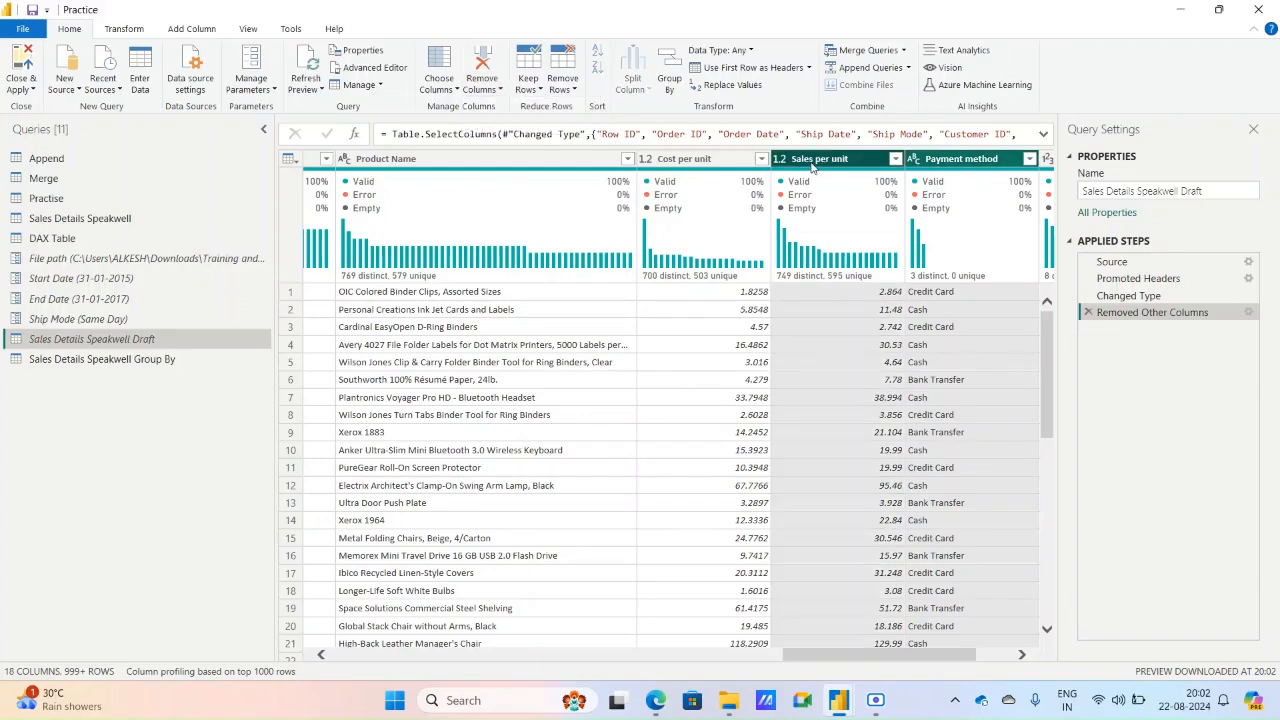
{"action": "left_click", "coordinate": [498, 90]}
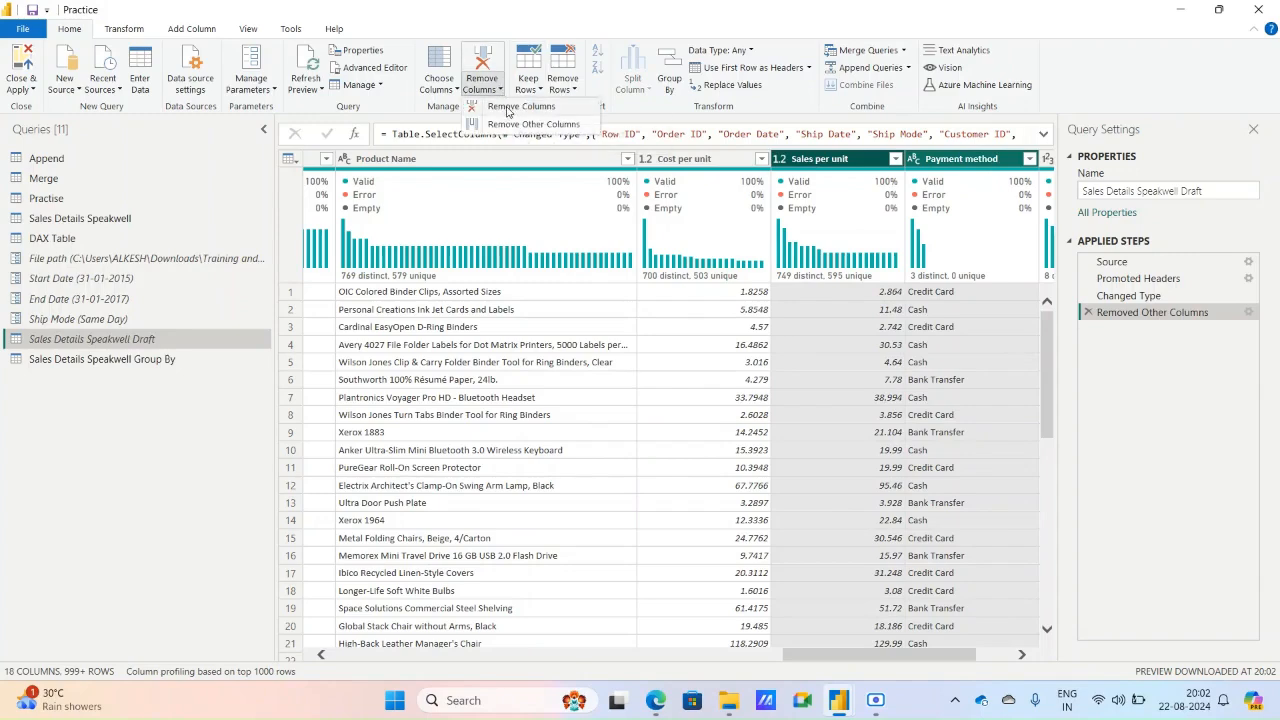
{"action": "left_click", "coordinate": [507, 110]}
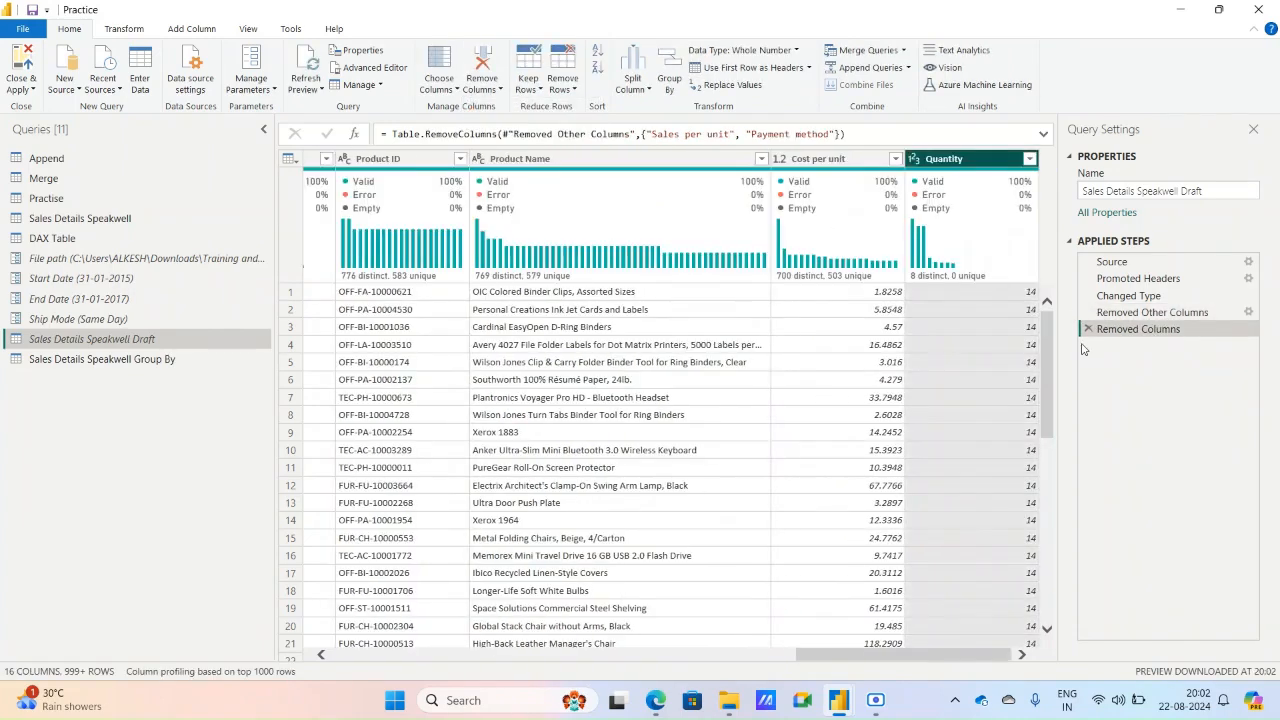
Compare the Removed Other Columns and Removed Columns steps, and delete the Removed Columns step.
{"action": "left_click", "coordinate": [1125, 318]}
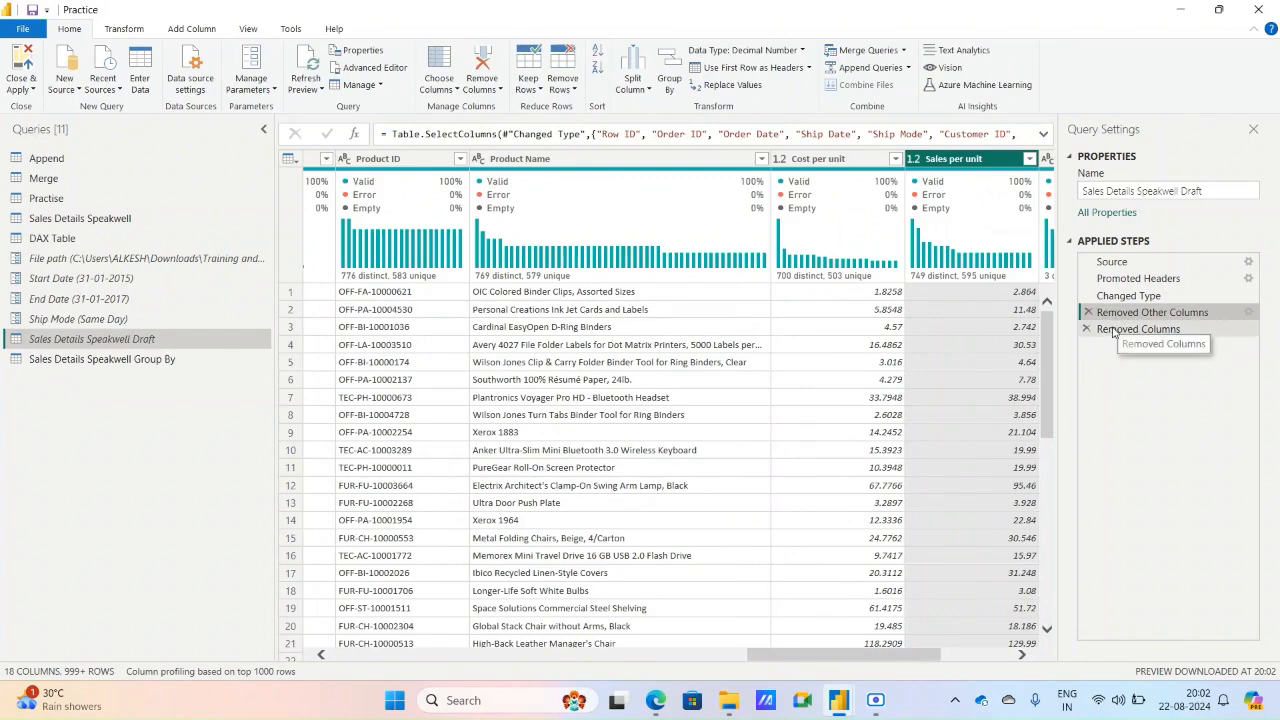
{"action": "left_click", "coordinate": [1113, 331]}
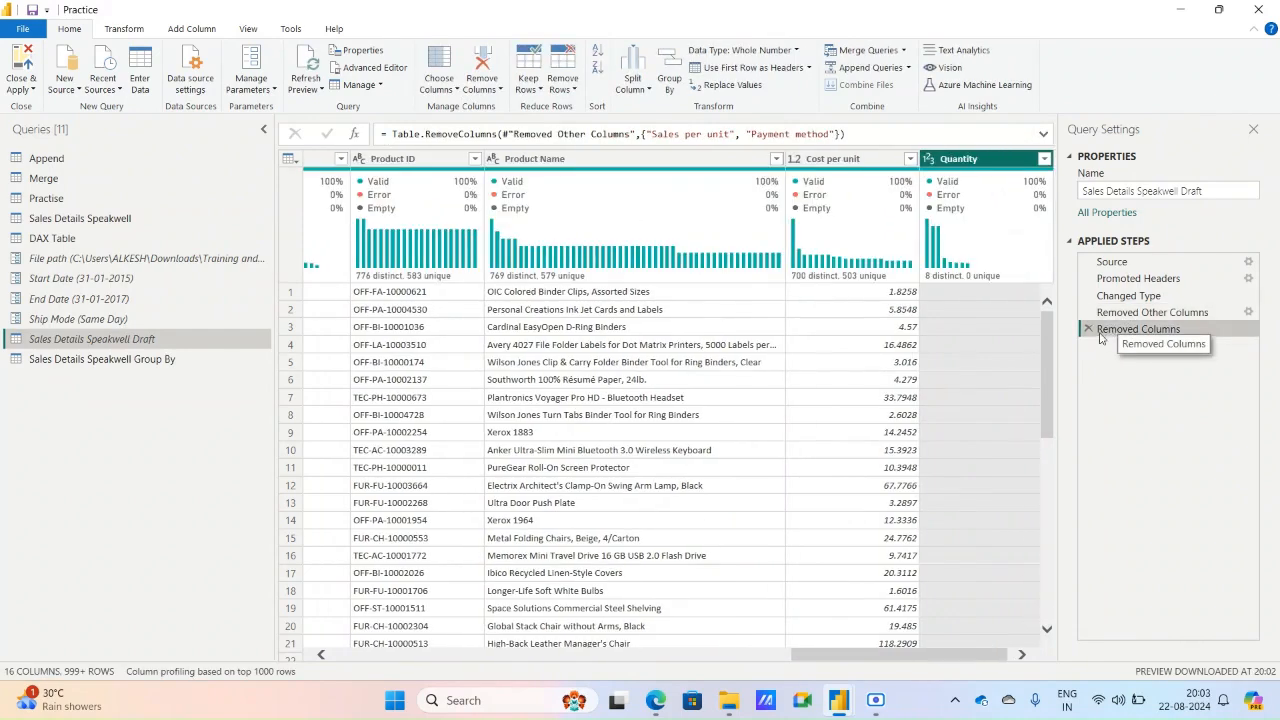
{"action": "left_click", "coordinate": [1088, 329]}
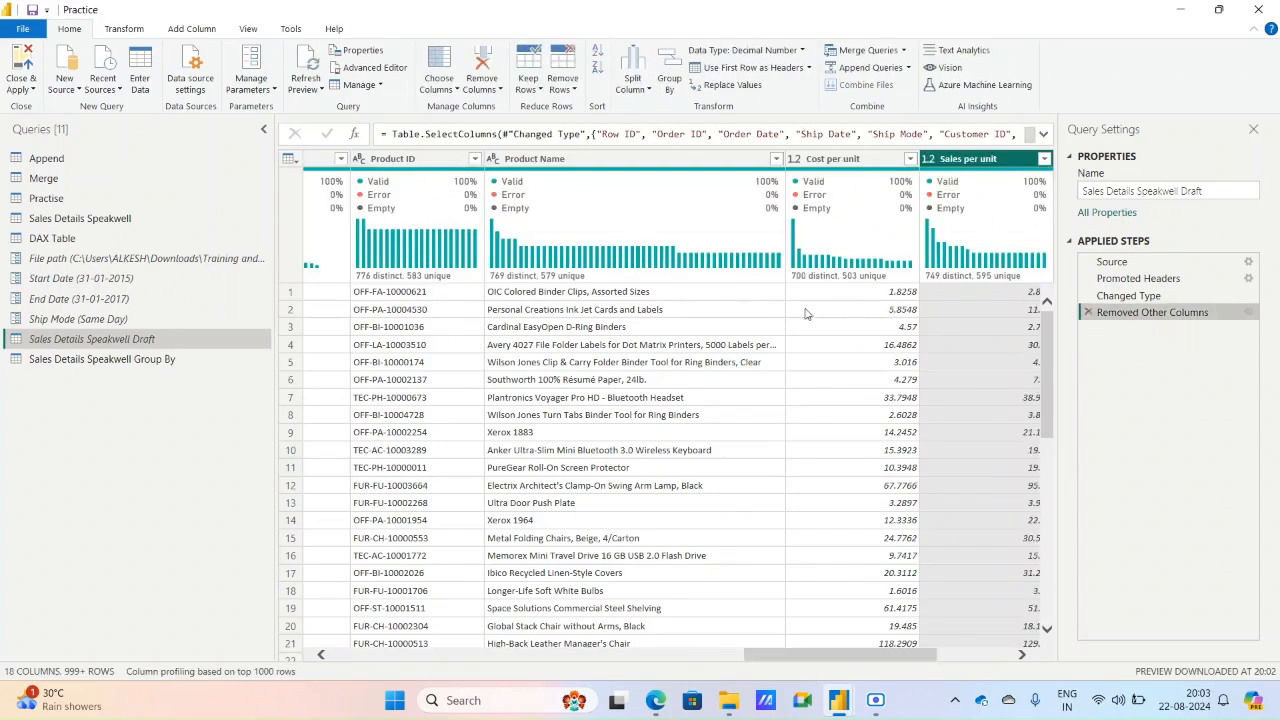
{"action": "left_click", "coordinate": [455, 90]}
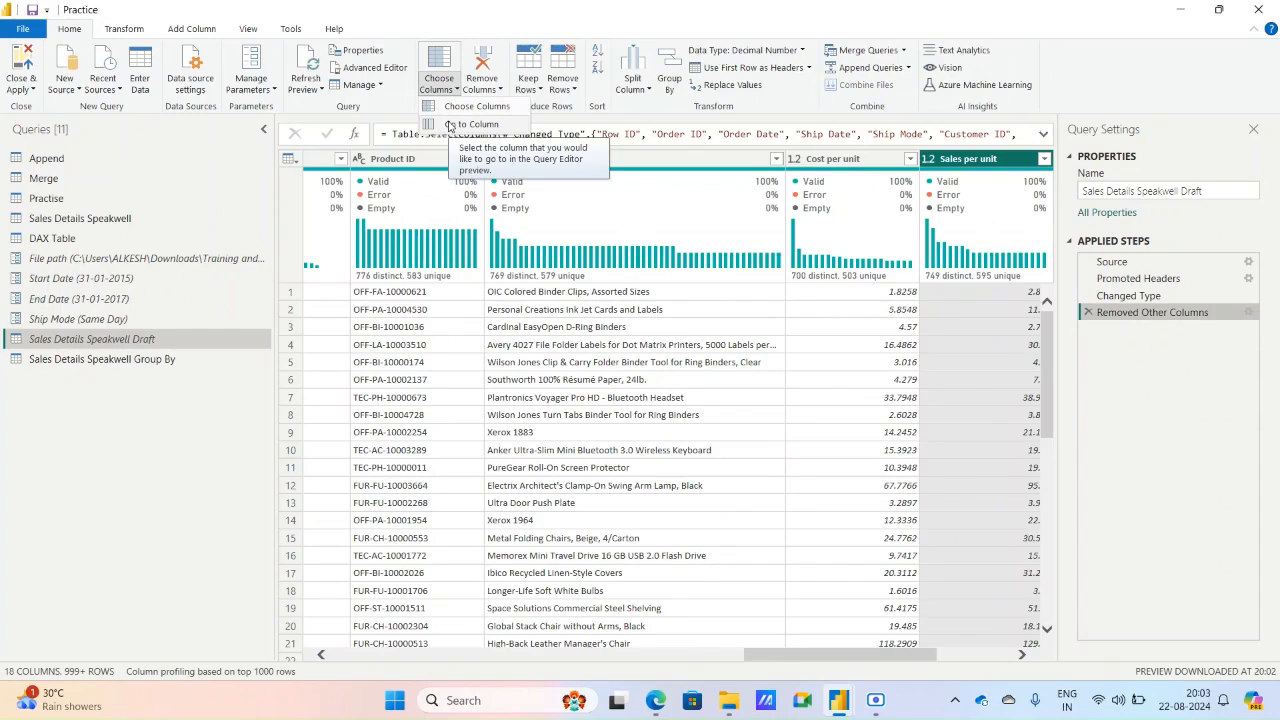
{"action": "left_click", "coordinate": [449, 124]}
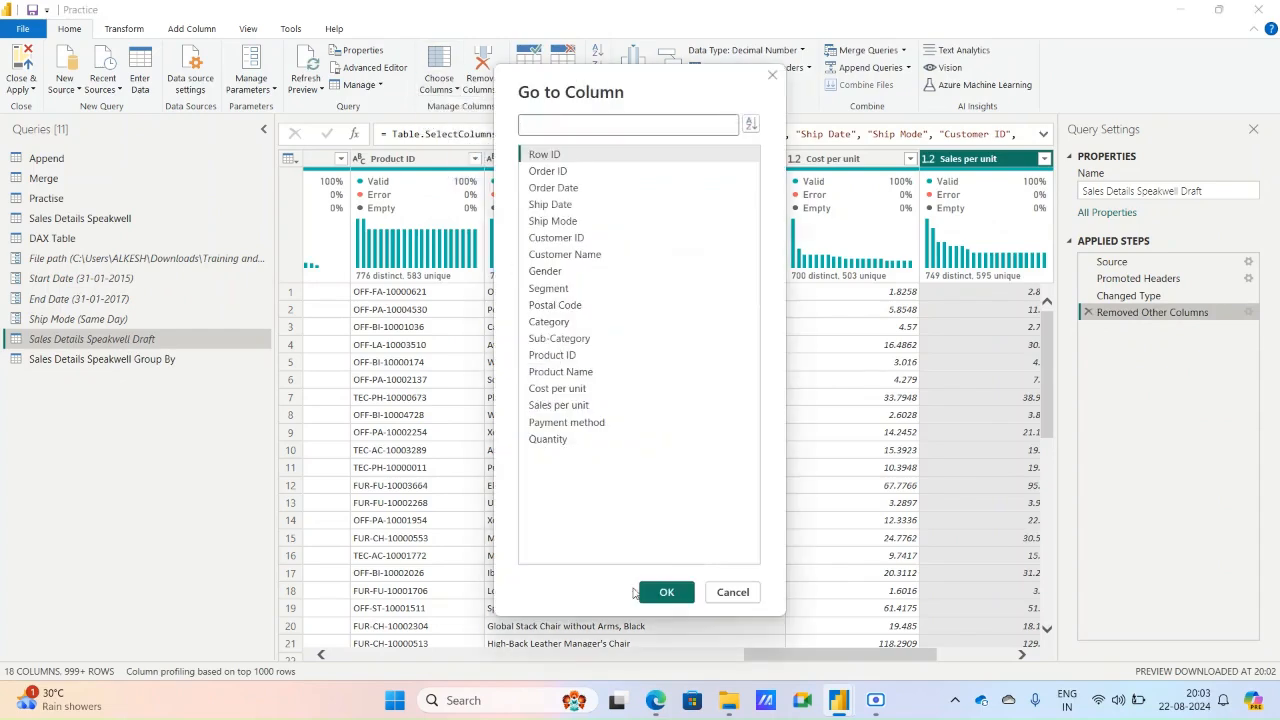
{"action": "left_click", "coordinate": [716, 591]}
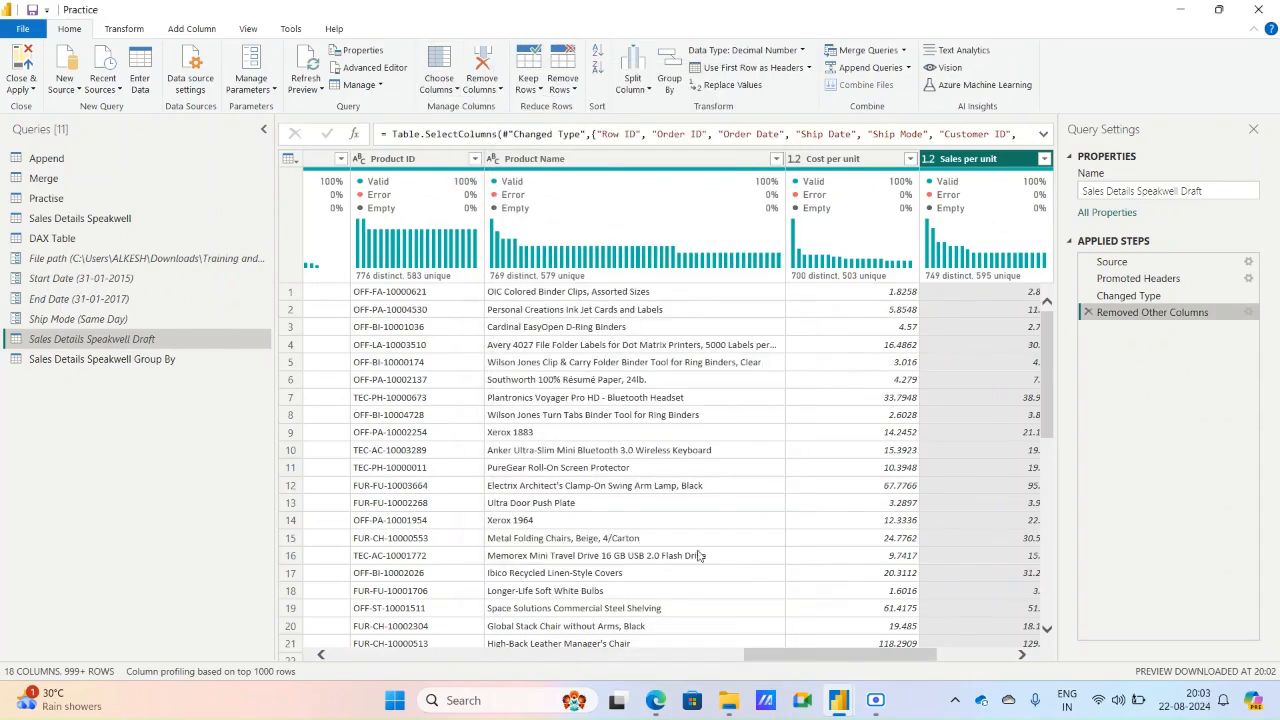
Remove all columns other than Sales per unit and Cost per unit, and delete the resulting Removed Other Columns step.
{"action": "left_click", "coordinate": [492, 88]}
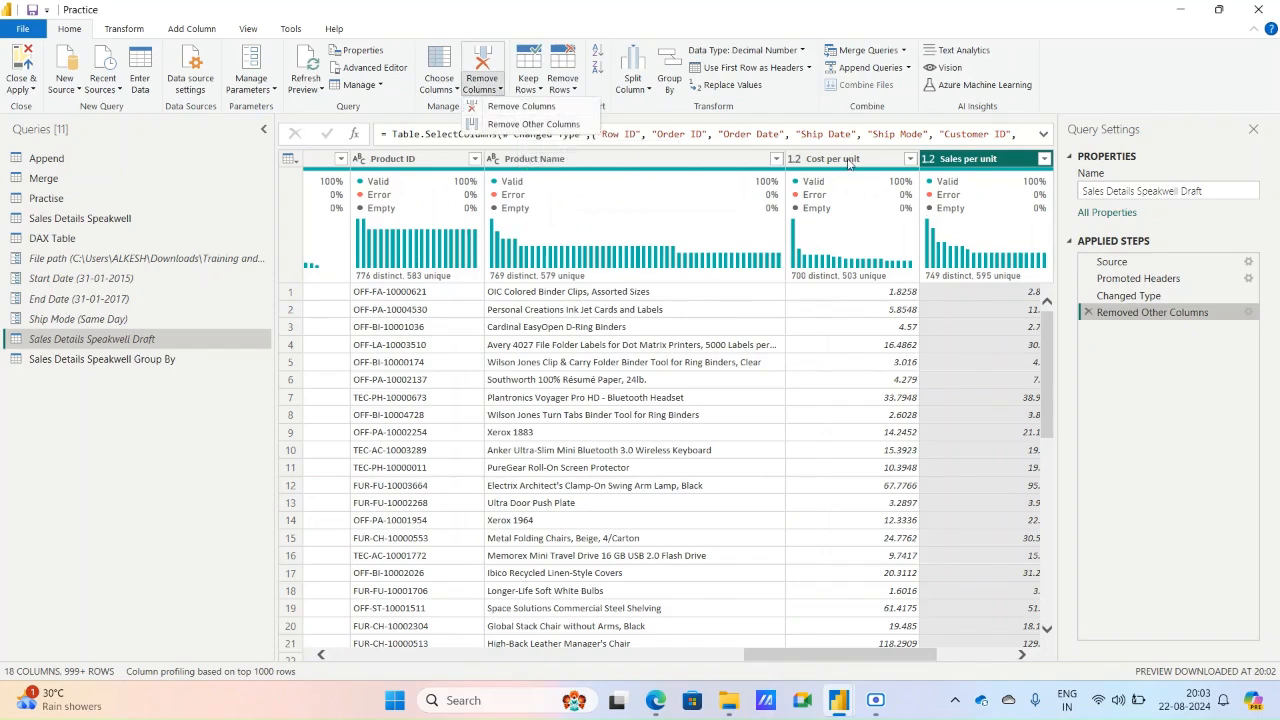
{"action": "left_click", "coordinate": [848, 162]}
{"action": "left_click", "coordinate": [848, 162], "text": "ctrl"}
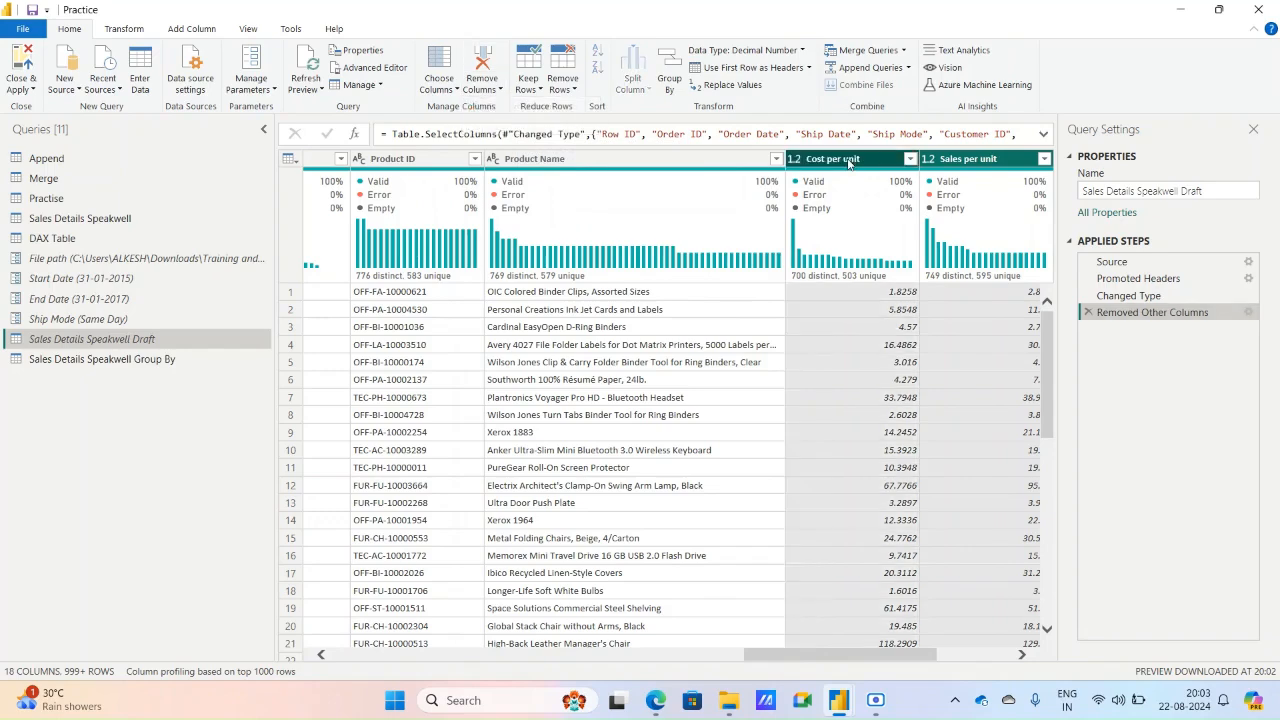
{"action": "left_click", "coordinate": [482, 86]}
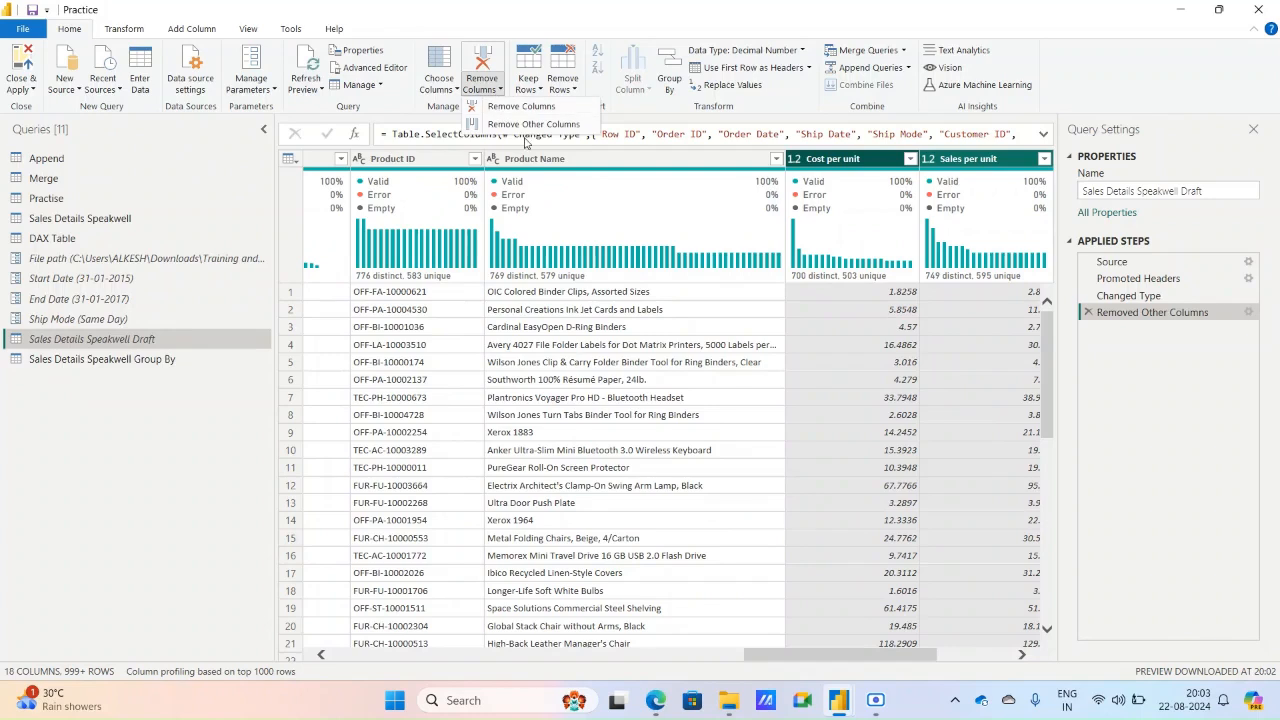
{"action": "left_click", "coordinate": [528, 124]}
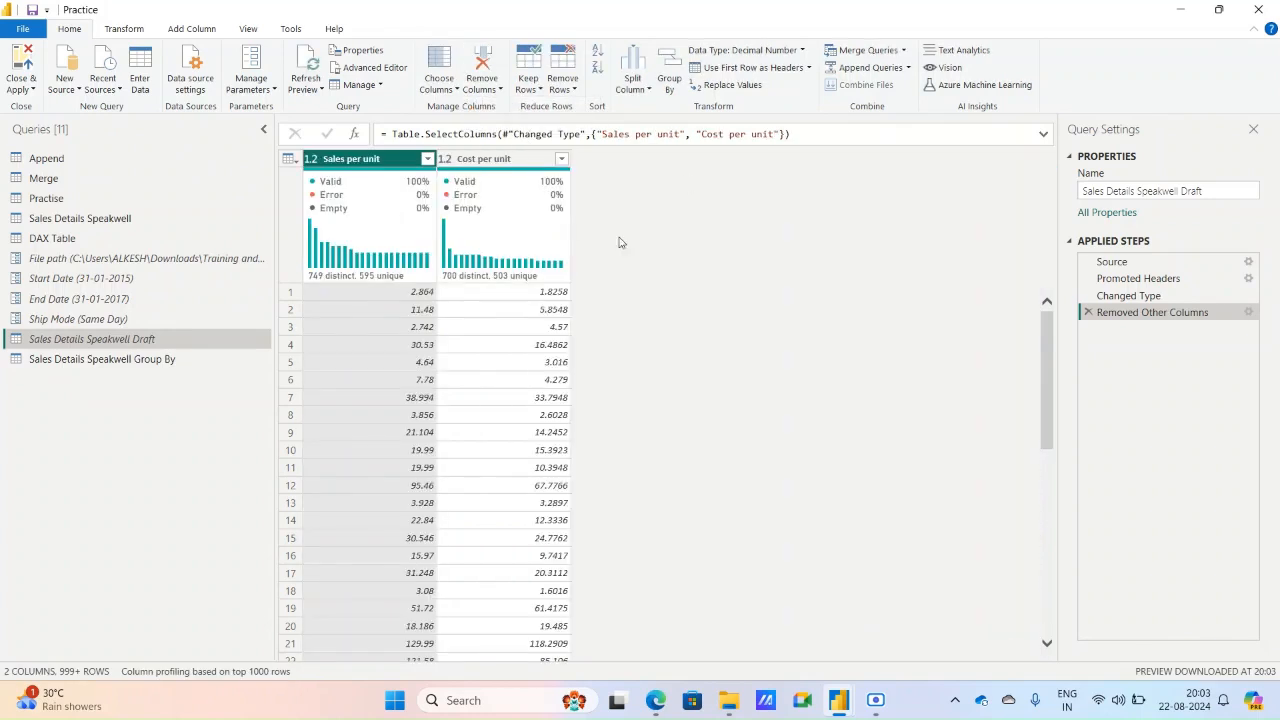
{"action": "left_click", "coordinate": [1087, 313]}
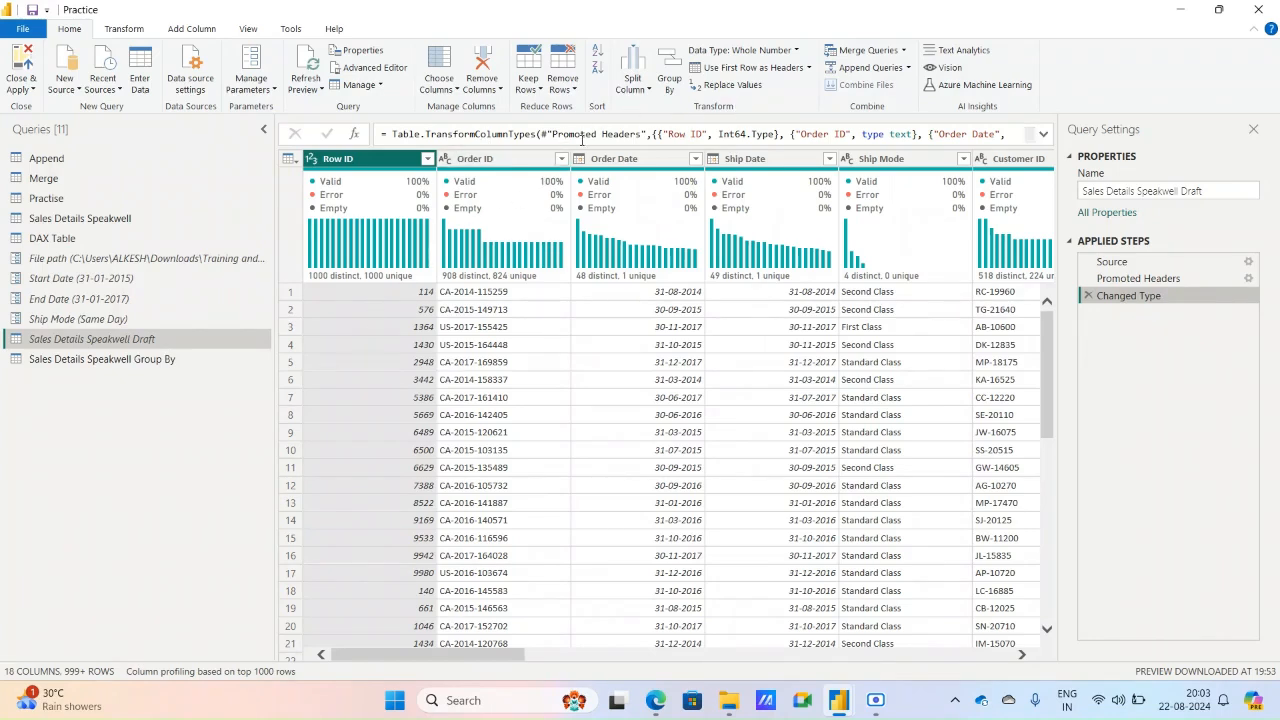
Sort the table by Row ID in ascending order and change the sort to descending.
{"action": "left_click", "coordinate": [598, 57]}
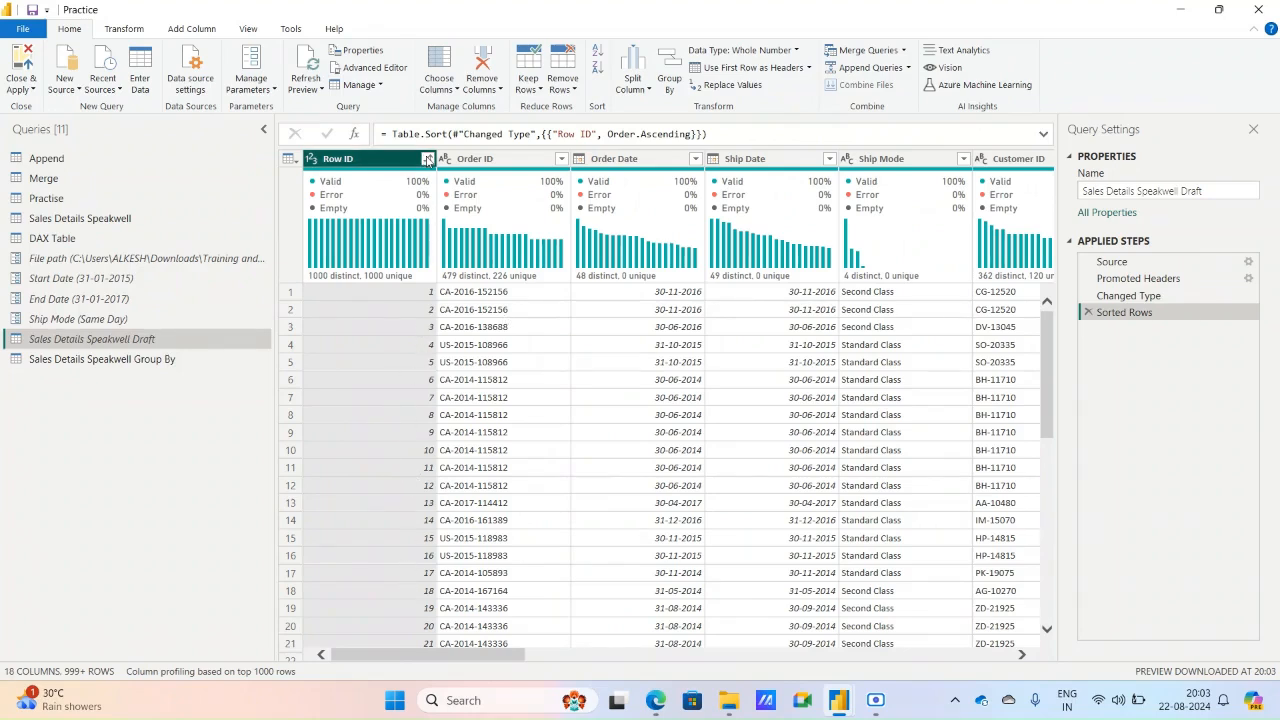
{"action": "left_click", "coordinate": [428, 160]}
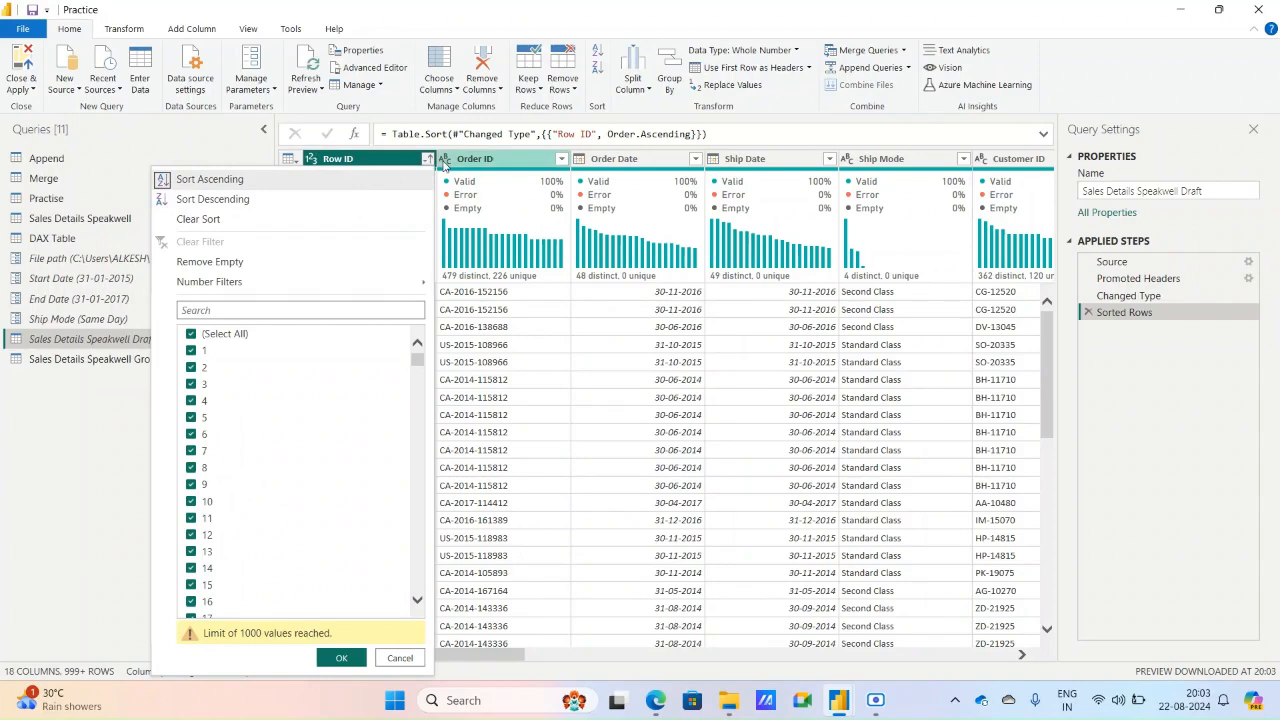
{"action": "left_click", "coordinate": [210, 200]}
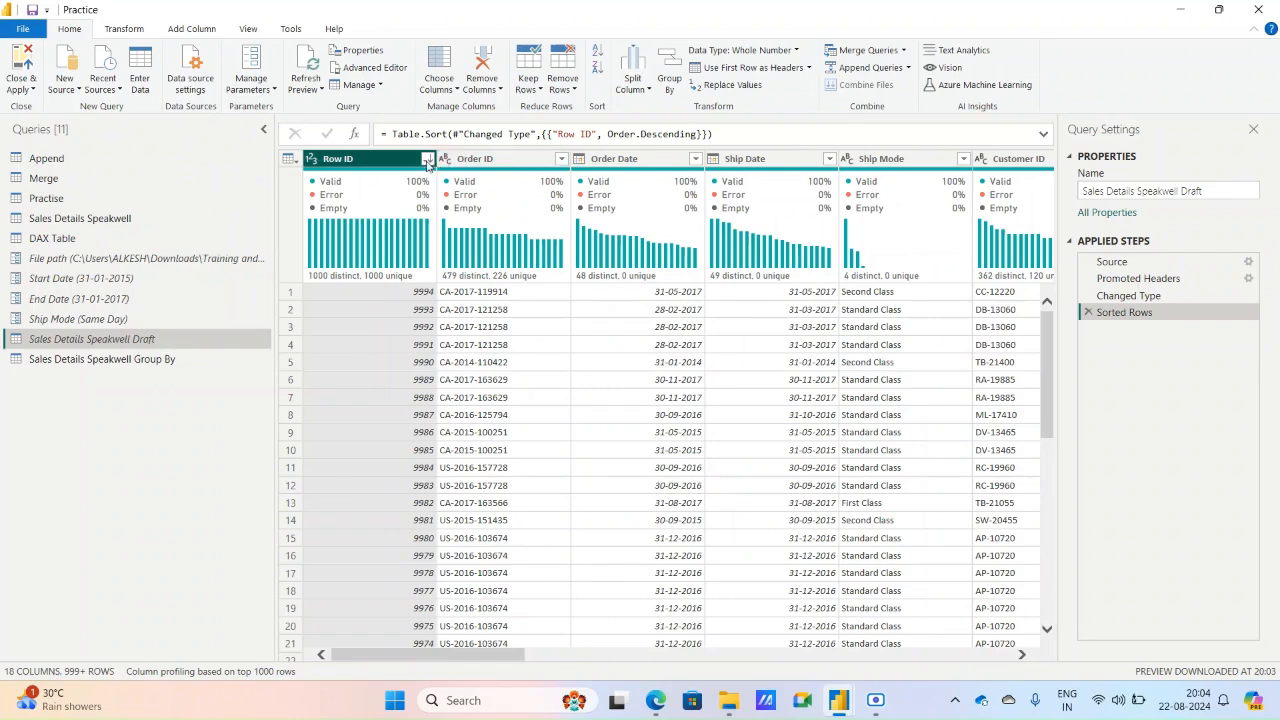
Sort the table by Row ID in ascending order.
{"action": "left_click", "coordinate": [428, 159]}
{"action": "left_click", "coordinate": [210, 179]}
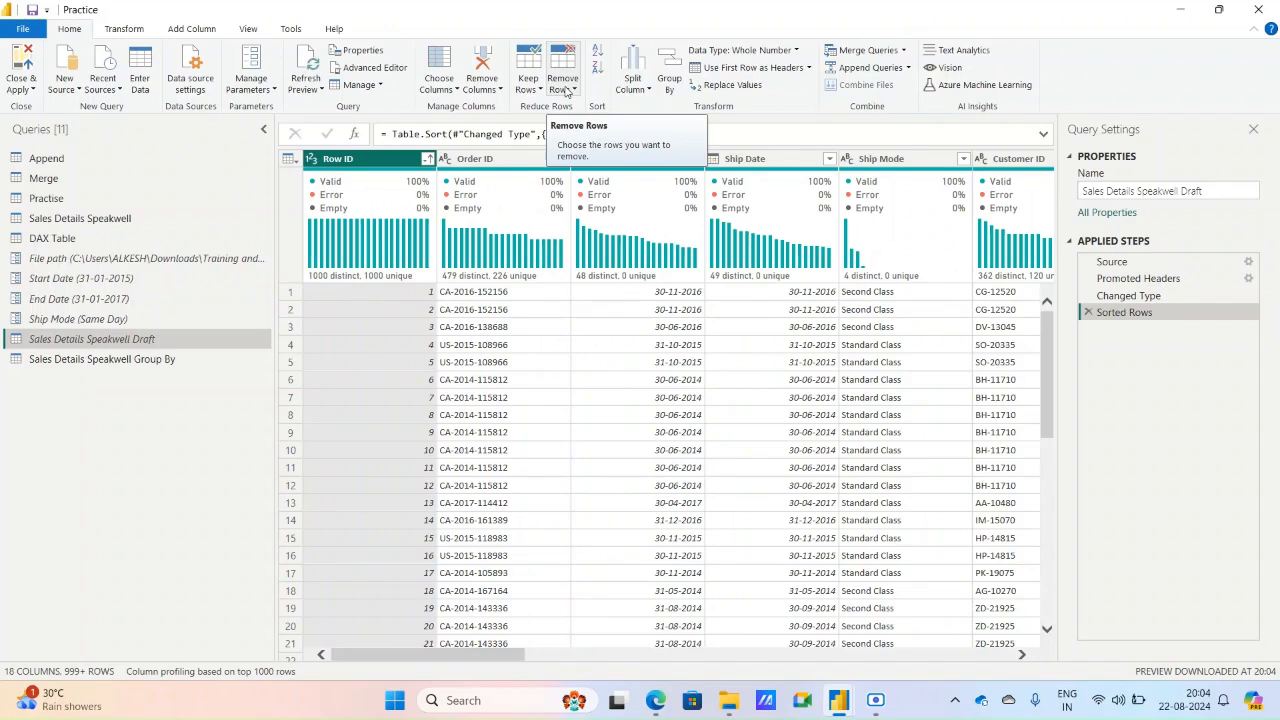
Keep only the top 5 rows of the table, and delete the resulting Kept First Rows step.
{"action": "left_click", "coordinate": [537, 92]}
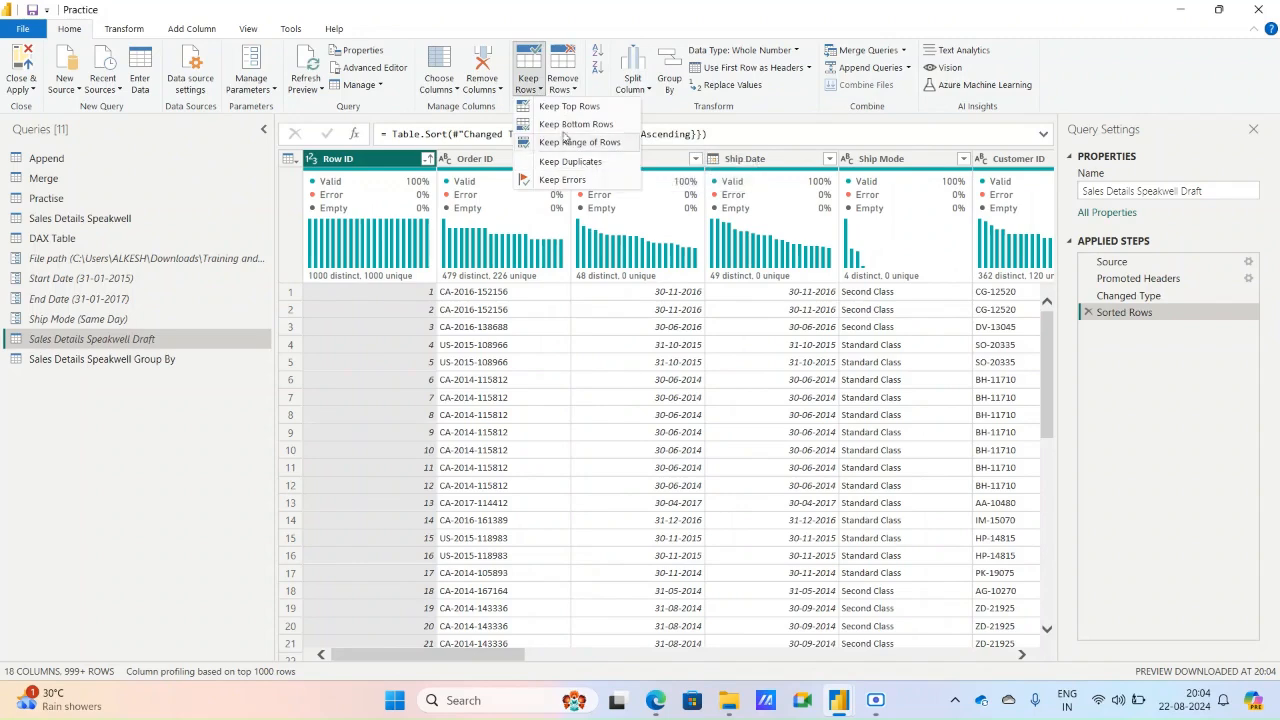
{"action": "left_click", "coordinate": [566, 106]}
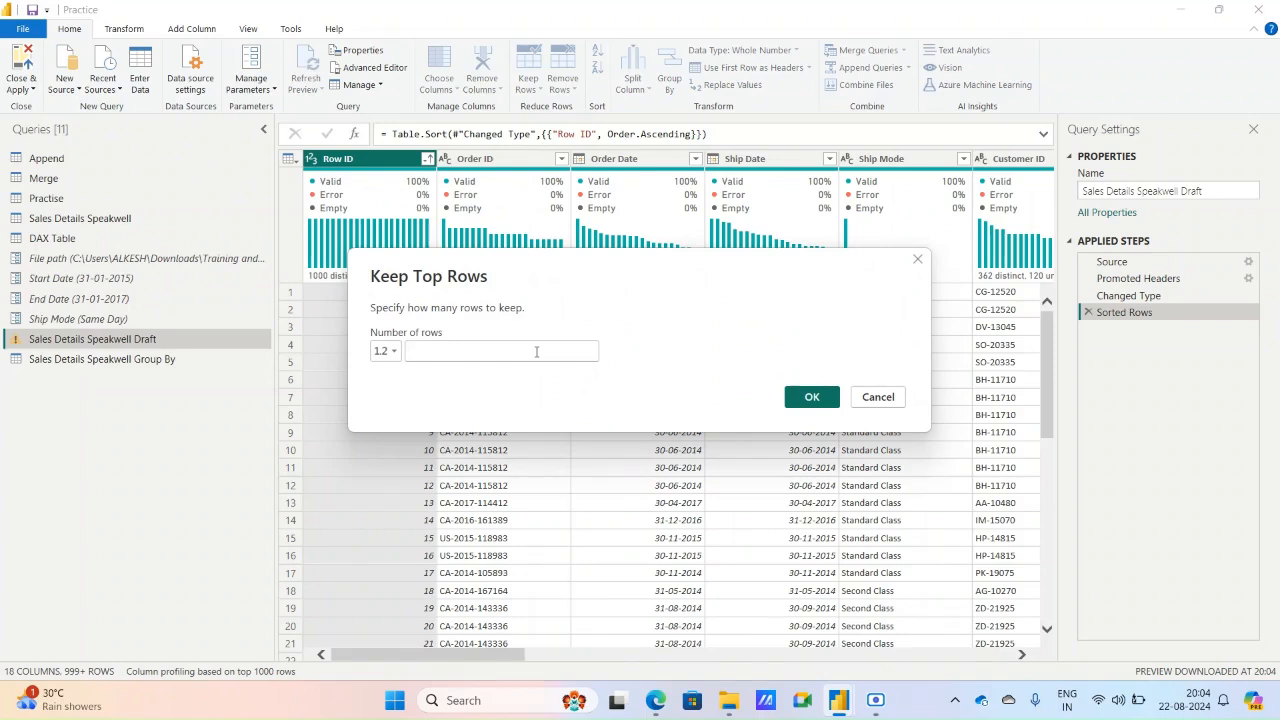
{"action": "type", "text": "5"}
{"action": "left_click", "coordinate": [812, 397]}
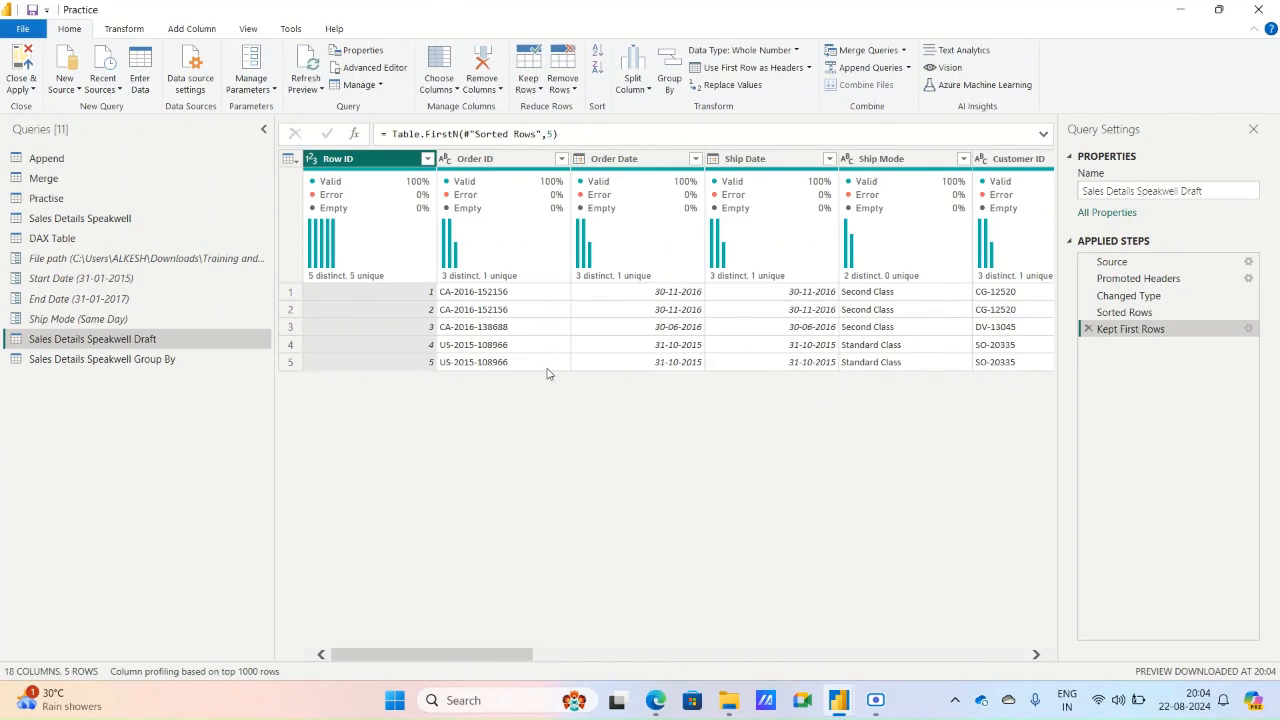
{"action": "left_click", "coordinate": [1088, 329]}
Keep only the bottom 50 rows, look through them, and delete the resulting Kept Last Rows step.
{"action": "left_click", "coordinate": [540, 90]}
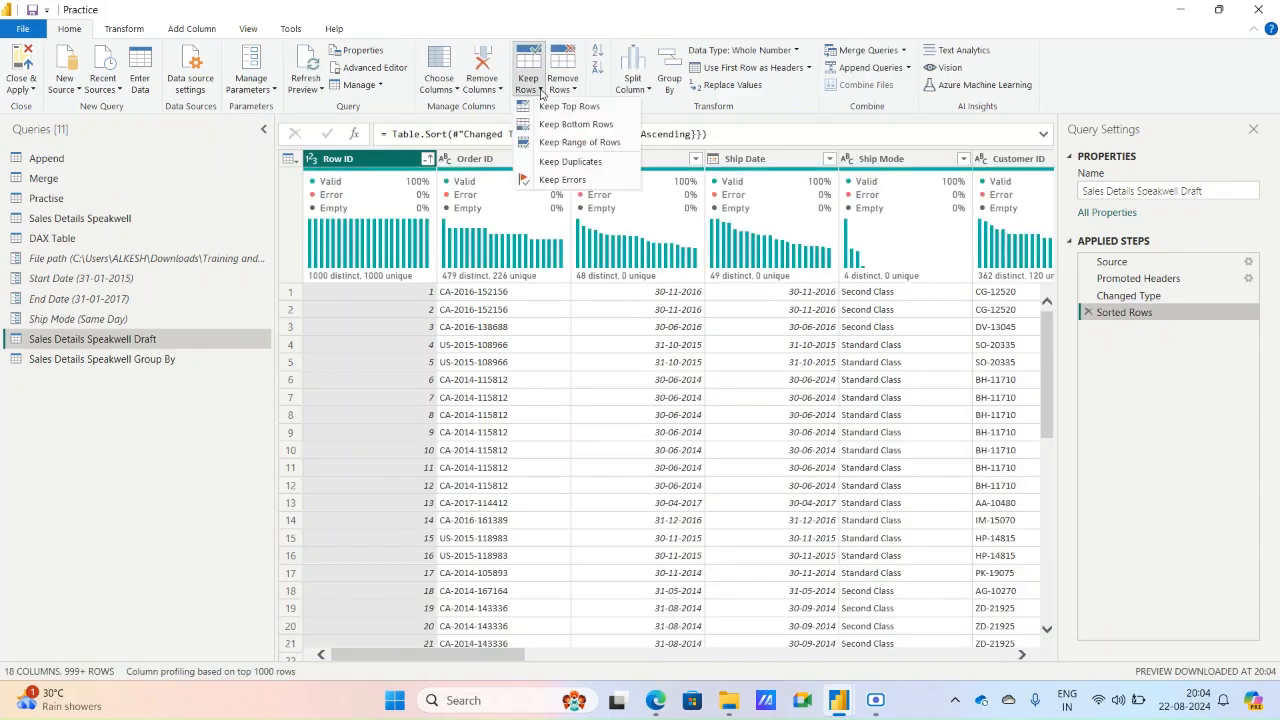
{"action": "left_click", "coordinate": [575, 124]}
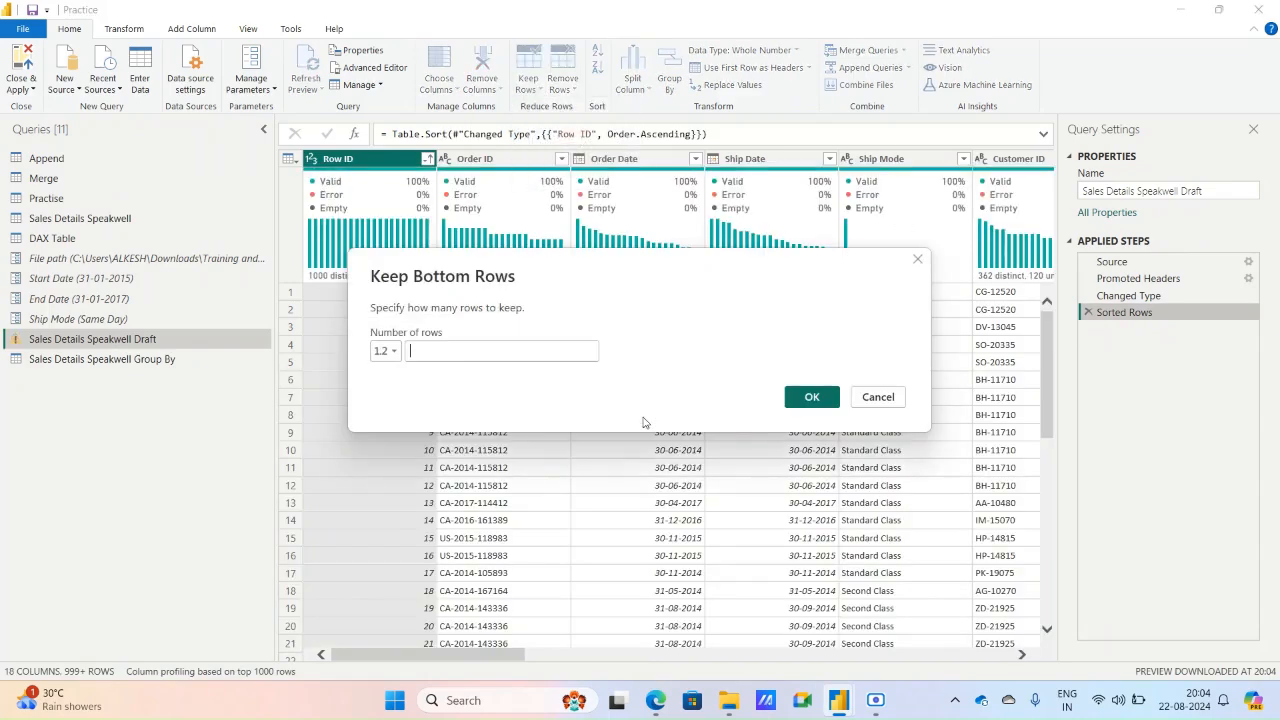
{"action": "type", "text": "11"}
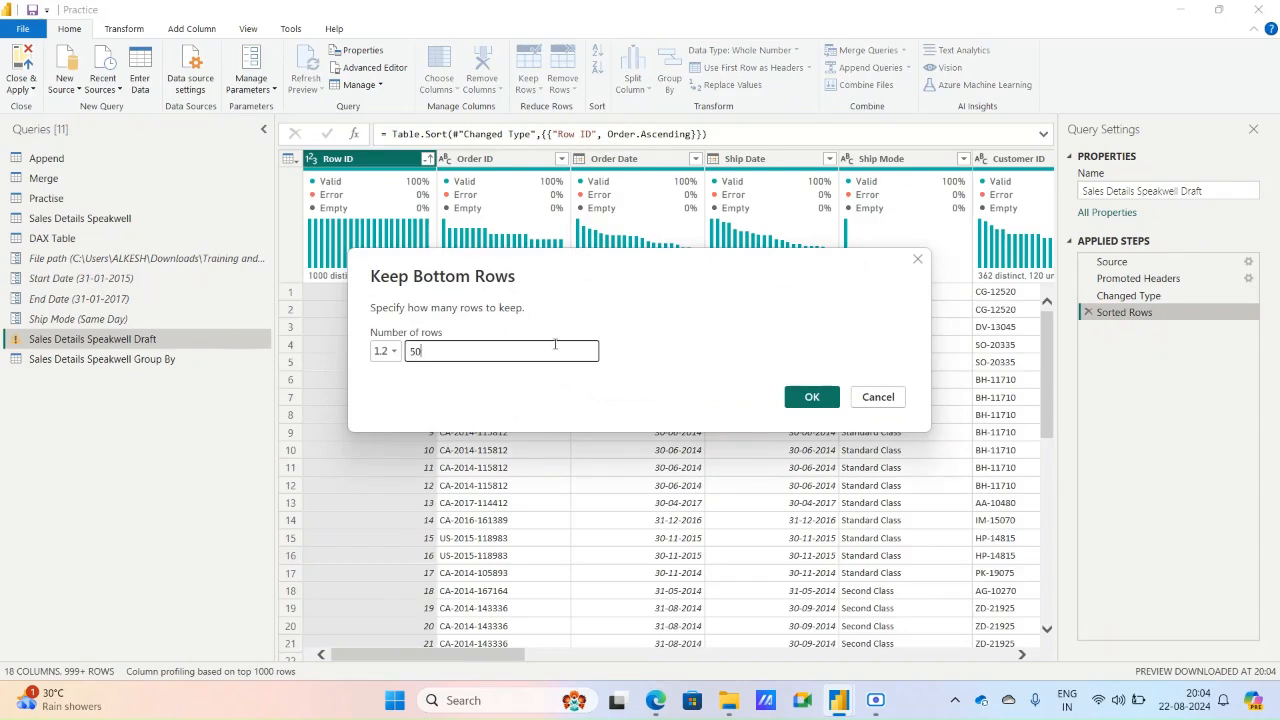
{"action": "left_click", "coordinate": [808, 395]}
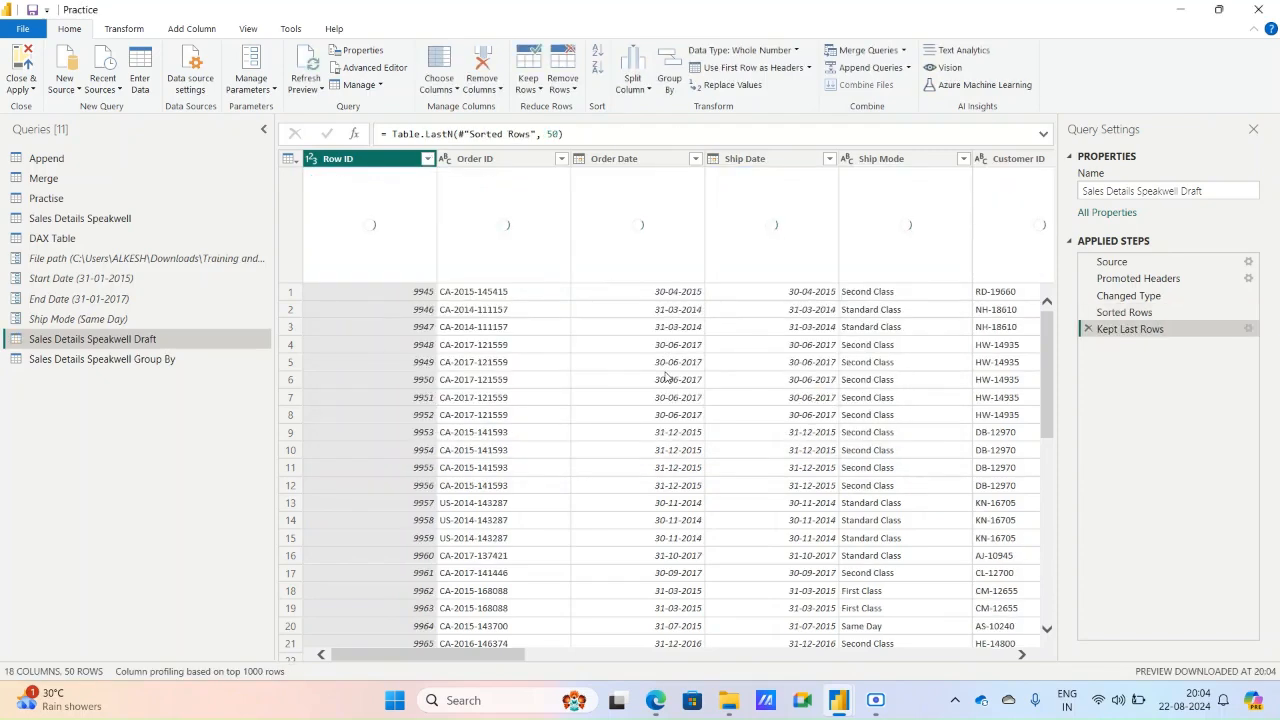
{"action": "scroll", "coordinate": [610, 410], "scroll_direction": "down", "scroll_amount": 9}
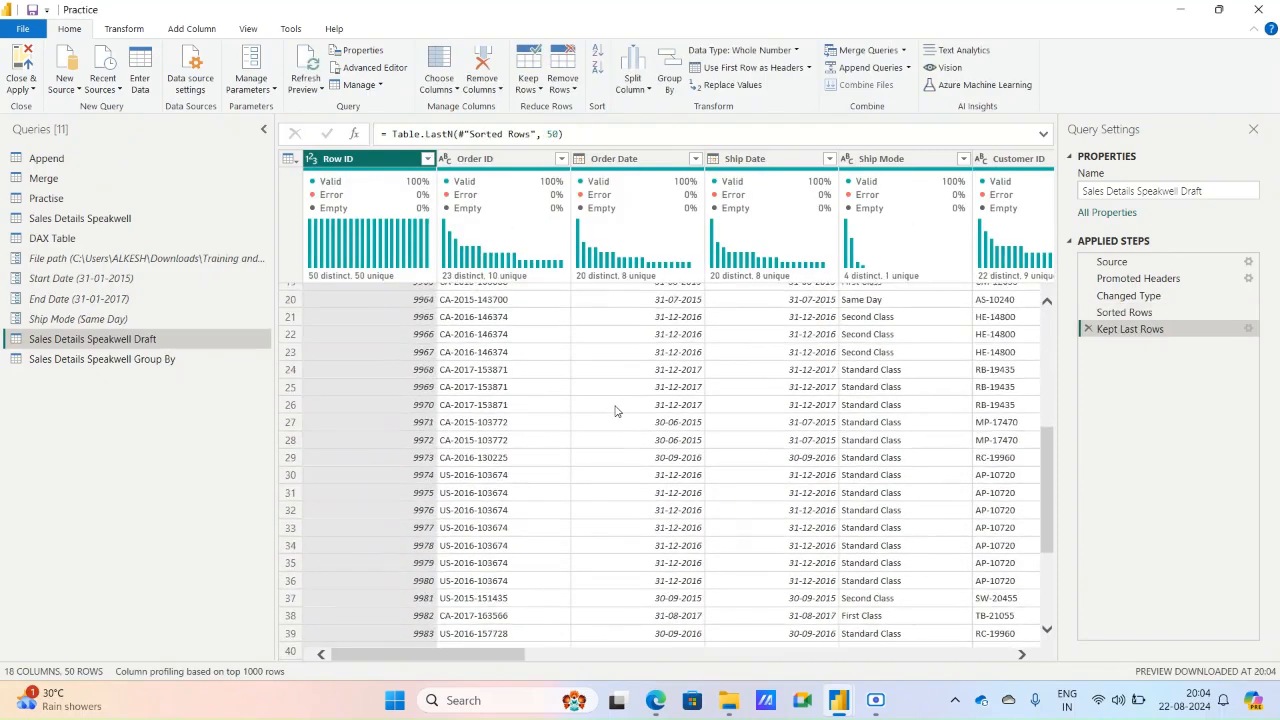
{"action": "scroll", "coordinate": [618, 415], "scroll_direction": "down", "scroll_amount": 1}
{"action": "scroll", "coordinate": [615, 416], "scroll_direction": "up", "scroll_amount": 10}
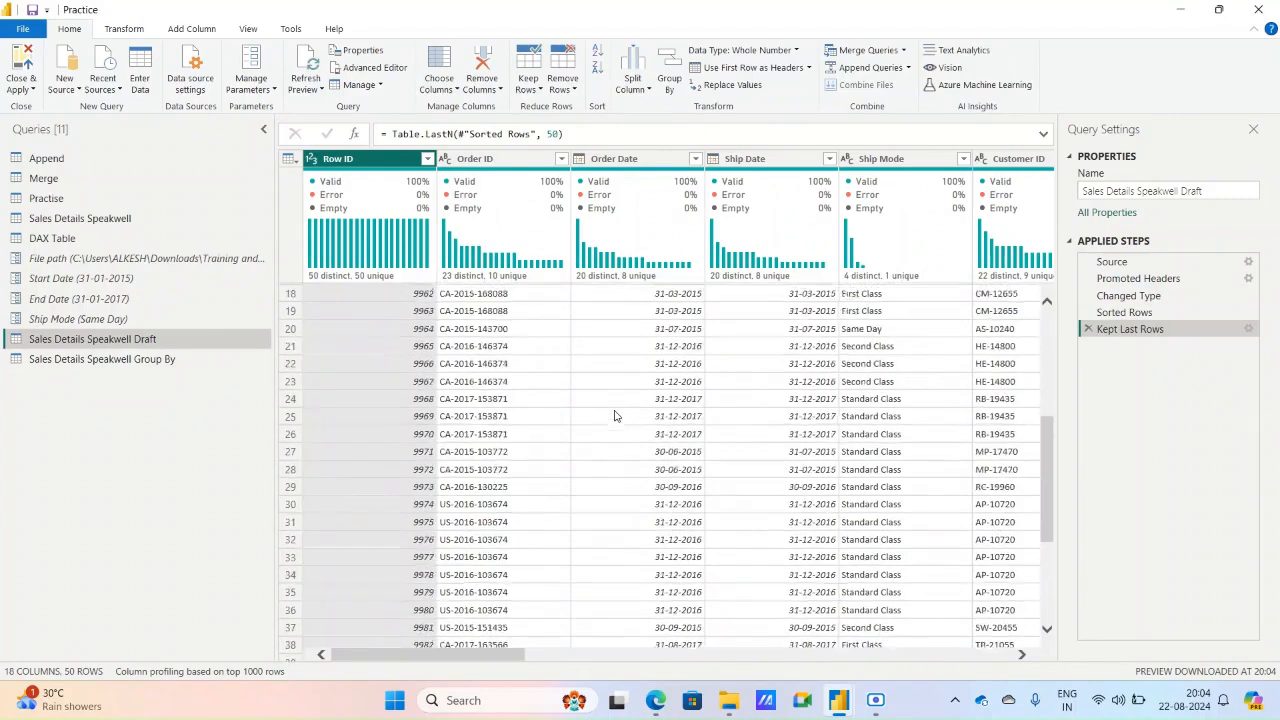
{"action": "left_click", "coordinate": [532, 91]}
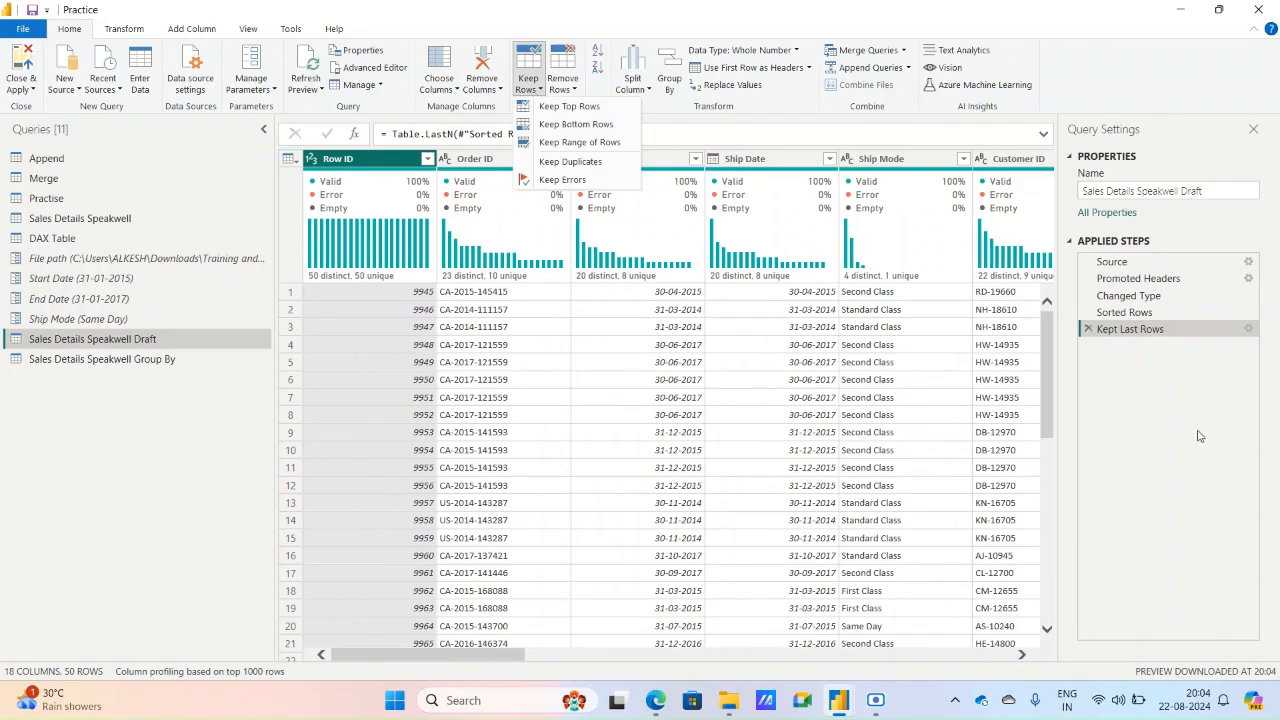
{"action": "left_click", "coordinate": [1174, 413]}
{"action": "left_click", "coordinate": [1088, 329]}
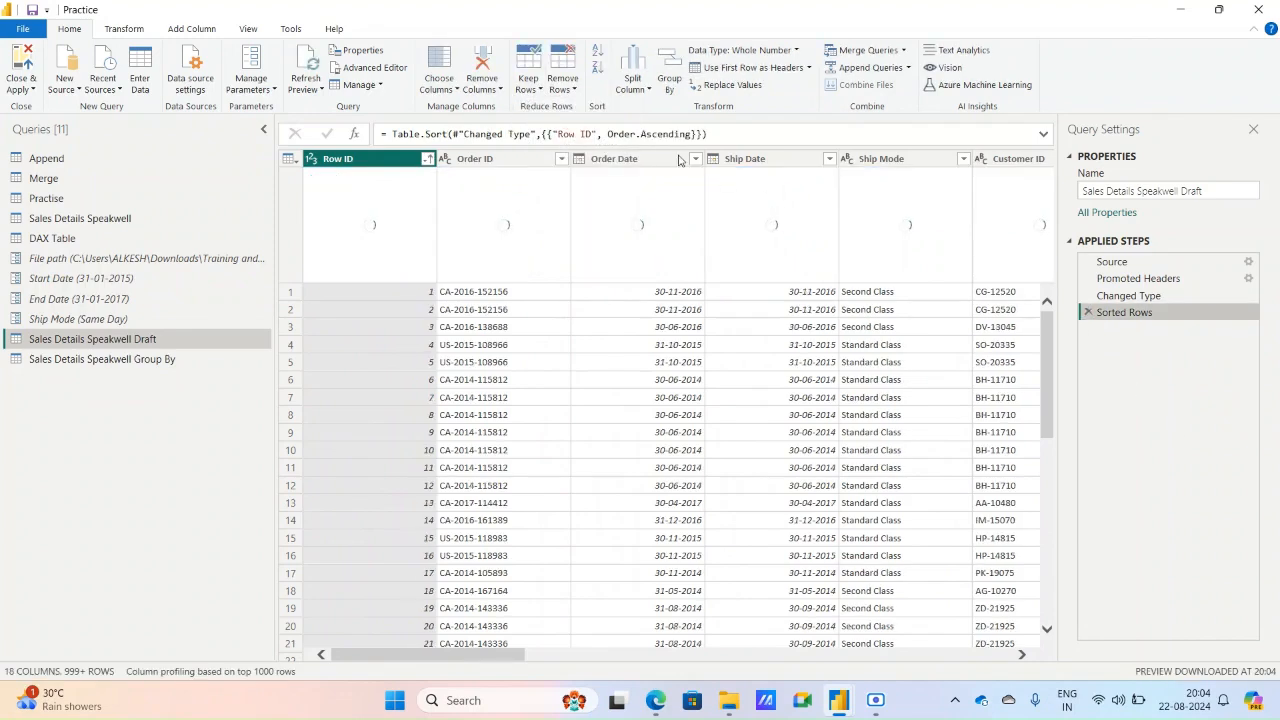
Keep a range of 50 rows starting from row 10.
{"action": "left_click", "coordinate": [540, 89]}
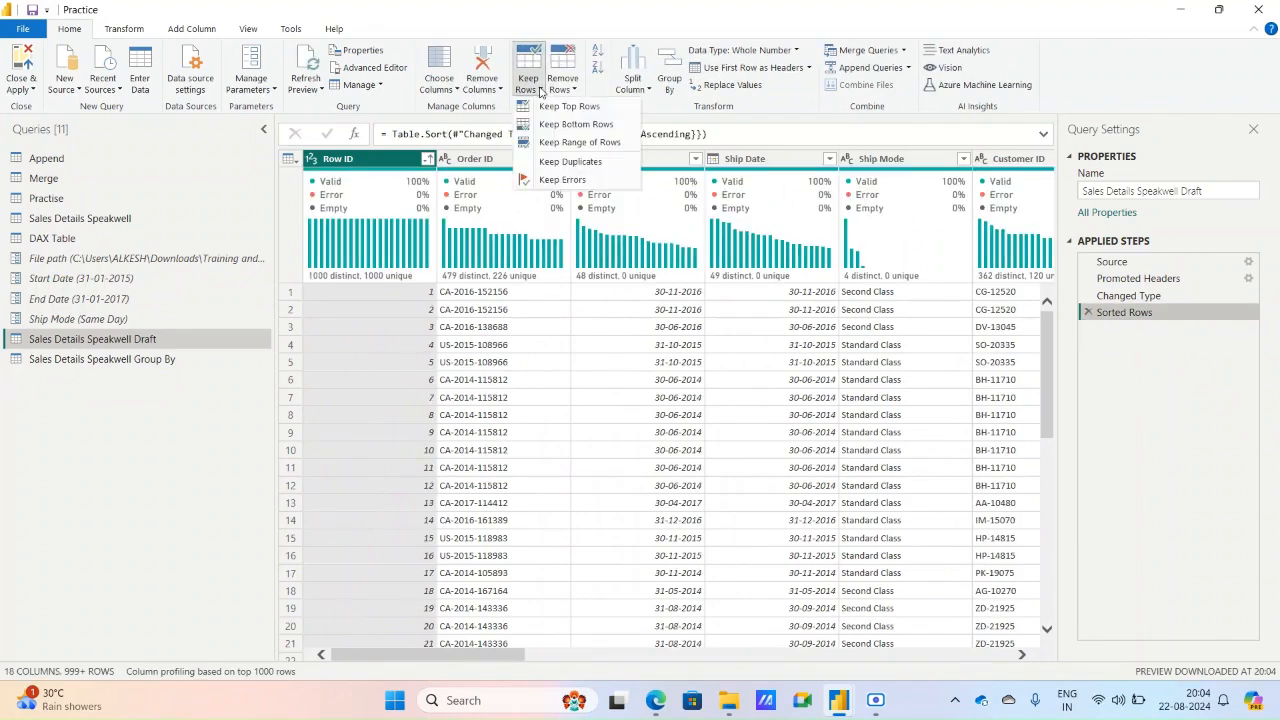
{"action": "left_click", "coordinate": [561, 143]}
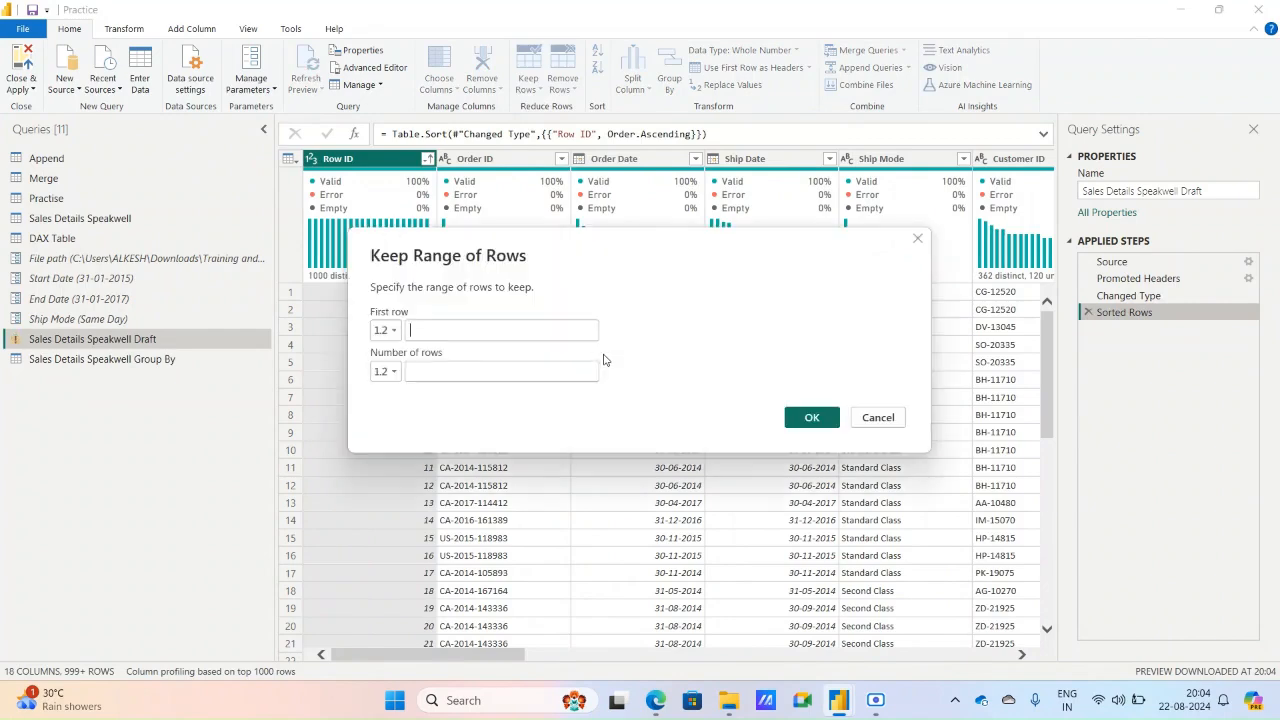
{"action": "type", "text": "10"}
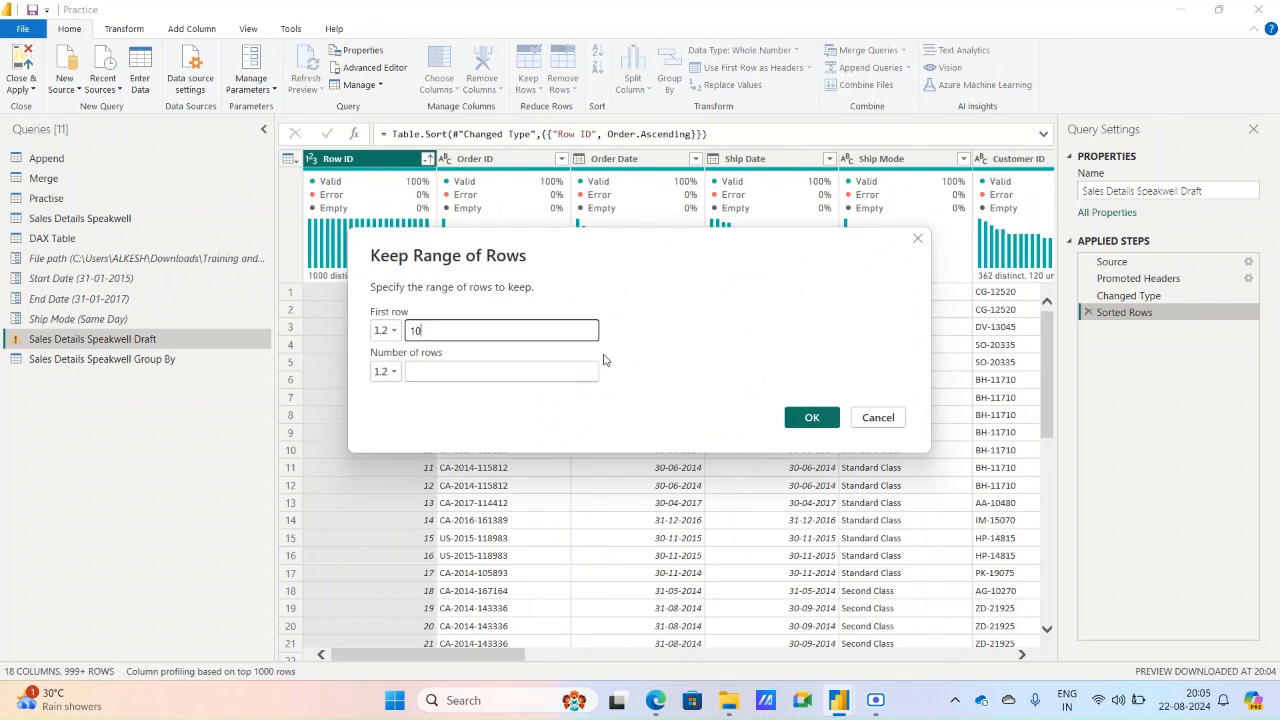
{"action": "key", "text": "Tab"}
{"action": "key", "text": "Tab"}
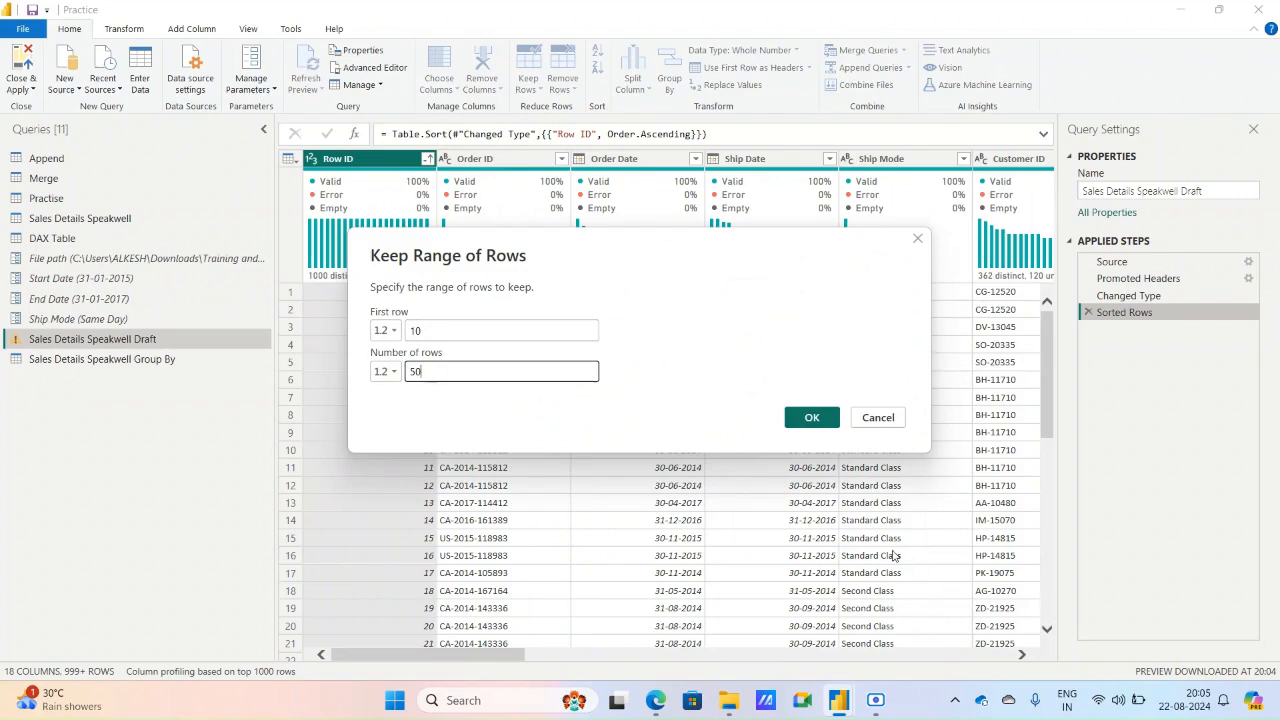
{"action": "left_click", "coordinate": [754, 312]}
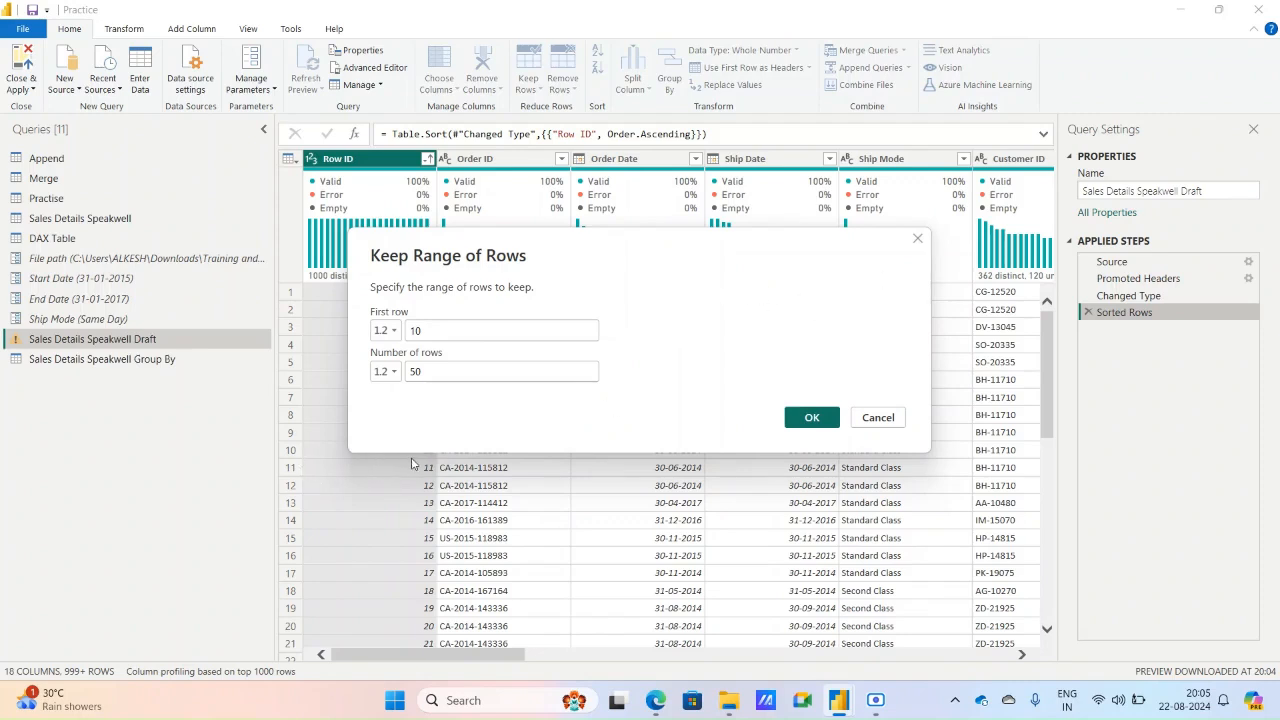
{"action": "left_click_drag", "start_coordinate": [488, 268], "coordinate": [610, 195]}
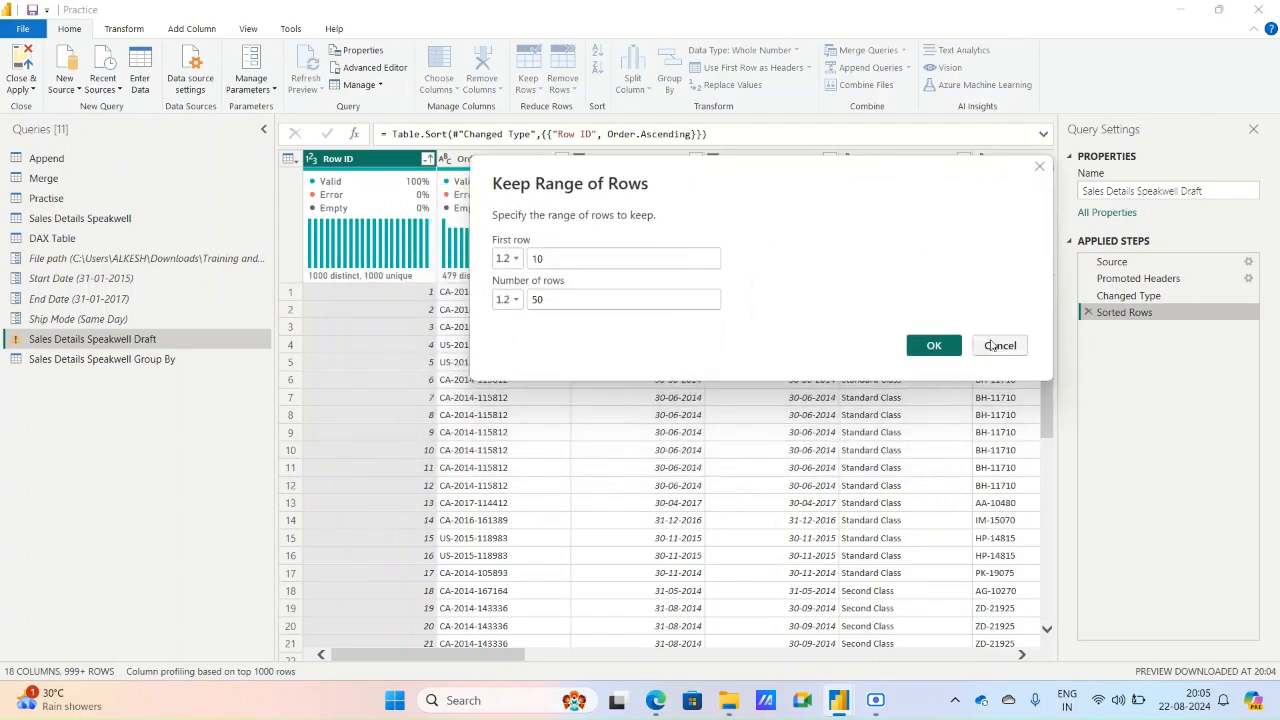
{"action": "left_click", "coordinate": [933, 346]}
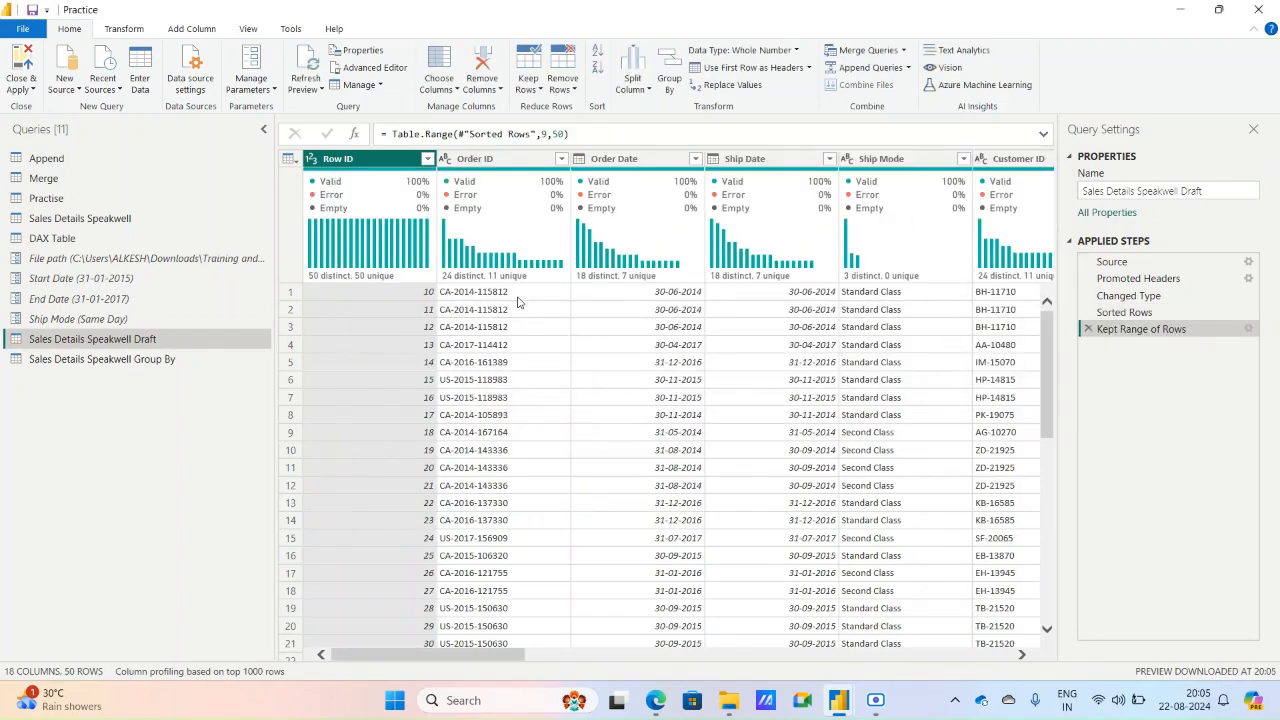
Check the first and last Row IDs of the kept range, and delete the Kept Range of Rows step.
{"action": "scroll", "coordinate": [453, 465], "scroll_direction": "down", "scroll_amount": 1}
{"action": "scroll", "coordinate": [453, 465], "scroll_direction": "down", "scroll_amount": 9}
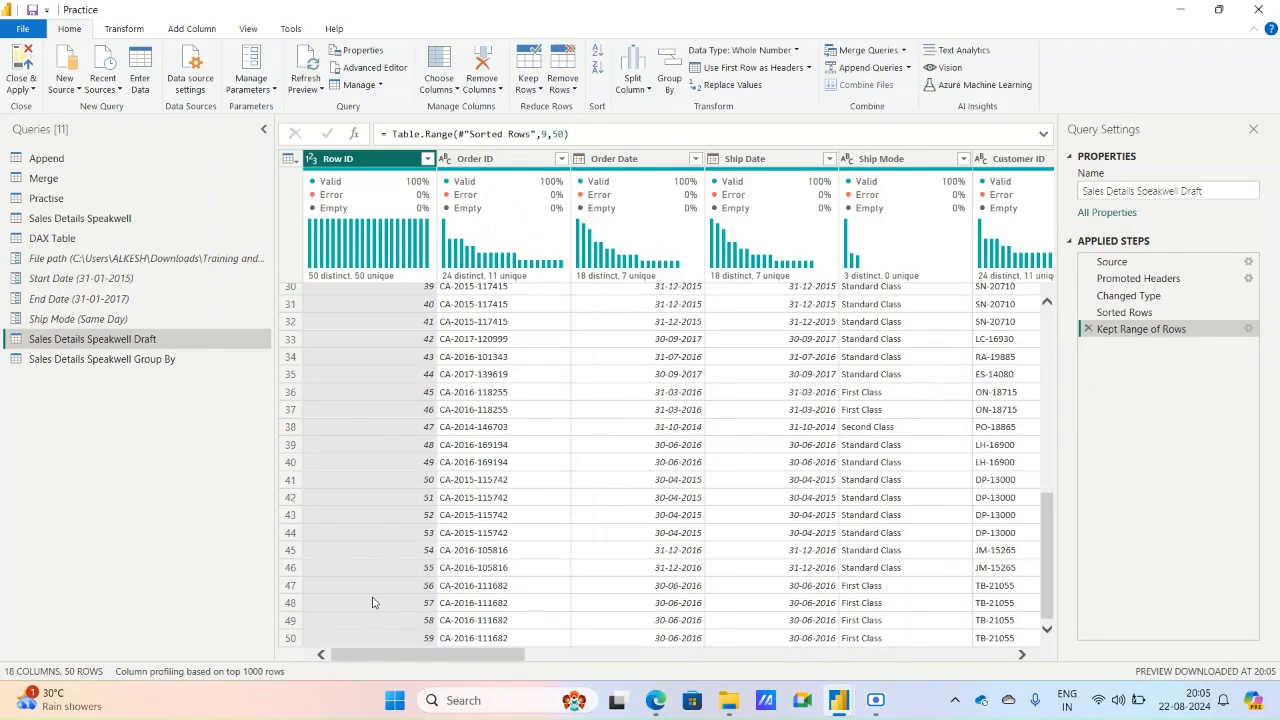
{"action": "scroll", "coordinate": [620, 586], "scroll_direction": "up", "scroll_amount": 10}
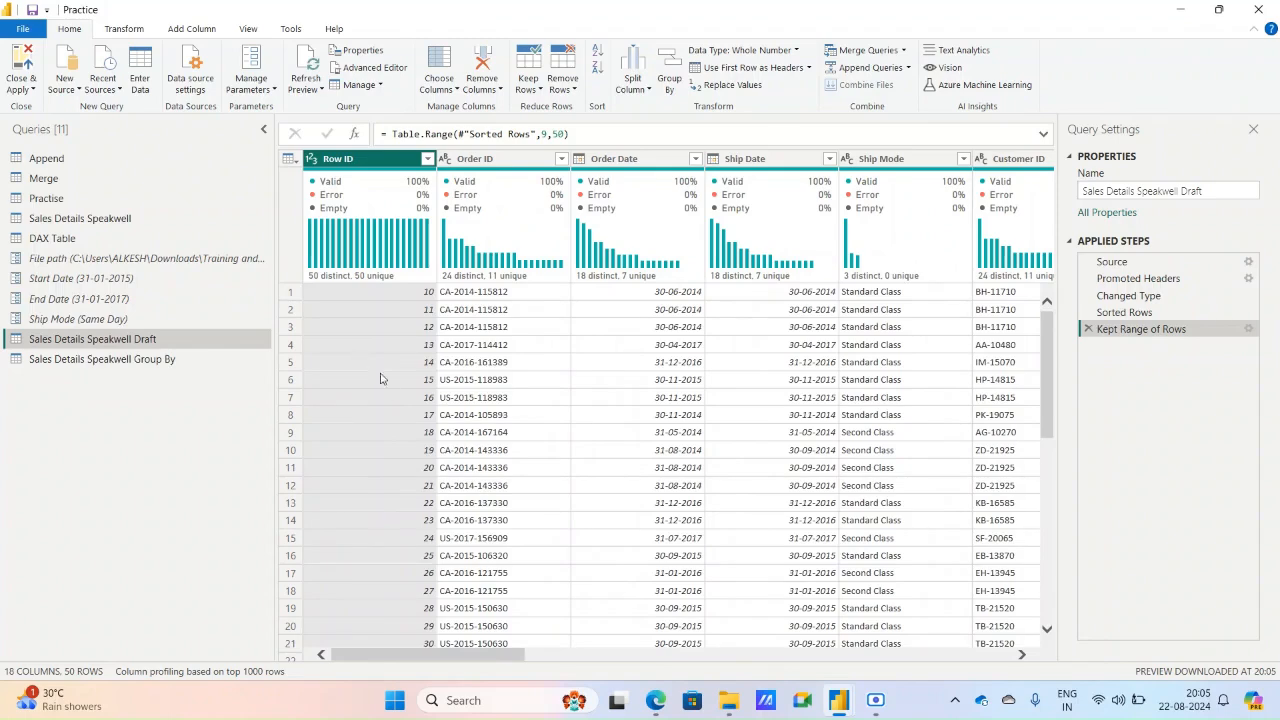
{"action": "scroll", "coordinate": [433, 446], "scroll_direction": "down", "scroll_amount": 9}
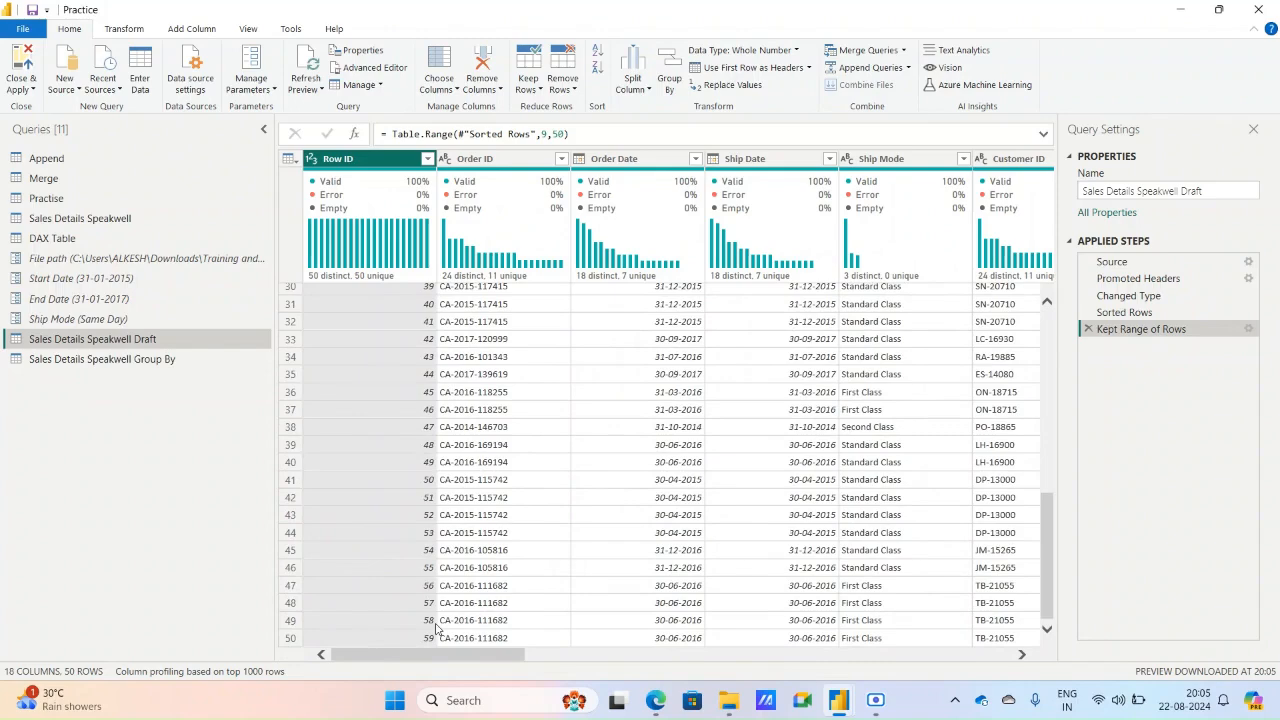
{"action": "left_click", "coordinate": [1087, 329]}
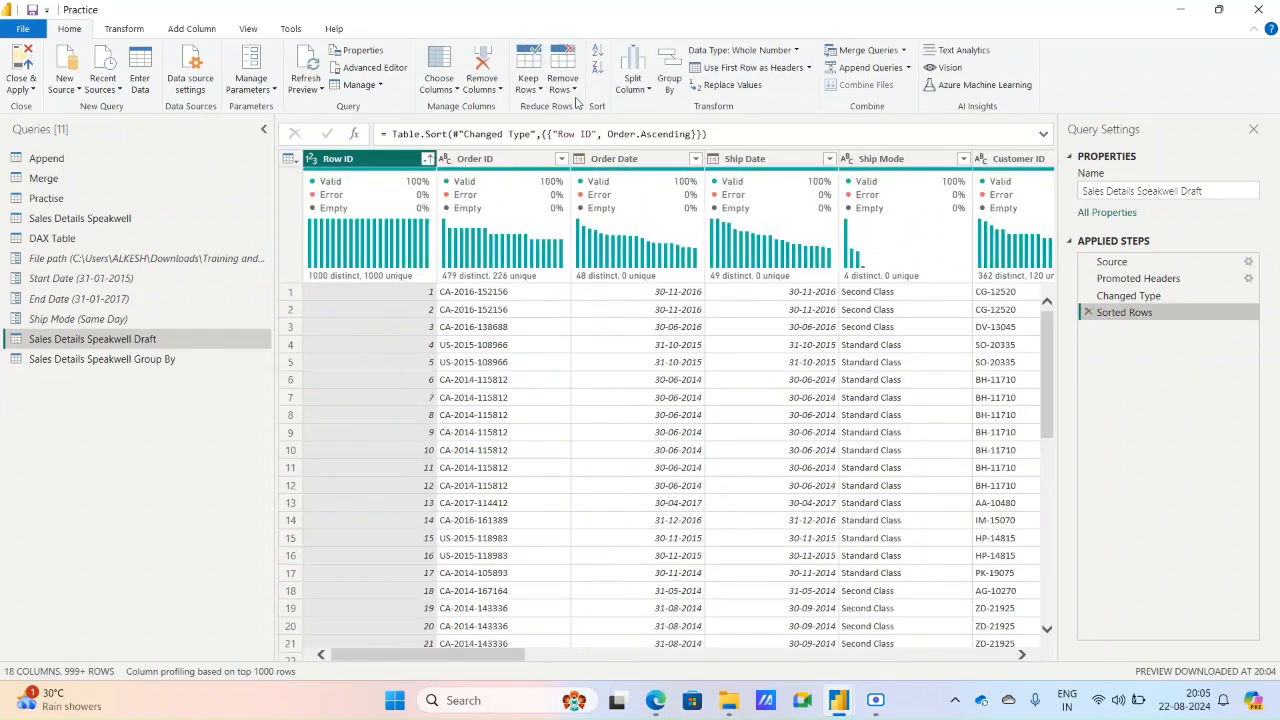
Keep only the rows with duplicate values in the Ship Mode column.
{"action": "left_click", "coordinate": [558, 92]}
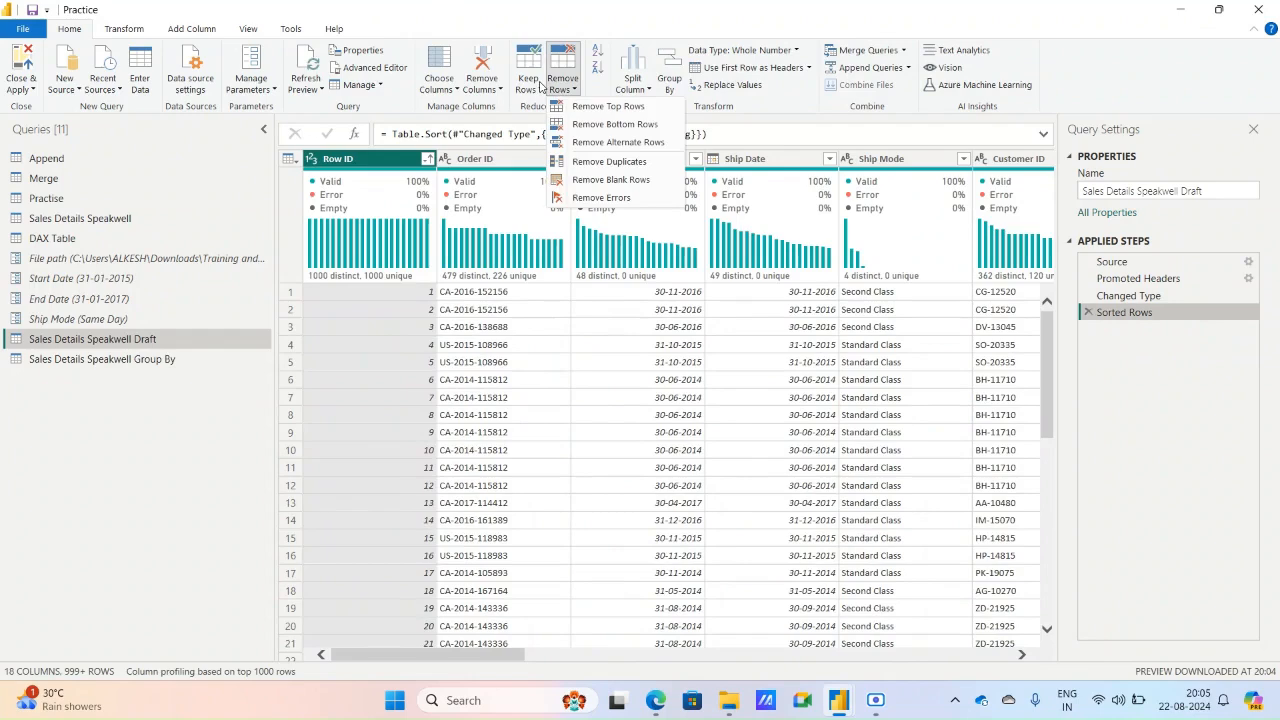
{"action": "left_click", "coordinate": [540, 87]}
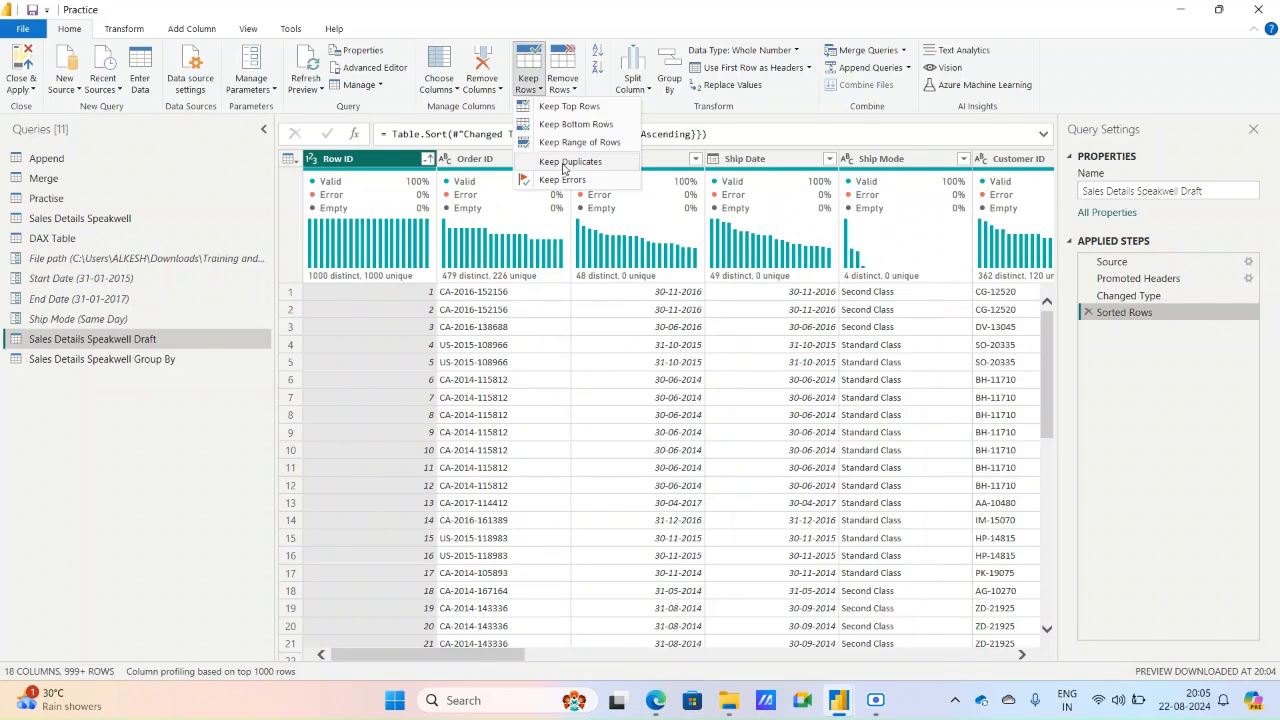
{"action": "left_click", "coordinate": [893, 162]}
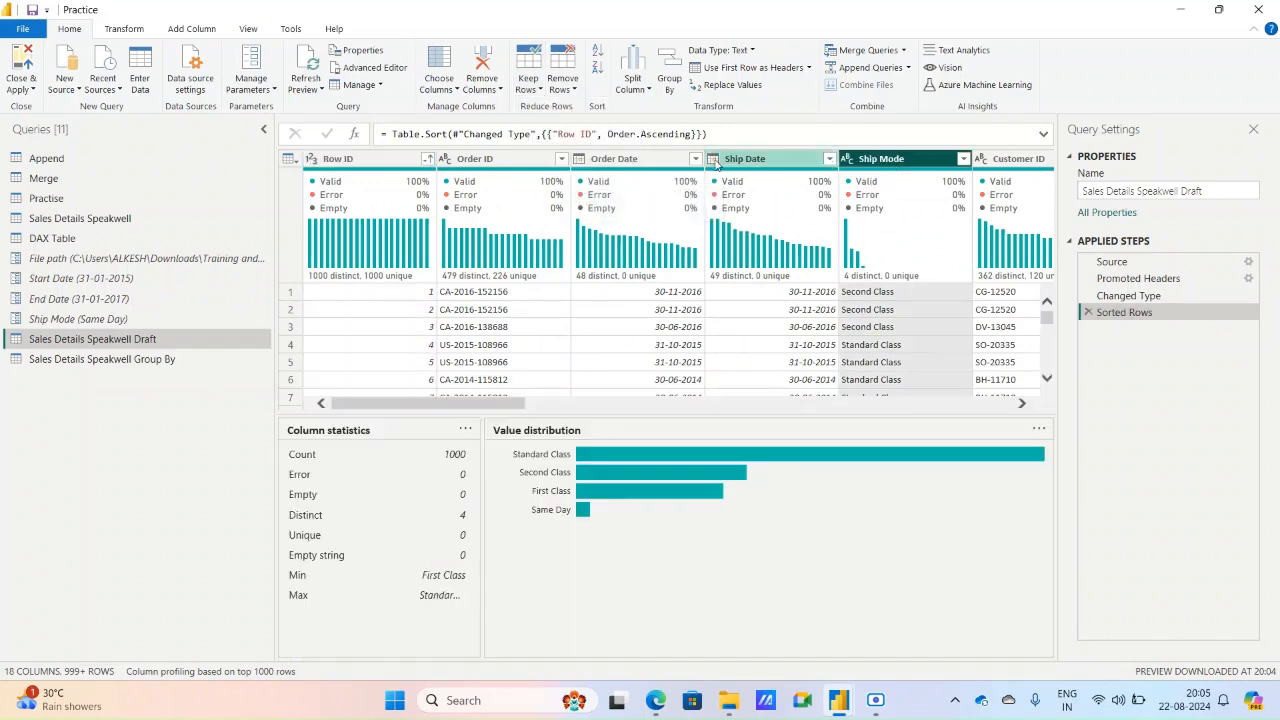
{"action": "left_click", "coordinate": [528, 80]}
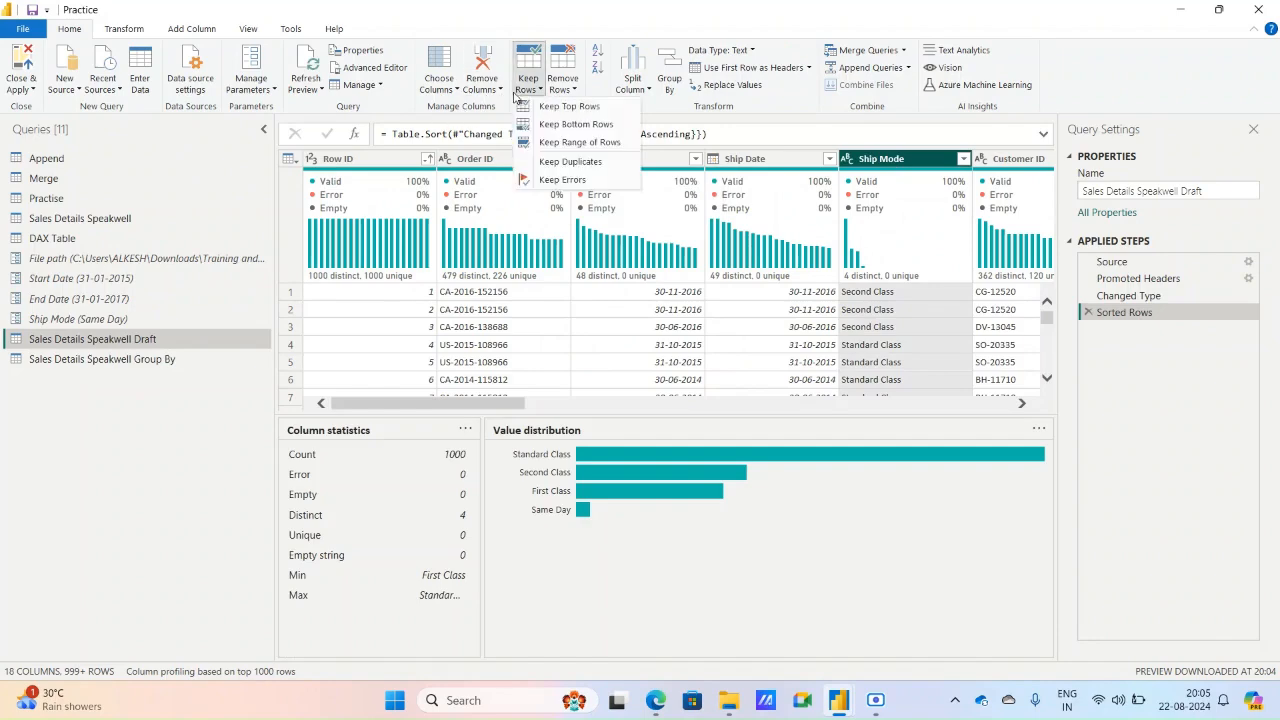
{"action": "left_click", "coordinate": [570, 162]}
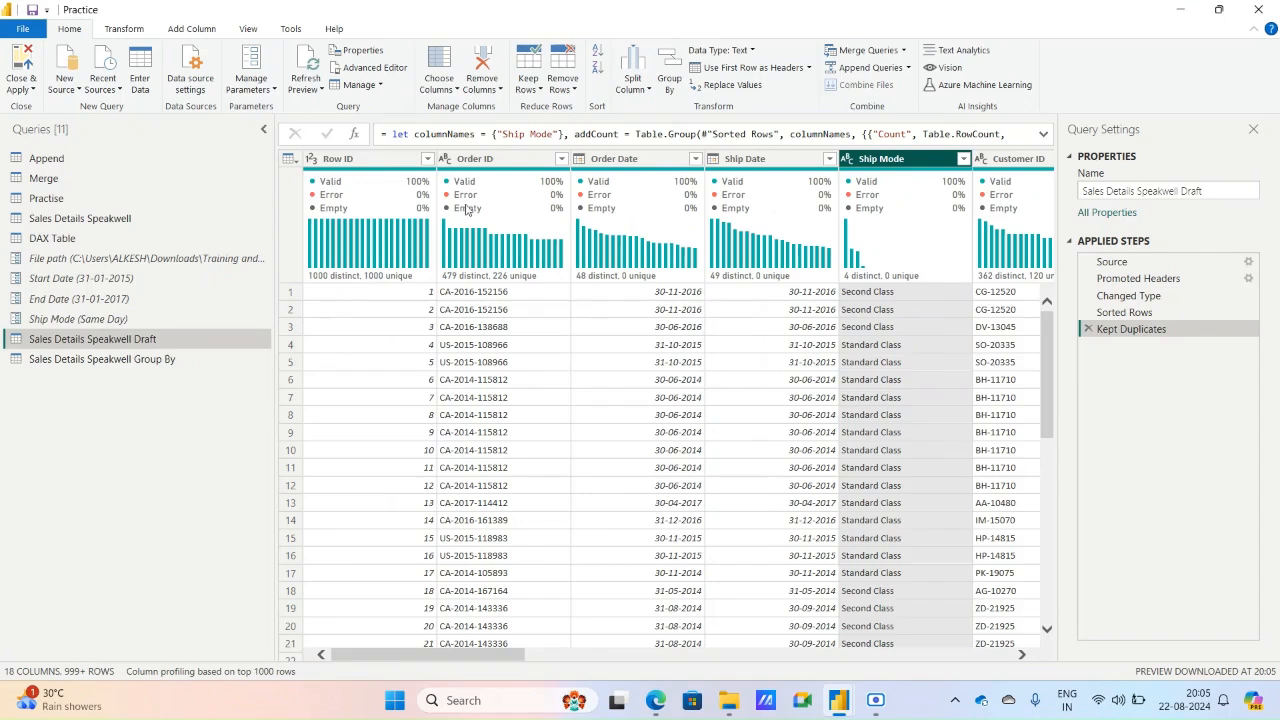
Count the rows remaining after the Kept Duplicates step, and delete the Counted Rows step.
{"action": "left_click", "coordinate": [126, 29]}
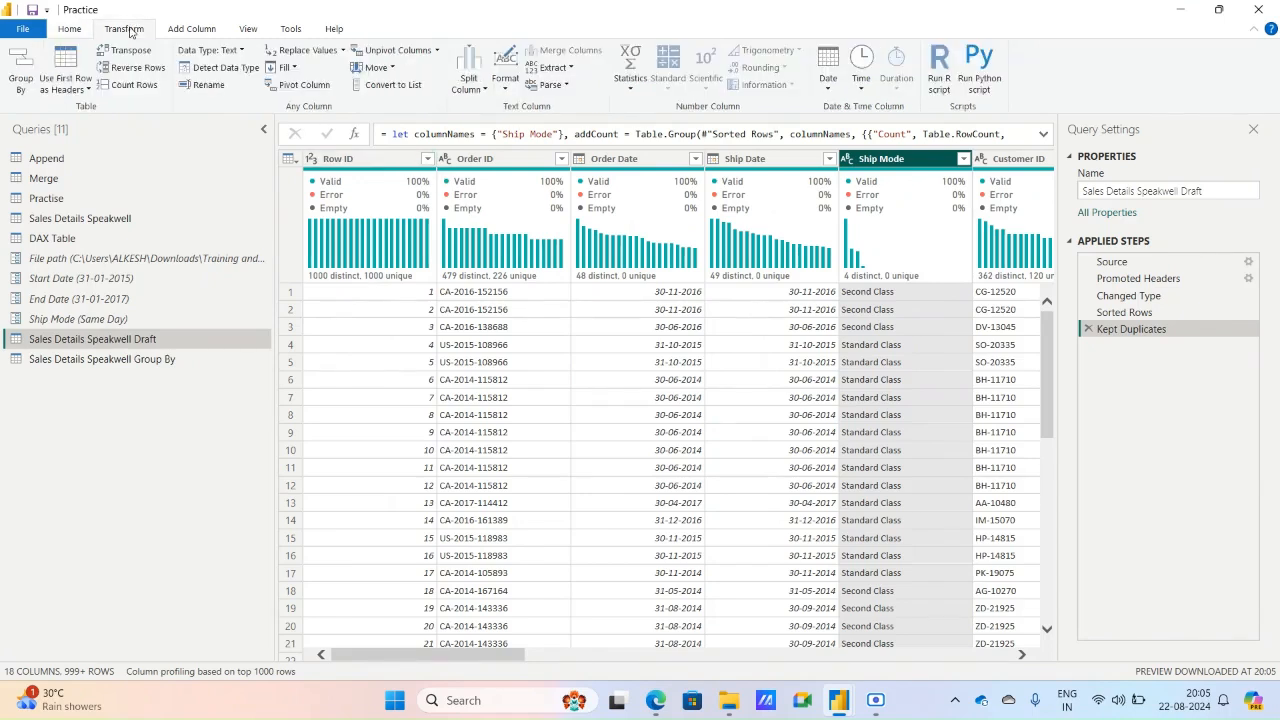
{"action": "left_click", "coordinate": [148, 85]}
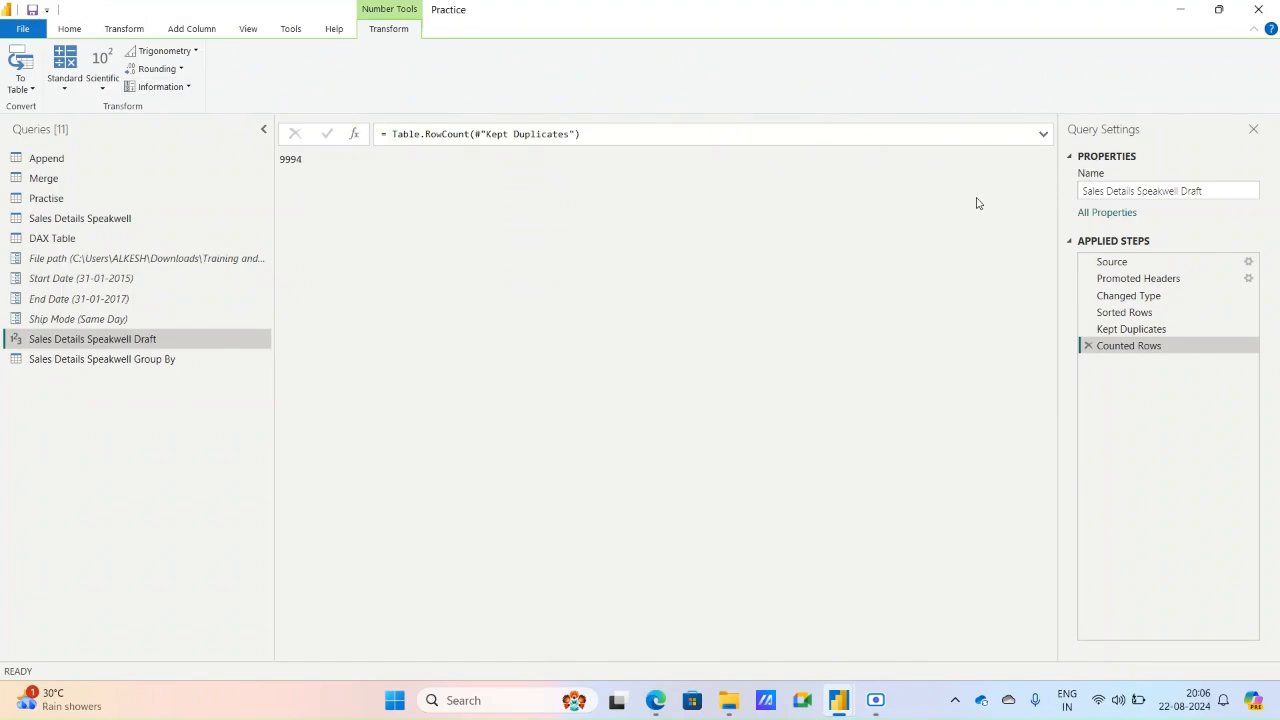
{"action": "left_click", "coordinate": [1087, 345]}
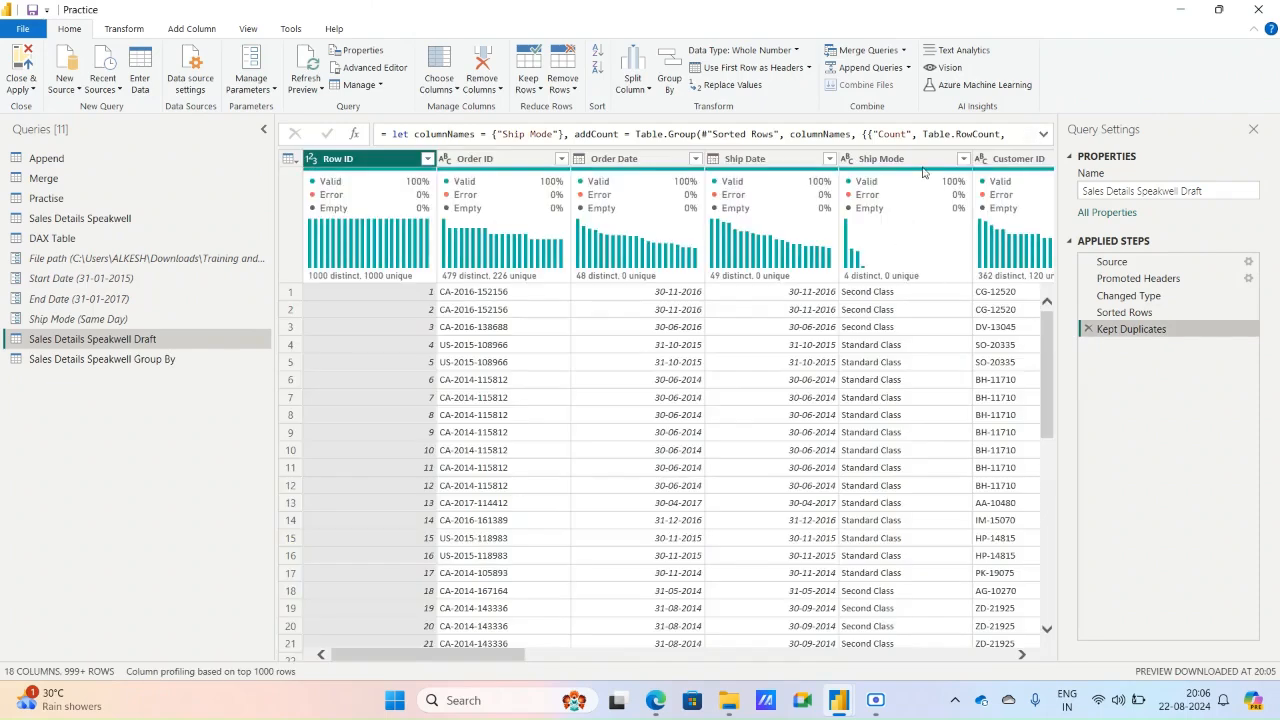
Count the rows at the Sorted Rows step, before duplicates are kept, and delete the inserted Counted Rows step.
{"action": "left_click", "coordinate": [920, 162]}
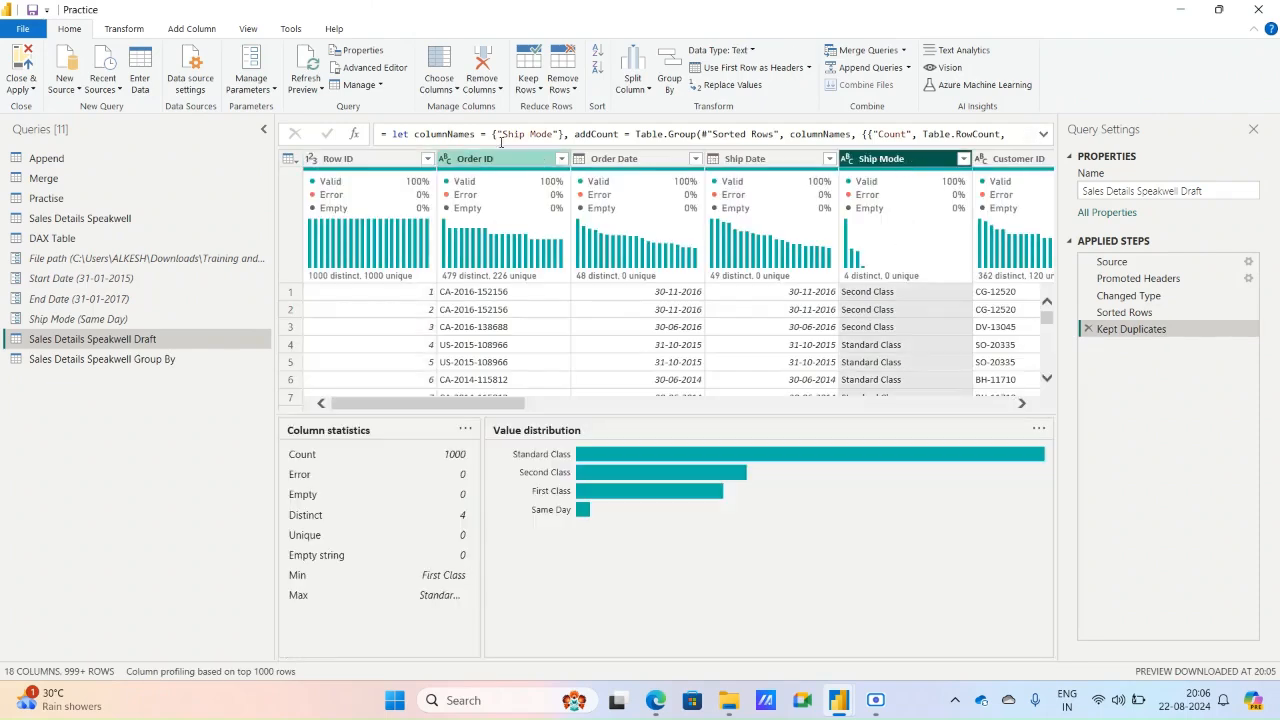
{"action": "left_click", "coordinate": [538, 90]}
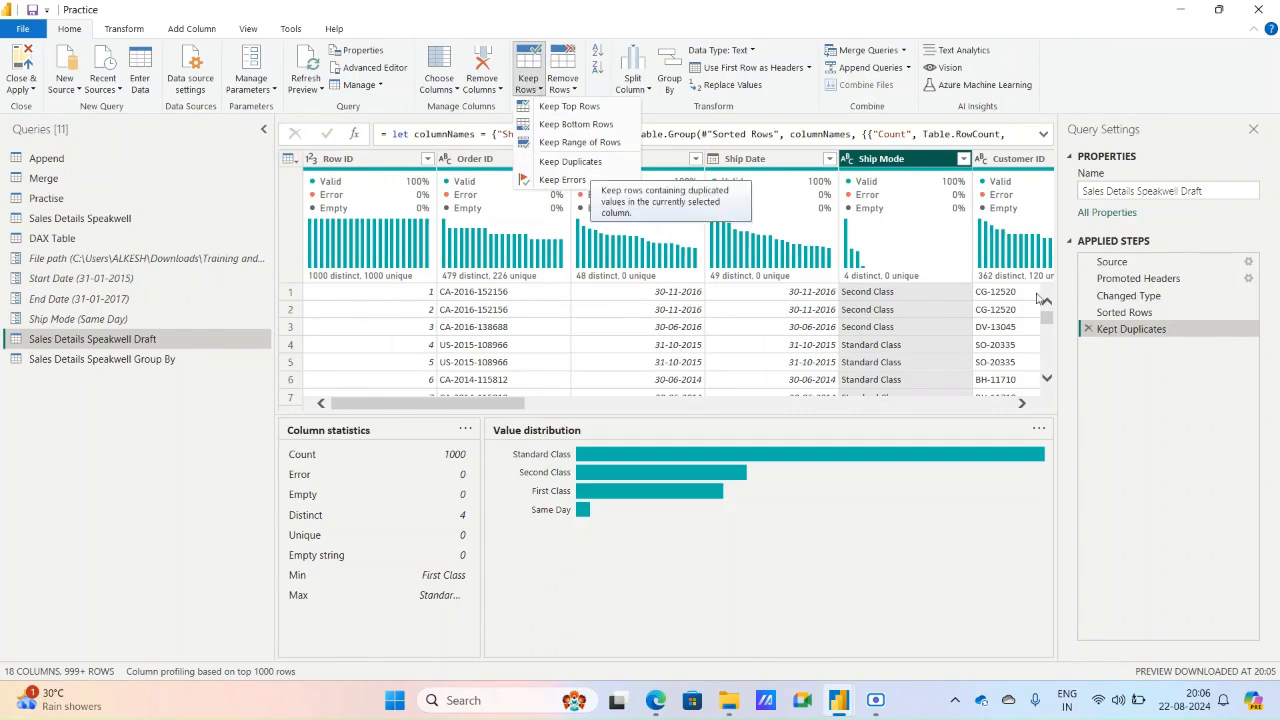
{"action": "left_click", "coordinate": [1143, 313]}
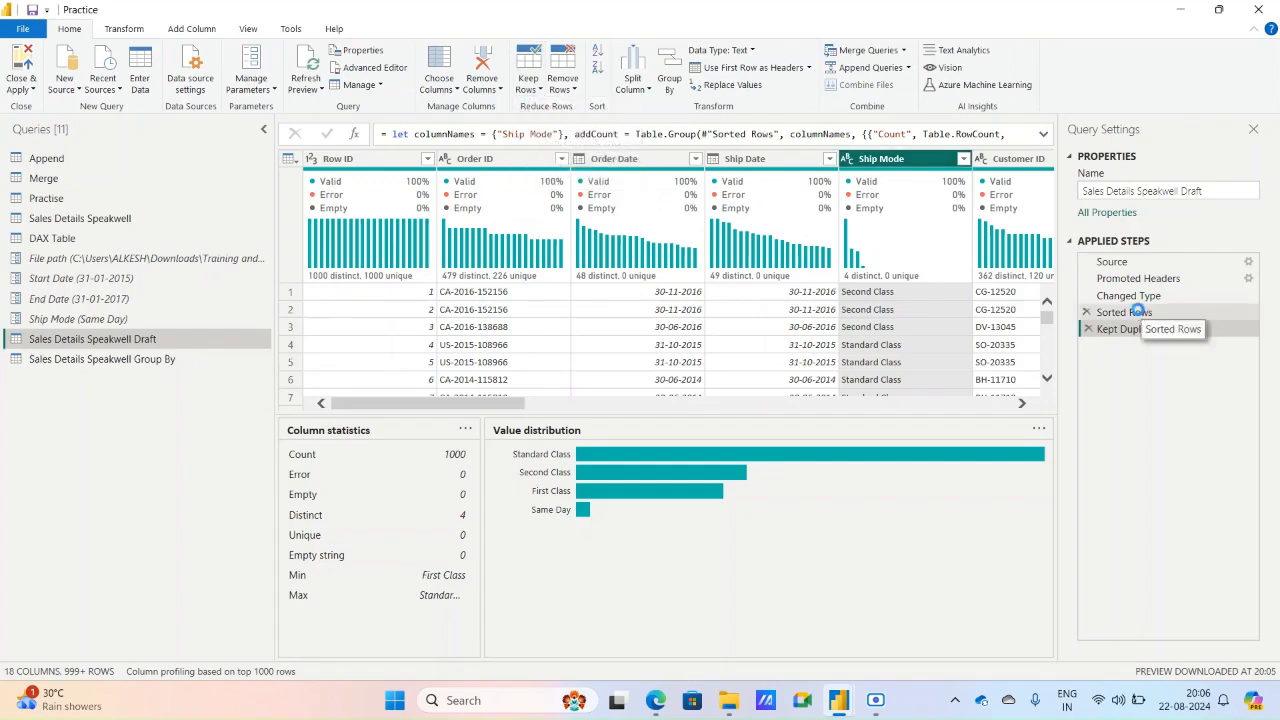
{"action": "left_click", "coordinate": [1140, 313]}
{"action": "left_click", "coordinate": [124, 28]}
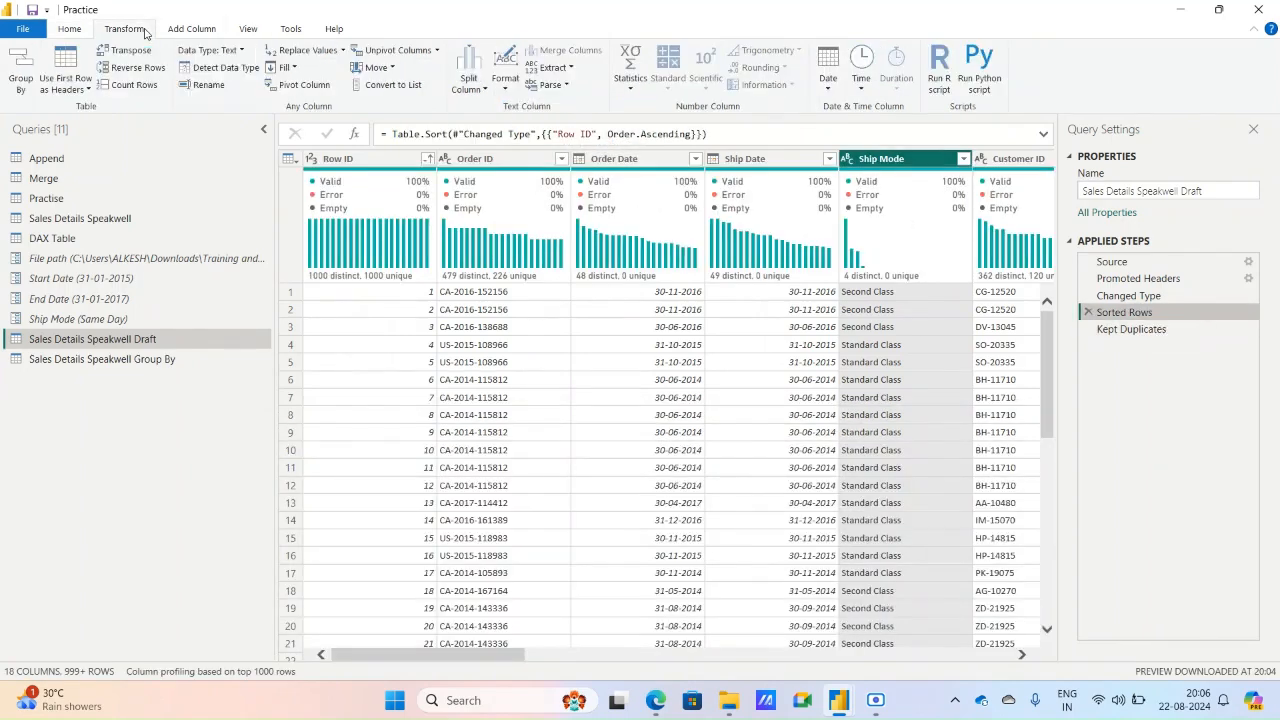
{"action": "left_click", "coordinate": [150, 82]}
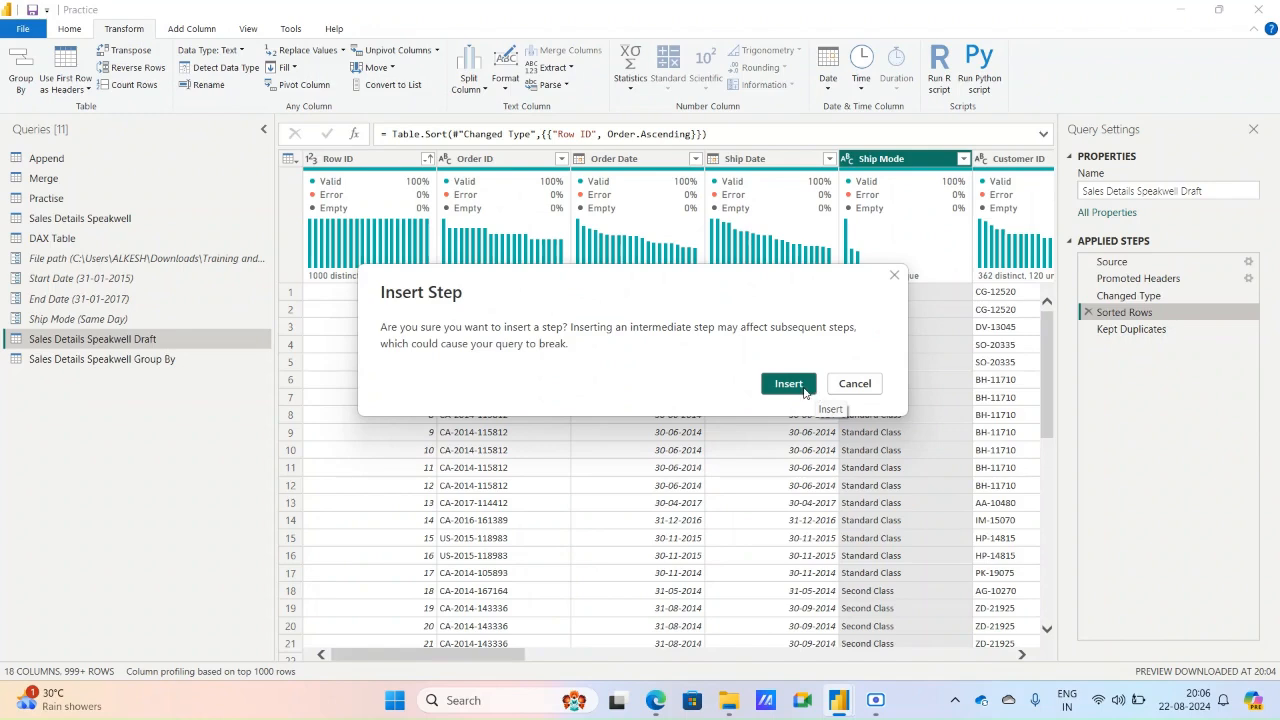
{"action": "left_click", "coordinate": [788, 384]}
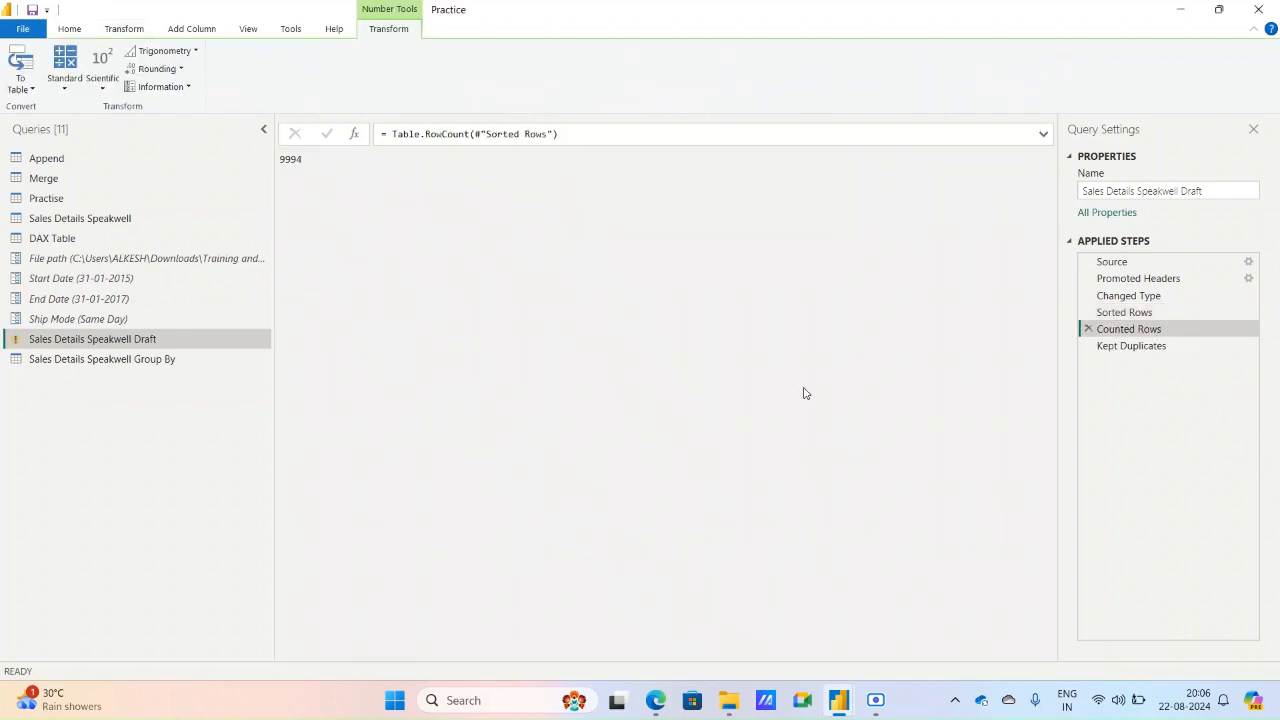
{"action": "left_click", "coordinate": [1088, 329]}
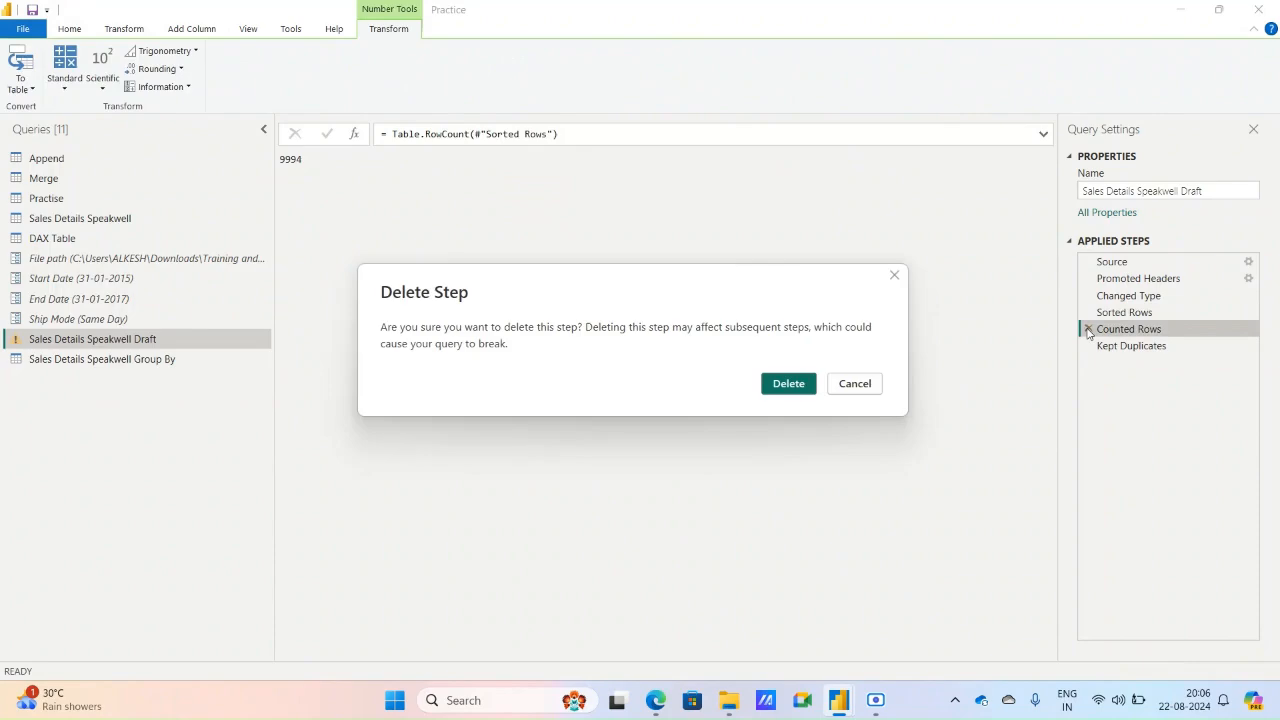
{"action": "left_click", "coordinate": [788, 384]}
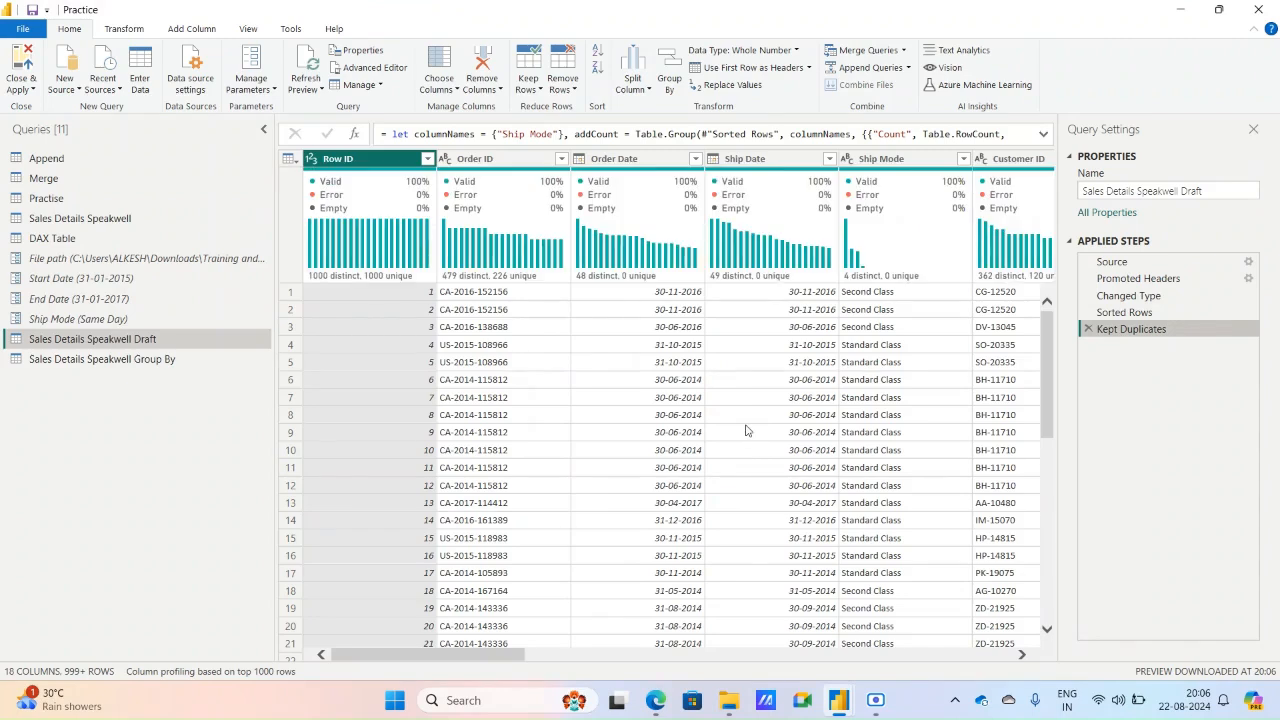
Compare the Sorted Rows and Kept Duplicates steps, and base the column profiling on the entire data set.
{"action": "left_click", "coordinate": [527, 84]}
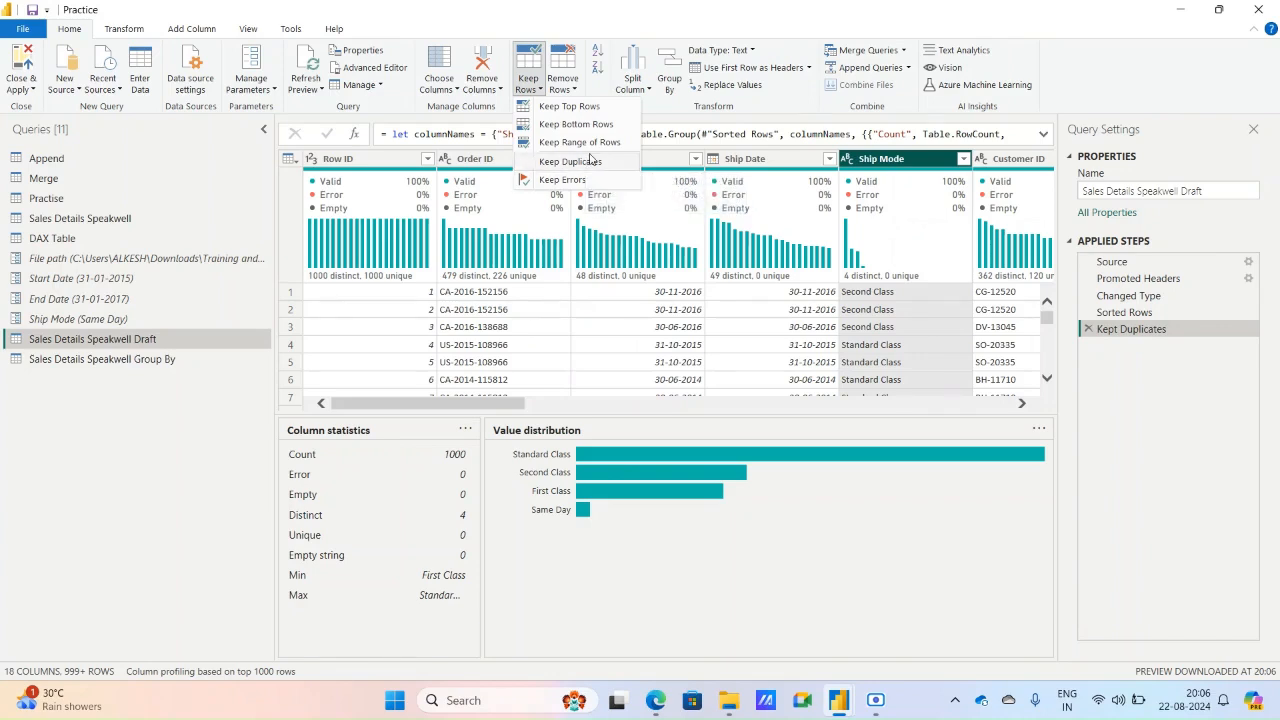
{"action": "left_click", "coordinate": [1165, 316]}
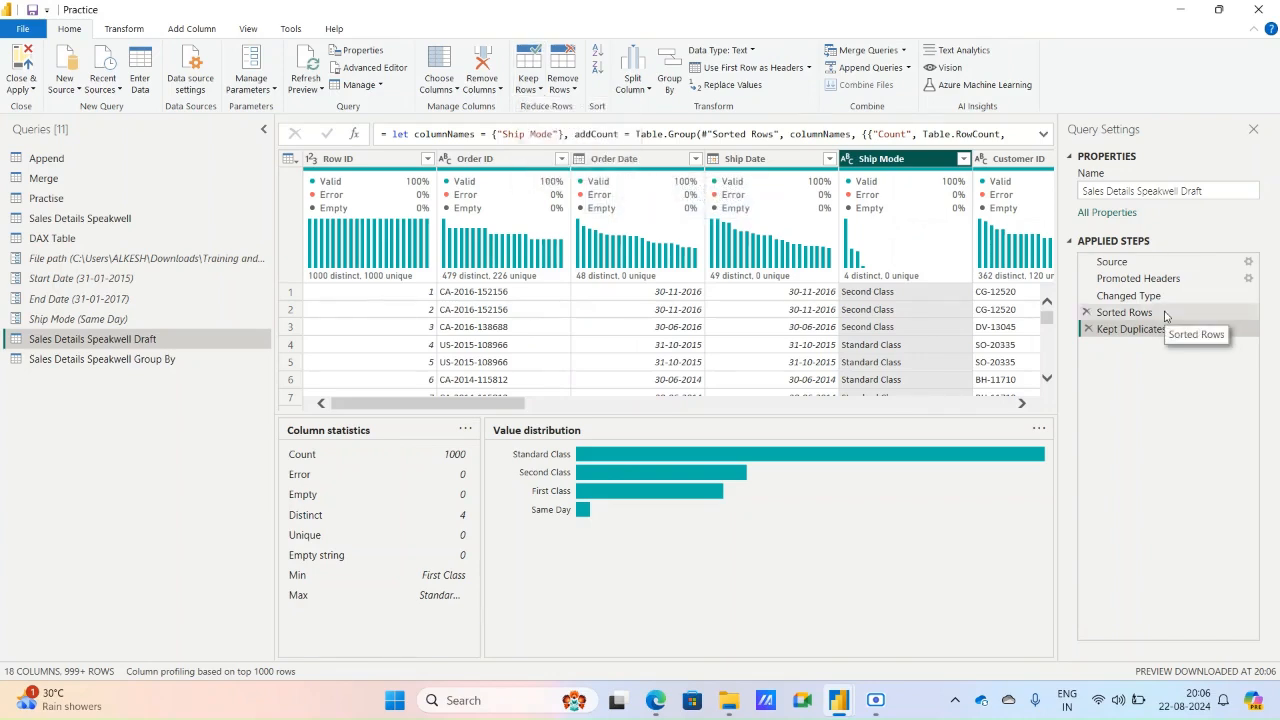
{"action": "left_click", "coordinate": [1165, 315]}
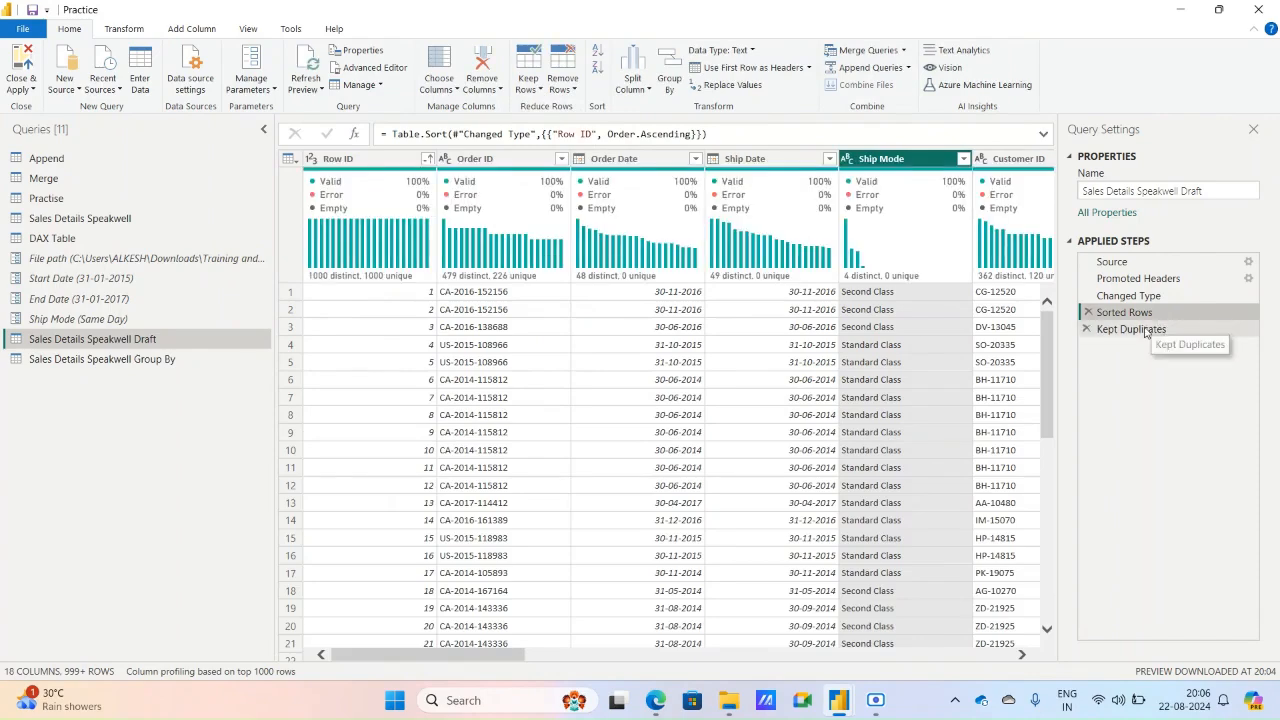
{"action": "left_click", "coordinate": [1146, 331]}
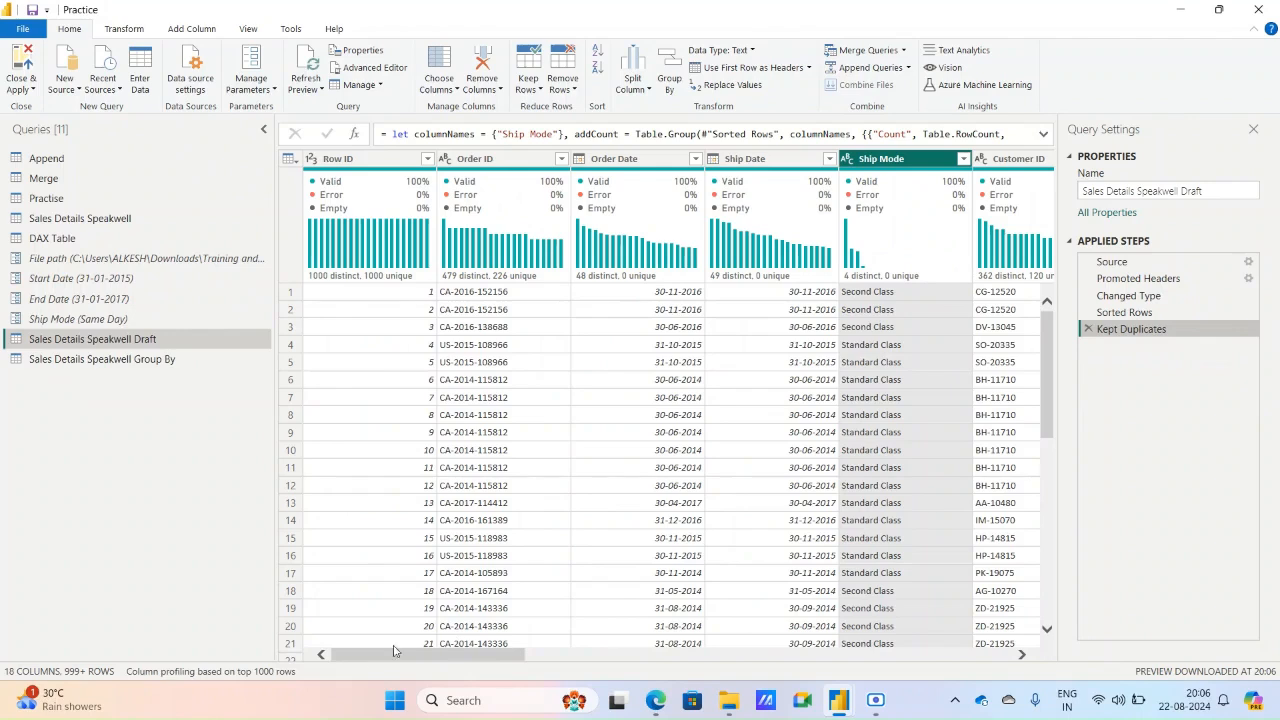
{"action": "left_click", "coordinate": [290, 672]}
{"action": "left_click", "coordinate": [290, 666]}
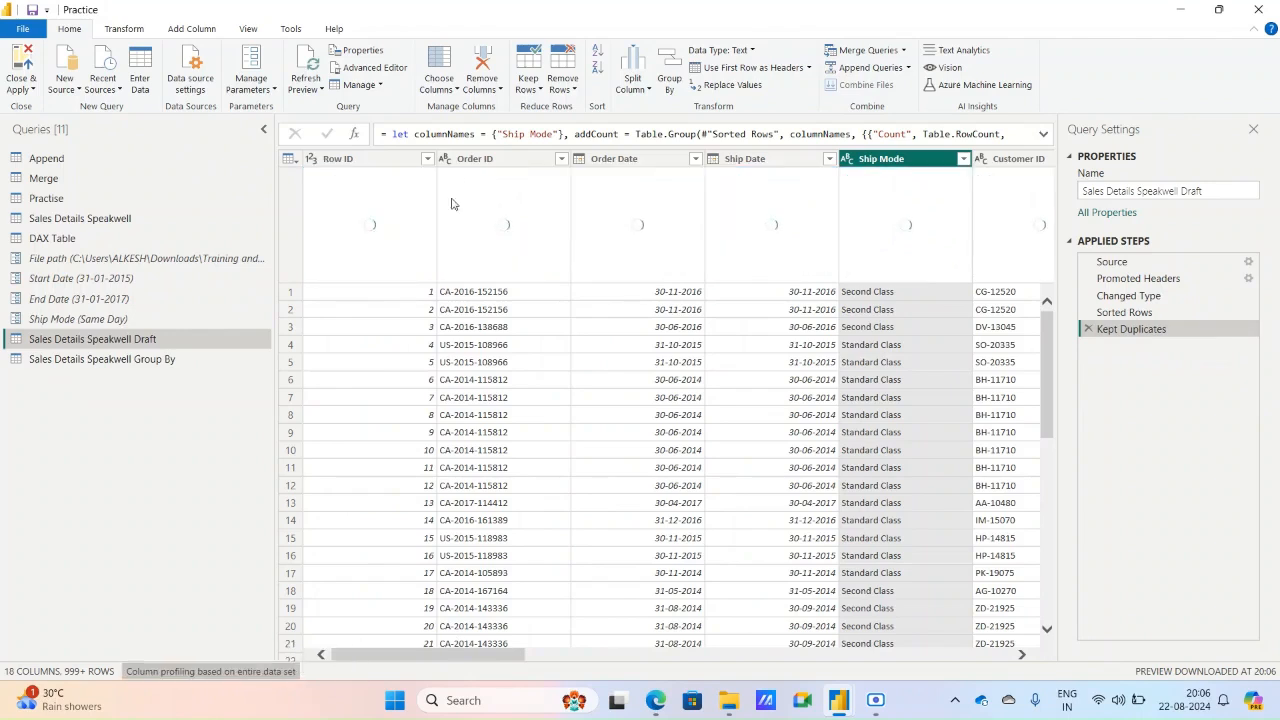
In the Practise query, keep only the rows with duplicate Students values, and delete that Kept Duplicates step.
{"action": "left_click", "coordinate": [528, 80]}
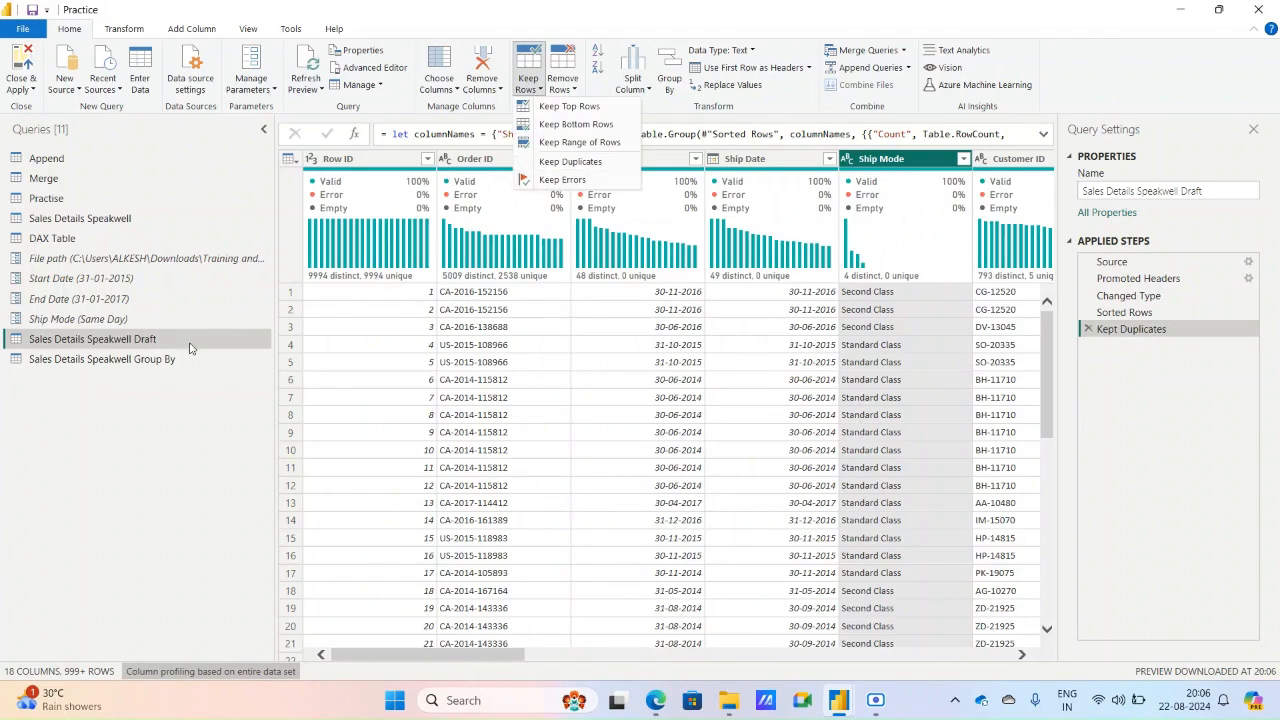
{"action": "left_click", "coordinate": [87, 225]}
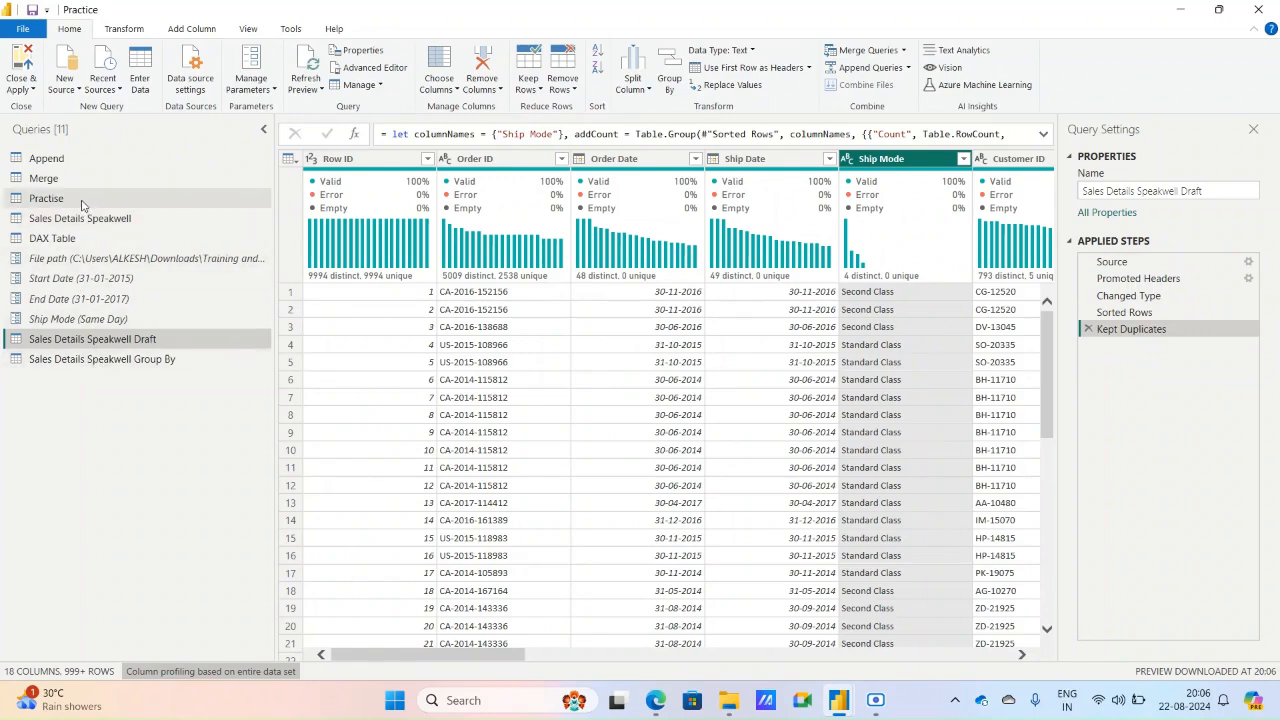
{"action": "left_click", "coordinate": [82, 200]}
{"action": "left_click", "coordinate": [543, 162]}
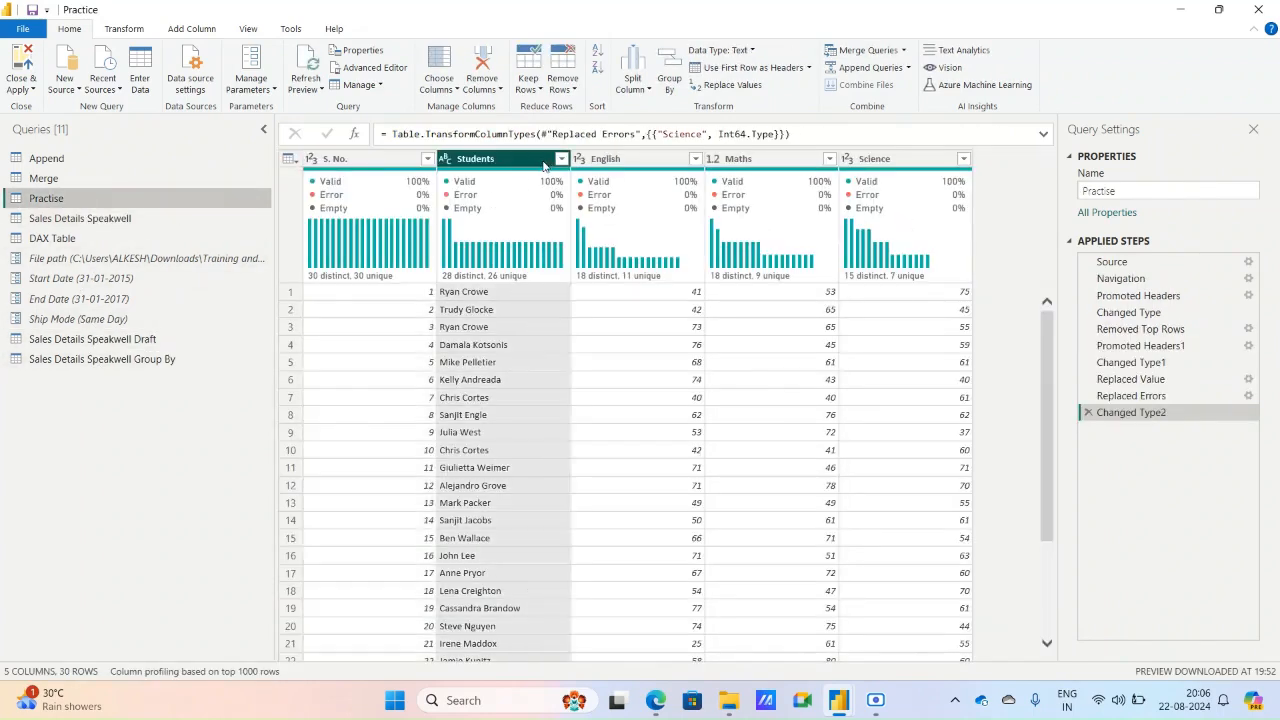
{"action": "left_click", "coordinate": [537, 88]}
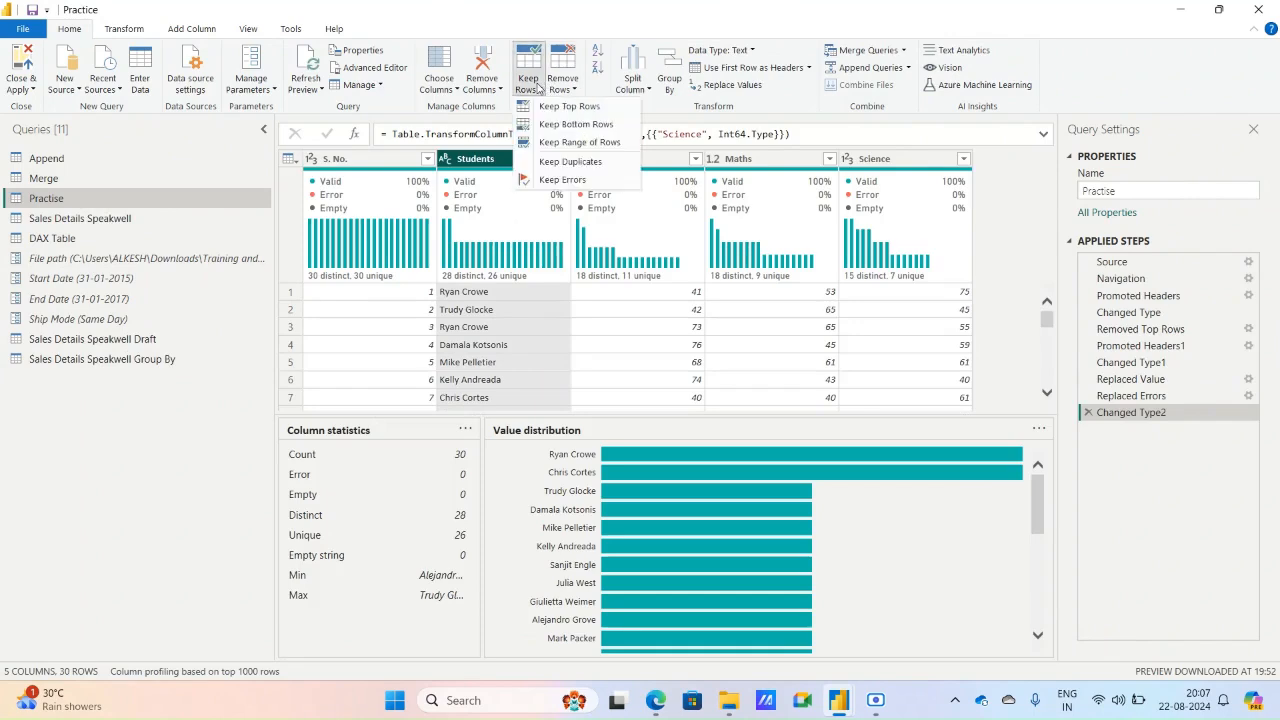
{"action": "left_click", "coordinate": [574, 164]}
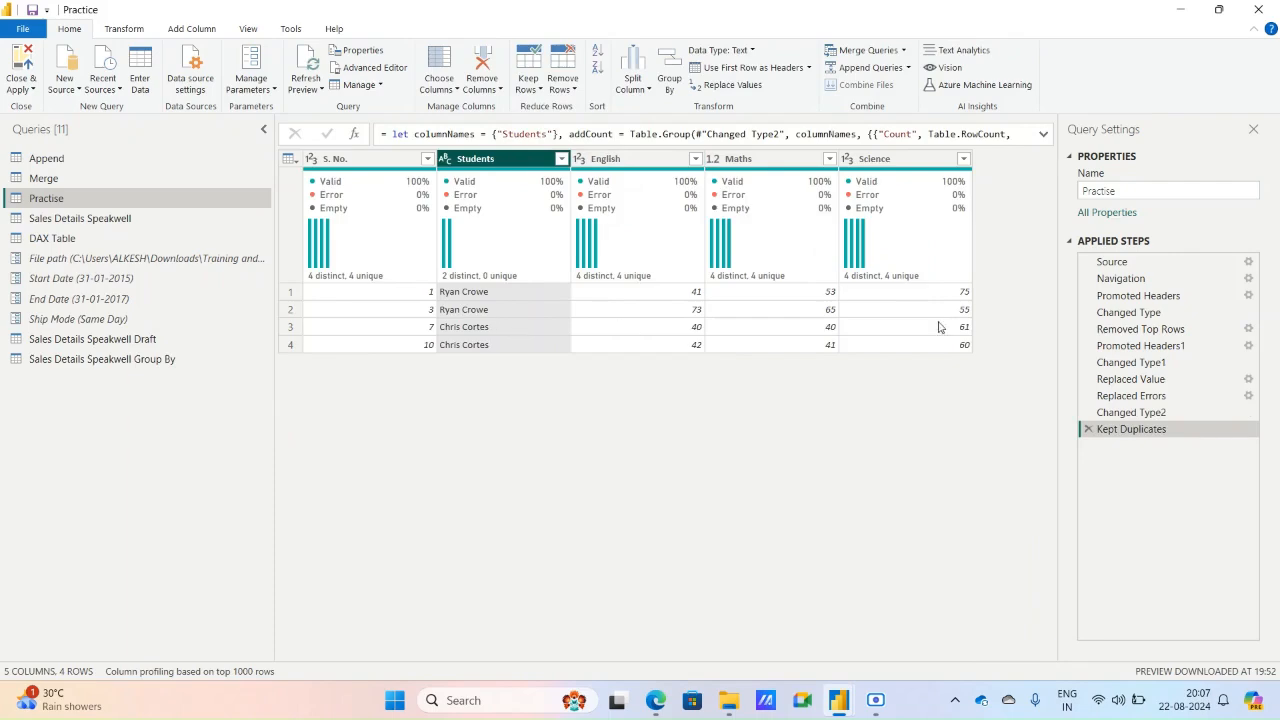
{"action": "left_click", "coordinate": [1089, 429]}
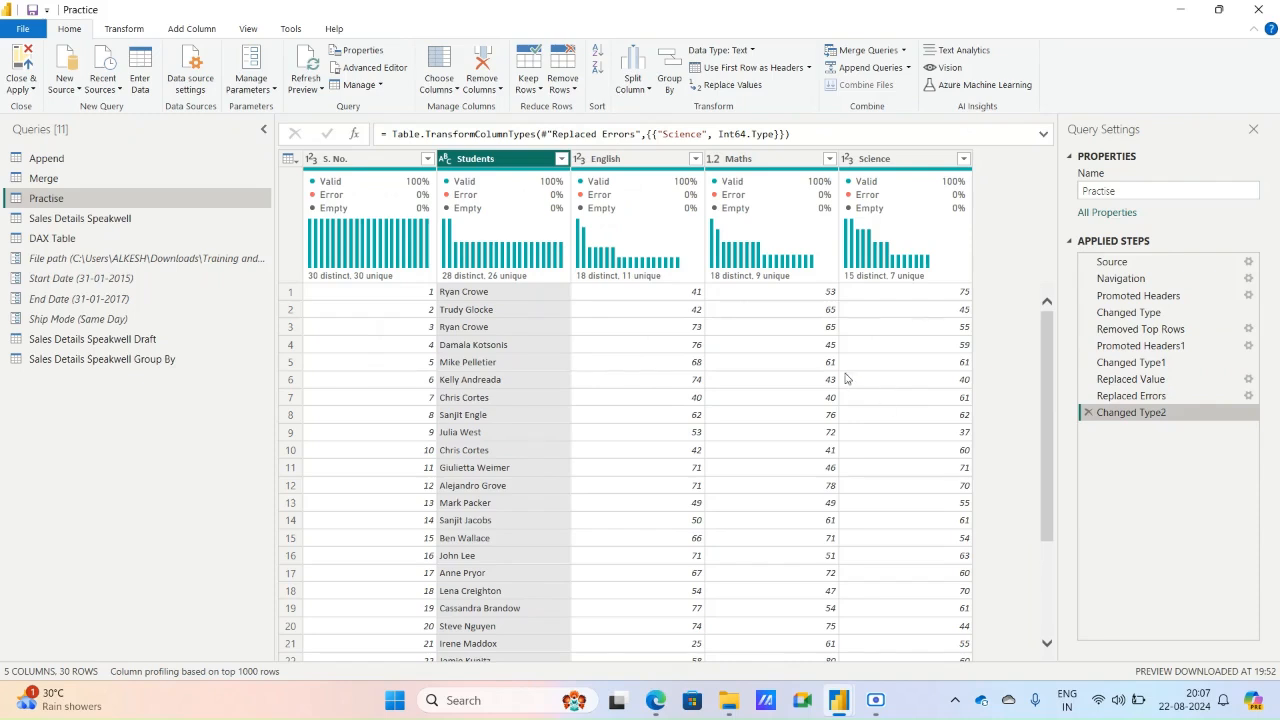
Remove the top 5 rows from the Practise table, and delete the resulting applied step.
{"action": "left_click", "coordinate": [519, 83]}
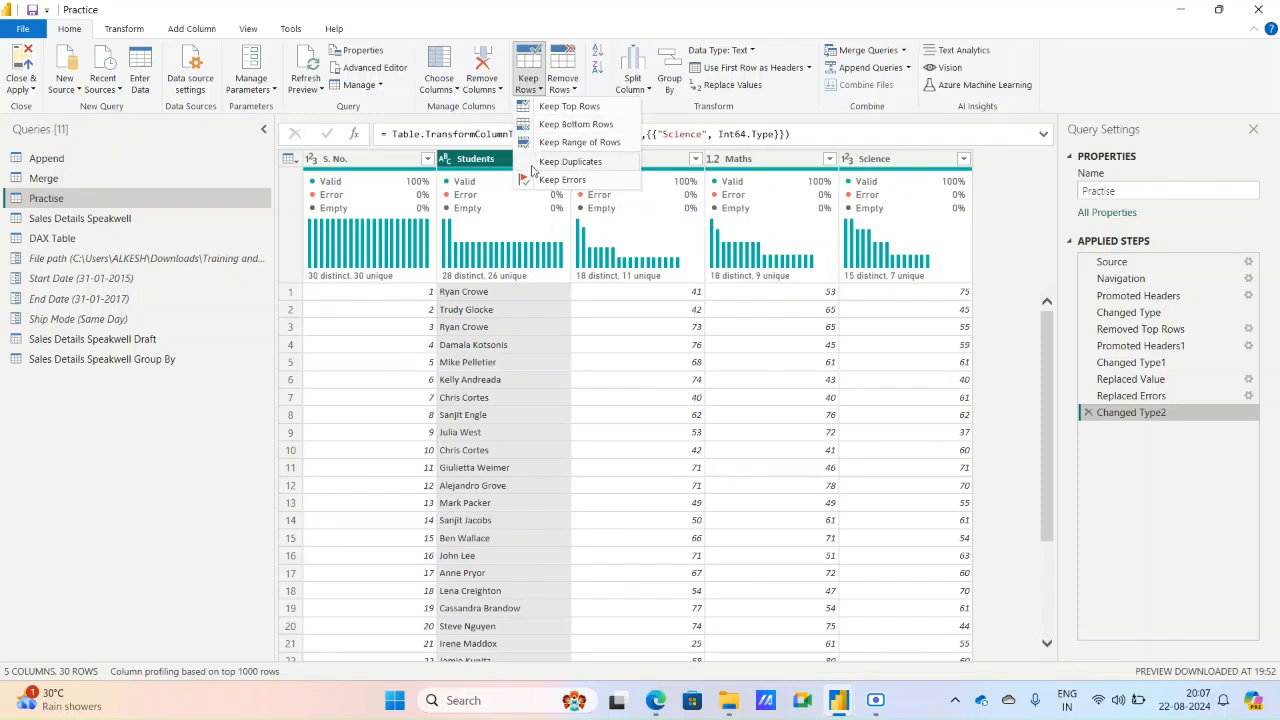
{"action": "left_click", "coordinate": [571, 91]}
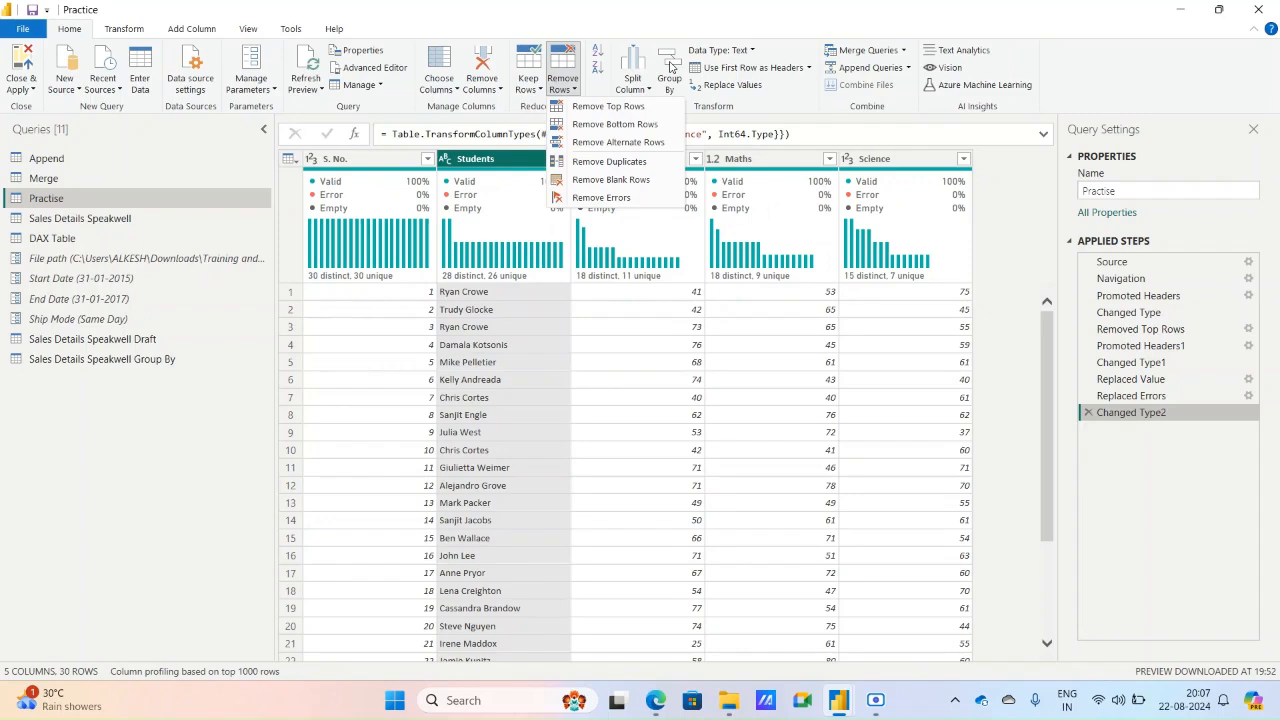
{"action": "left_click", "coordinate": [620, 108]}
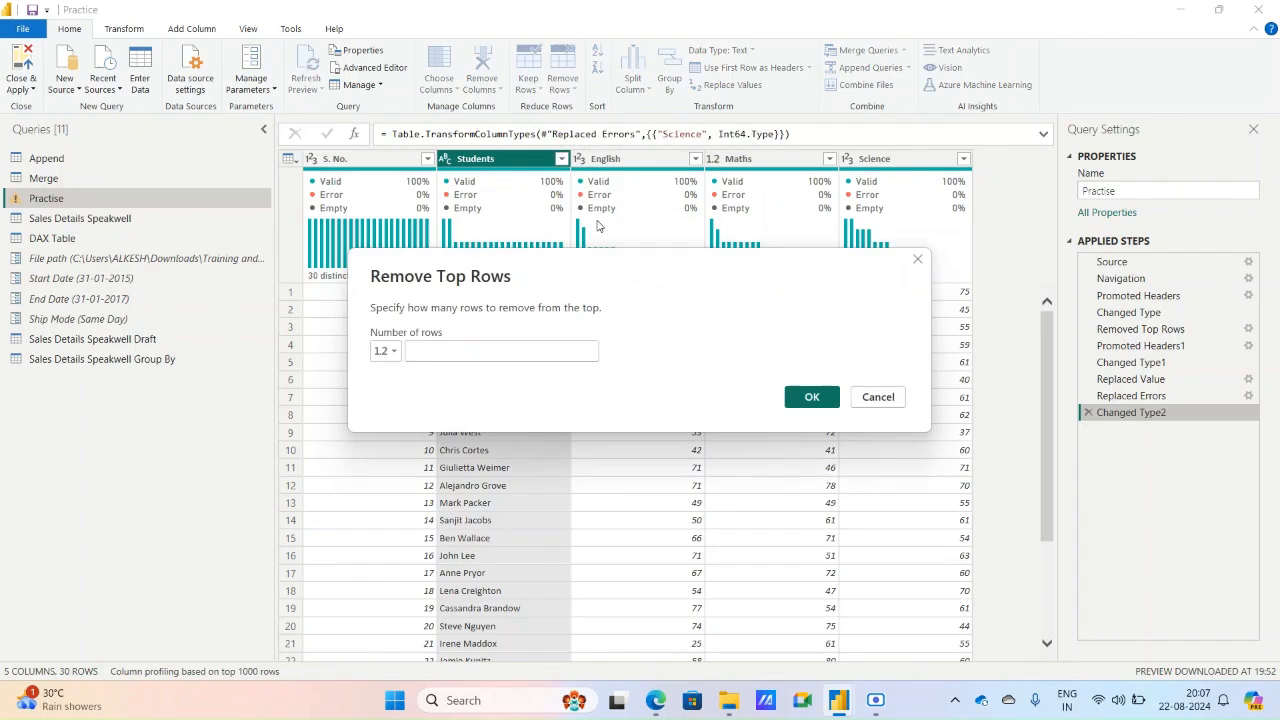
{"action": "left_click_drag", "start_coordinate": [614, 262], "coordinate": [861, 182]}
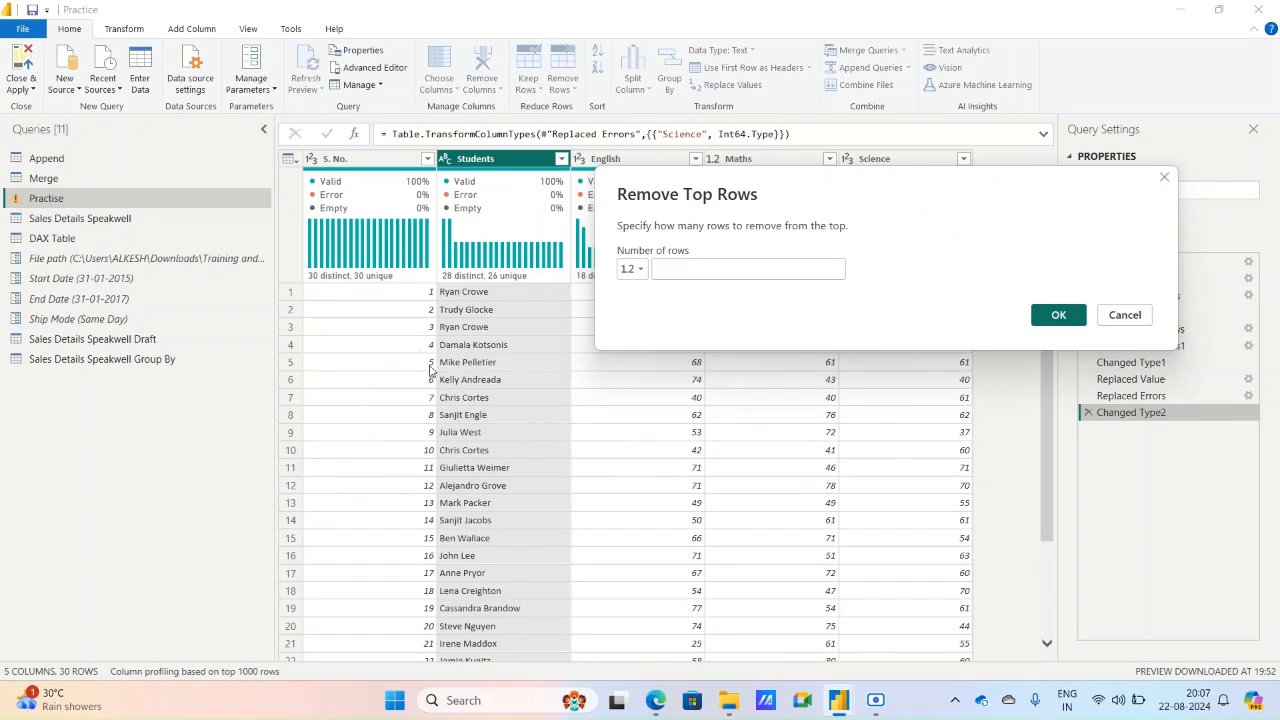
{"action": "left_click", "coordinate": [668, 269]}
{"action": "type", "text": "5"}
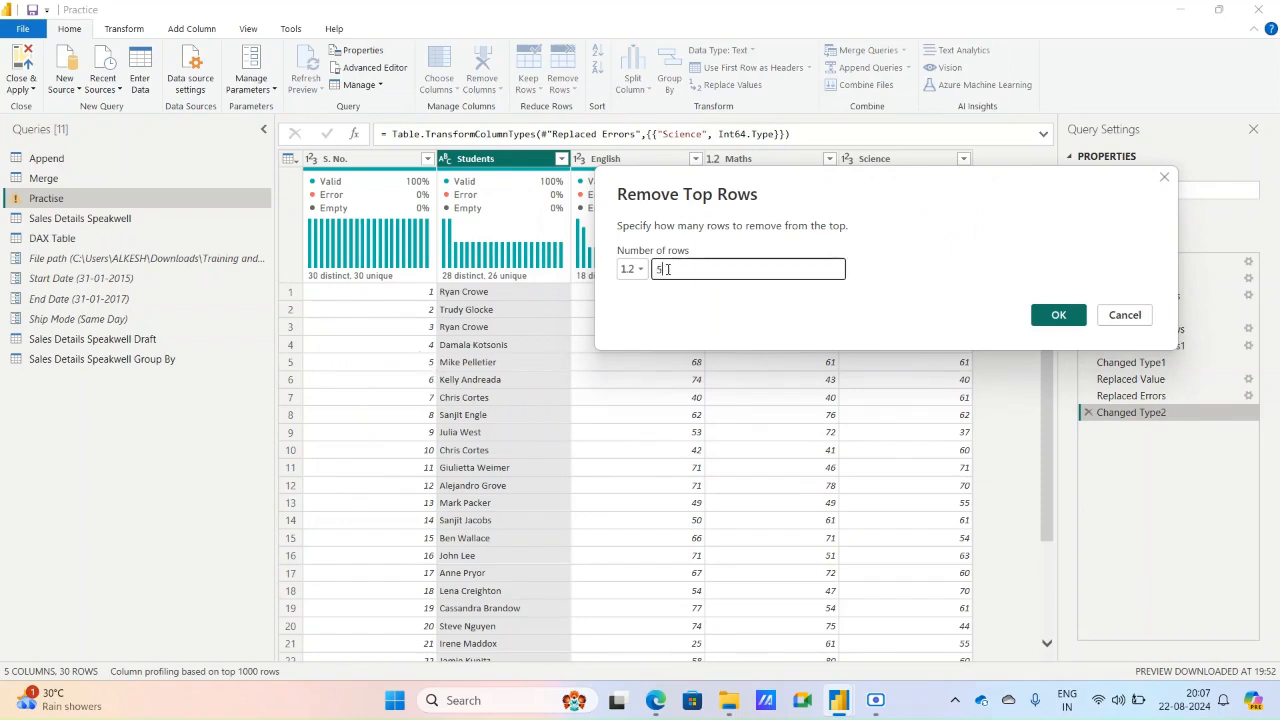
{"action": "left_click", "coordinate": [1040, 314]}
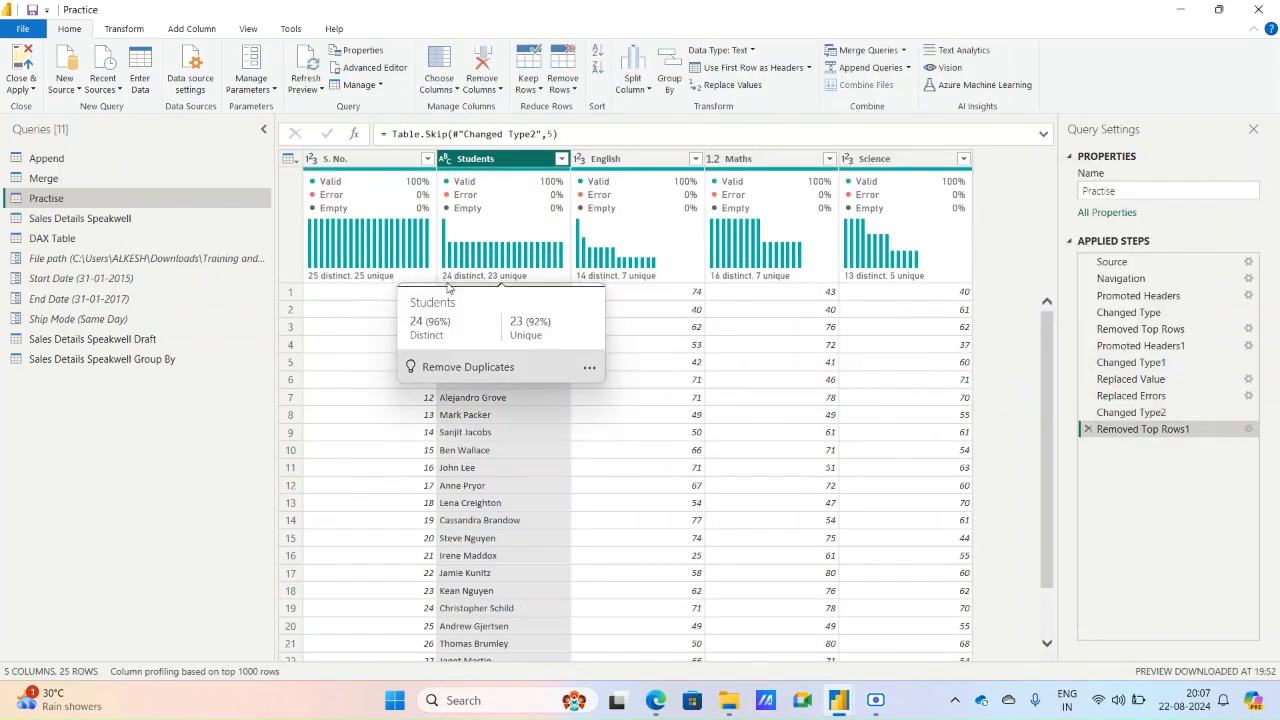
{"action": "left_click", "coordinate": [1089, 430]}
Remove the bottom 10 rows from the Practise table.
{"action": "left_click", "coordinate": [562, 84]}
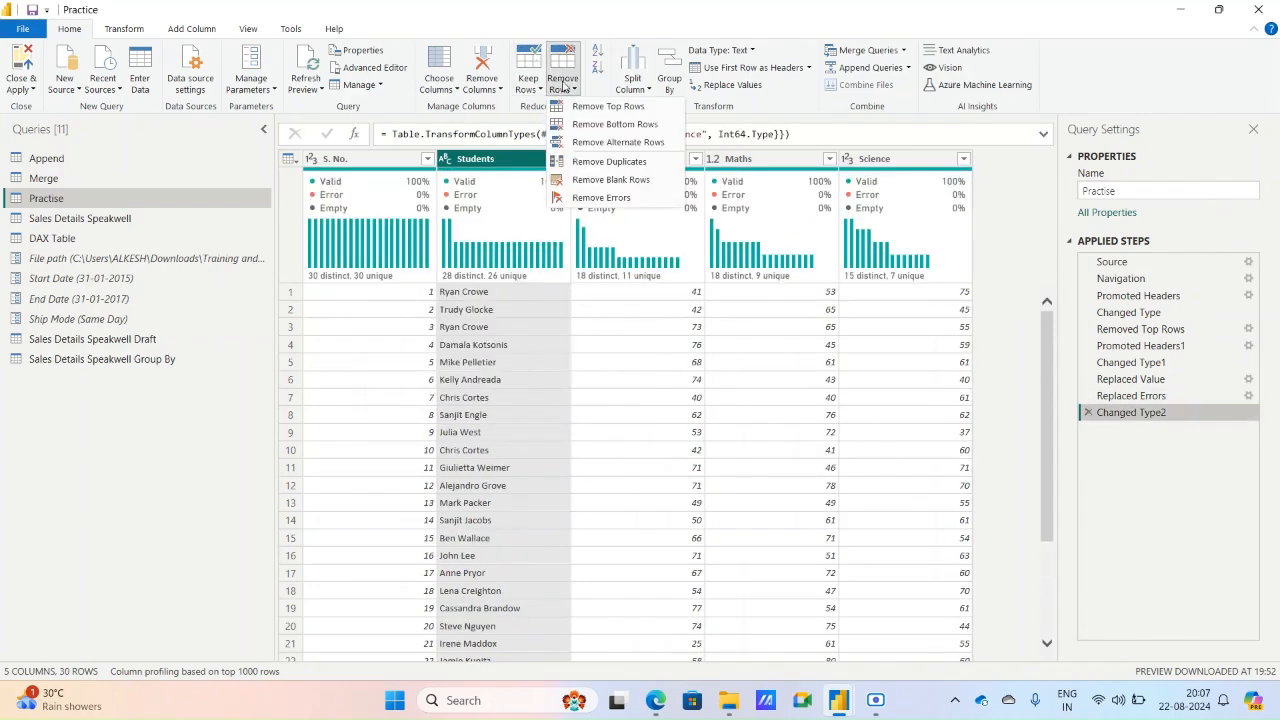
{"action": "left_click", "coordinate": [612, 124]}
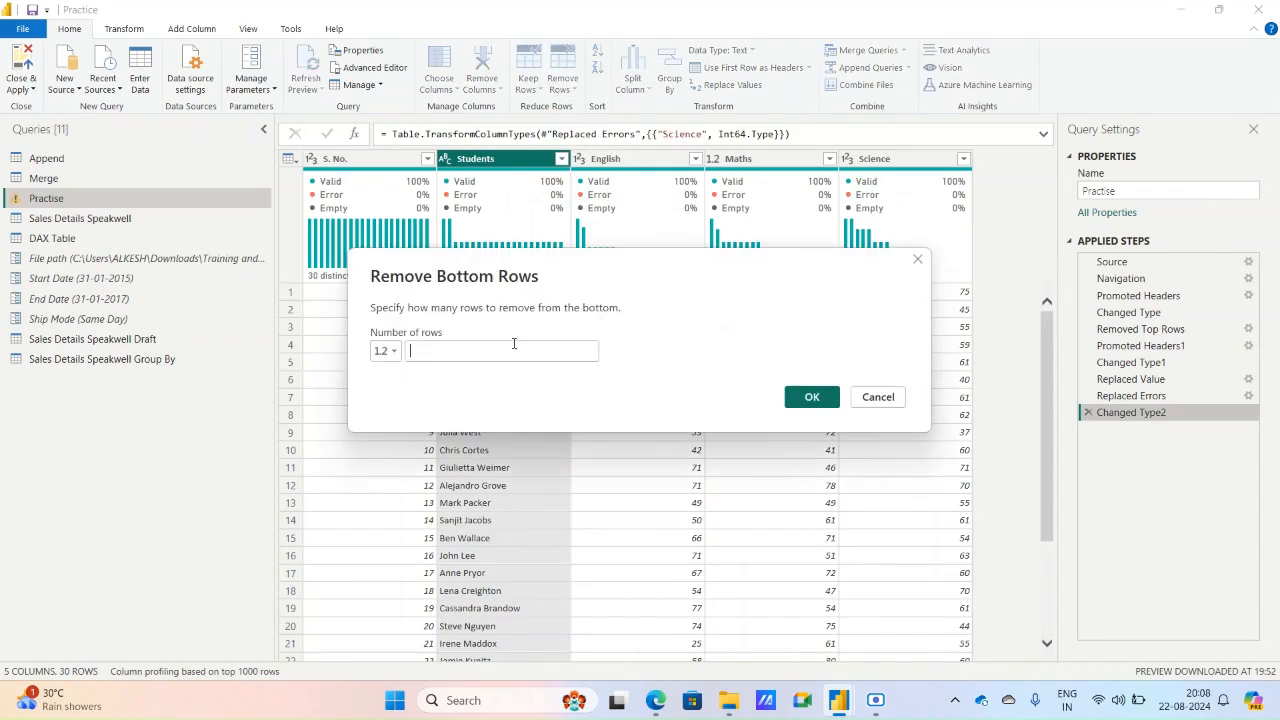
{"action": "type", "text": "10"}
{"action": "left_click", "coordinate": [812, 397]}
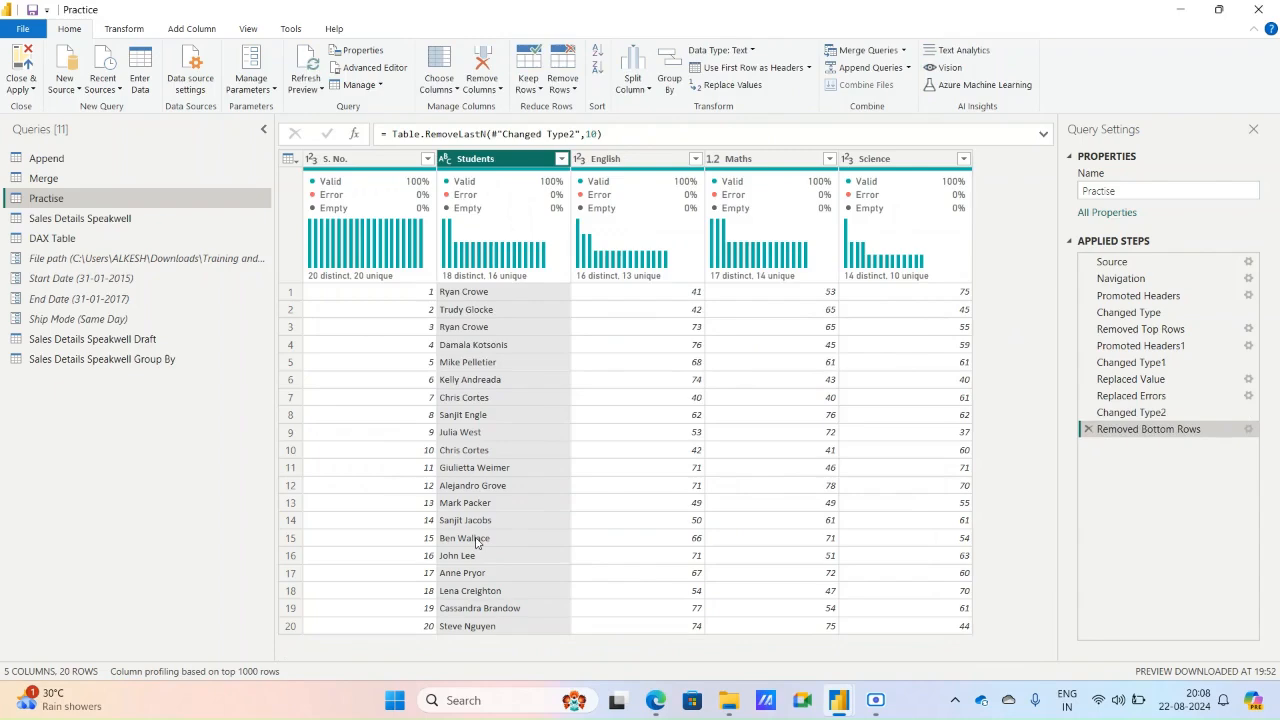
Compare the table at the Changed Type2 and Removed Bottom Rows steps, and delete the Removed Bottom Rows step.
{"action": "left_click", "coordinate": [1190, 413]}
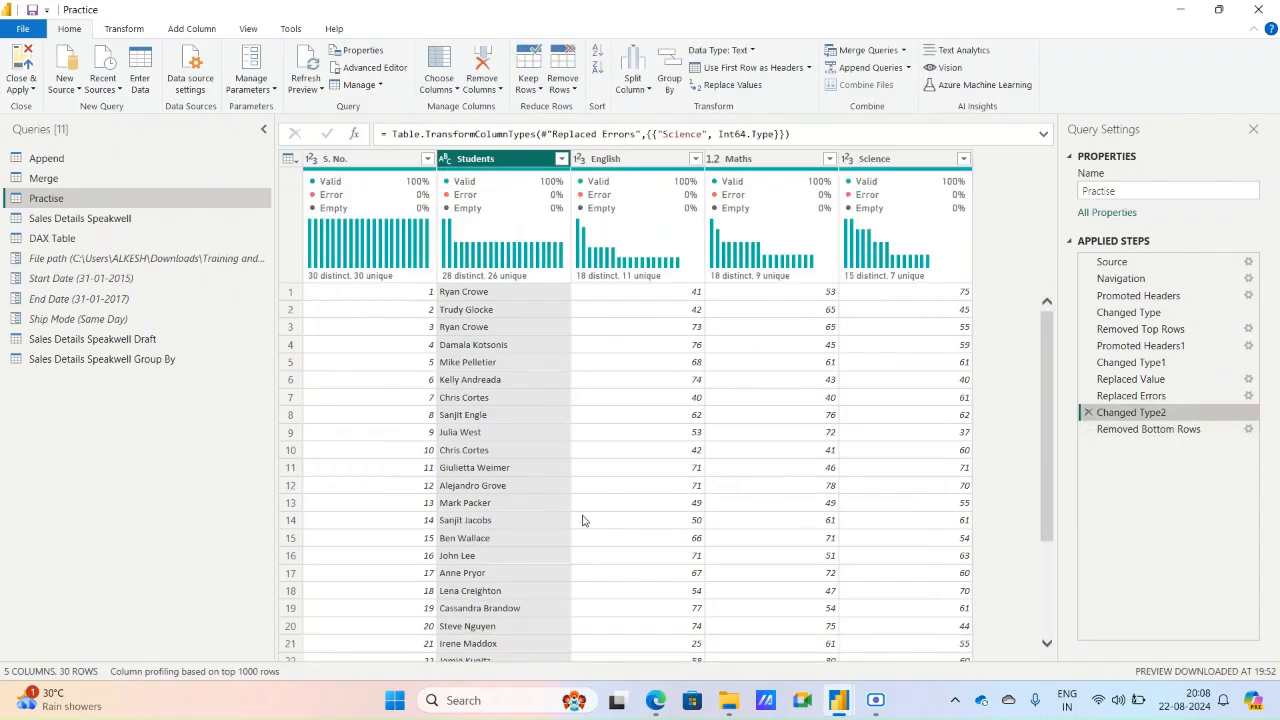
{"action": "left_click", "coordinate": [1145, 429]}
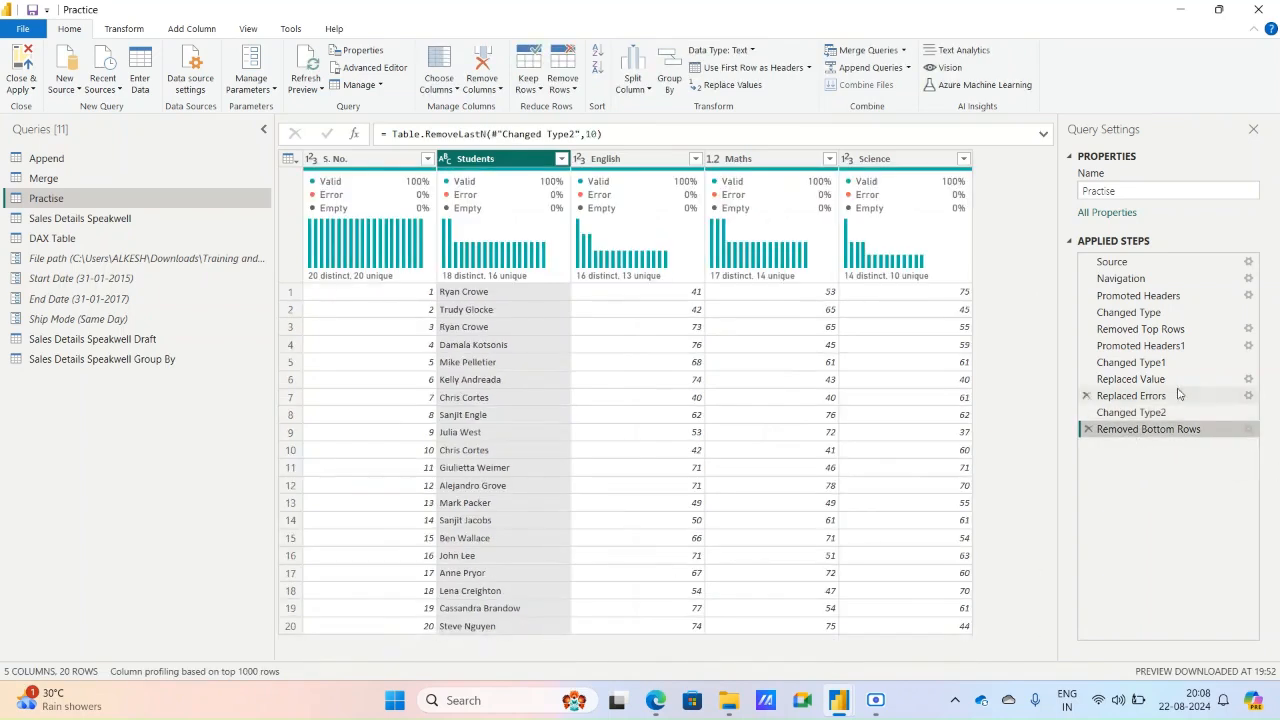
{"action": "left_click", "coordinate": [1087, 429]}
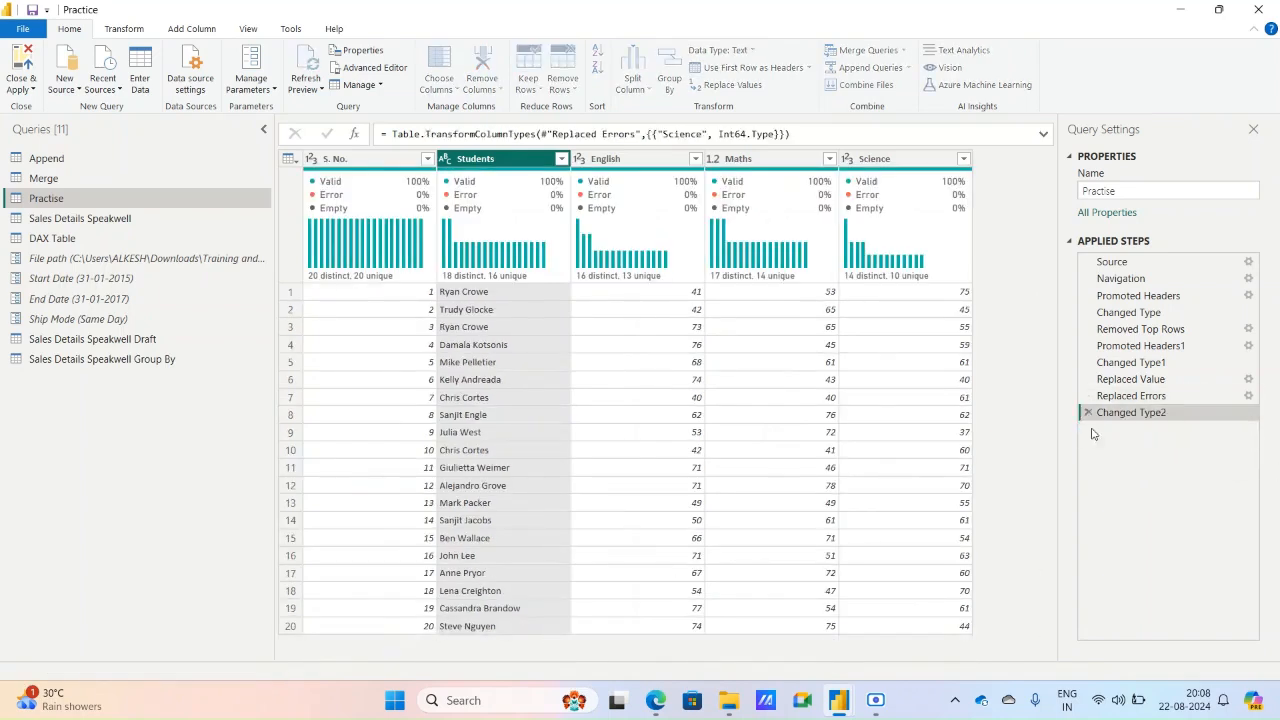
Remove alternate rows from the Practise table, with first row to remove 5, 5 rows to remove and 5 rows to keep.
{"action": "left_click", "coordinate": [562, 75]}
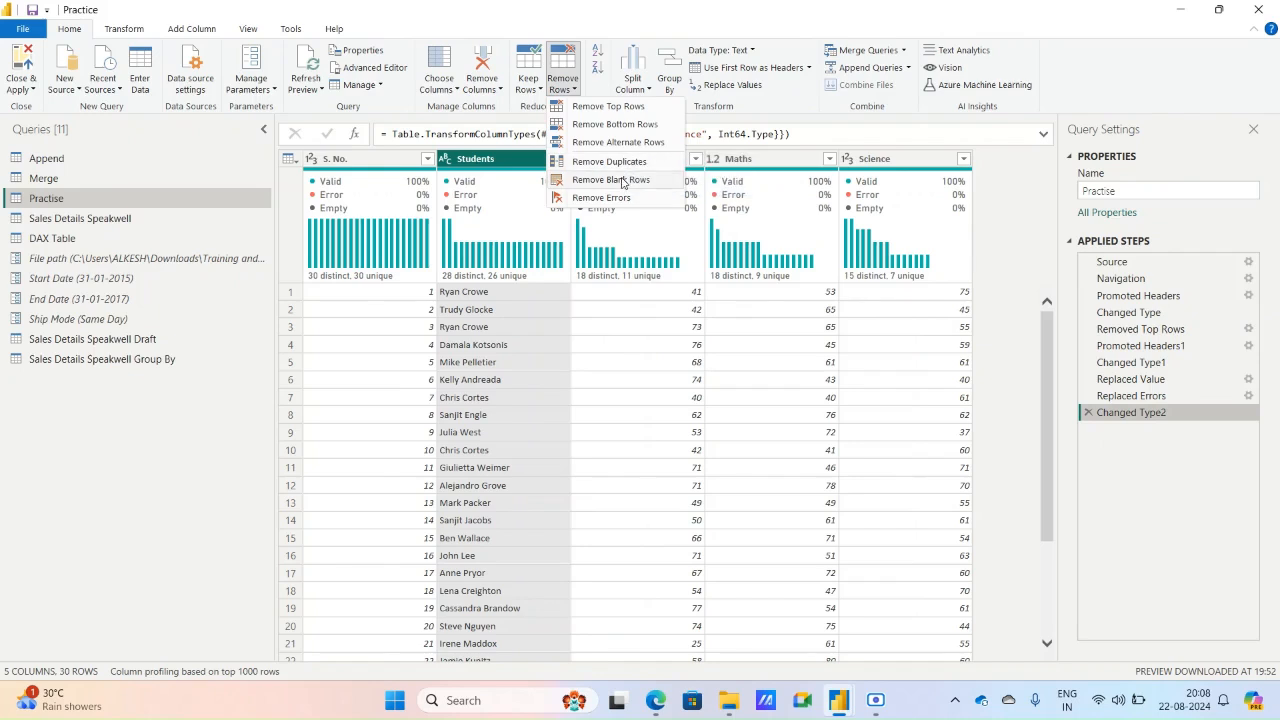
{"action": "left_click", "coordinate": [619, 143]}
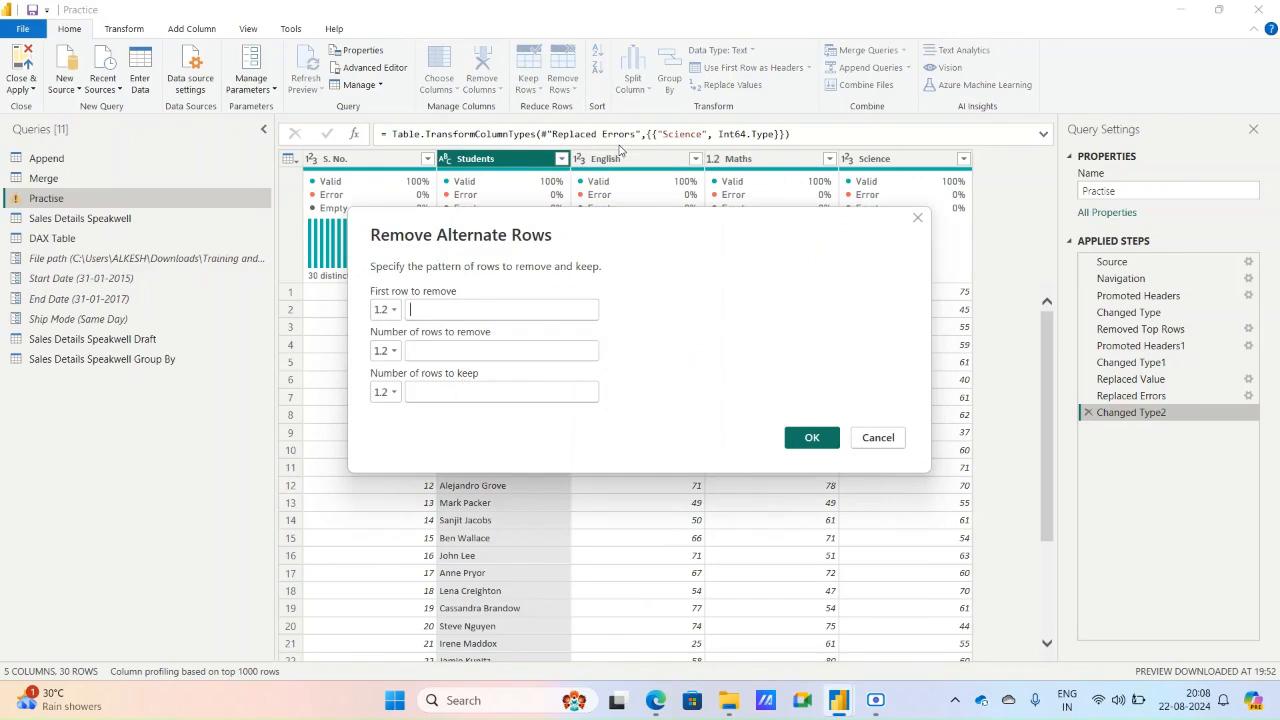
{"action": "type", "text": "5"}
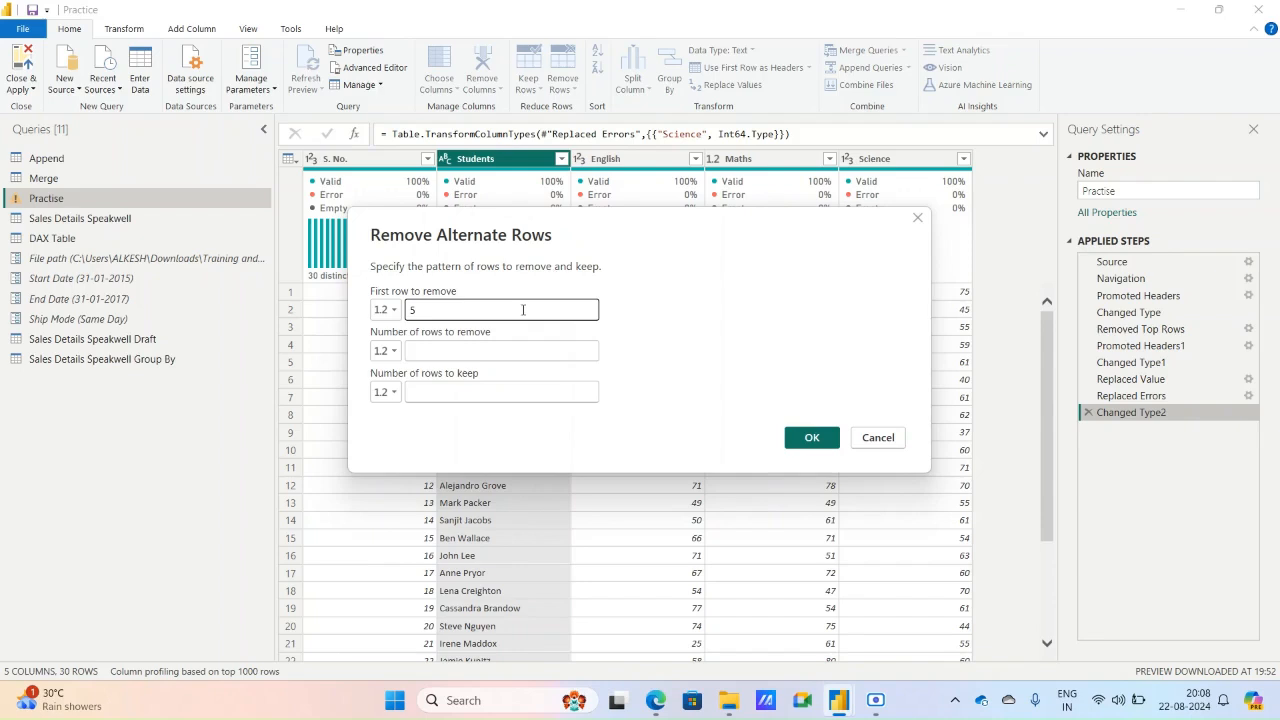
{"action": "left_click", "coordinate": [476, 350]}
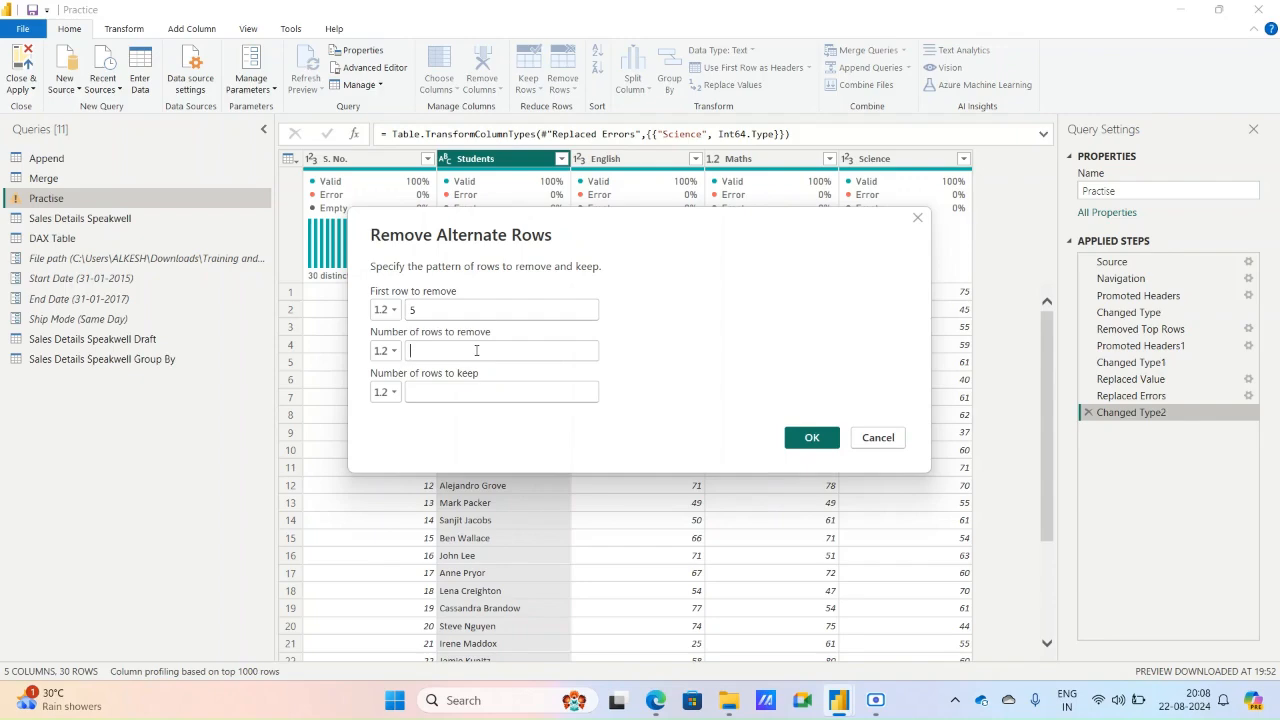
{"action": "type", "text": "5"}
{"action": "left_click", "coordinate": [460, 386]}
{"action": "type", "text": "5"}
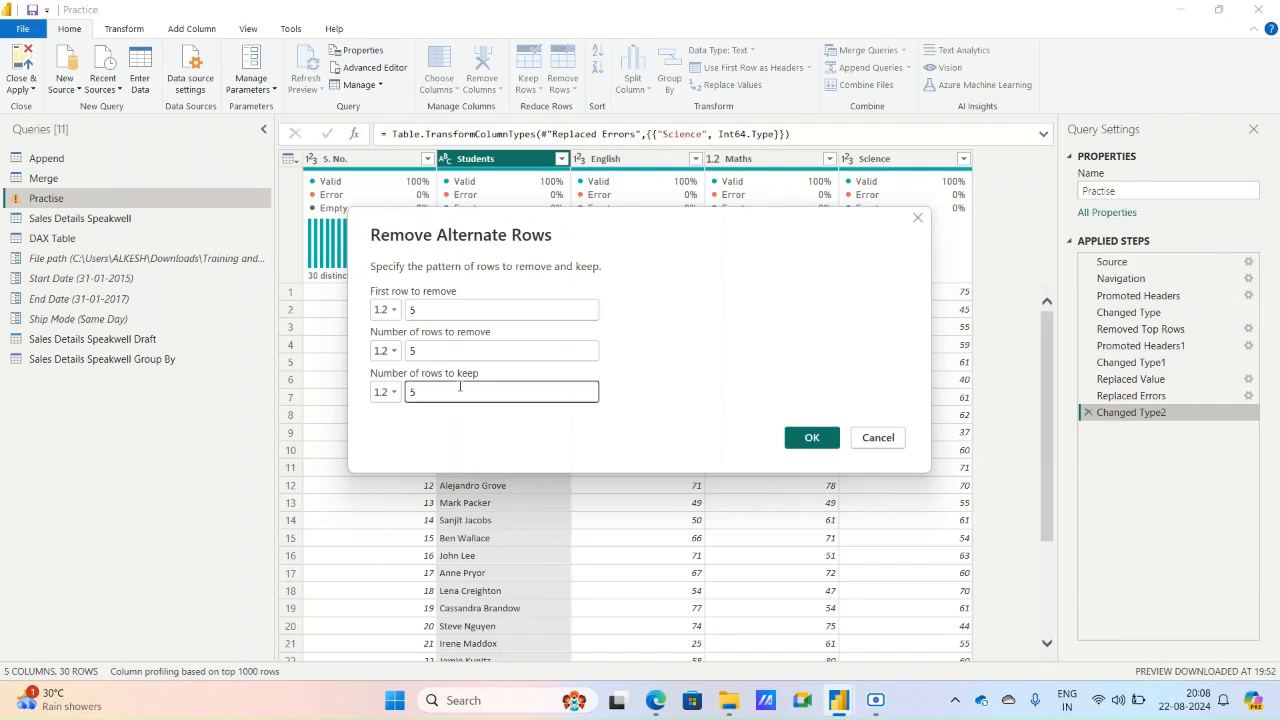
{"action": "left_click", "coordinate": [717, 348]}
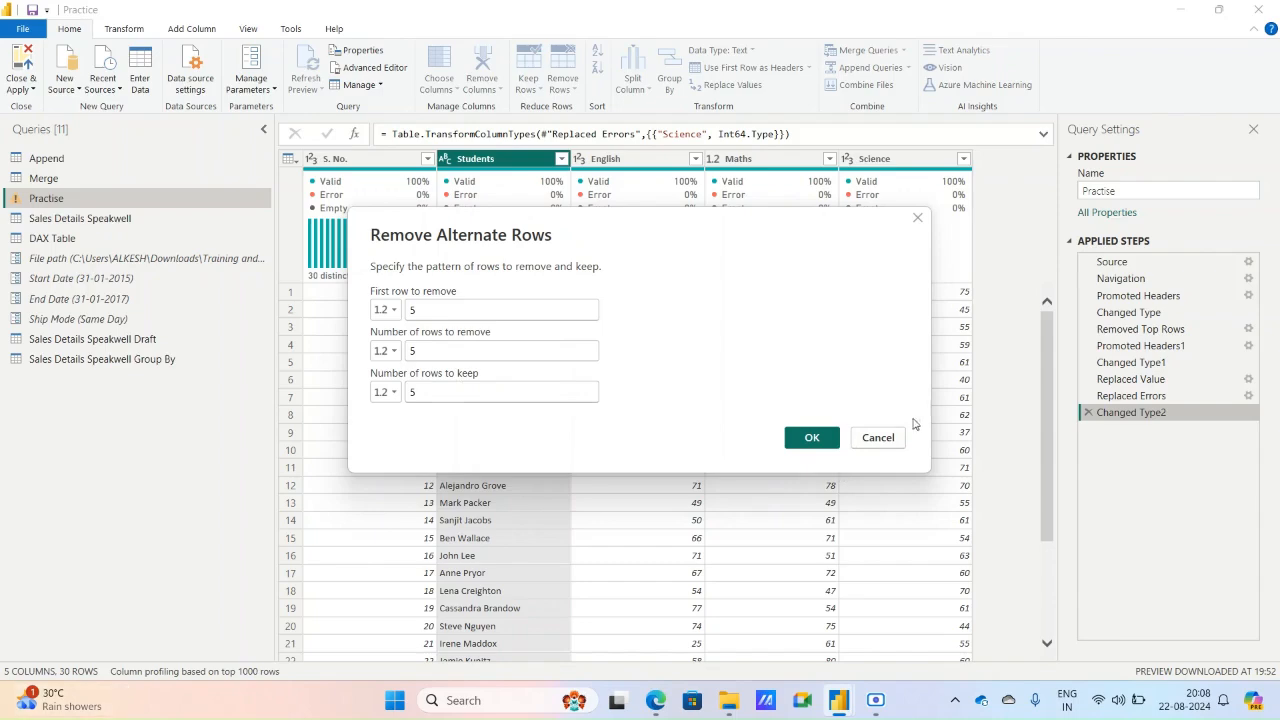
{"action": "left_click", "coordinate": [811, 438]}
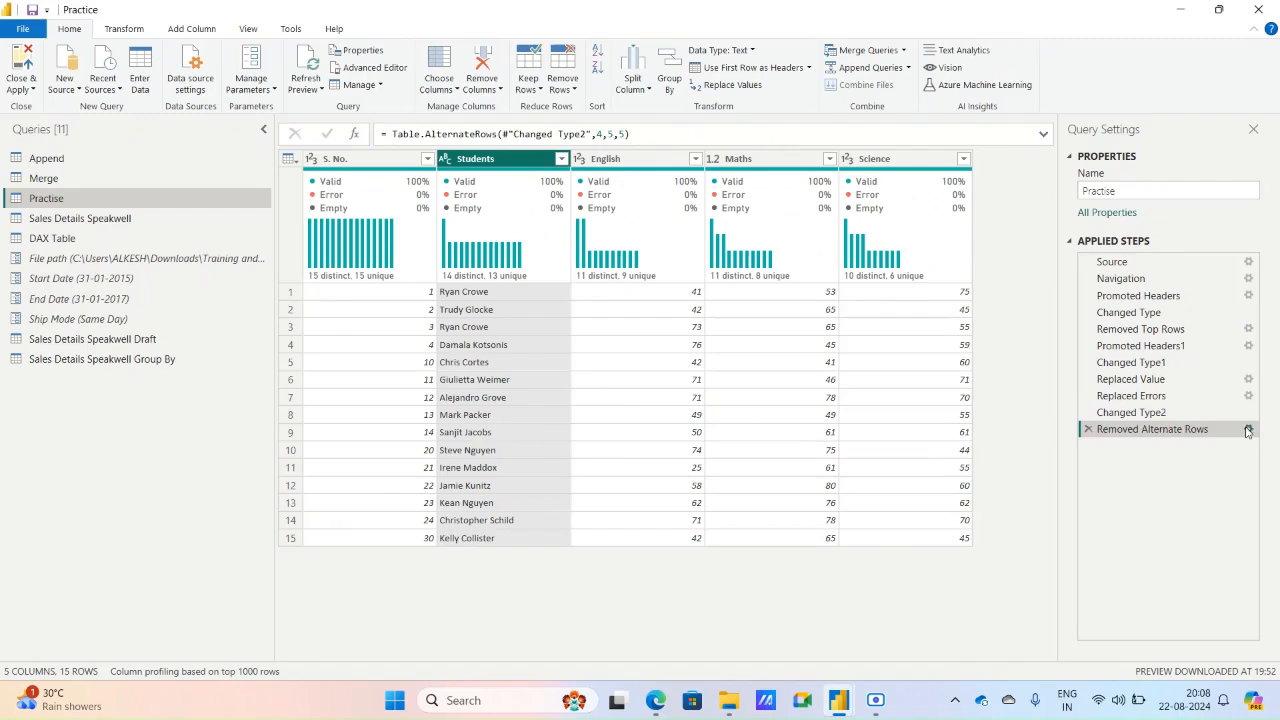
Reopen the Removed Alternate Rows step's settings and move the dialog clear of the S. No. and Students columns.
{"action": "left_click", "coordinate": [1248, 429]}
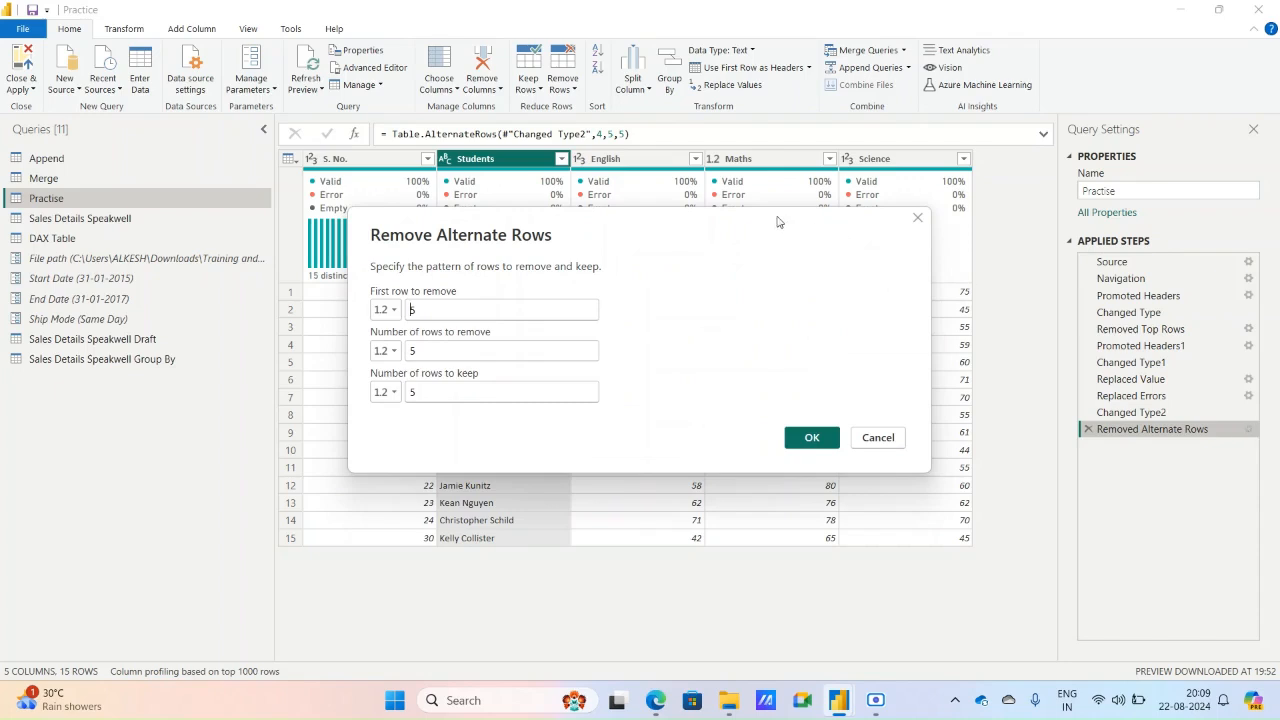
{"action": "left_click_drag", "start_coordinate": [685, 230], "coordinate": [943, 170]}
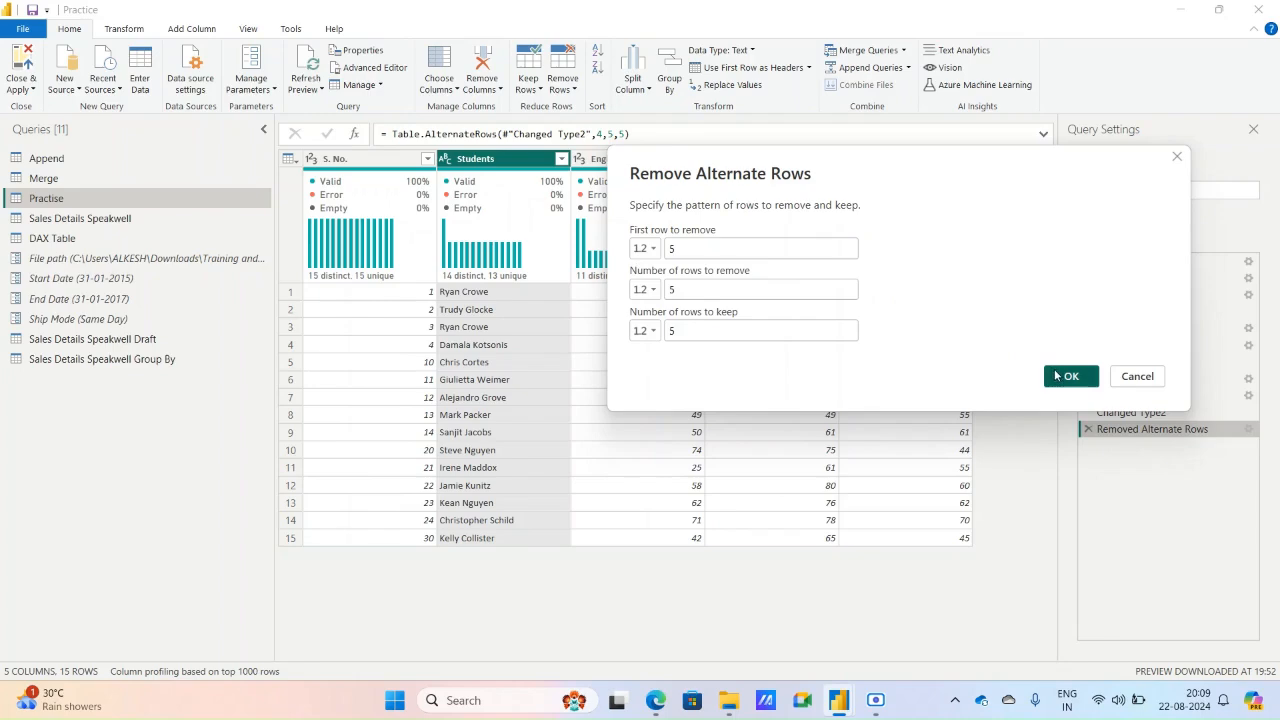
Delete the Removed Alternate Rows step from the Practise query, and close the editor with the changes applied.
{"action": "left_click", "coordinate": [1063, 376]}
{"action": "left_click", "coordinate": [1089, 430]}
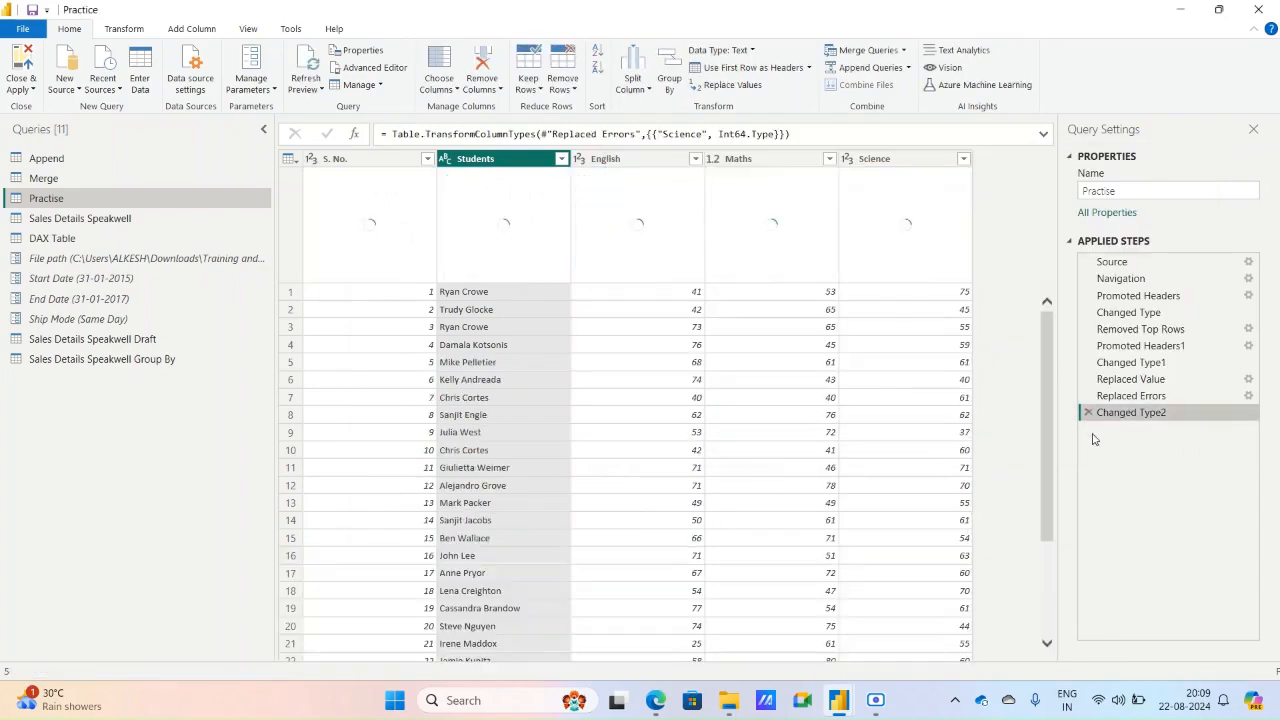
{"action": "left_click", "coordinate": [34, 89]}
{"action": "left_click", "coordinate": [42, 105]}
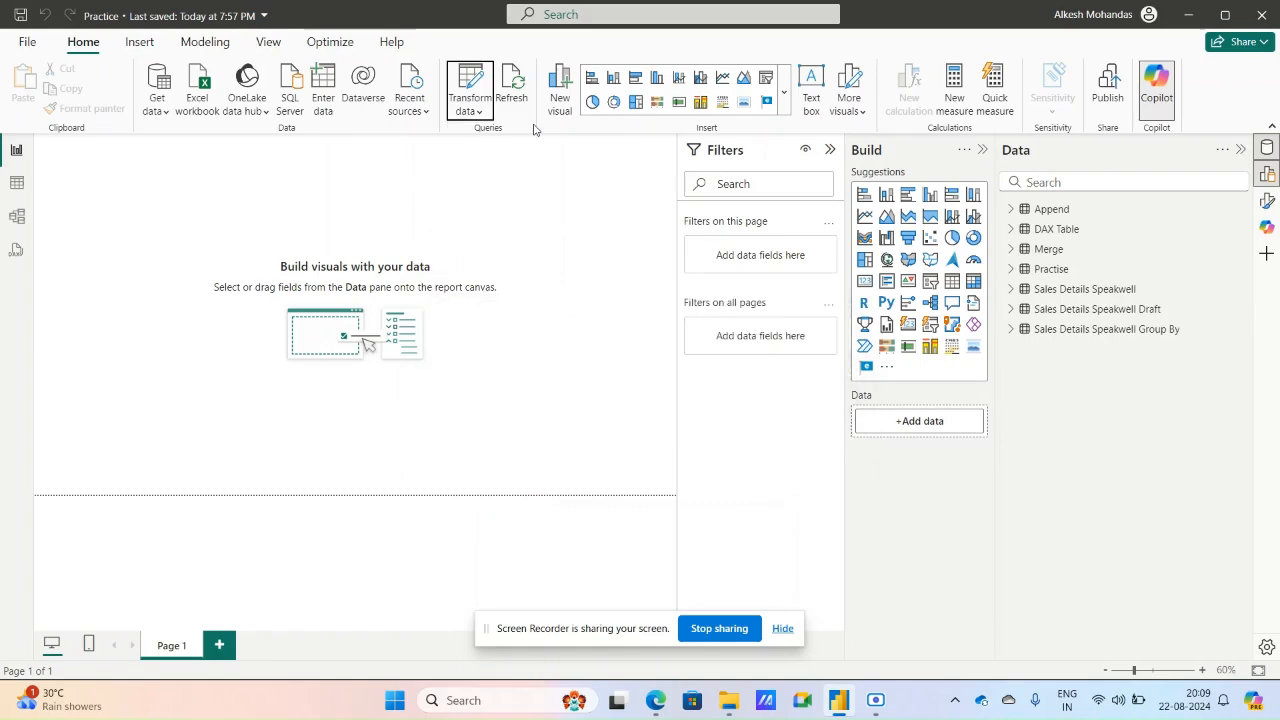
Reopen the Power Query Editor and show the Sales Details Speakwell Group By query.
{"action": "left_click", "coordinate": [460, 110]}
{"action": "left_click", "coordinate": [487, 136]}
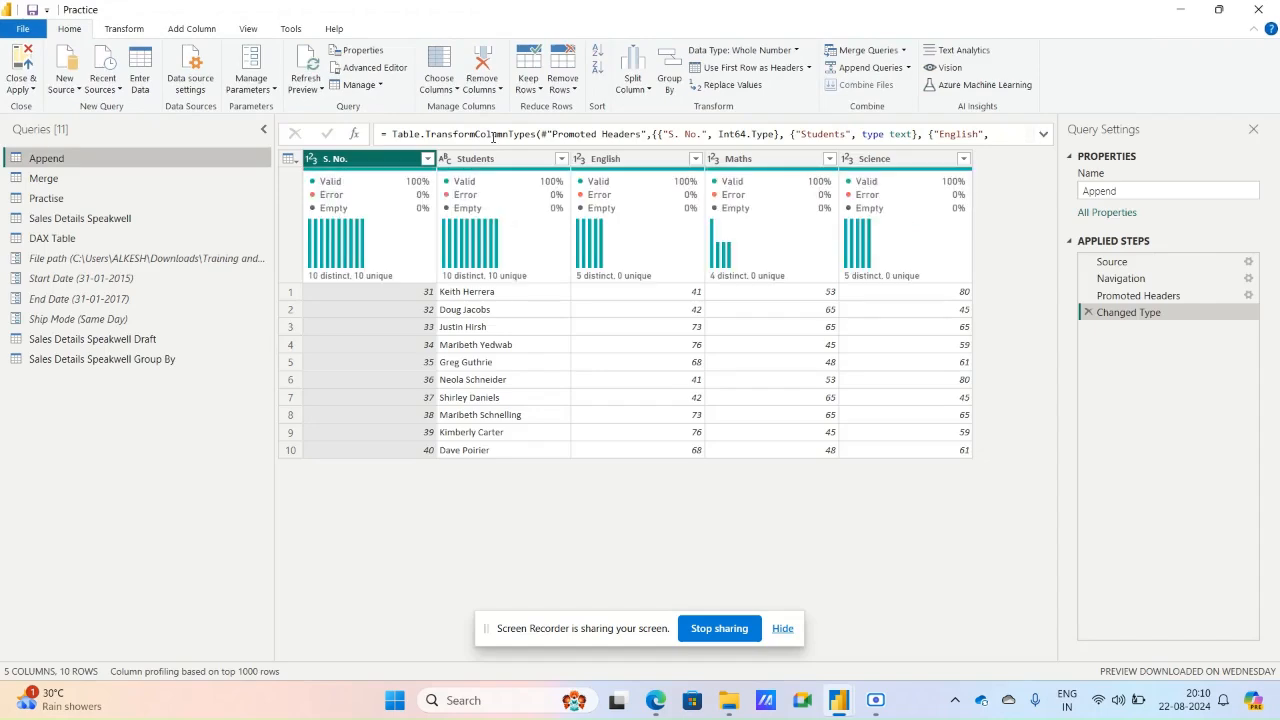
{"action": "left_click", "coordinate": [101, 366]}
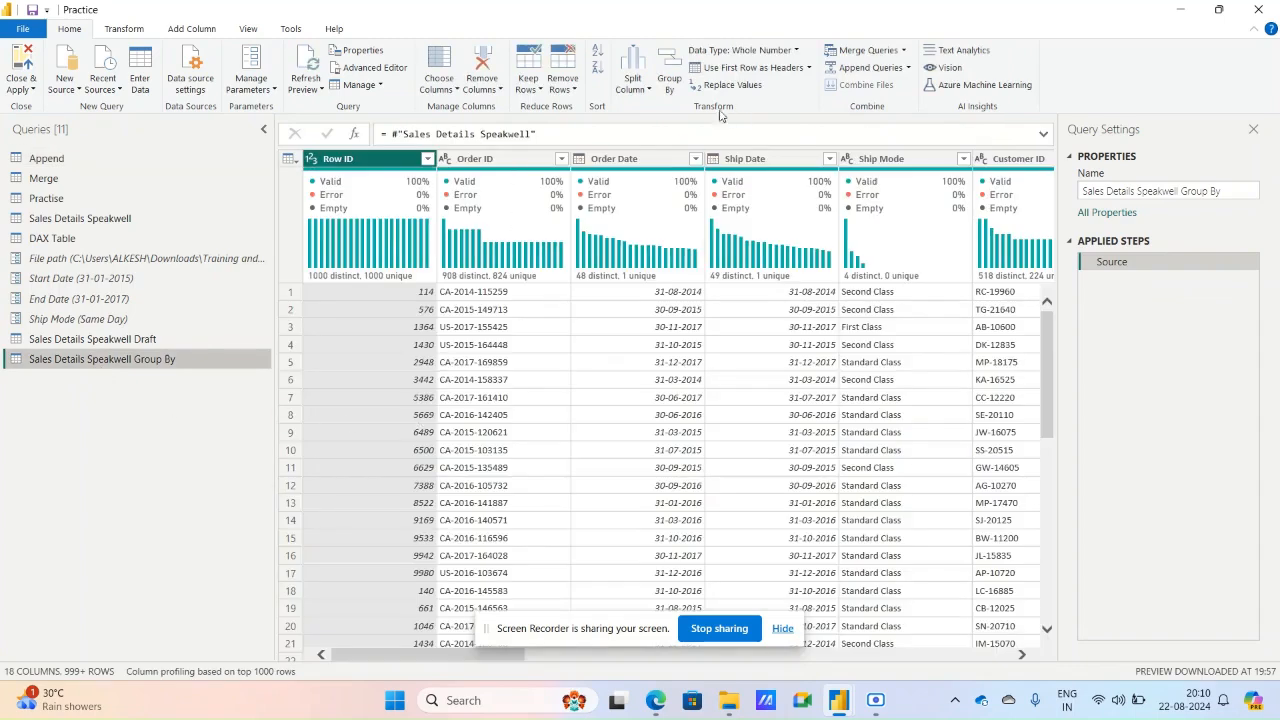
Filter the Product Name column to #10- 4 1/8" x 9 1/2" Recycled Envelopes and examine the matching Cost per unit and Sales per unit values.
{"action": "left_click", "coordinate": [598, 639]}
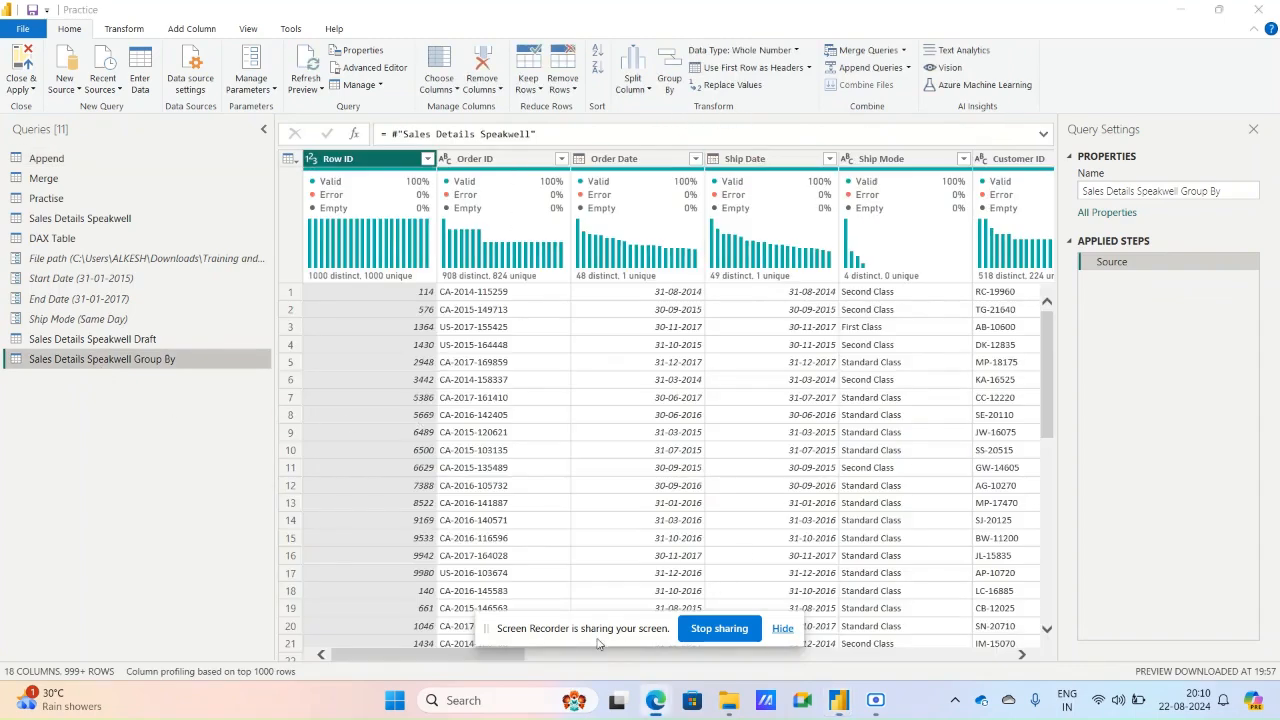
{"action": "left_click_drag", "start_coordinate": [598, 643], "coordinate": [497, 333]}
{"action": "left_click", "coordinate": [544, 667]}
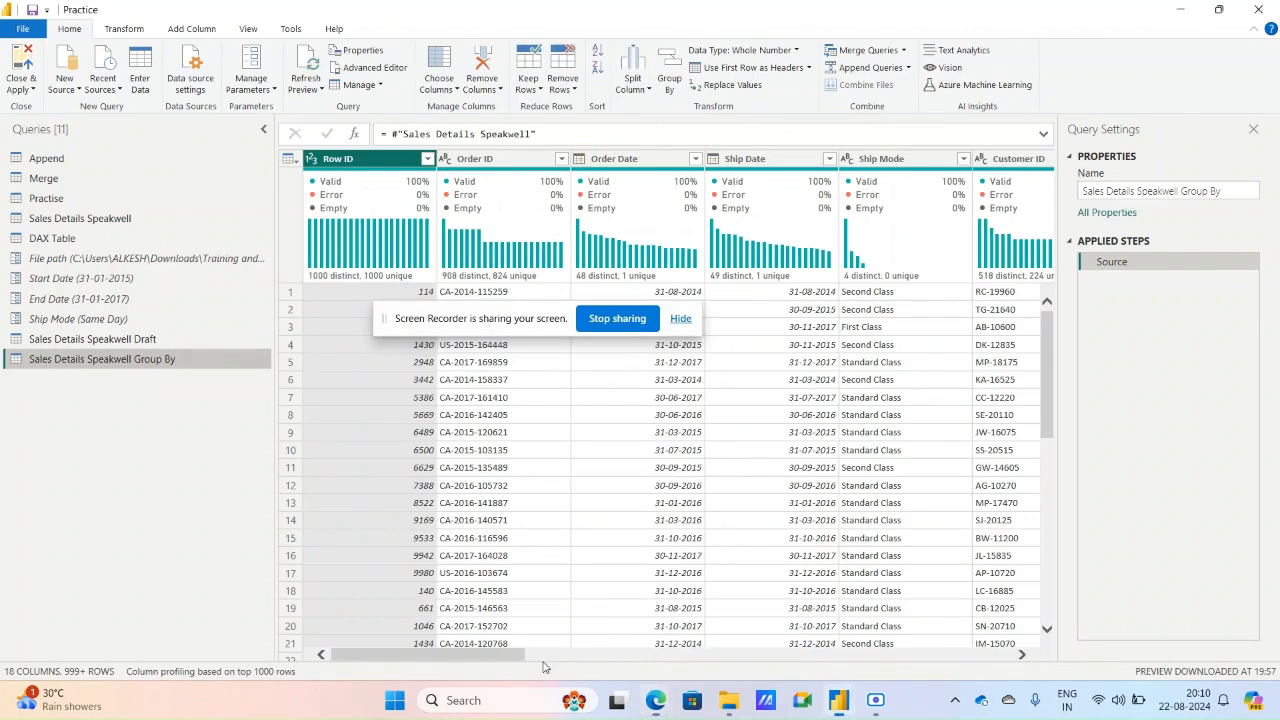
{"action": "left_click_drag", "start_coordinate": [547, 658], "coordinate": [961, 657]}
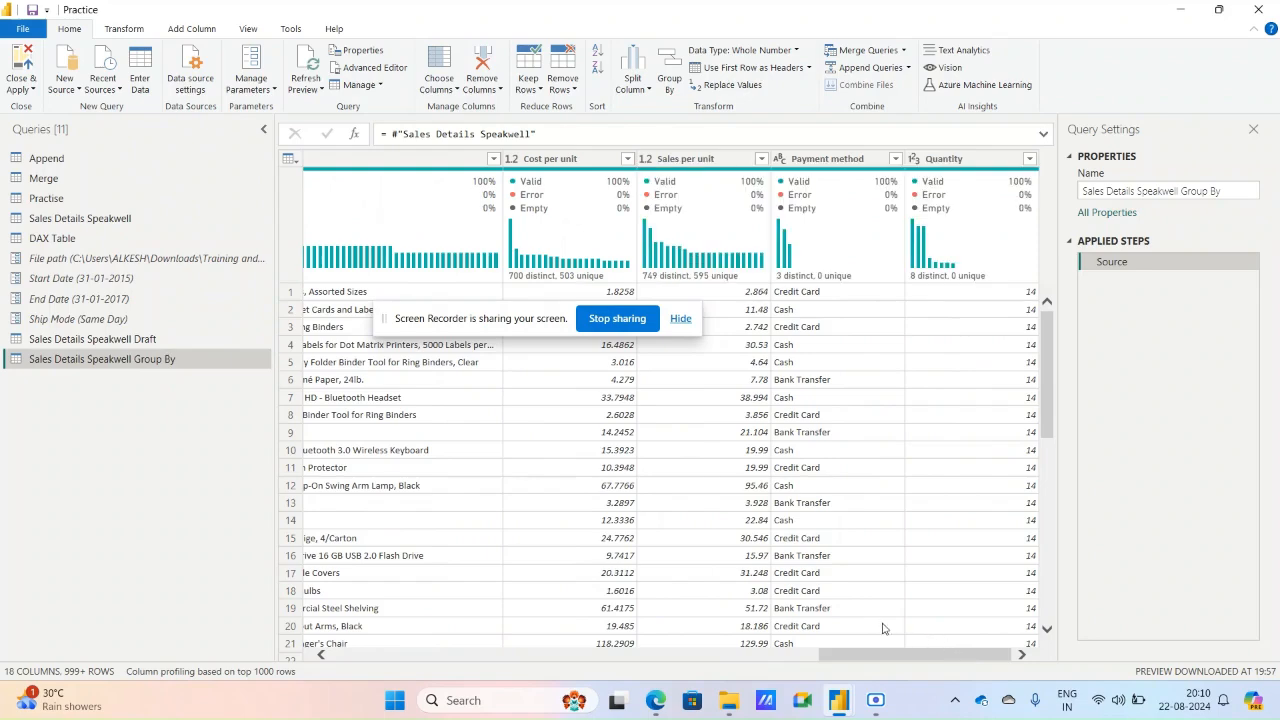
{"action": "left_click_drag", "start_coordinate": [858, 654], "coordinate": [715, 660]}
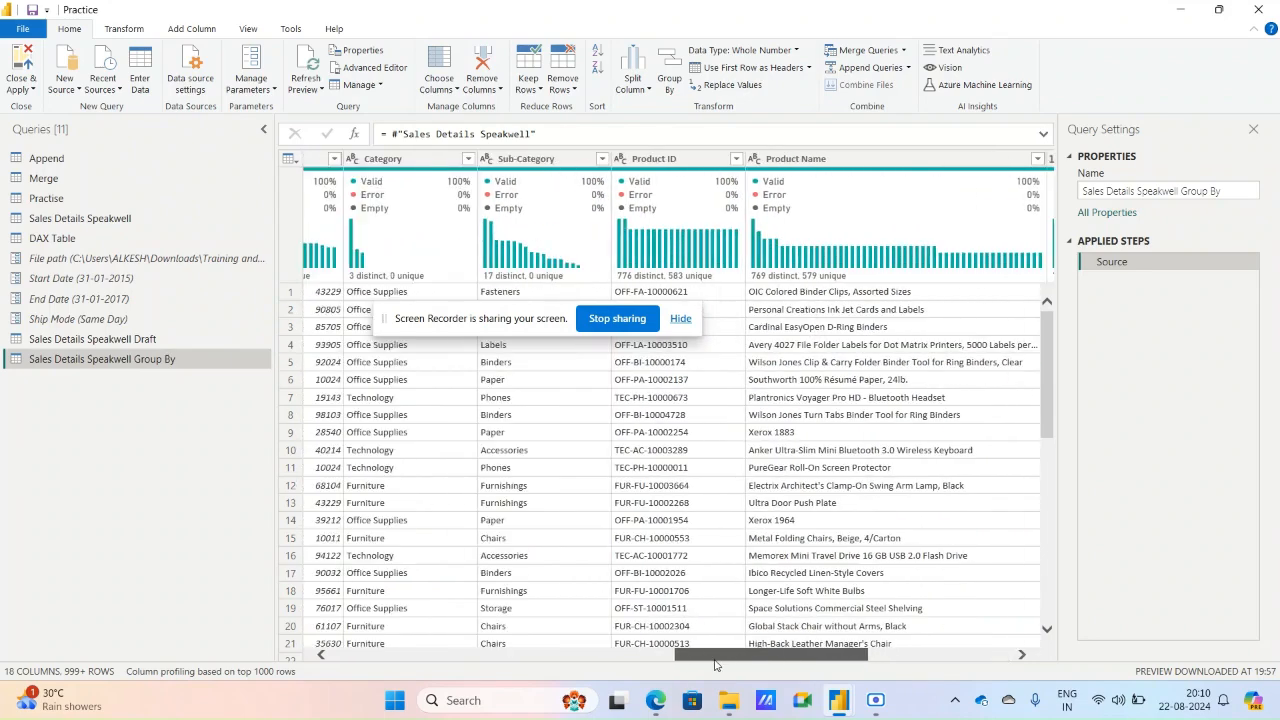
{"action": "left_click", "coordinate": [822, 159]}
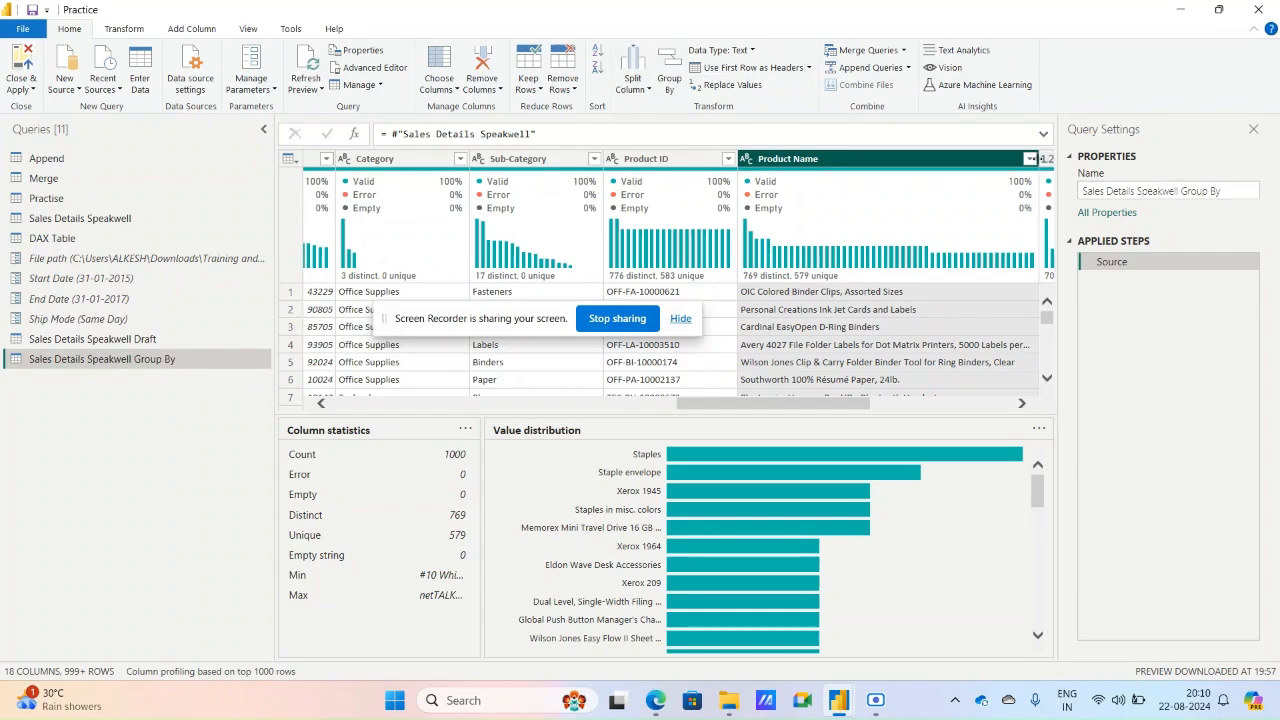
{"action": "left_click", "coordinate": [1030, 159]}
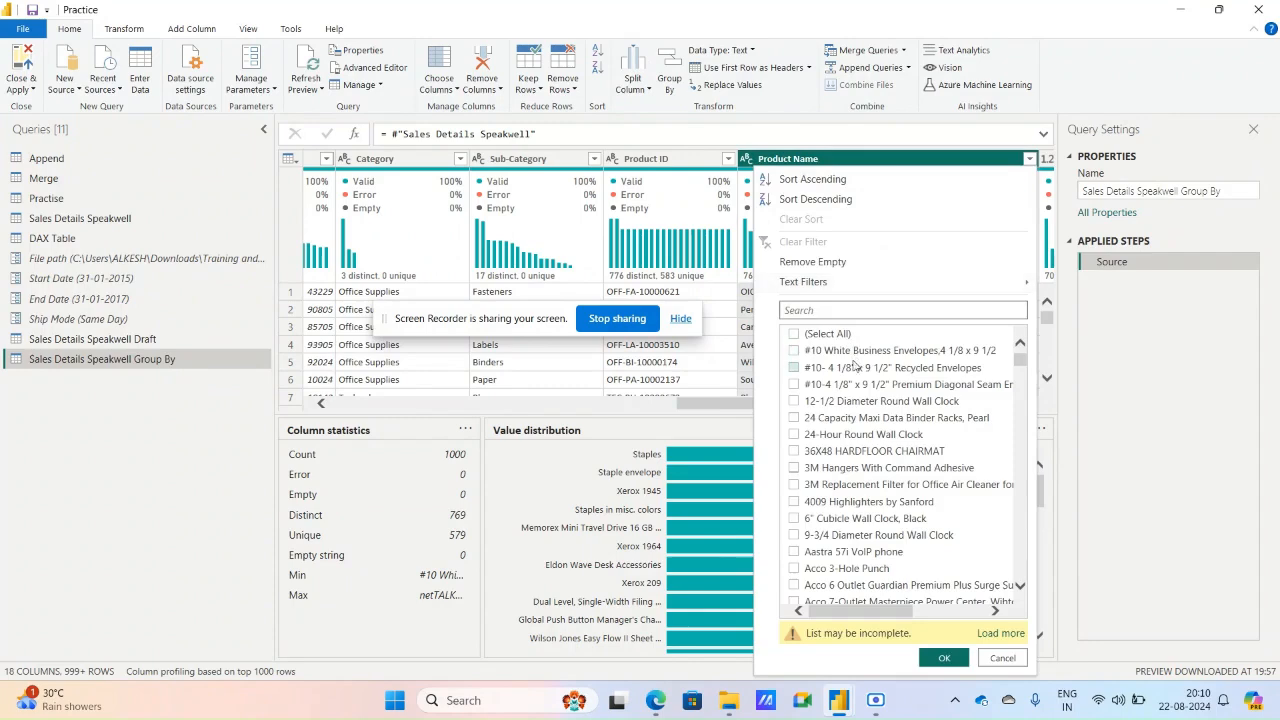
{"action": "left_click", "coordinate": [855, 367]}
{"action": "left_click", "coordinate": [944, 658]}
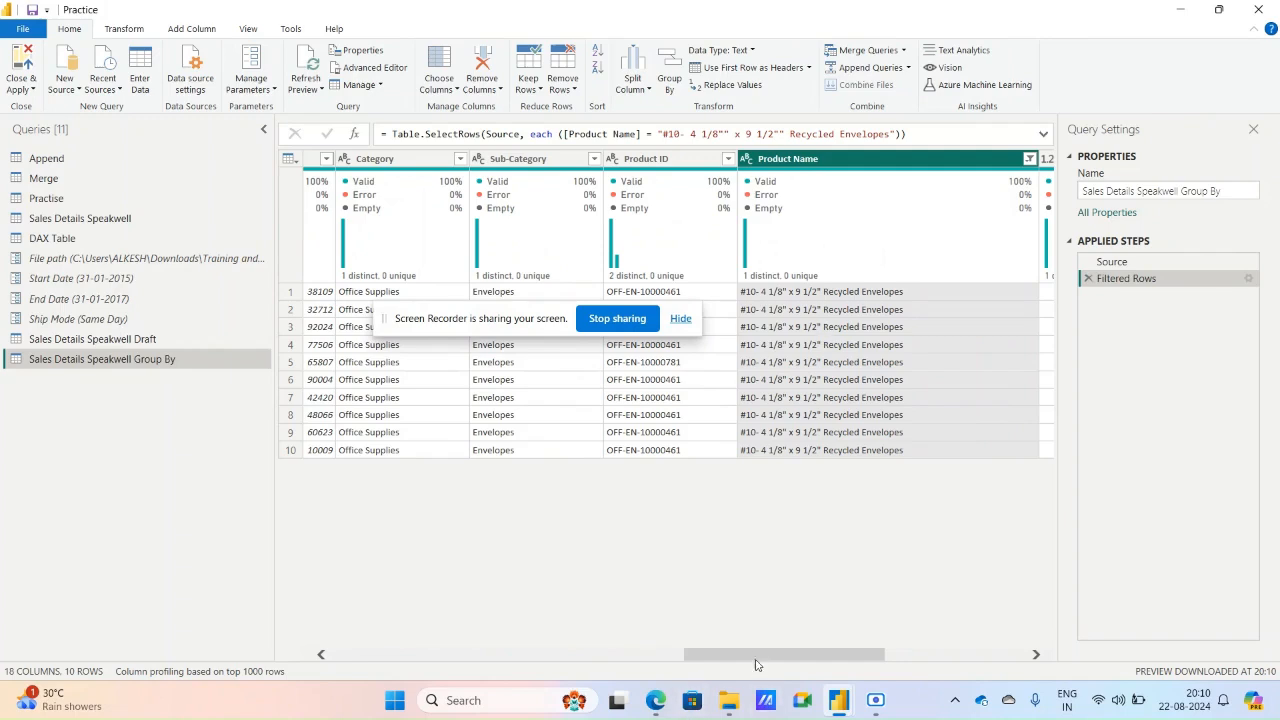
{"action": "left_click_drag", "start_coordinate": [757, 662], "coordinate": [850, 660]}
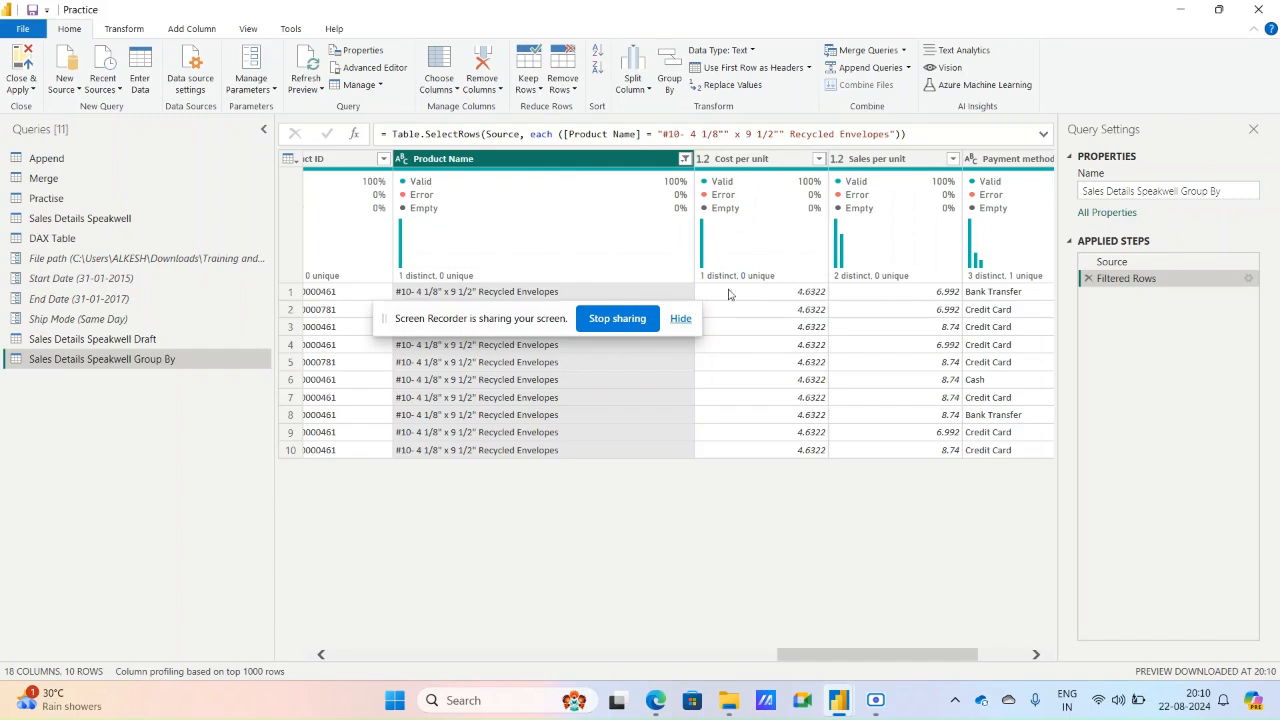
{"action": "left_click_drag", "start_coordinate": [549, 318], "coordinate": [550, 626]}
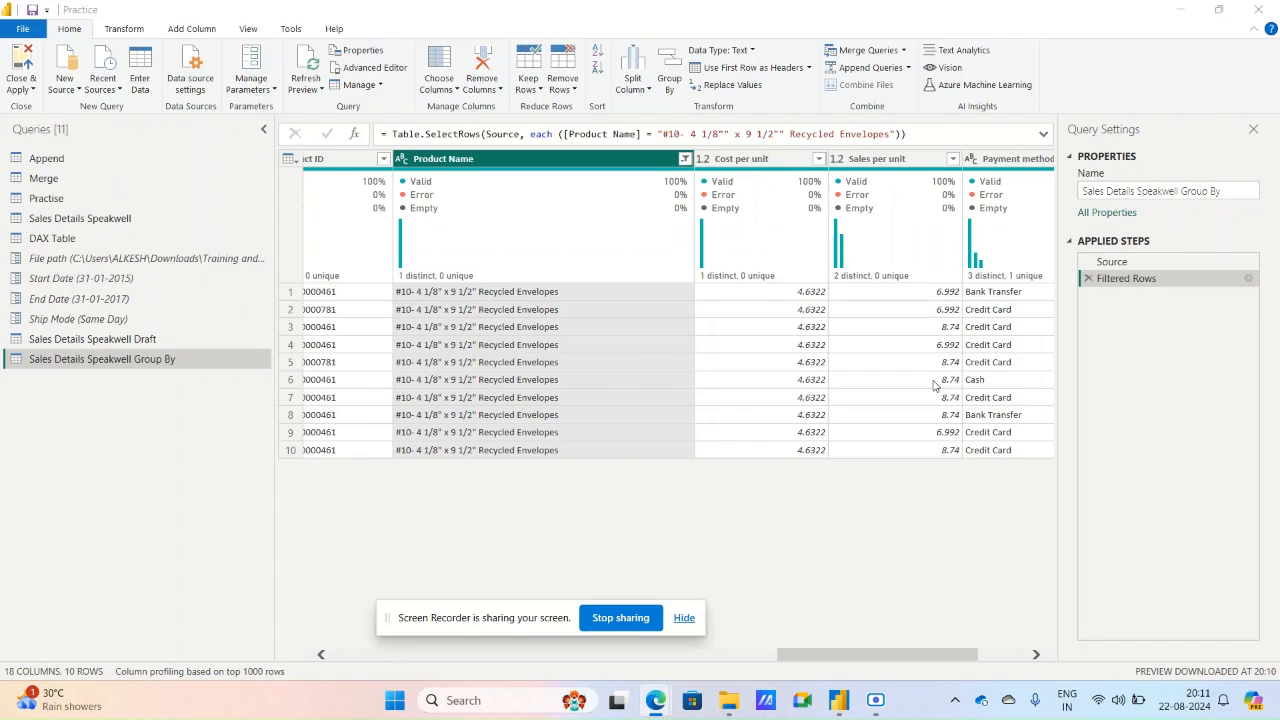
Reselect all values in the Product Name column's filter.
{"action": "left_click", "coordinate": [685, 158]}
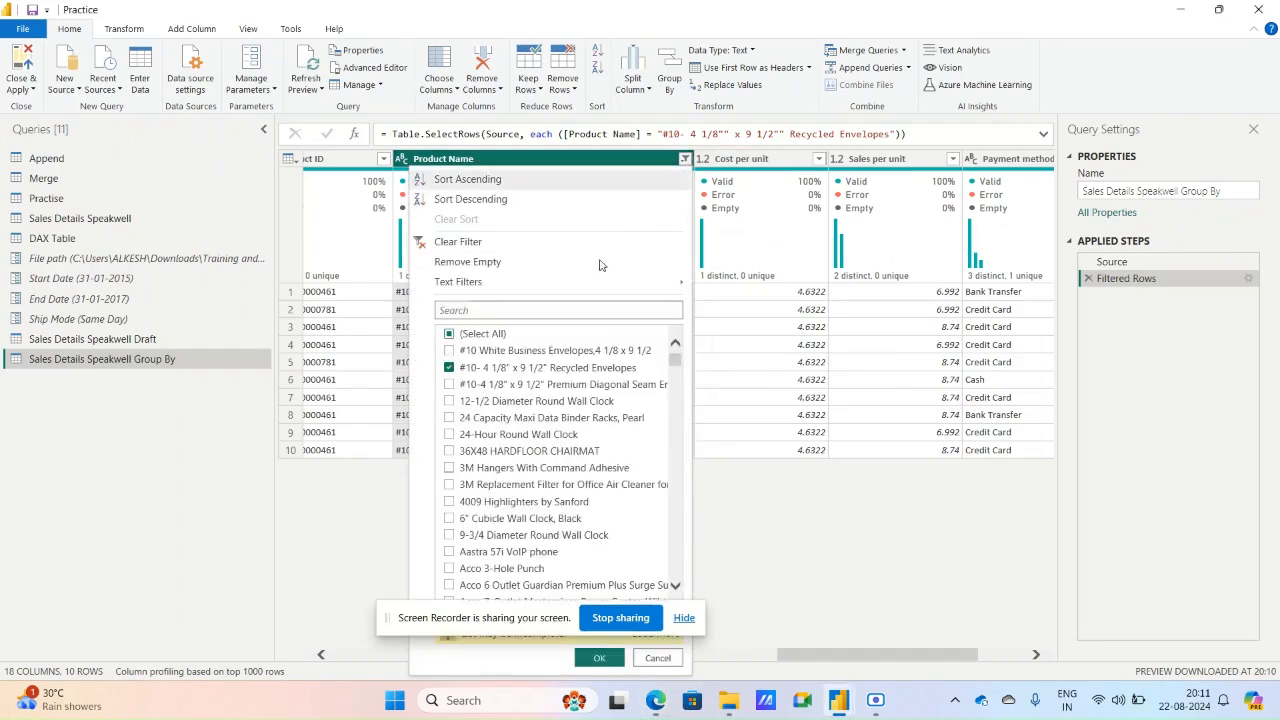
{"action": "left_click", "coordinate": [482, 338]}
{"action": "left_click", "coordinate": [482, 338]}
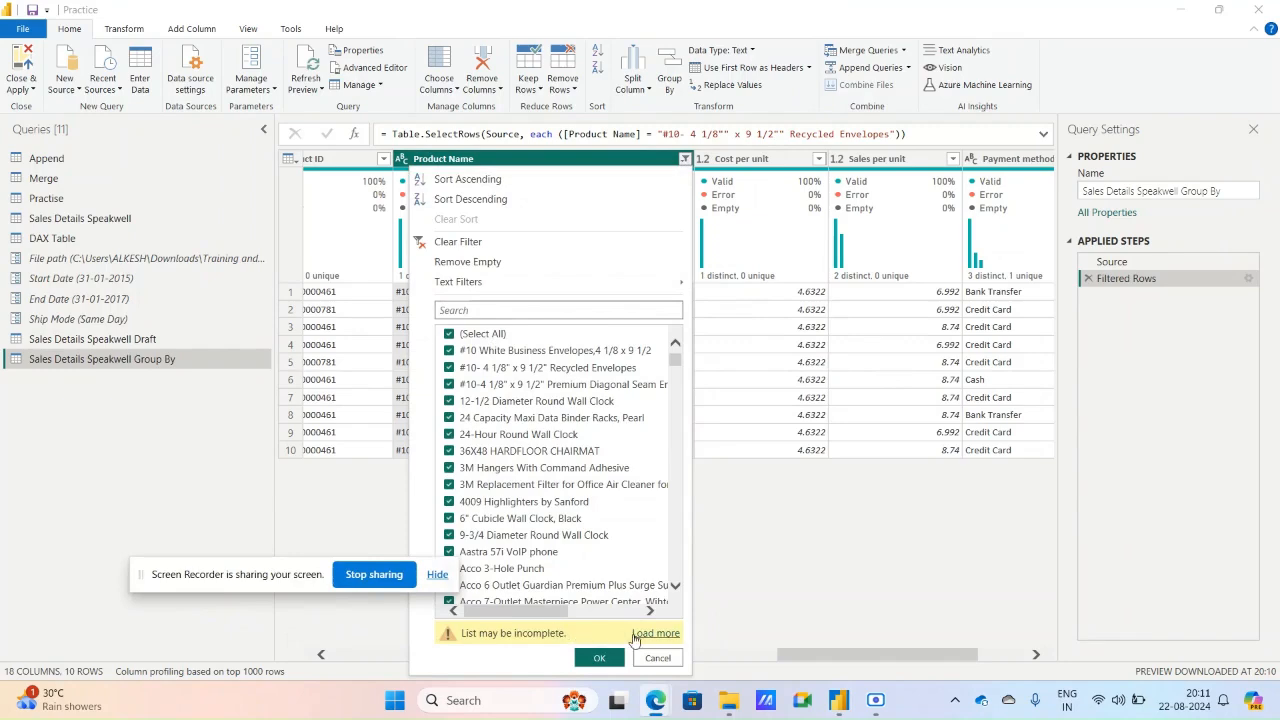
{"action": "left_click", "coordinate": [588, 658]}
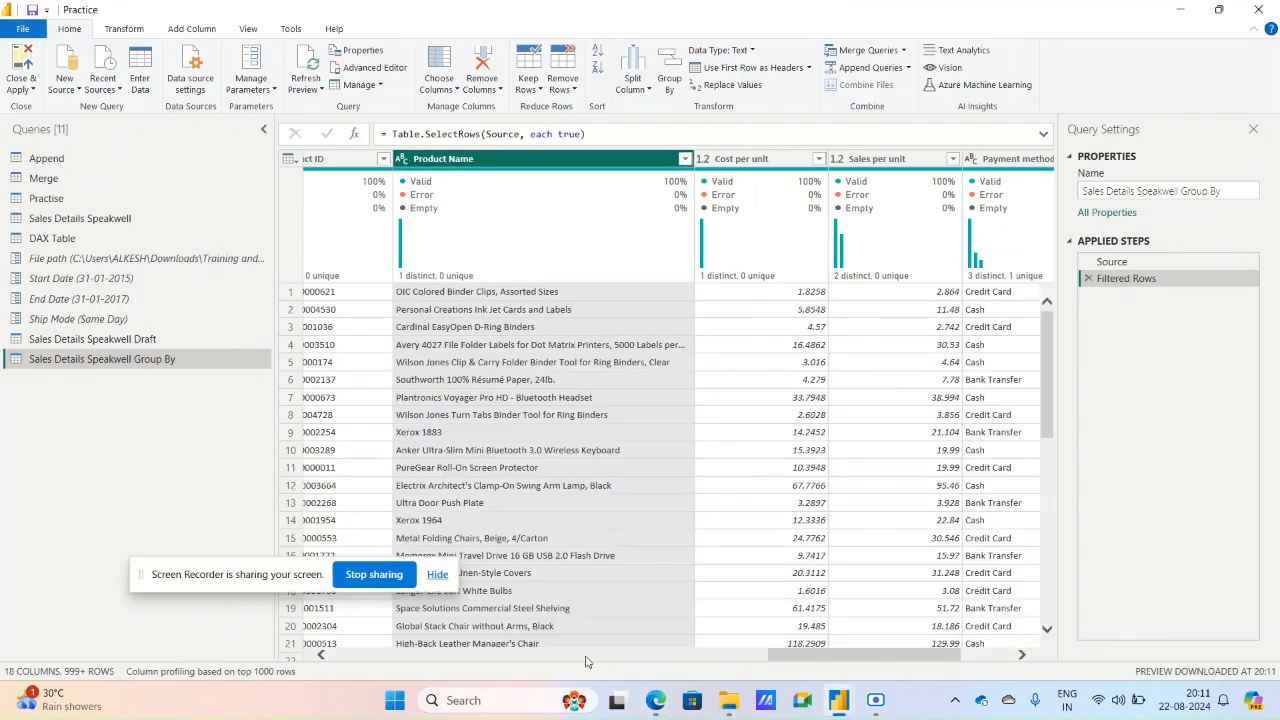
Group the table by Product Name, with a new column named Product holding the Average of Sales per unit.
{"action": "left_click", "coordinate": [676, 82]}
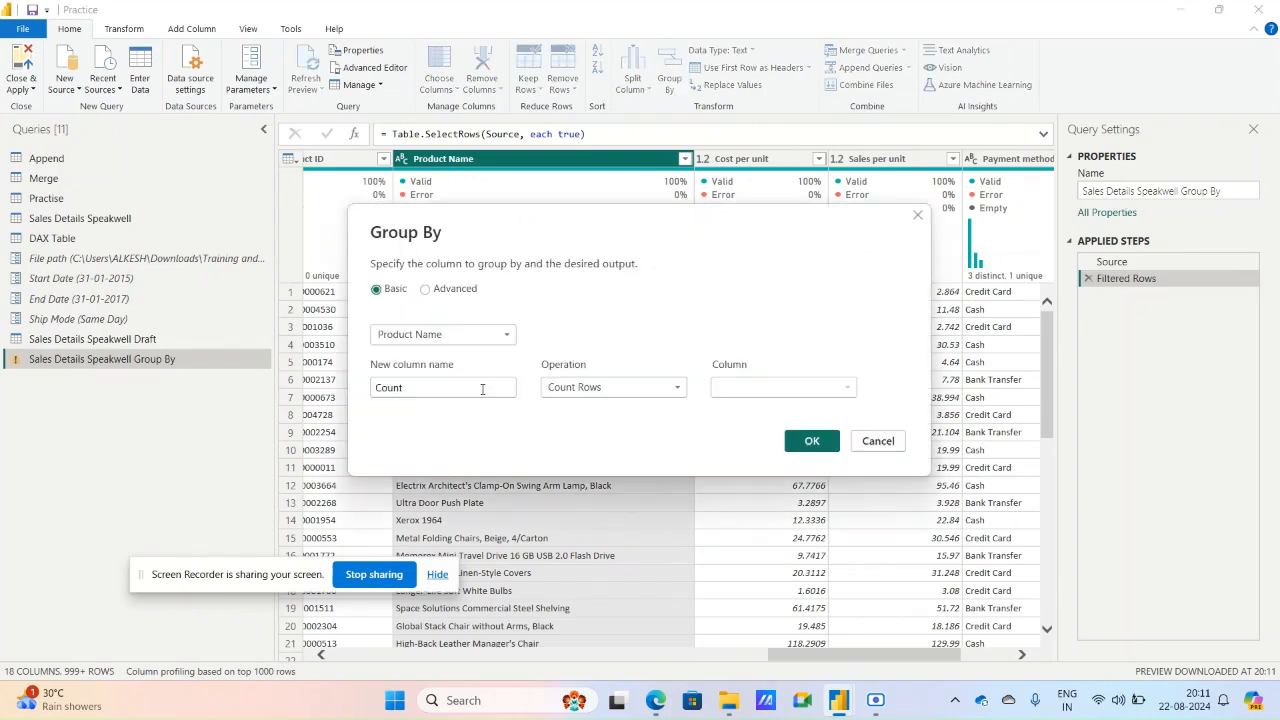
{"action": "left_click_drag", "start_coordinate": [482, 389], "coordinate": [354, 401]}
{"action": "type", "text": "Produc"}
{"action": "left_click", "coordinate": [556, 390]}
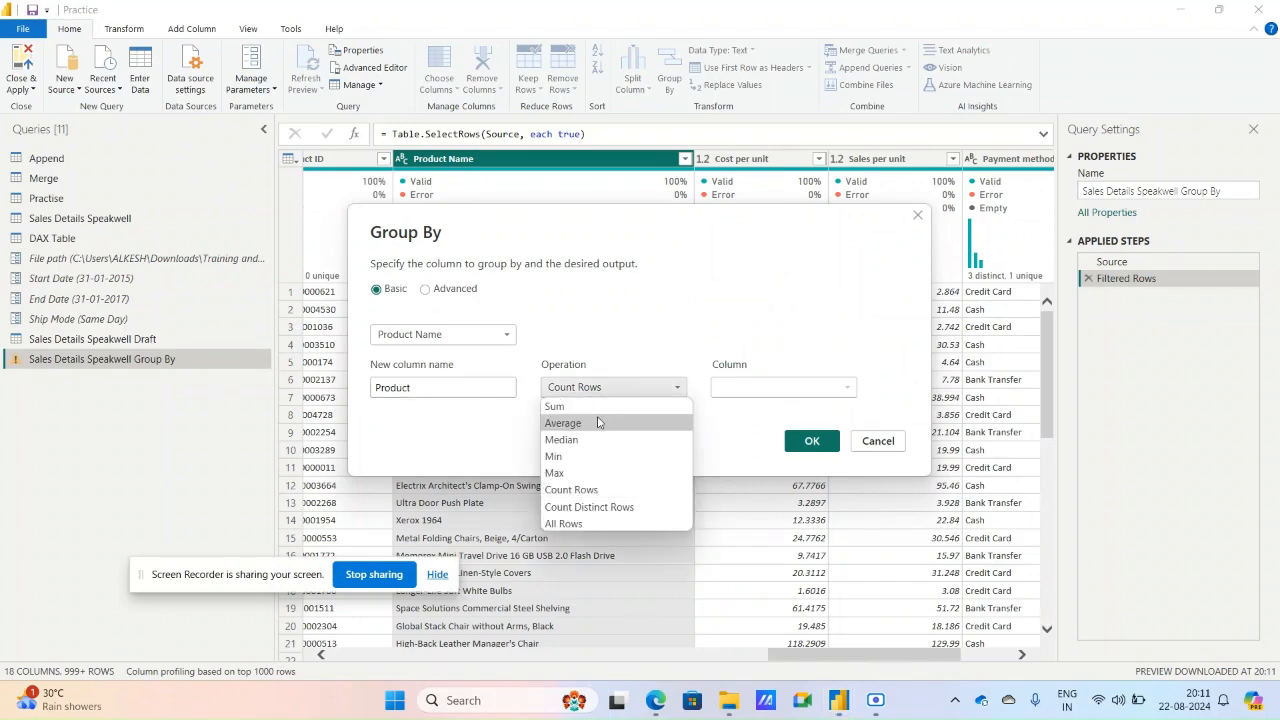
{"action": "left_click", "coordinate": [584, 425]}
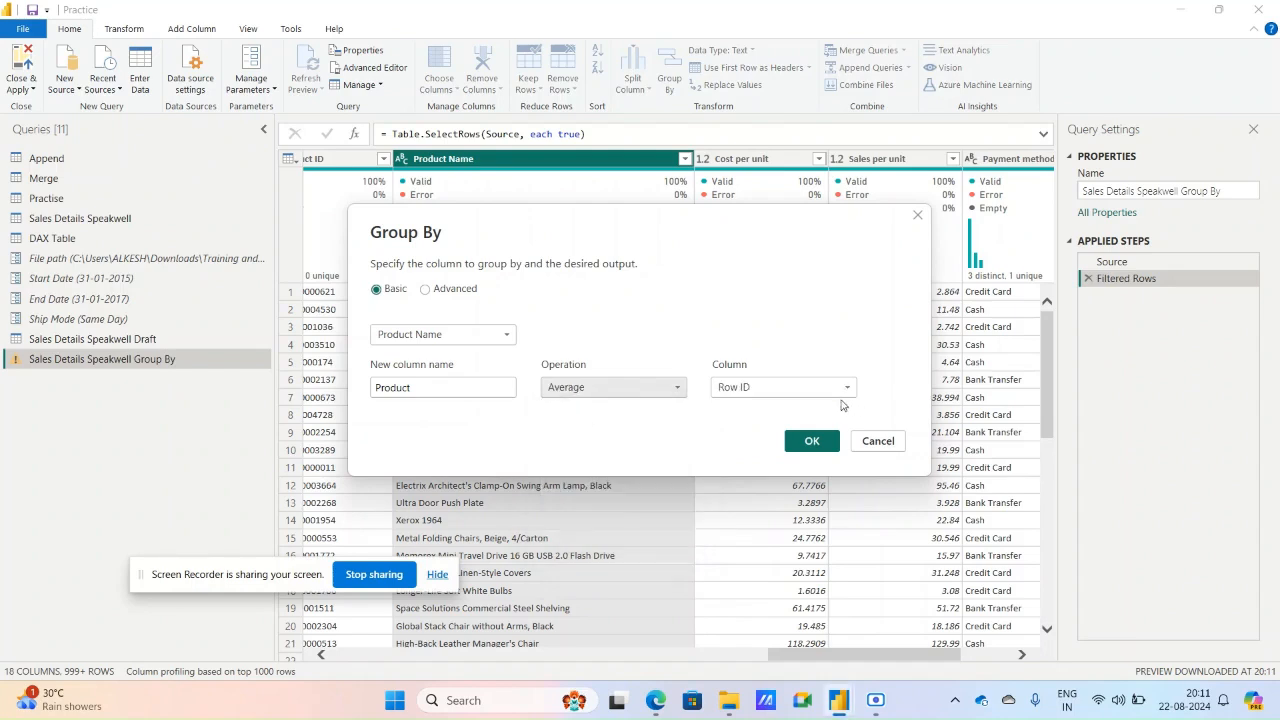
{"action": "left_click", "coordinate": [802, 392]}
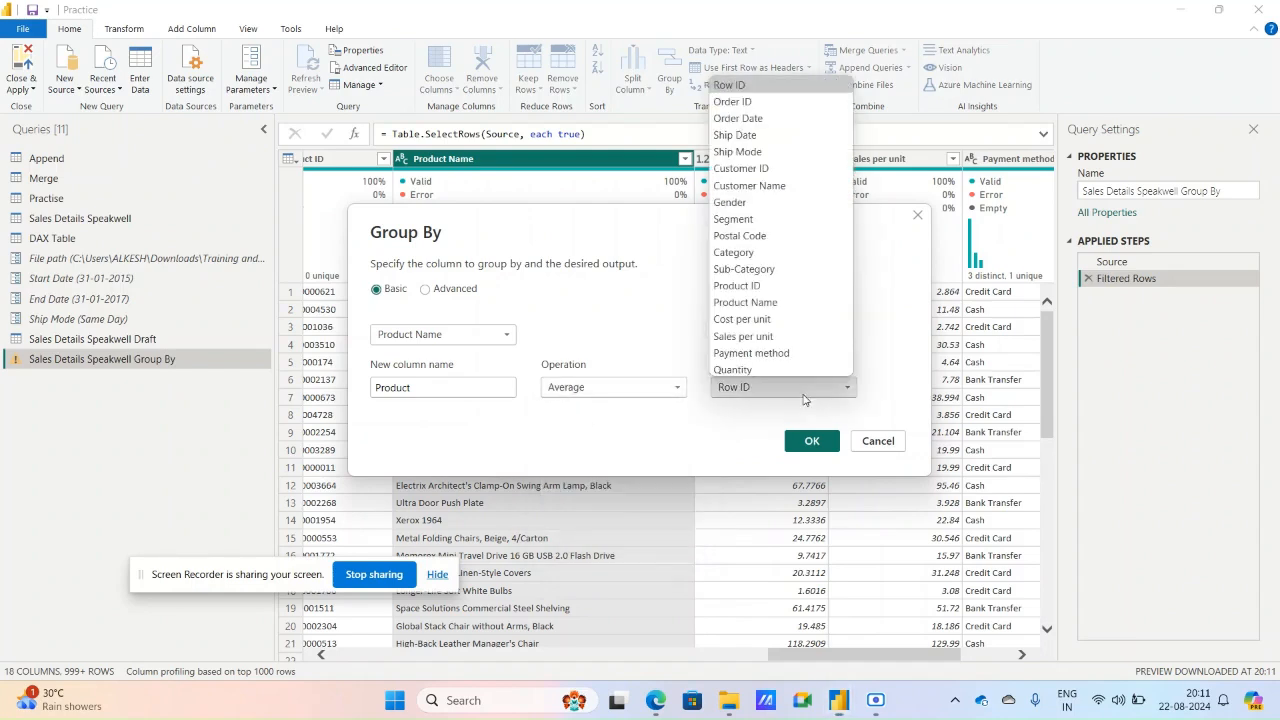
{"action": "left_click", "coordinate": [760, 335]}
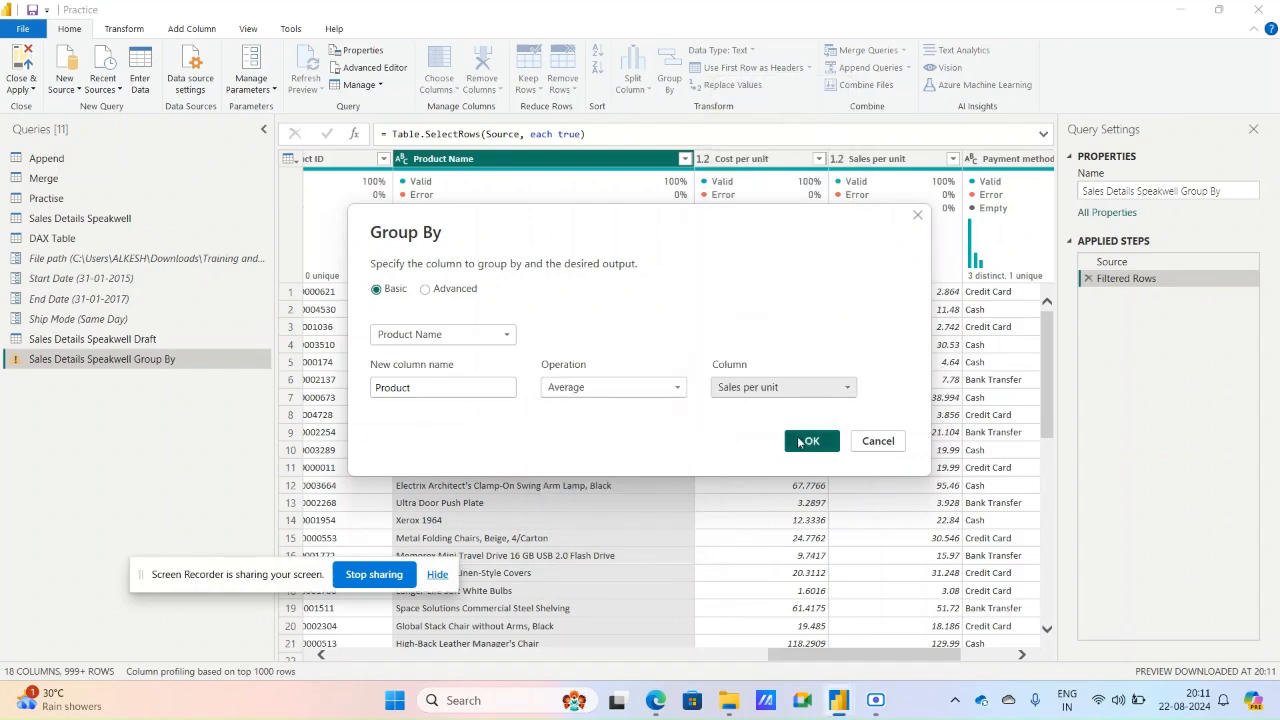
{"action": "left_click", "coordinate": [799, 442]}
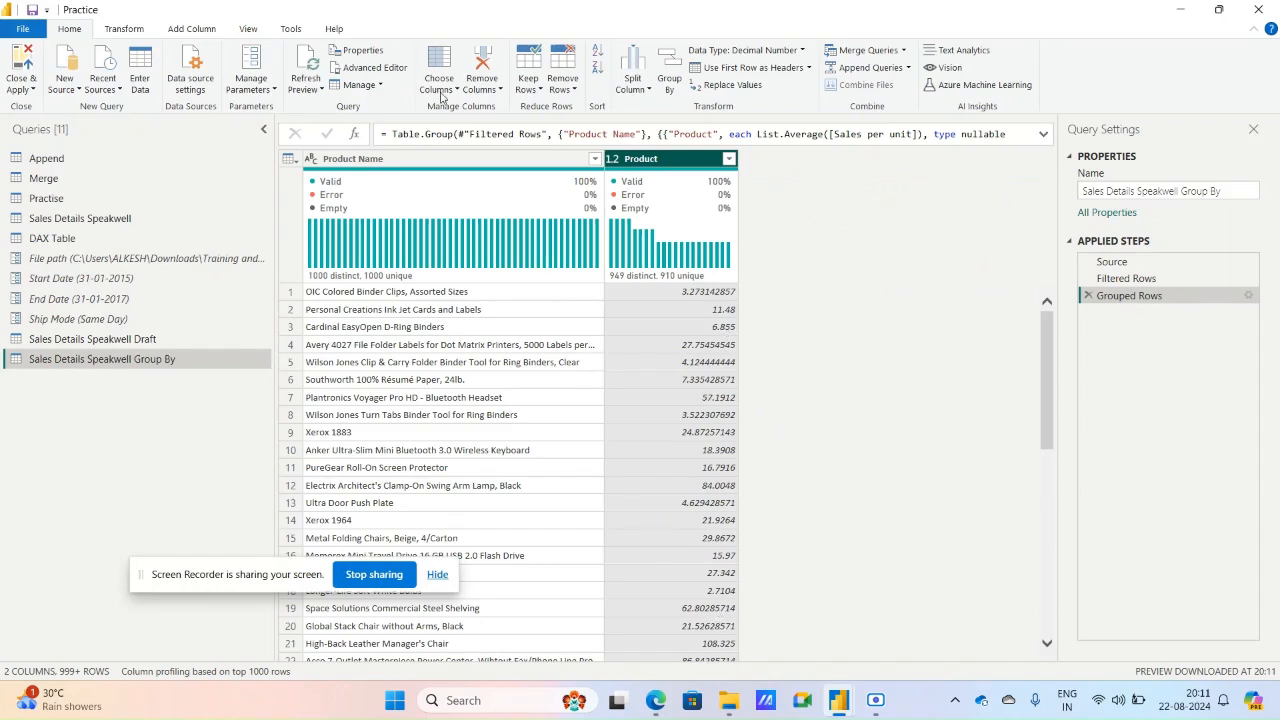
Round up the values in the Product column.
{"action": "left_click", "coordinate": [124, 30]}
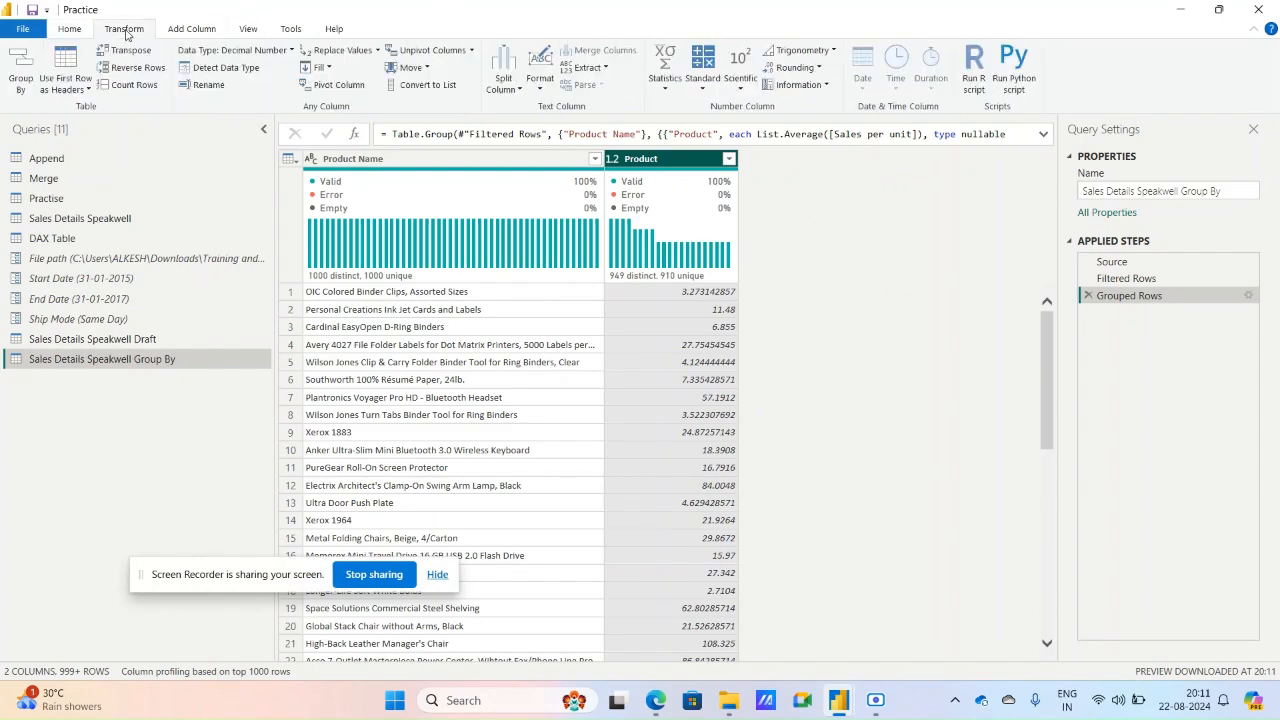
{"action": "left_click", "coordinate": [670, 90]}
{"action": "left_click", "coordinate": [697, 86]}
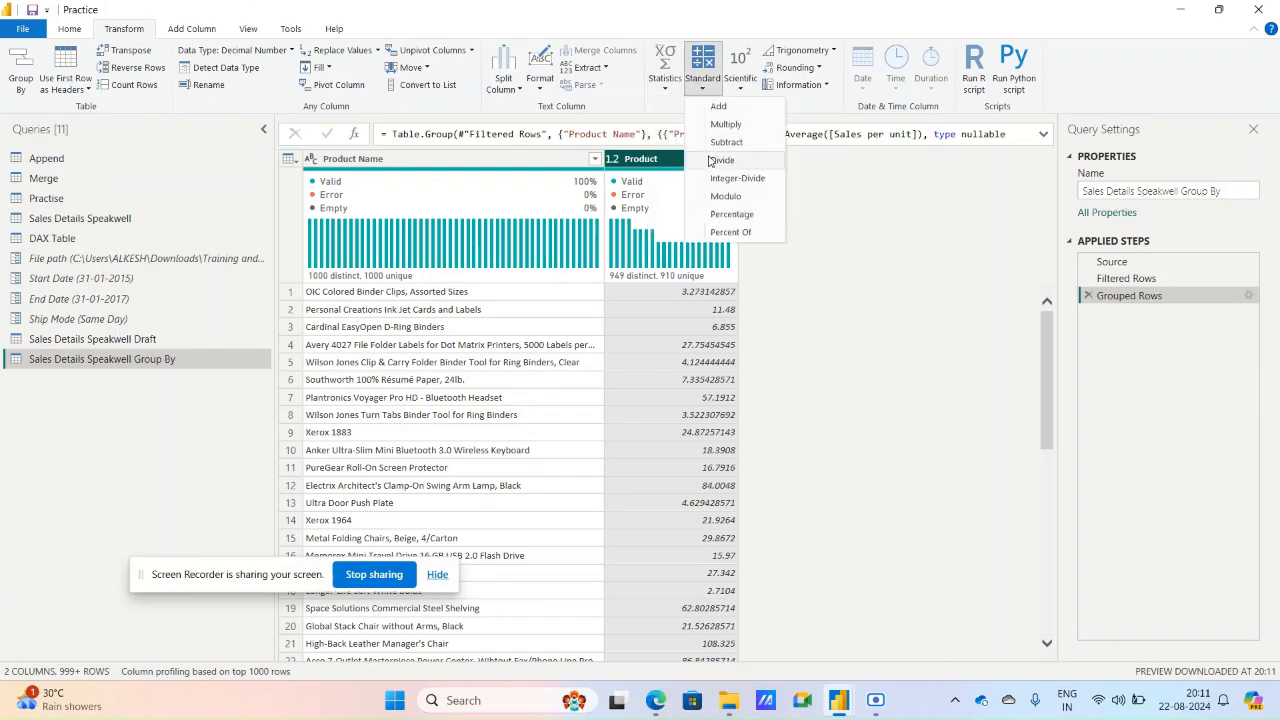
{"action": "left_click", "coordinate": [814, 72]}
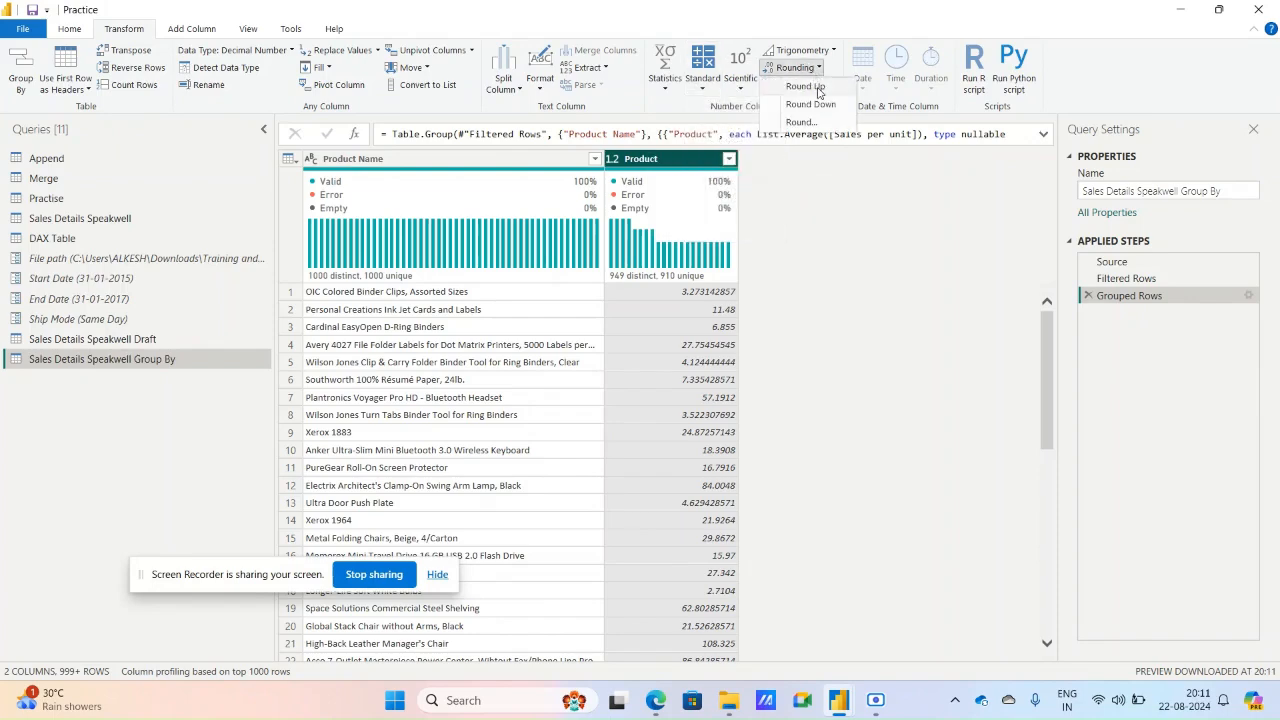
{"action": "left_click", "coordinate": [806, 87]}
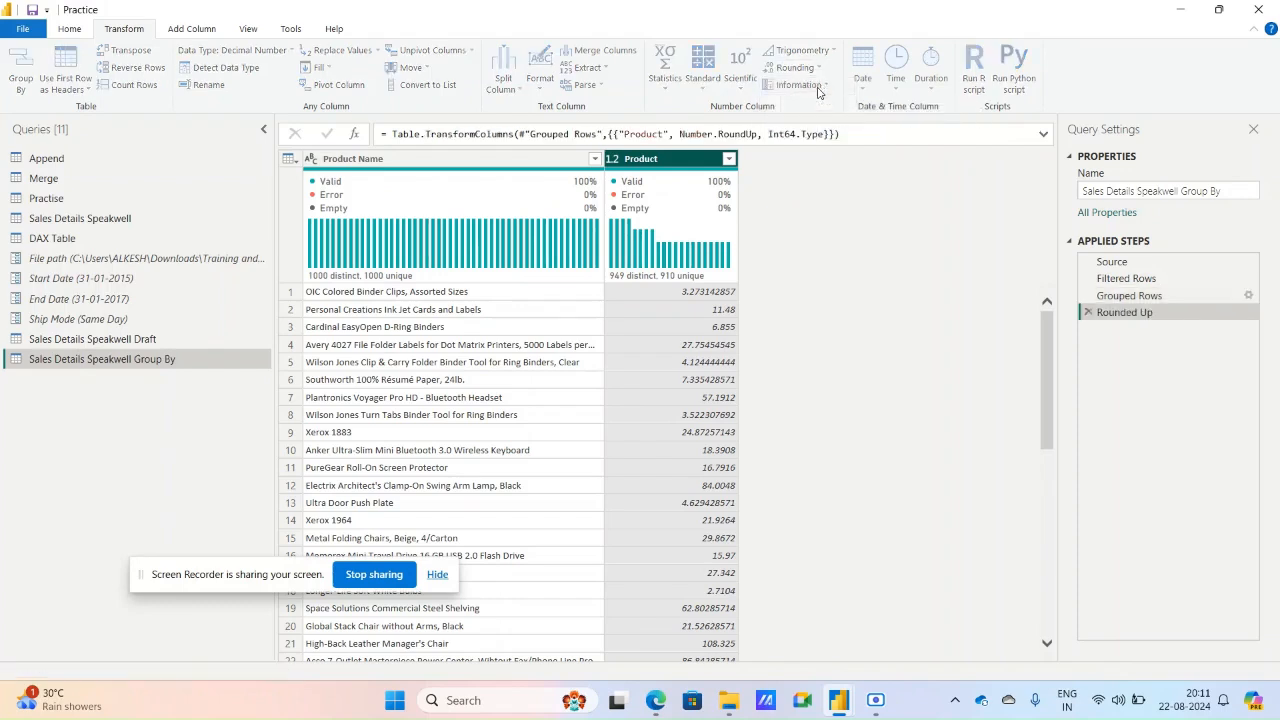
Delete the Rounded Up step from the applied steps.
{"action": "left_click", "coordinate": [810, 68]}
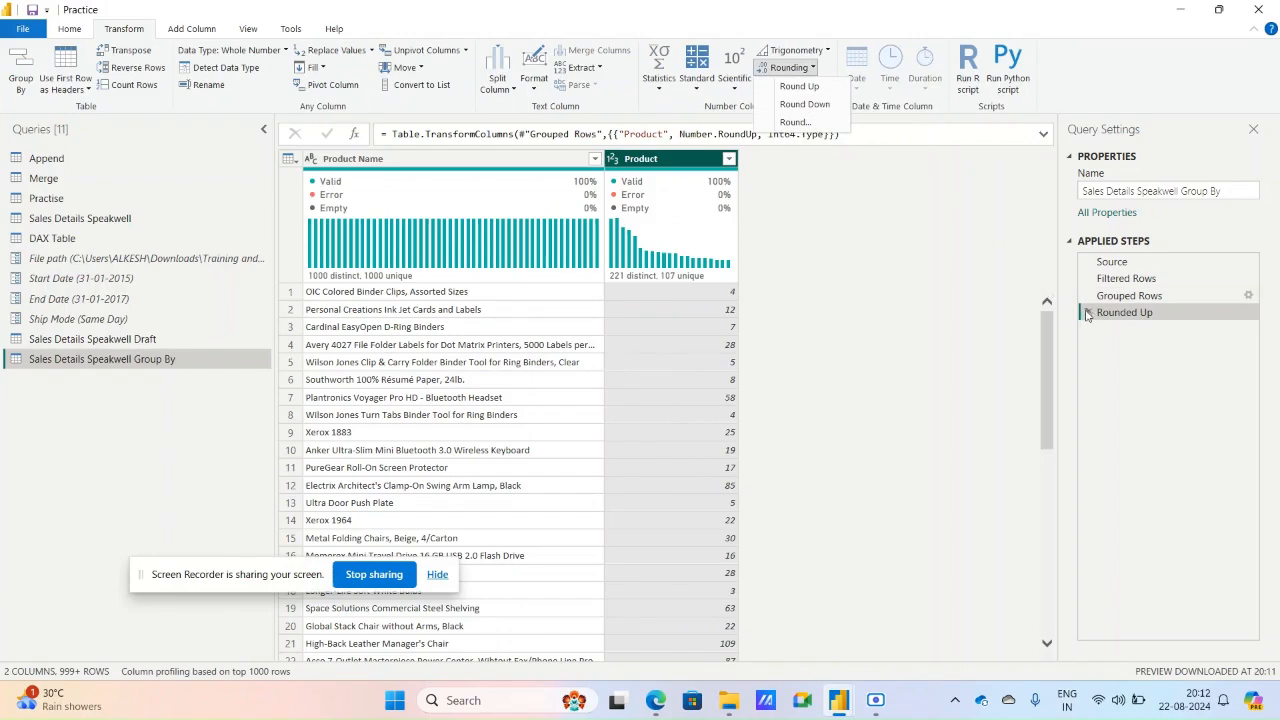
{"action": "left_click", "coordinate": [885, 168]}
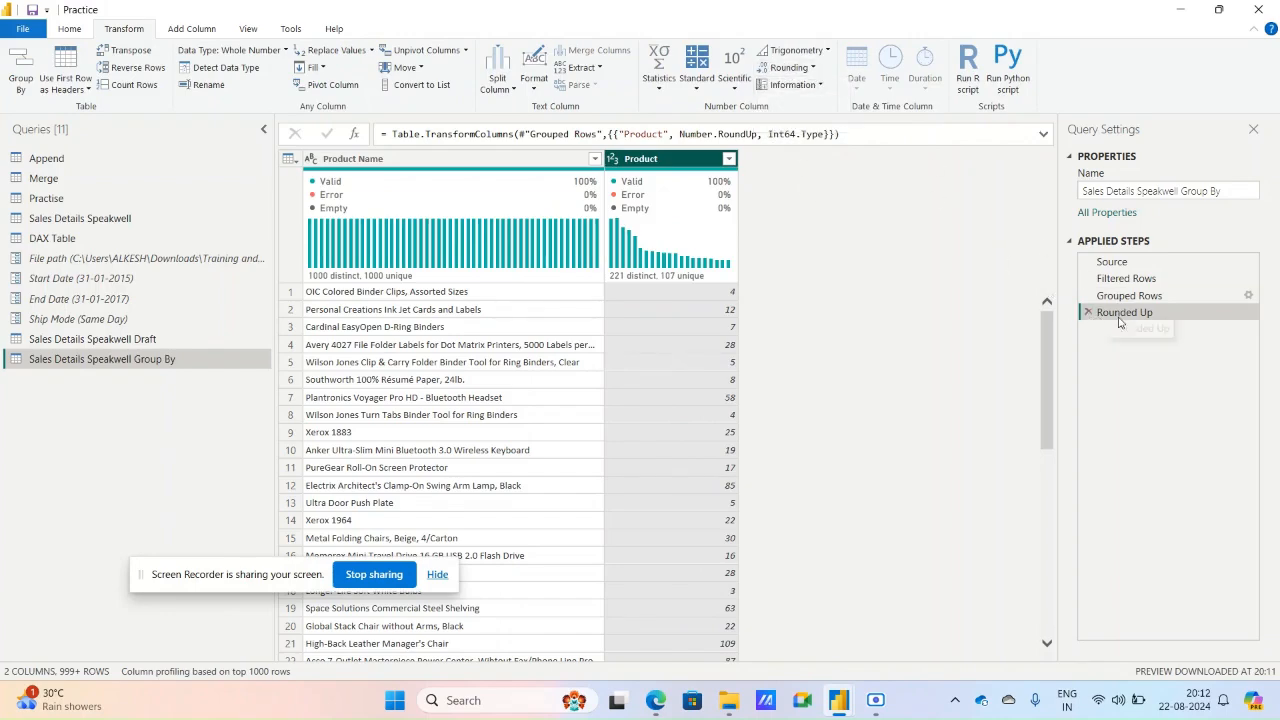
{"action": "left_click", "coordinate": [1088, 312]}
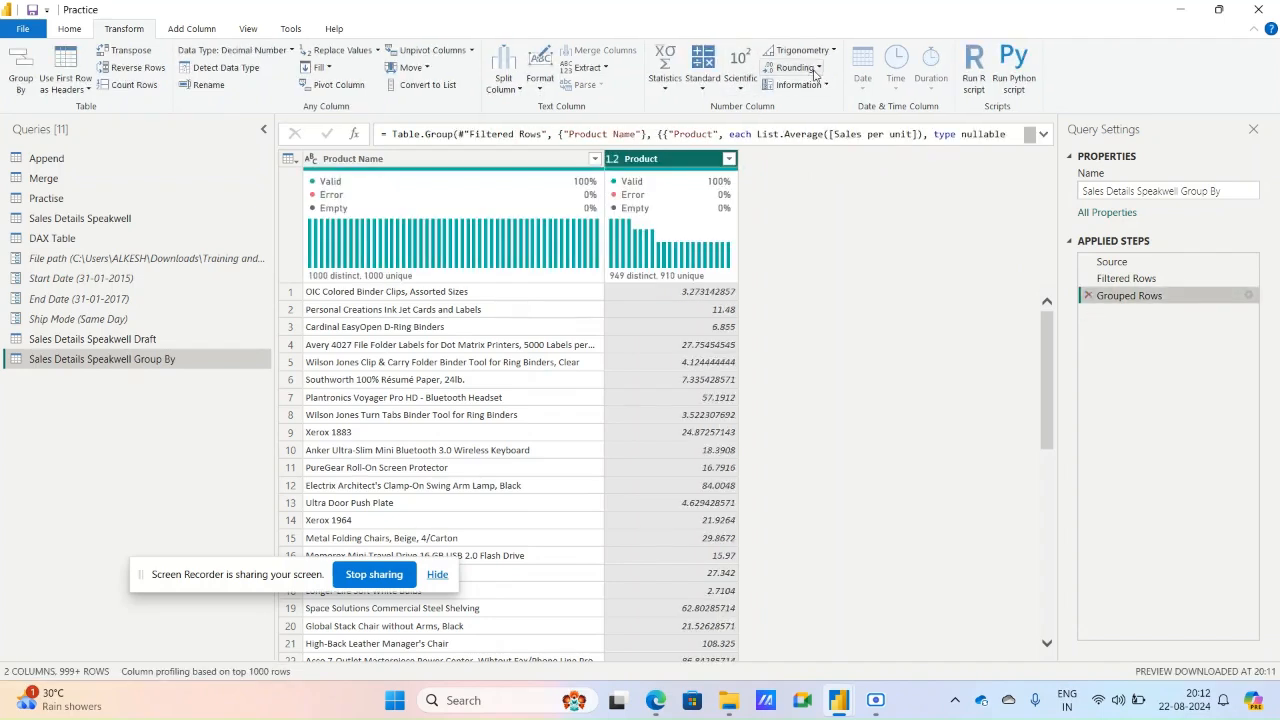
Round the Product column's values to 2 decimal places.
{"action": "left_click", "coordinate": [795, 67]}
{"action": "left_click", "coordinate": [824, 122]}
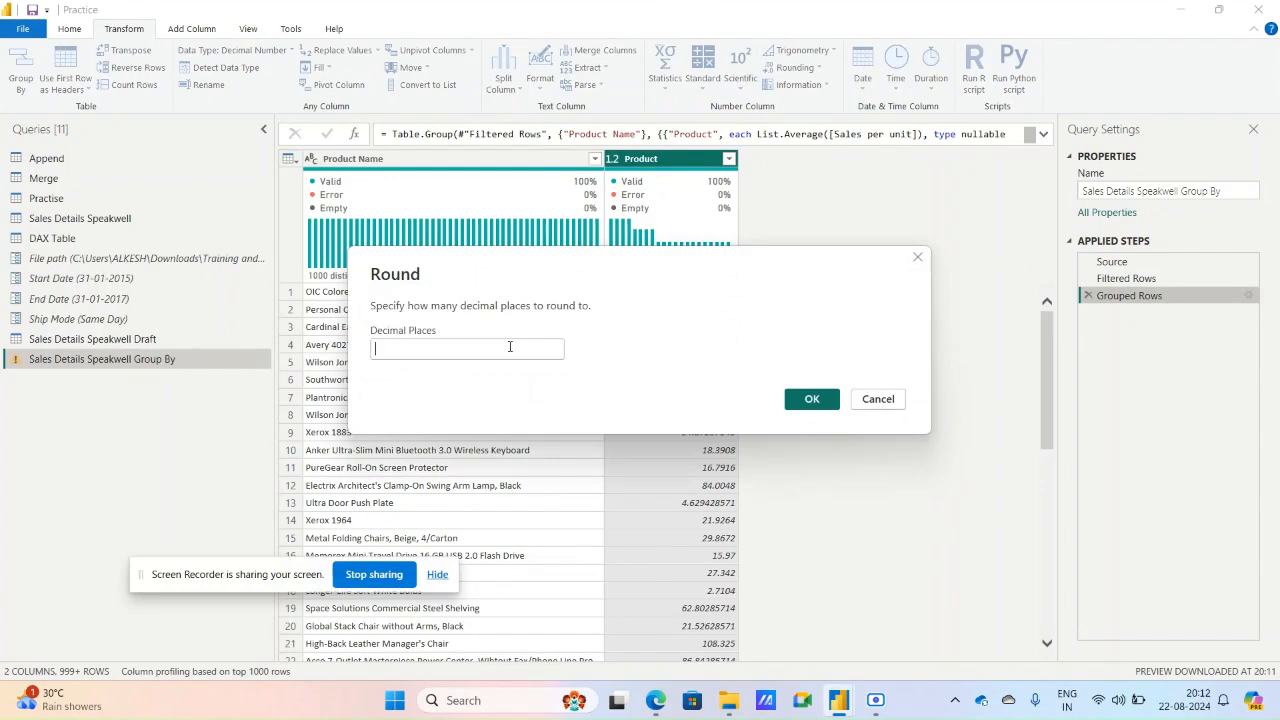
{"action": "type", "text": "2"}
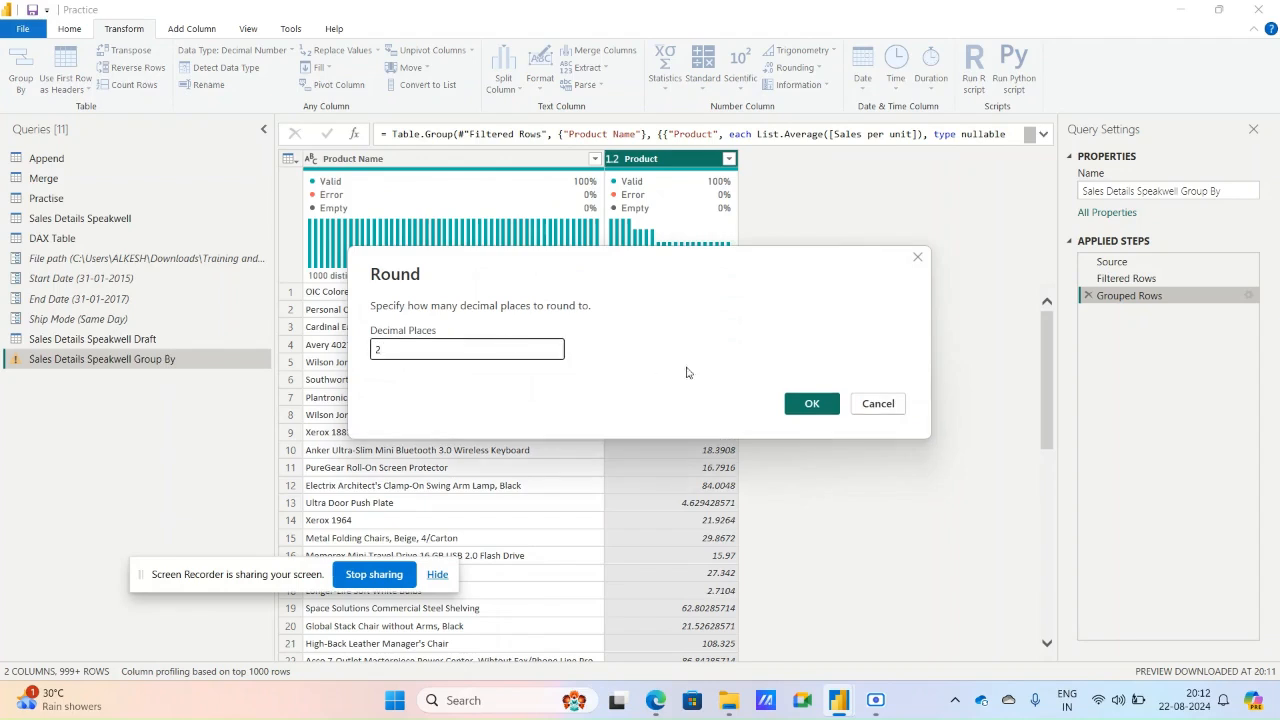
{"action": "left_click", "coordinate": [812, 399]}
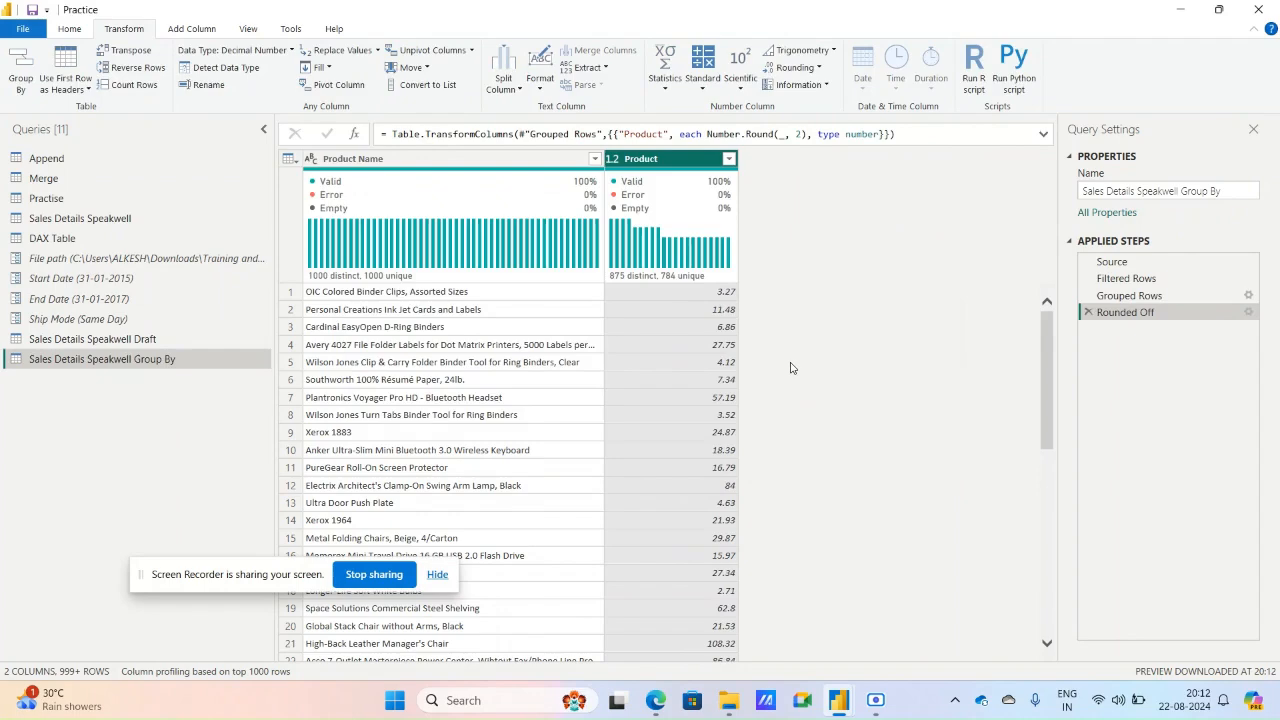
Check the Rounded Off step's decimal places setting without changing it, and select the first Product Name cell.
{"action": "left_click", "coordinate": [1248, 314]}
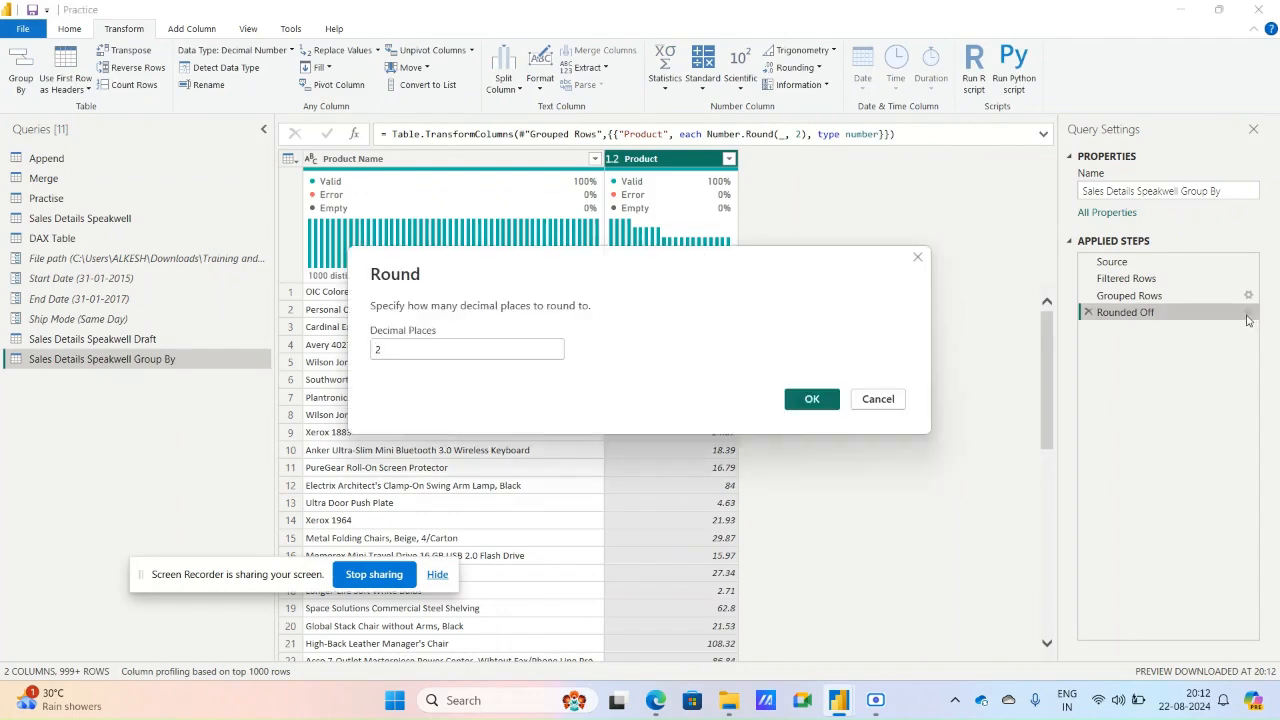
{"action": "left_click", "coordinate": [880, 398]}
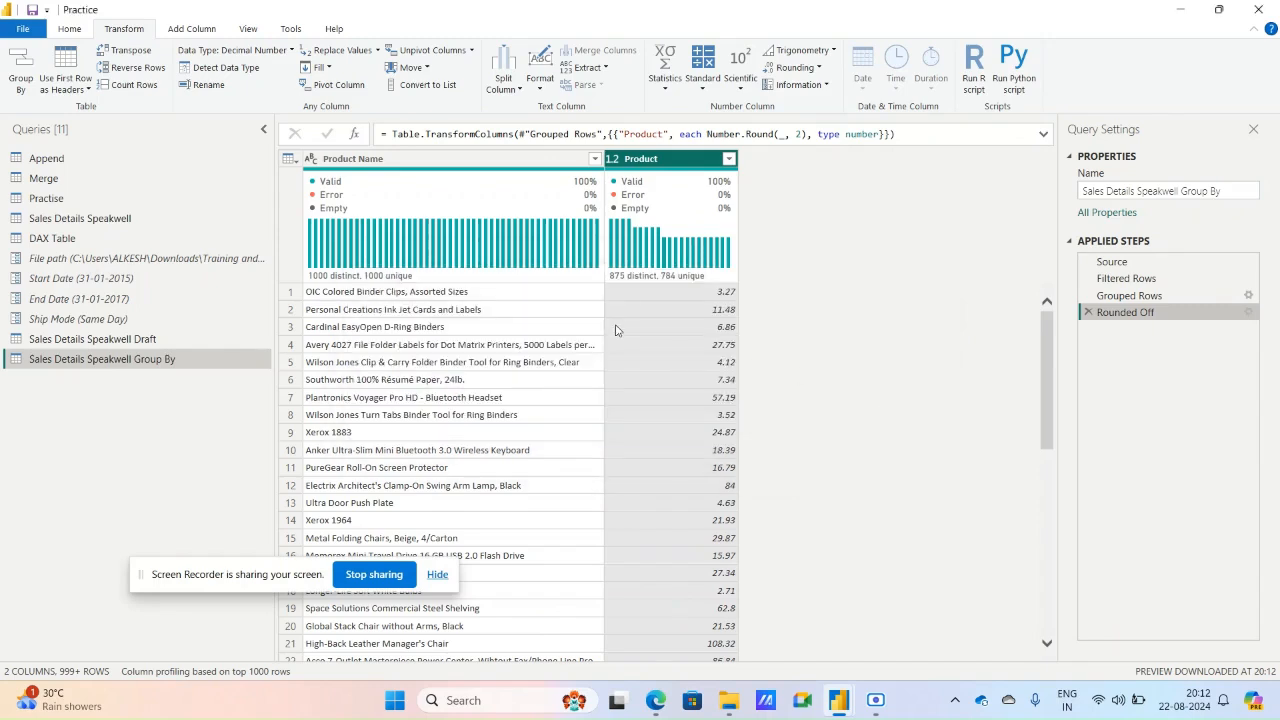
{"action": "left_click", "coordinate": [528, 299]}
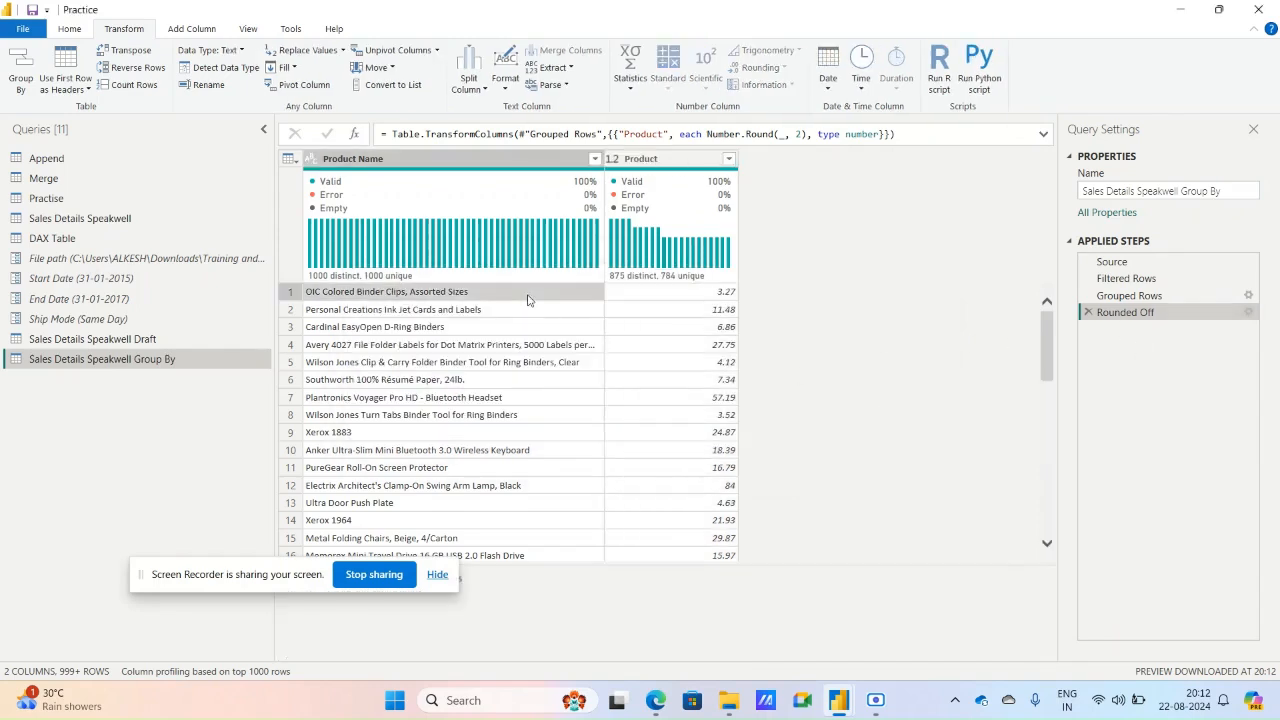
Edit the Grouped Rows step in Advanced mode so it groups by Category and by Product Name.
{"action": "left_click", "coordinate": [1245, 298]}
{"action": "left_click", "coordinate": [1247, 297]}
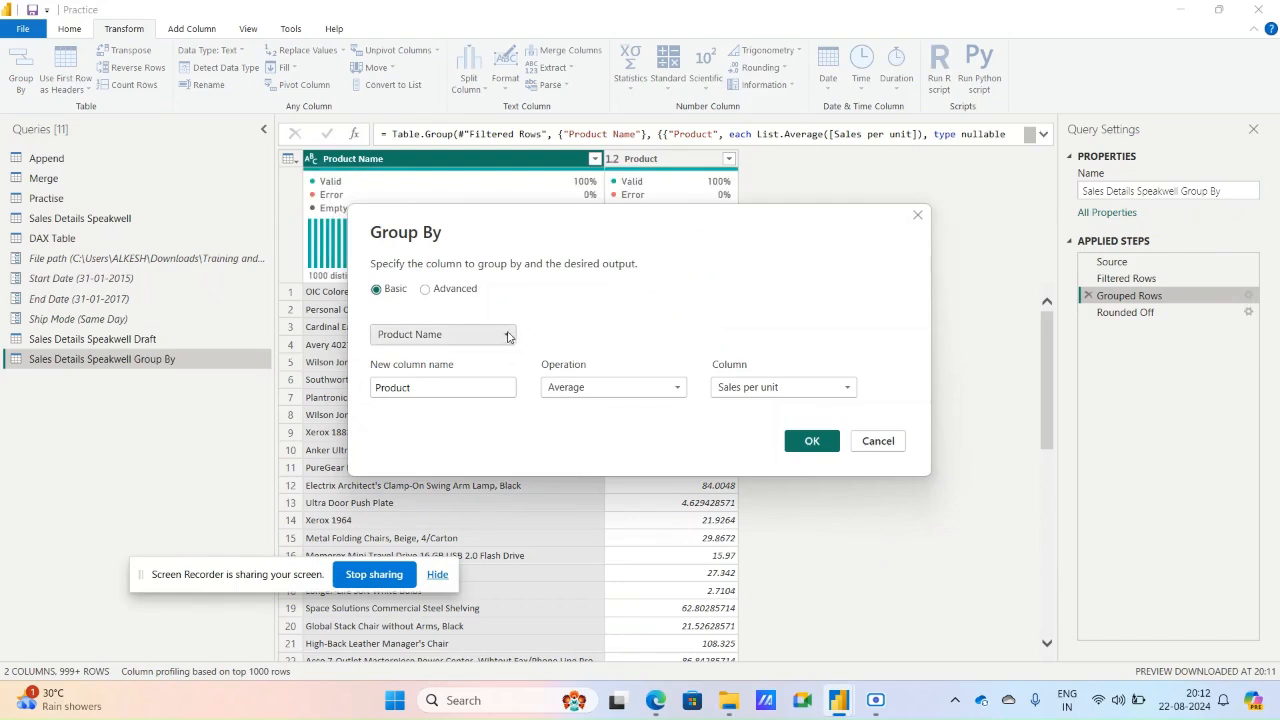
{"action": "left_click", "coordinate": [425, 289]}
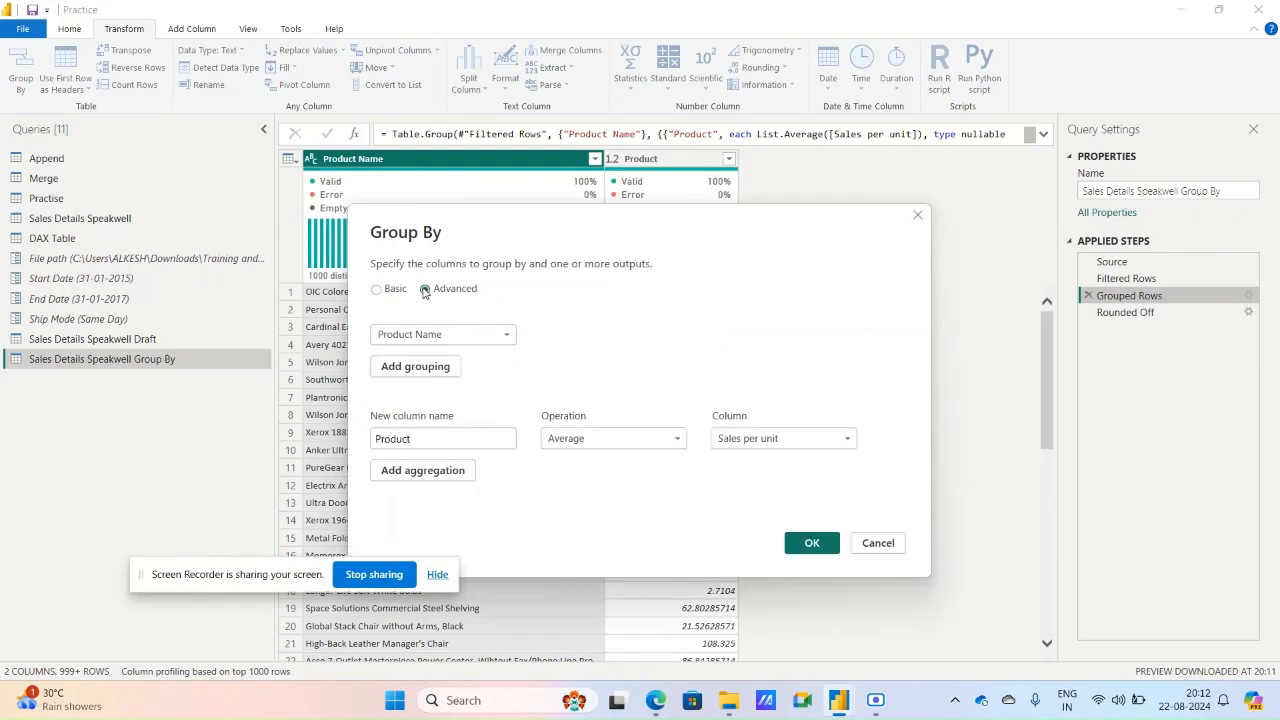
{"action": "left_click", "coordinate": [415, 366]}
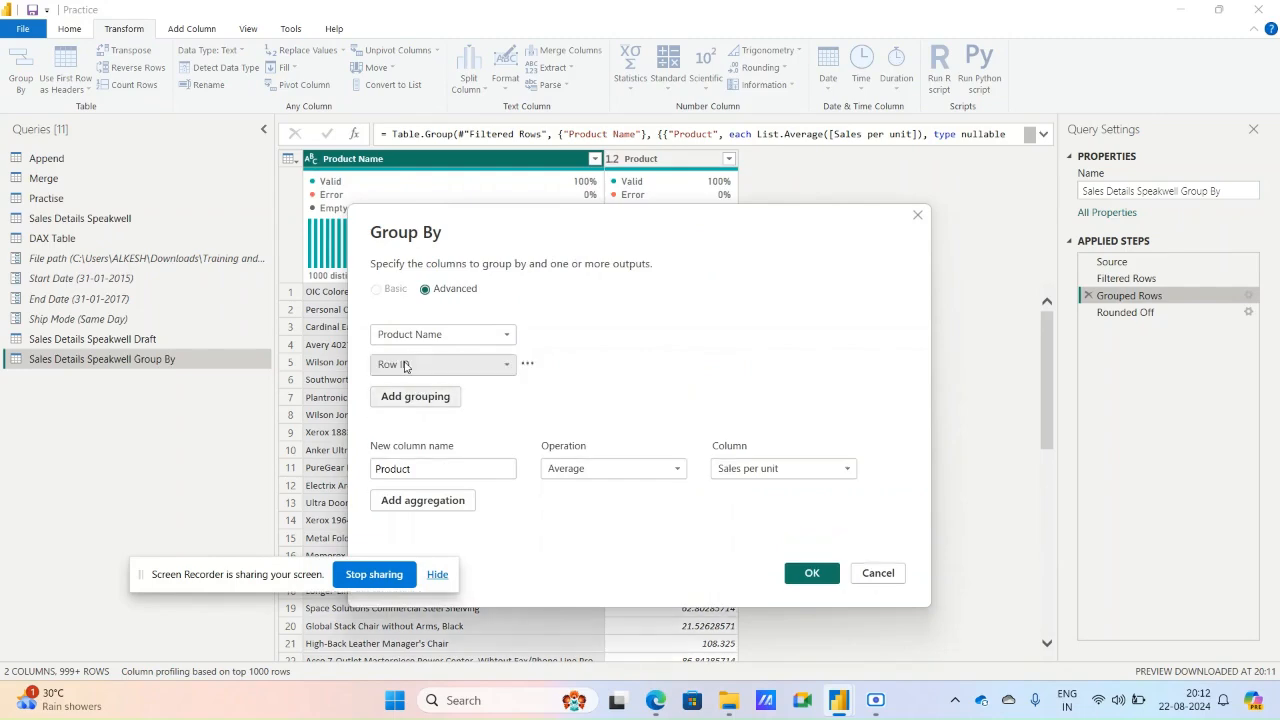
{"action": "left_click", "coordinate": [415, 364]}
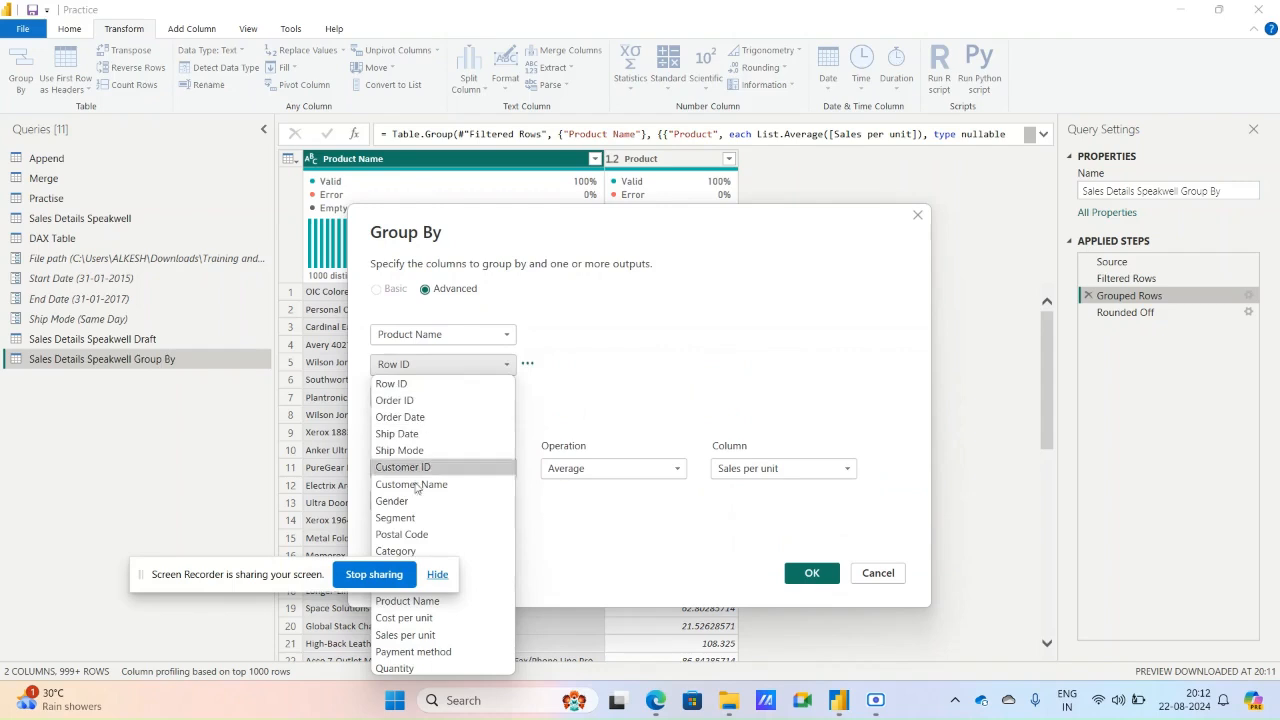
{"action": "left_click_drag", "start_coordinate": [297, 575], "coordinate": [328, 241]}
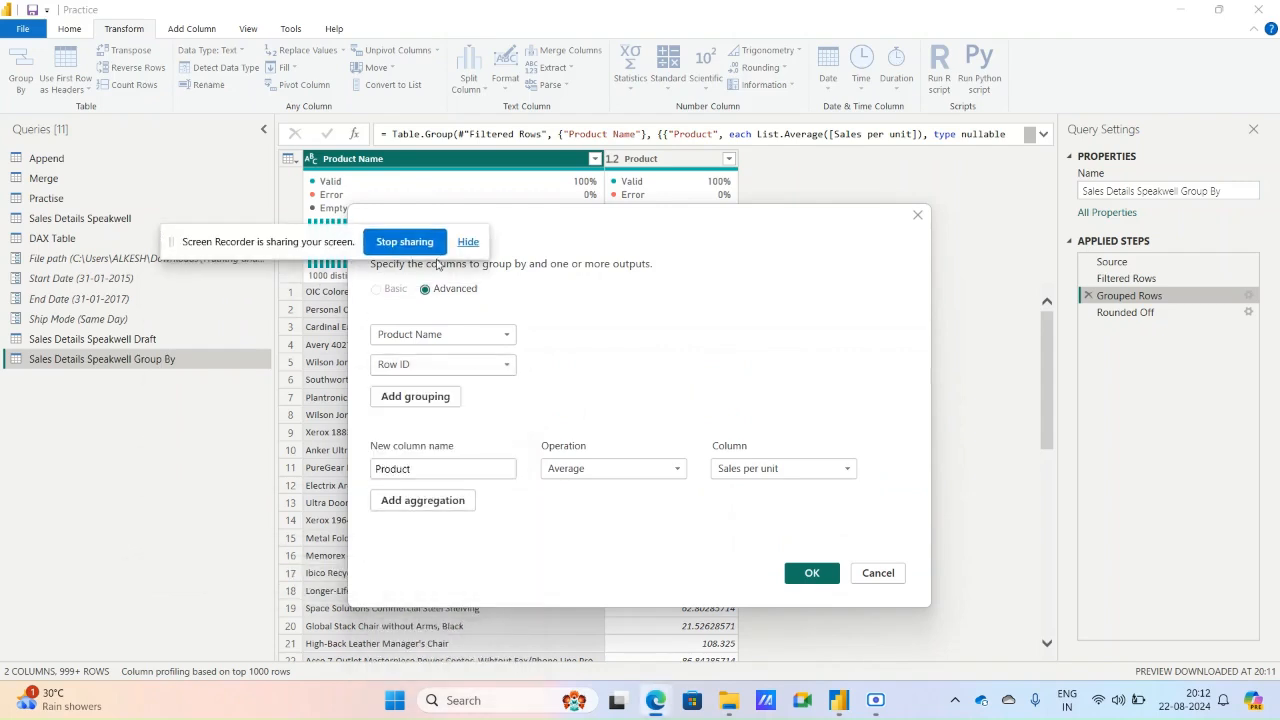
{"action": "left_click", "coordinate": [443, 366]}
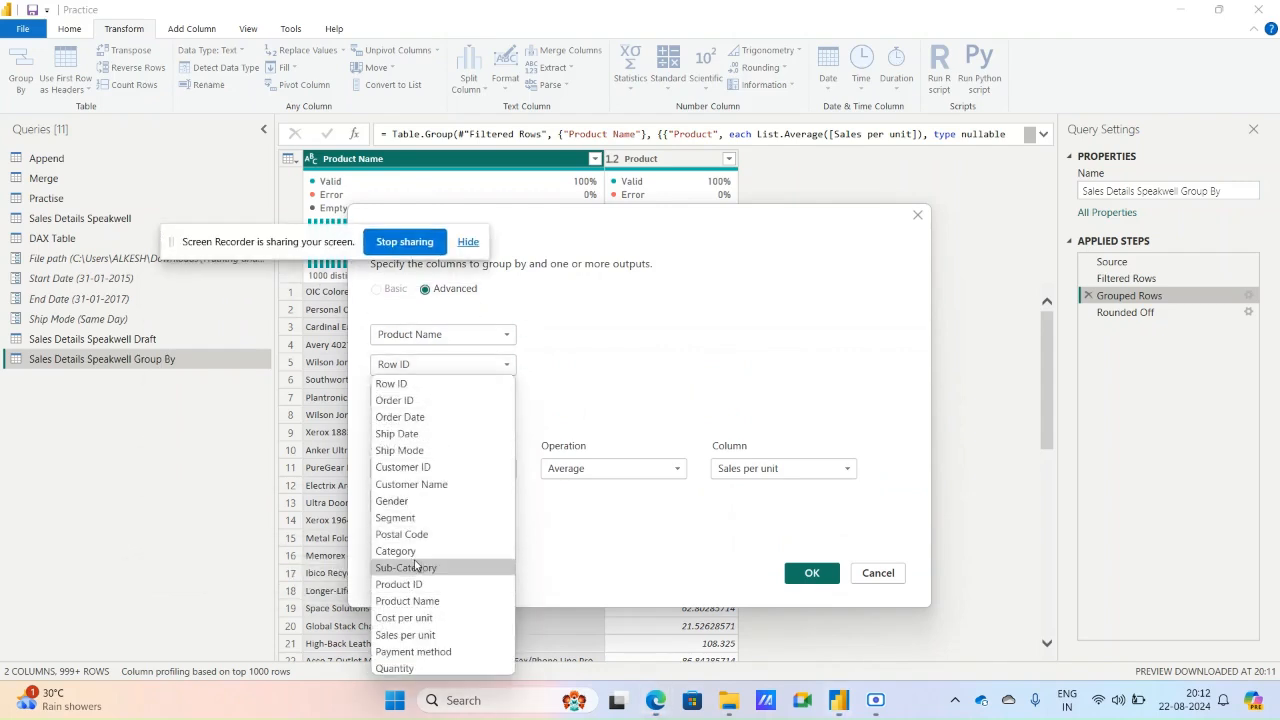
{"action": "left_click", "coordinate": [407, 600]}
{"action": "left_click", "coordinate": [443, 334]}
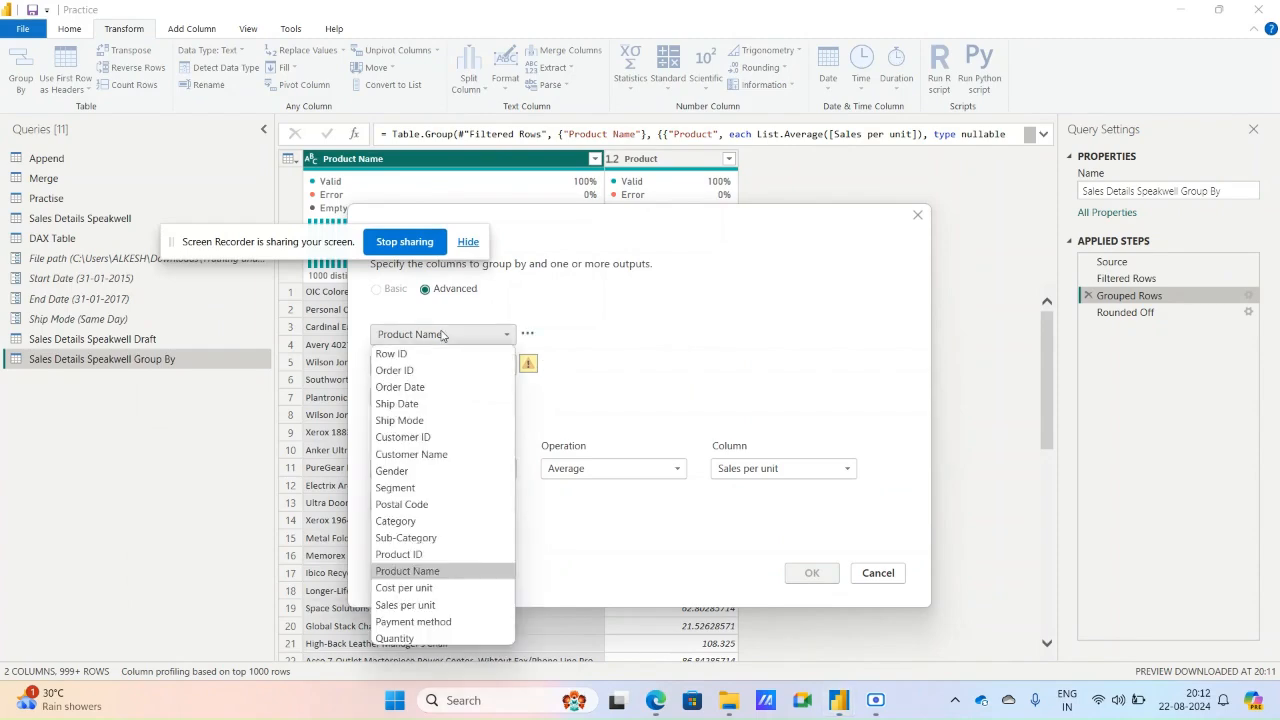
{"action": "left_click", "coordinate": [415, 529]}
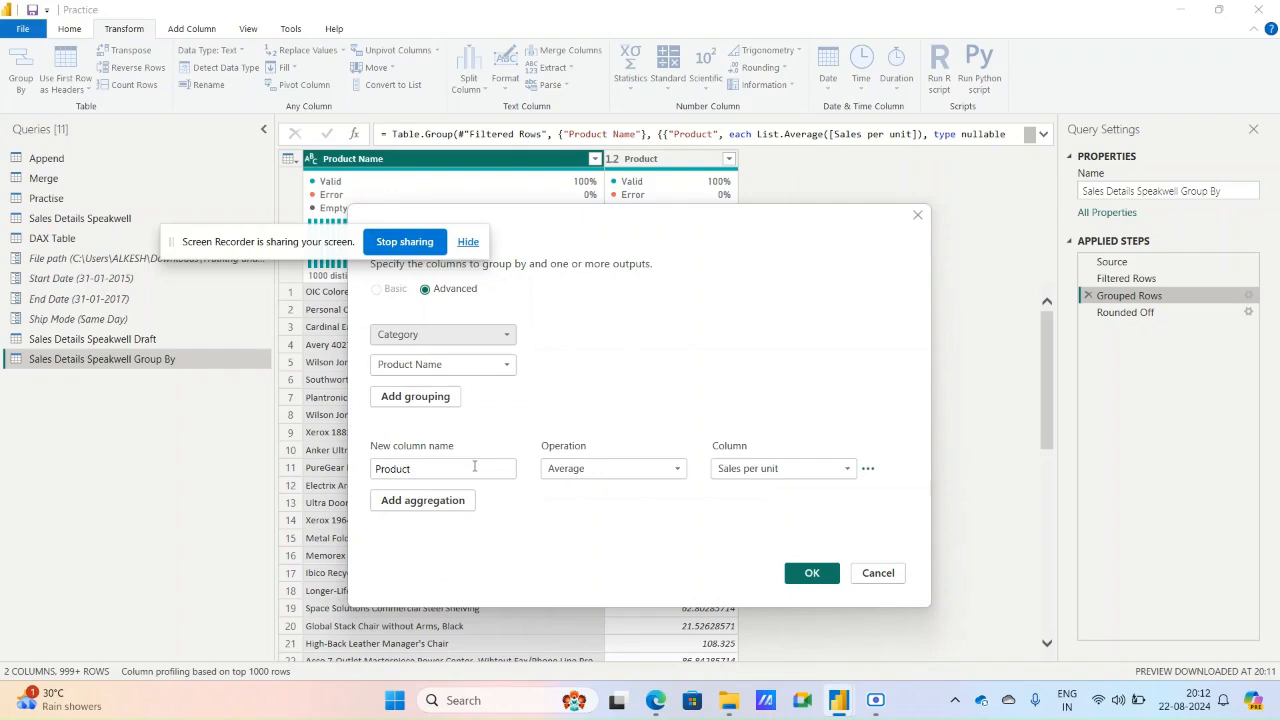
Add a second aggregation to the grouping and rename the existing average column to Avg. sales Price.
{"action": "left_click", "coordinate": [406, 508]}
{"action": "left_click", "coordinate": [408, 503]}
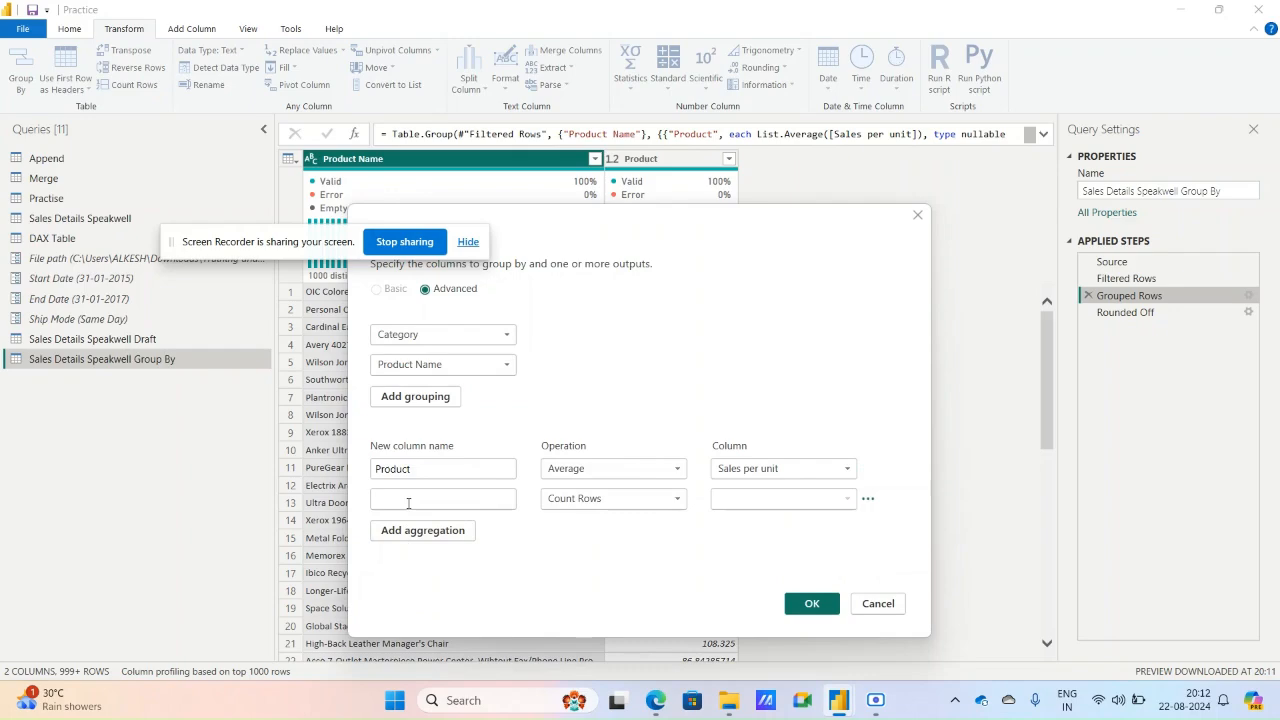
{"action": "type", "text": "P"}
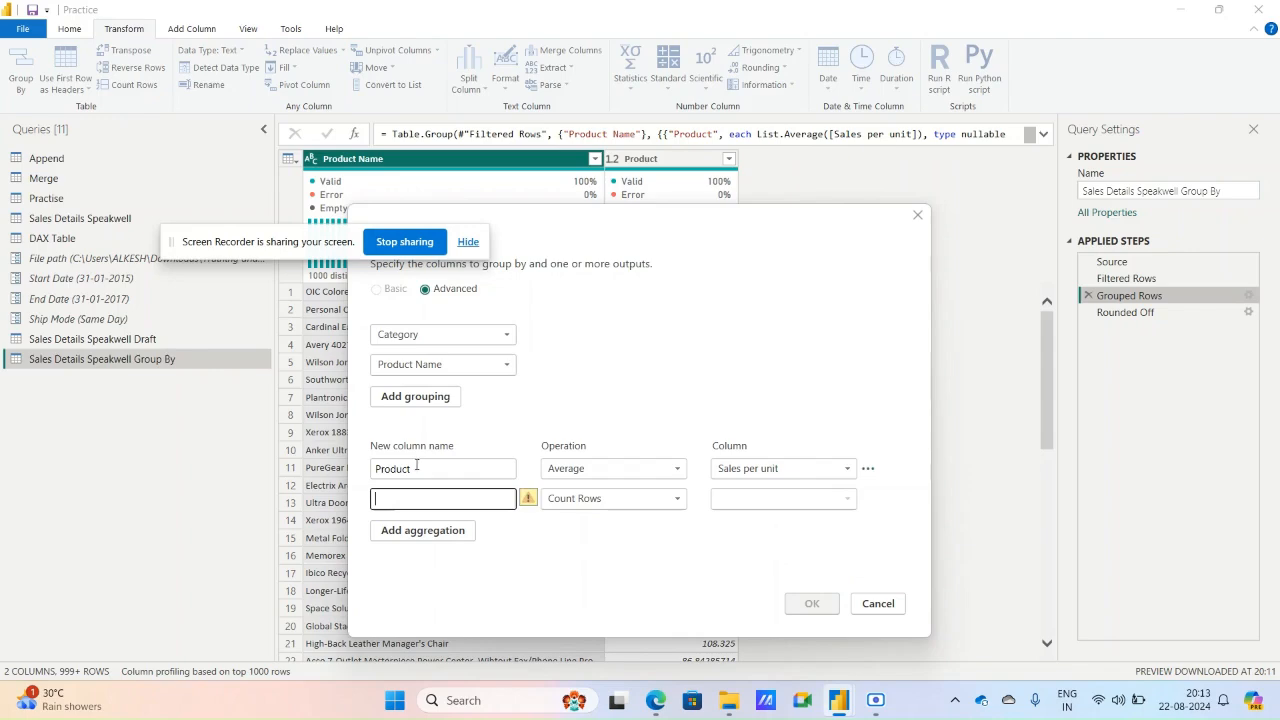
{"action": "double_click", "coordinate": [417, 466]}
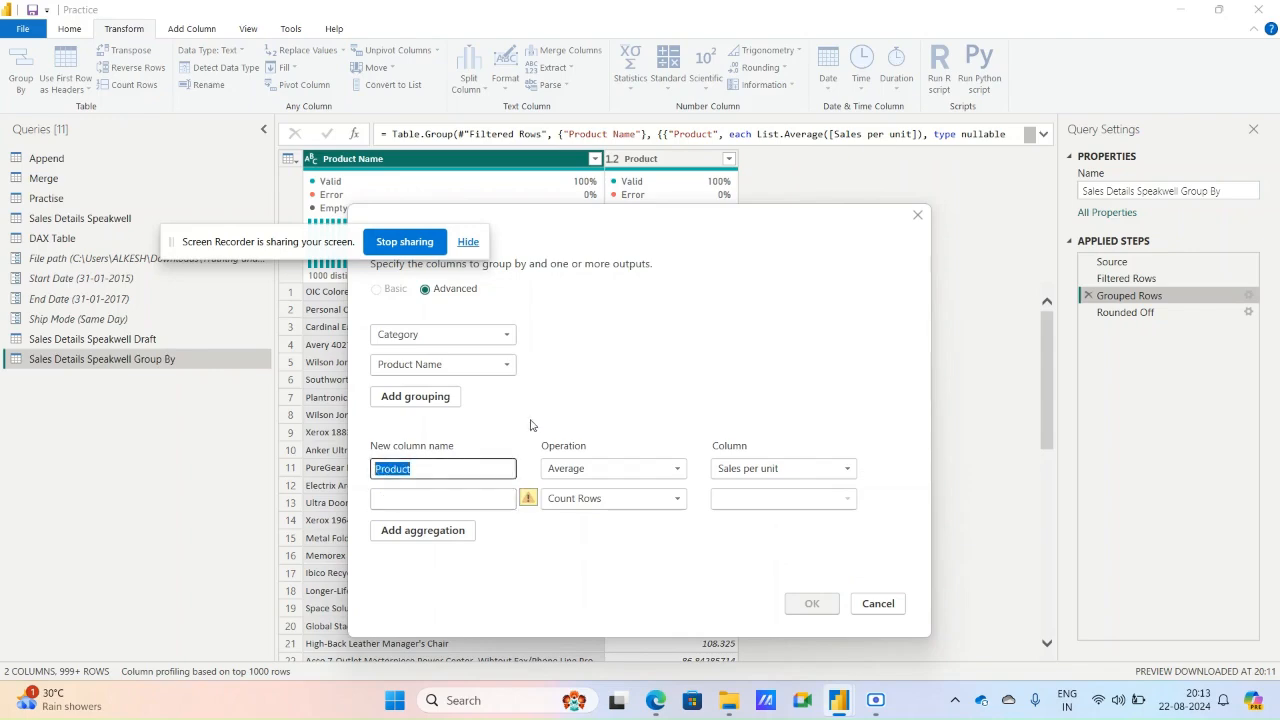
{"action": "type", "text": "Avd sale"}
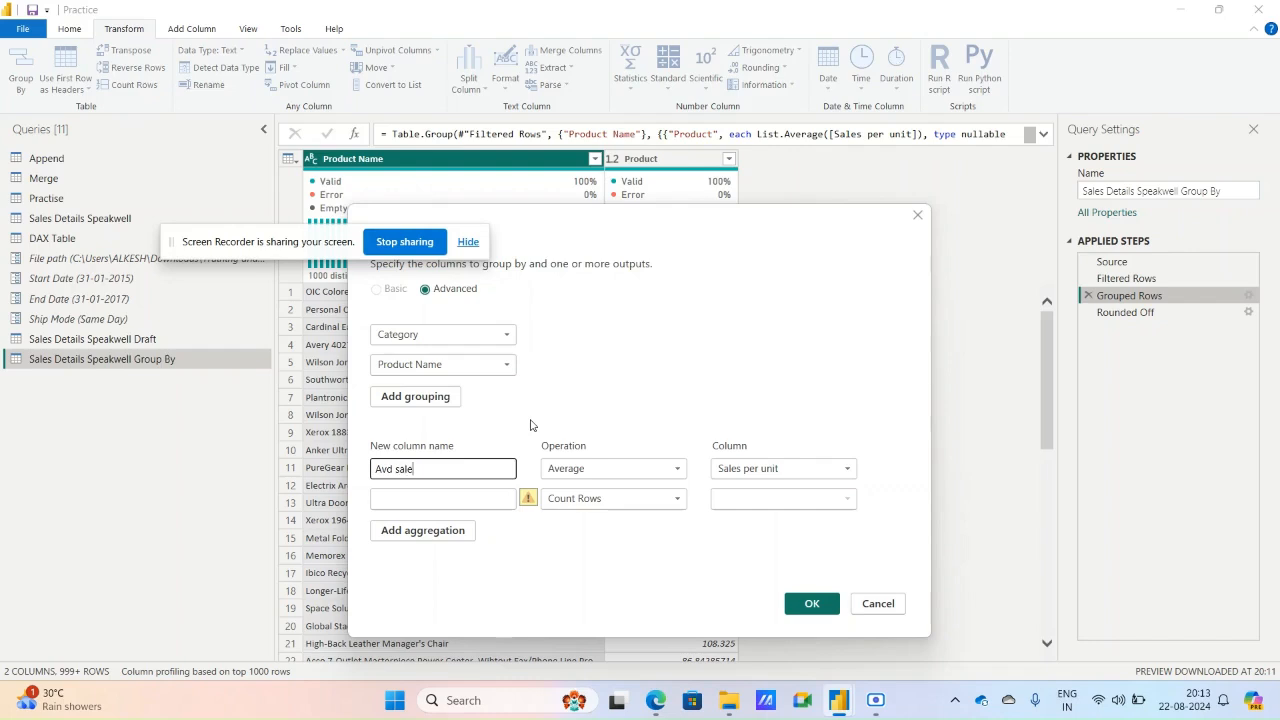
{"action": "type", "text": "s Price"}
{"action": "left_click", "coordinate": [392, 468]}
{"action": "key", "text": "BackSpace"}
{"action": "type", "text": "g."}
Name the second aggregation column Avg. Cost Price and correct the first one's name to Avg. Sales Price.
{"action": "left_click", "coordinate": [439, 497]}
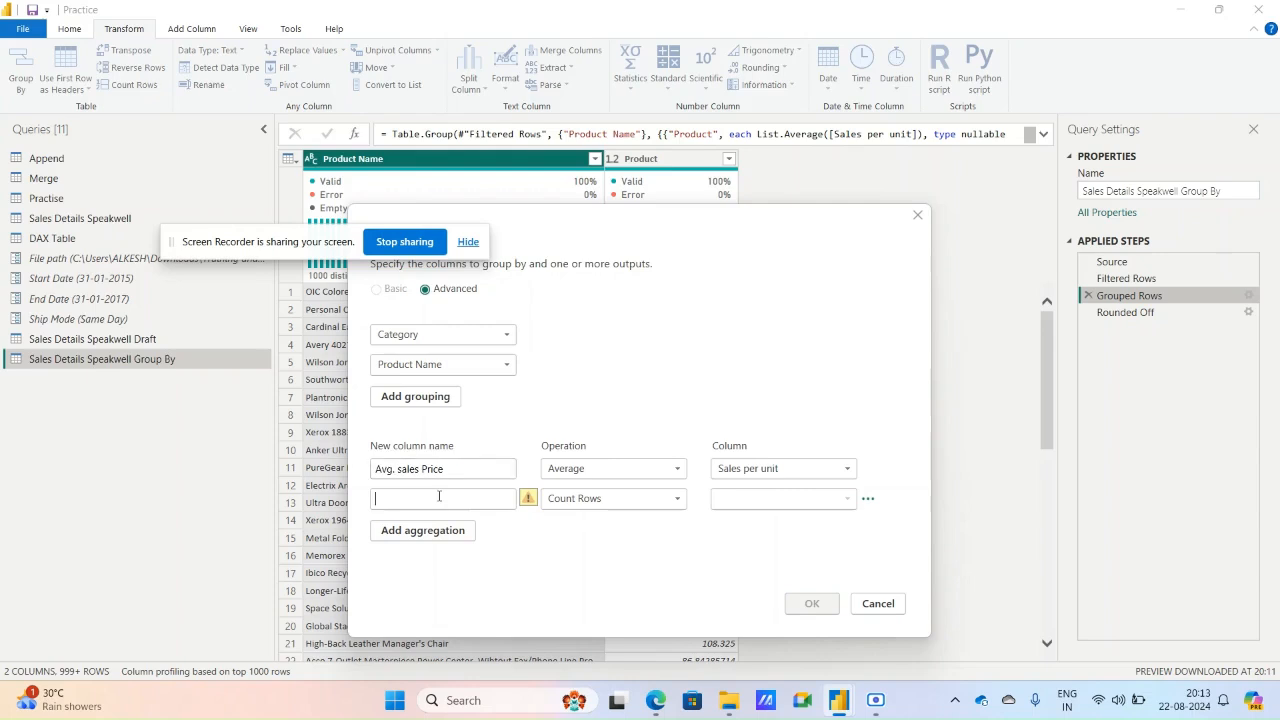
{"action": "type", "text": "A"}
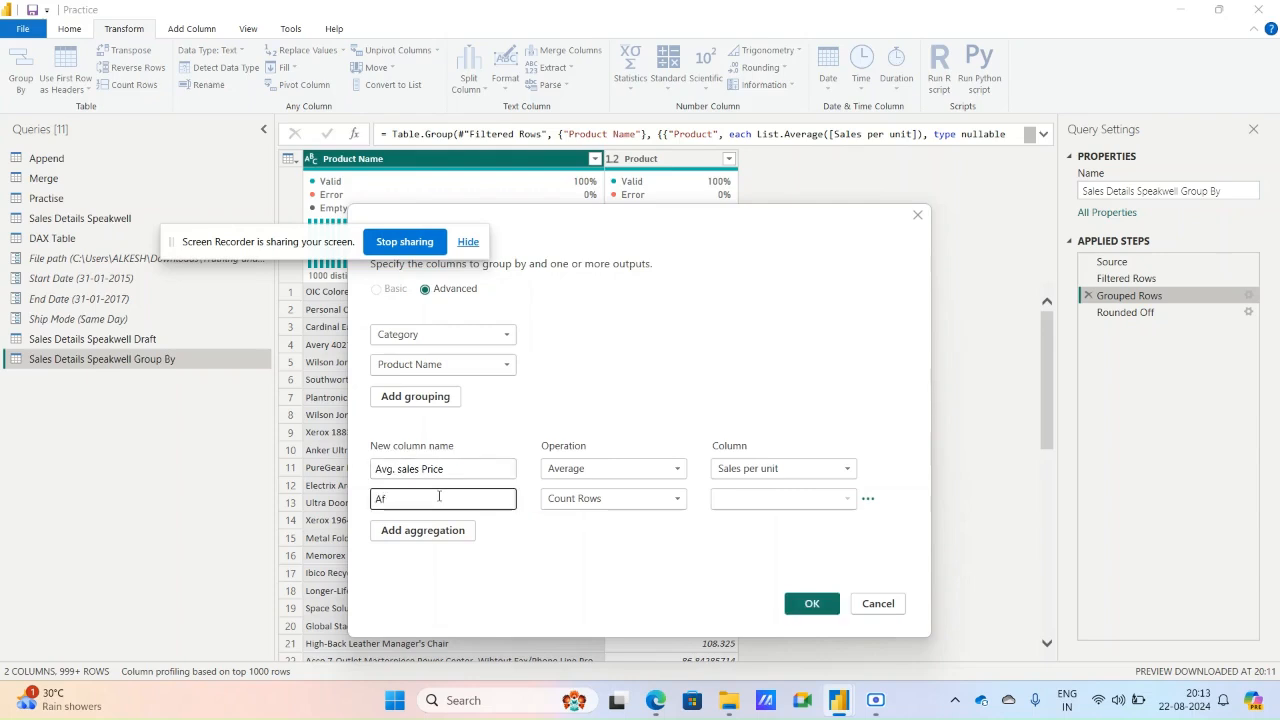
{"action": "type", "text": "vg. Cost"}
{"action": "left_click", "coordinate": [399, 468]}
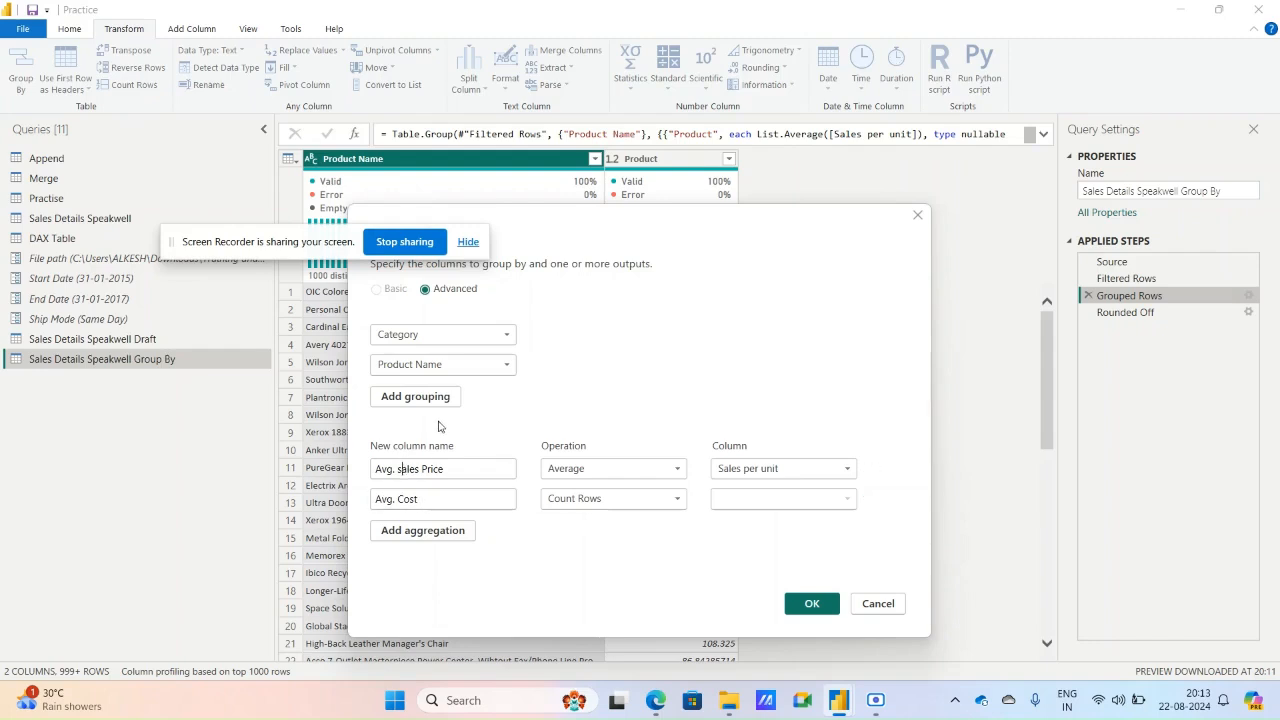
{"action": "key", "text": "BackSpace"}
{"action": "type", "text": "S"}
{"action": "left_click", "coordinate": [459, 498]}
{"action": "type", "text": "Price"}
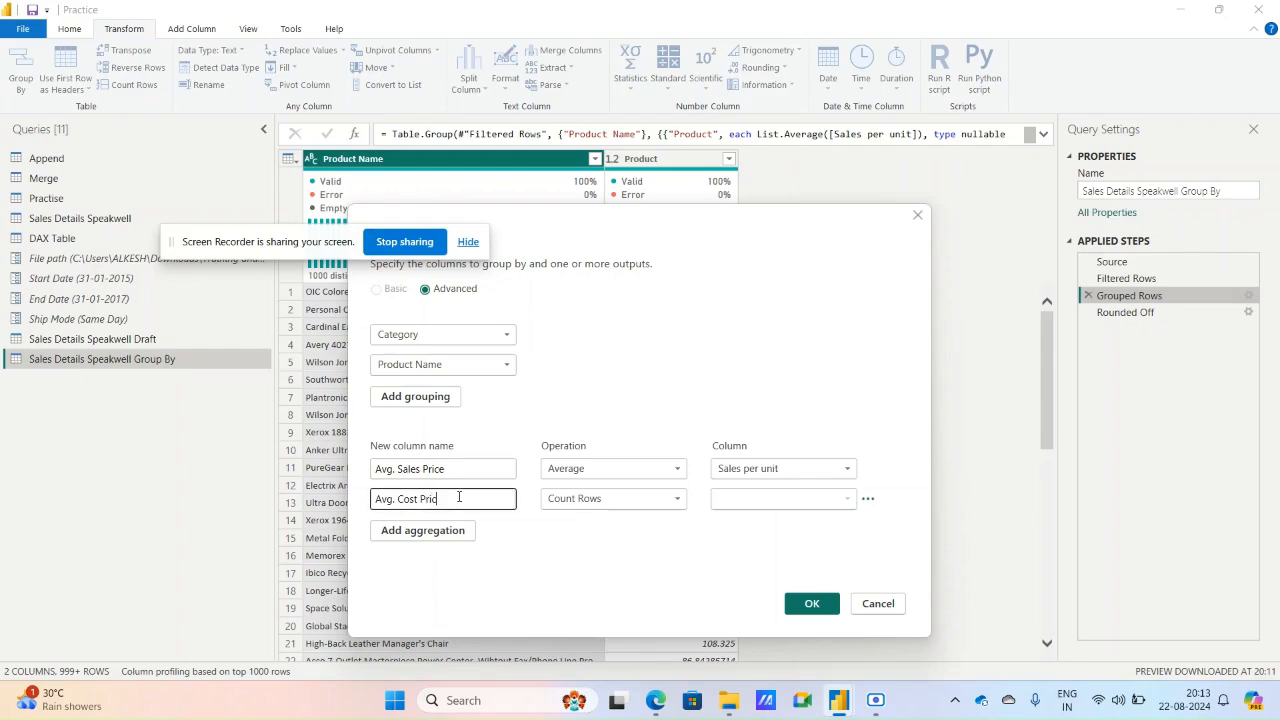
Make the Avg. Cost Price aggregation the Average of Cost per unit and apply the grouping.
{"action": "left_click", "coordinate": [593, 500]}
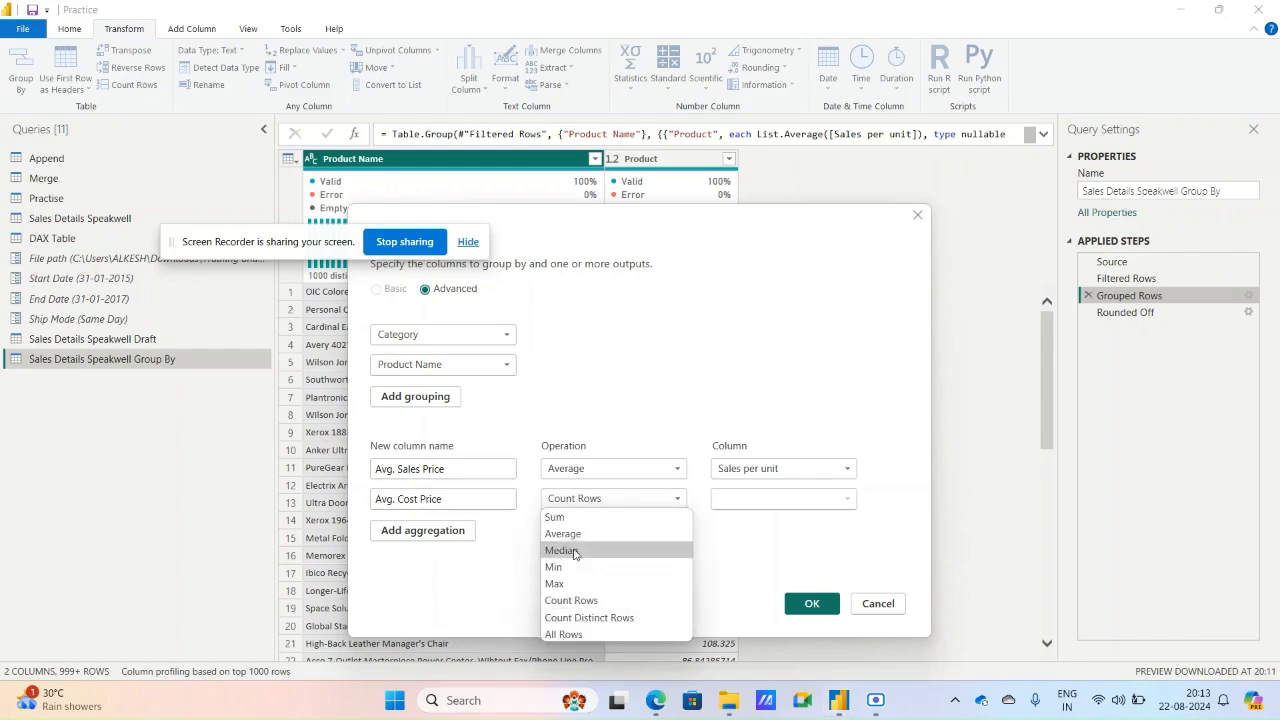
{"action": "left_click", "coordinate": [587, 537]}
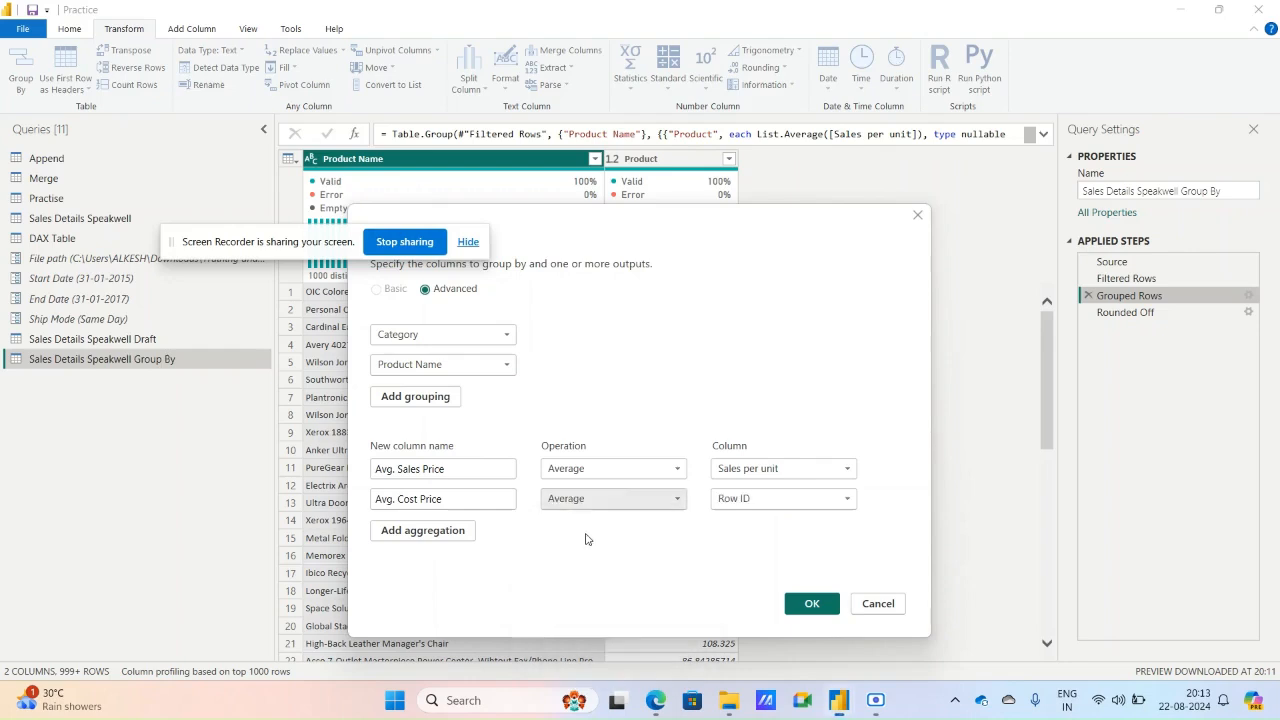
{"action": "left_click", "coordinate": [720, 500]}
{"action": "left_click", "coordinate": [749, 430]}
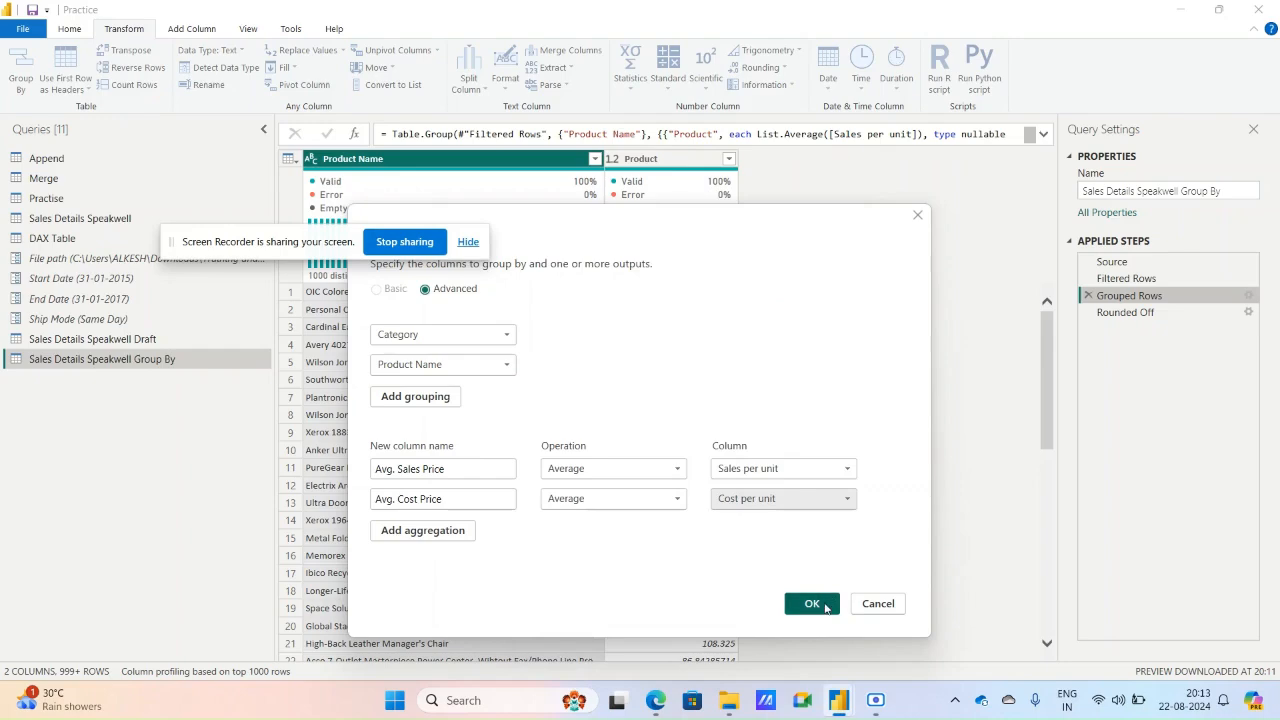
{"action": "left_click", "coordinate": [812, 604]}
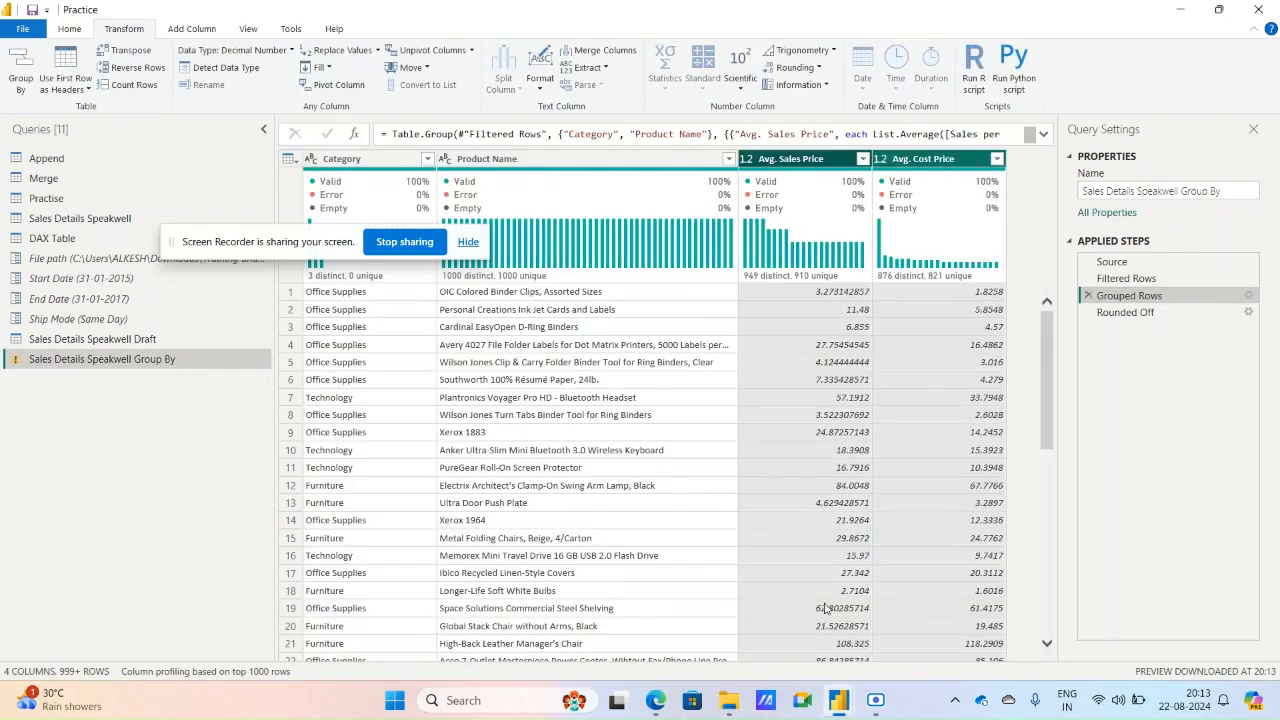
{"action": "left_click", "coordinate": [851, 291]}
{"action": "left_click", "coordinate": [818, 164]}
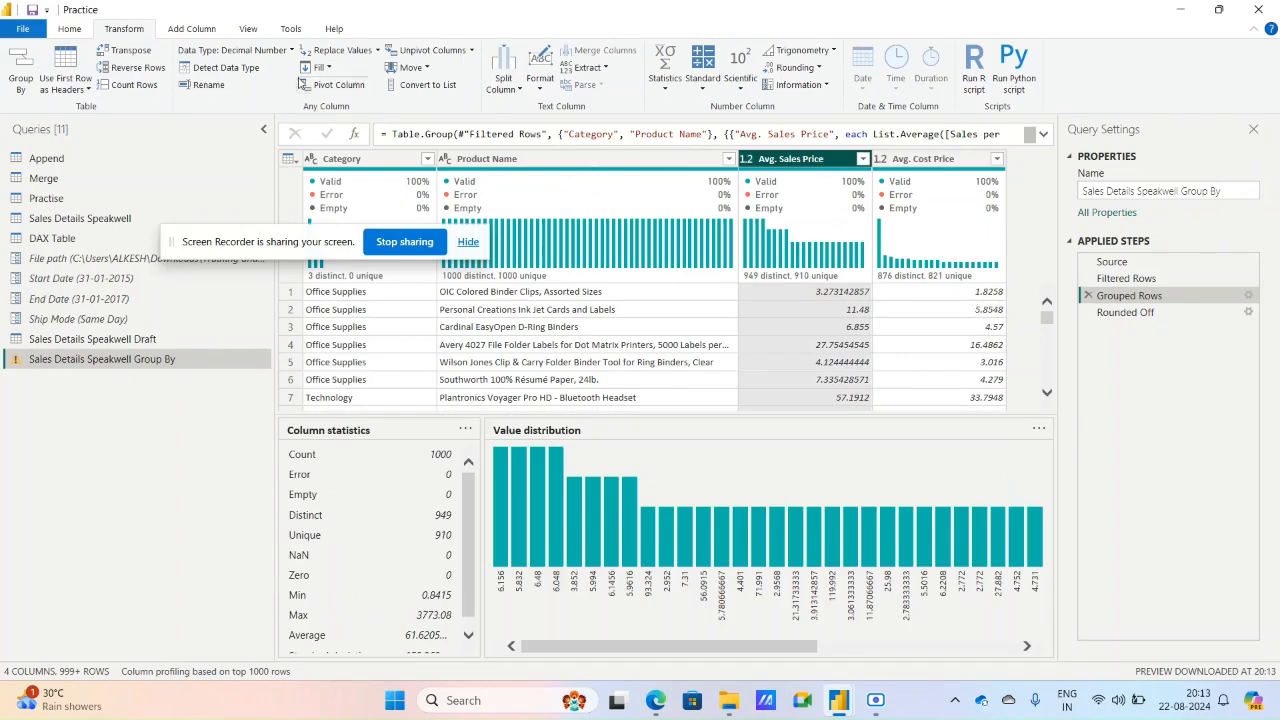
{"action": "left_click", "coordinate": [212, 32]}
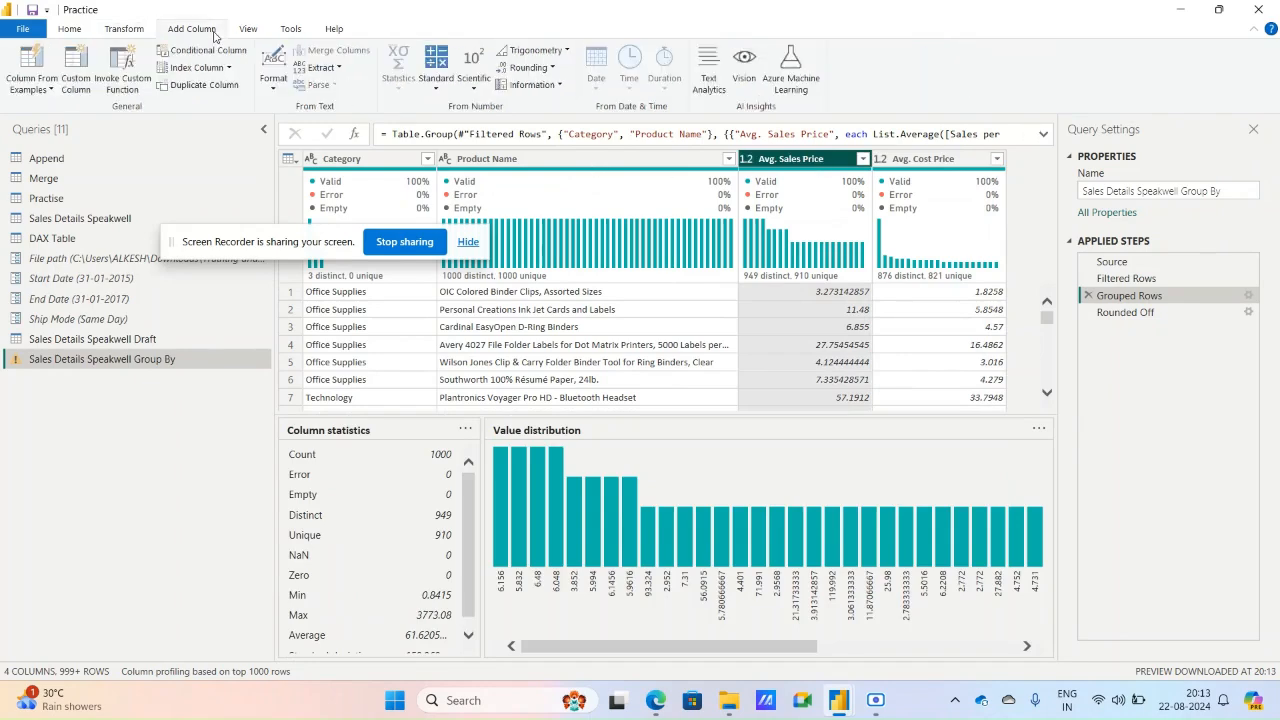
{"action": "left_click", "coordinate": [143, 29]}
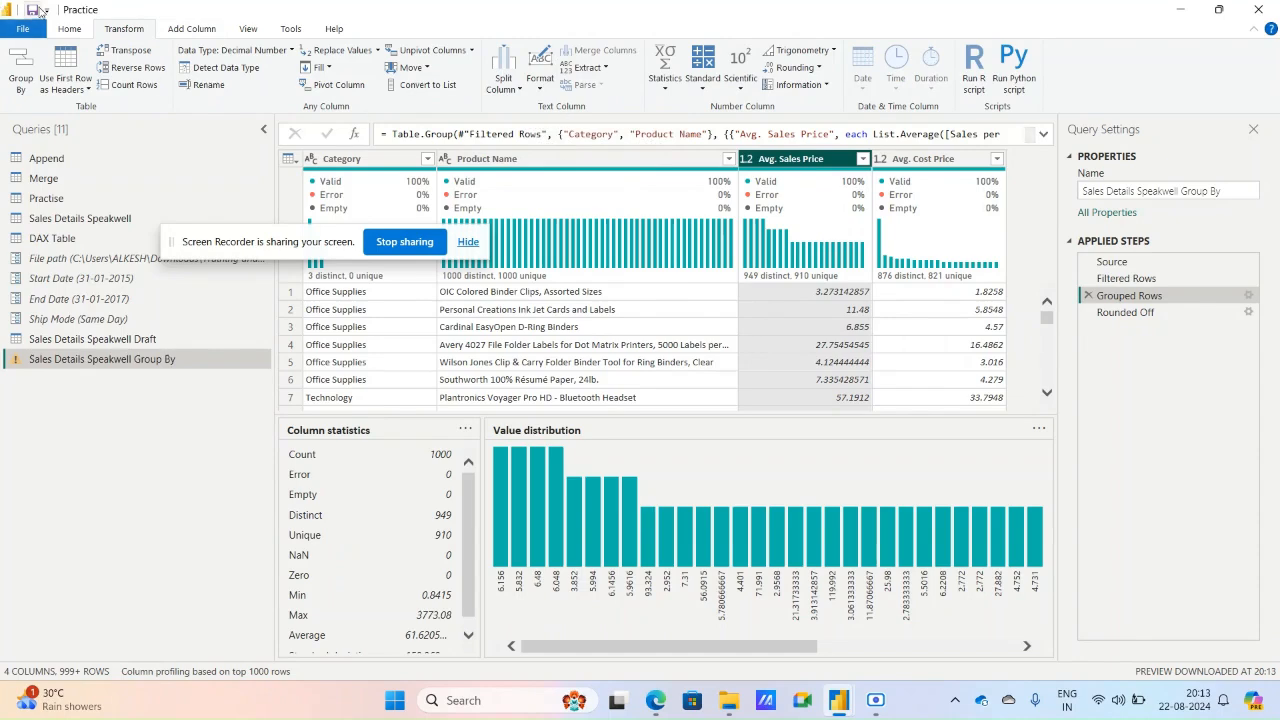
{"action": "left_click", "coordinate": [814, 68]}
{"action": "left_click", "coordinate": [790, 85]}
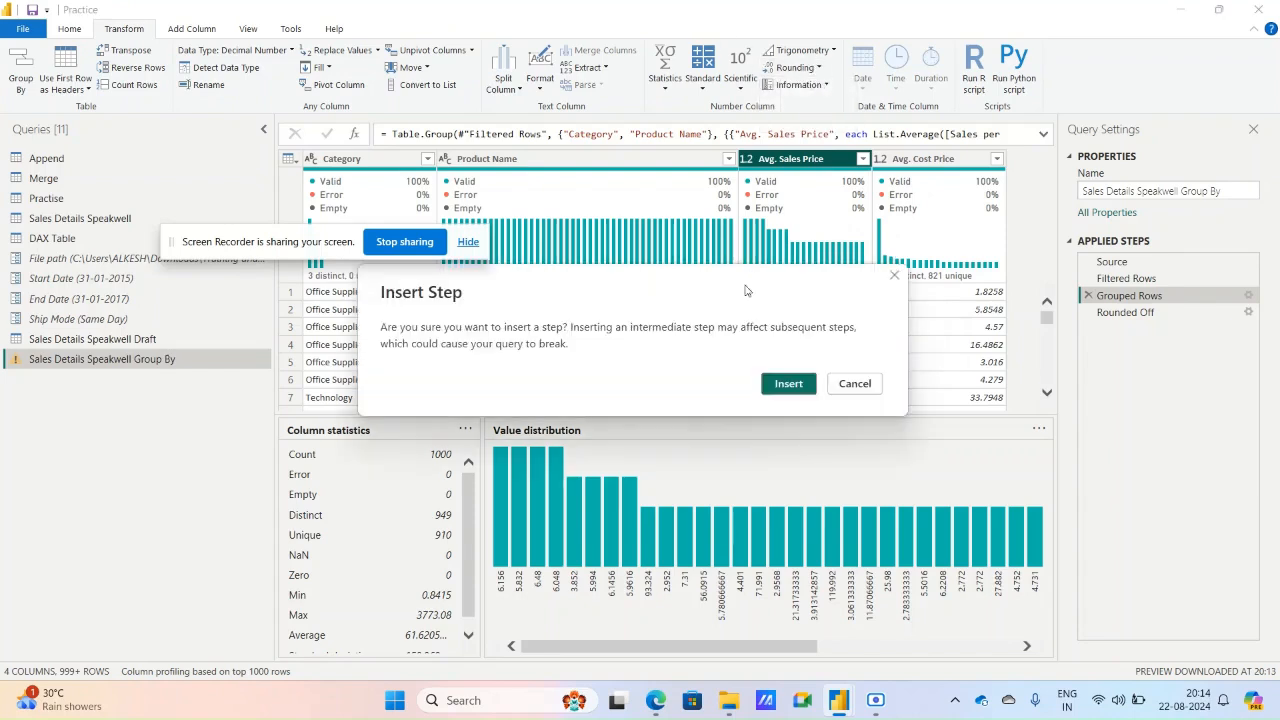
{"action": "left_click", "coordinate": [858, 384]}
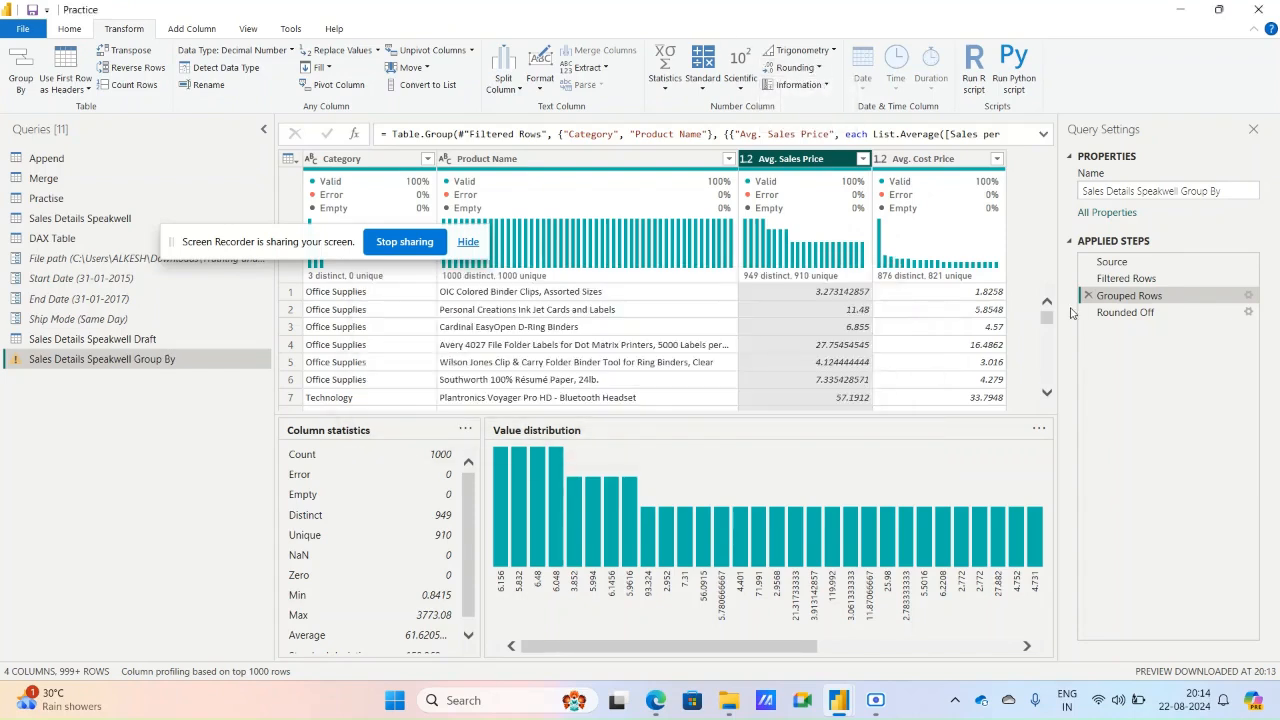
Delete the Rounded Off step from the applied steps.
{"action": "left_click", "coordinate": [1104, 312]}
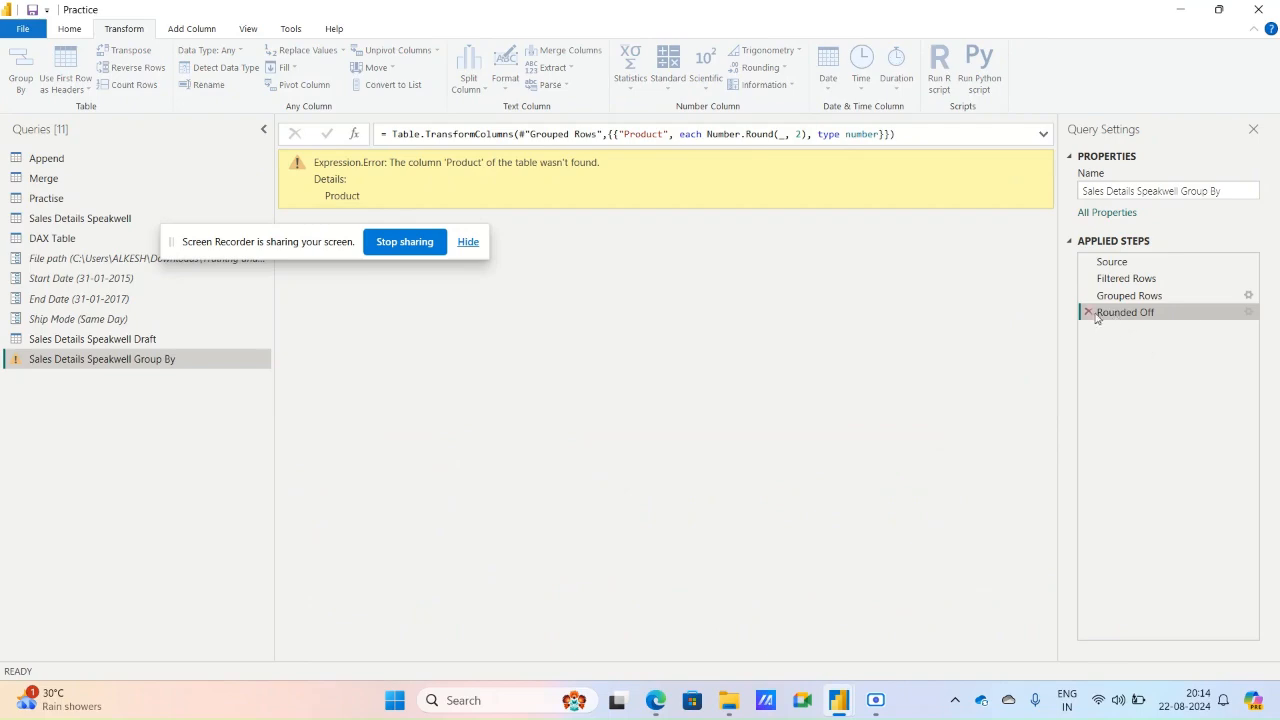
{"action": "left_click", "coordinate": [1089, 312]}
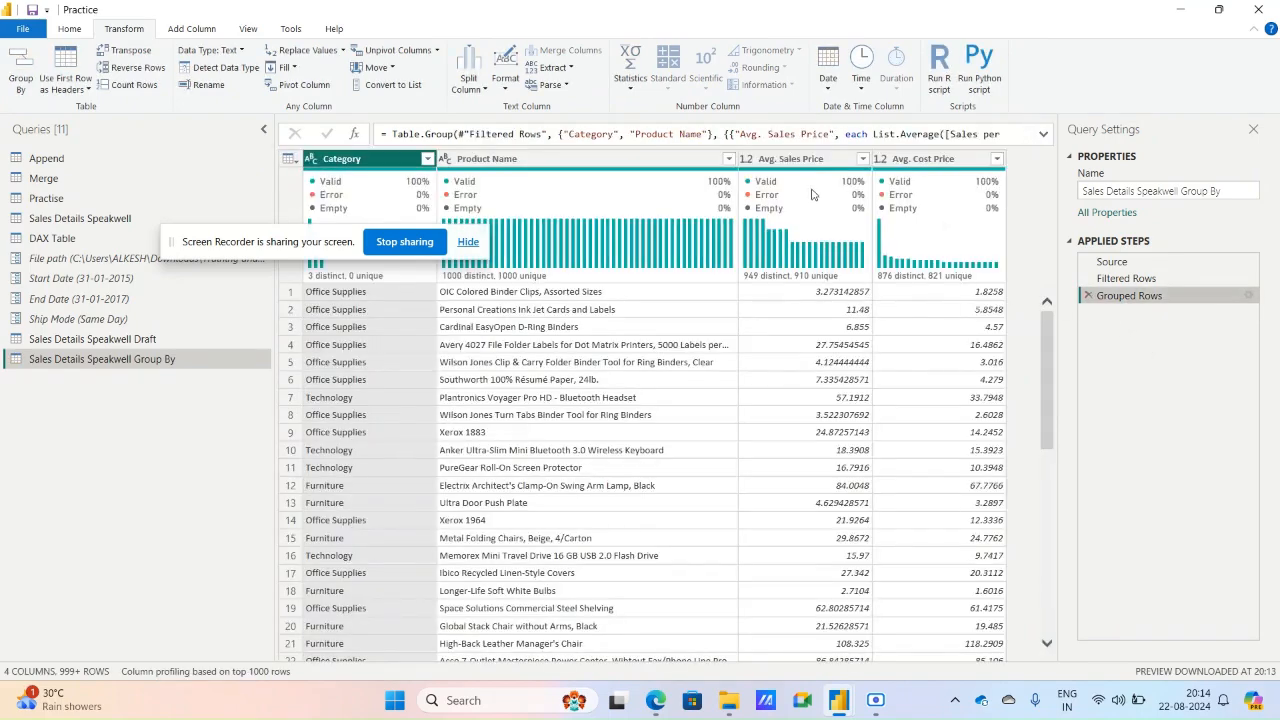
Round the Avg. Sales Price and Avg. Cost Price columns together to 2 decimal places.
{"action": "left_click", "coordinate": [800, 160]}
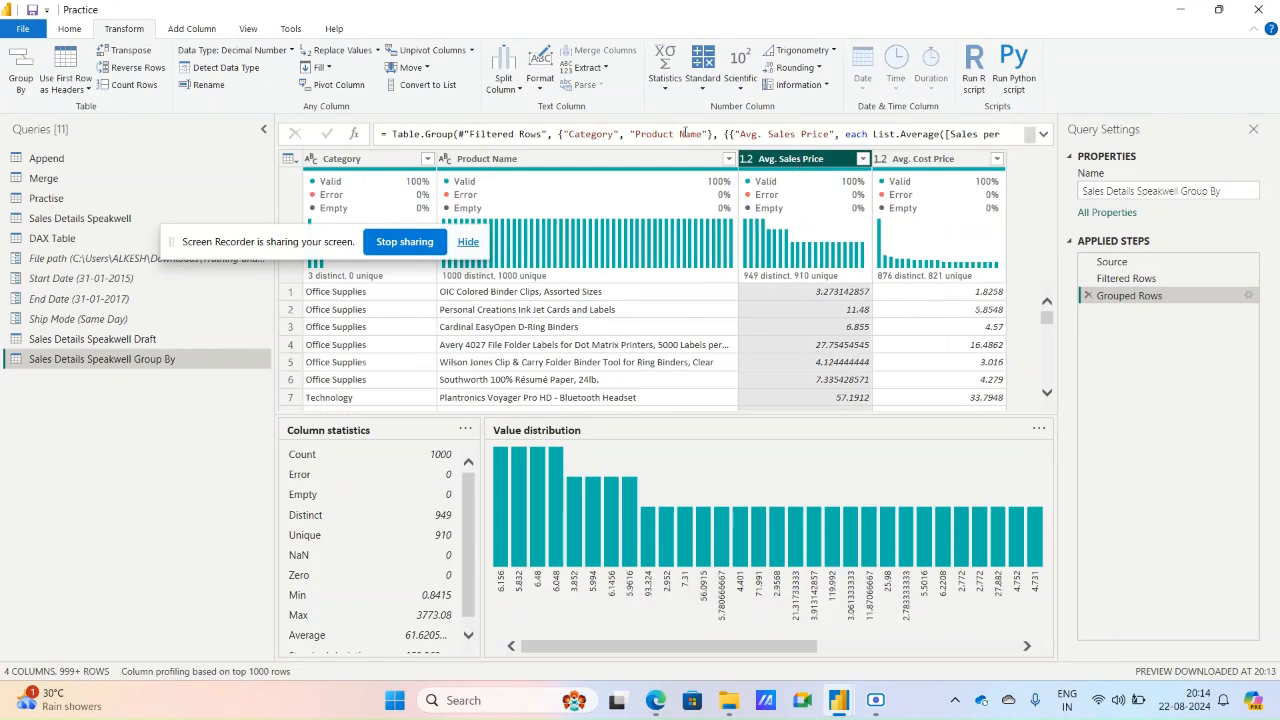
{"action": "left_click", "coordinate": [812, 70]}
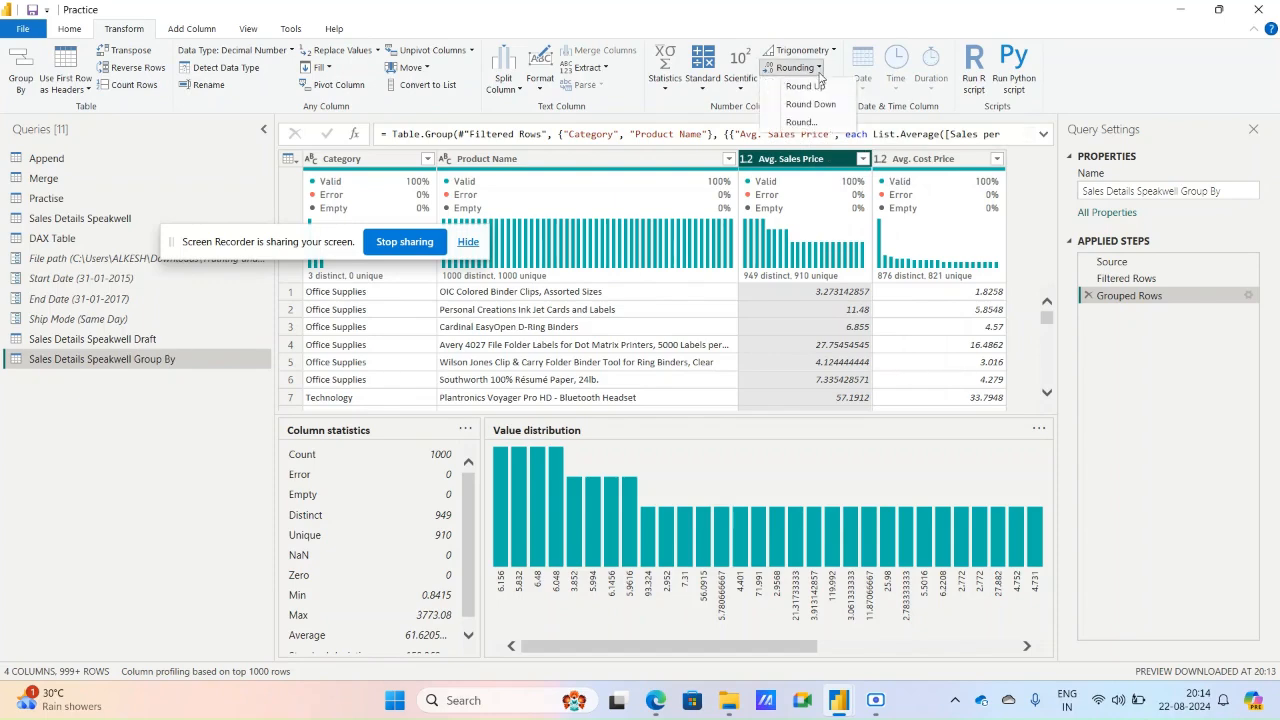
{"action": "left_click", "coordinate": [910, 157]}
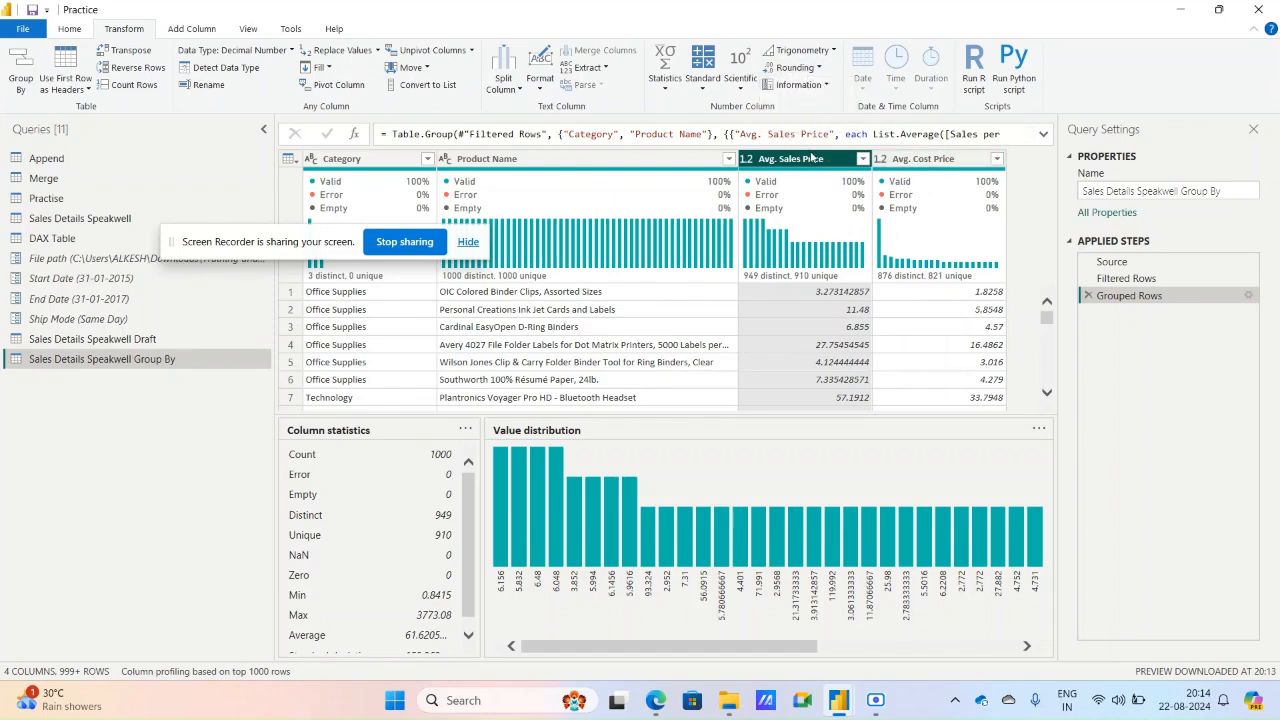
{"action": "left_click", "coordinate": [632, 165]}
{"action": "left_click", "coordinate": [800, 160]}
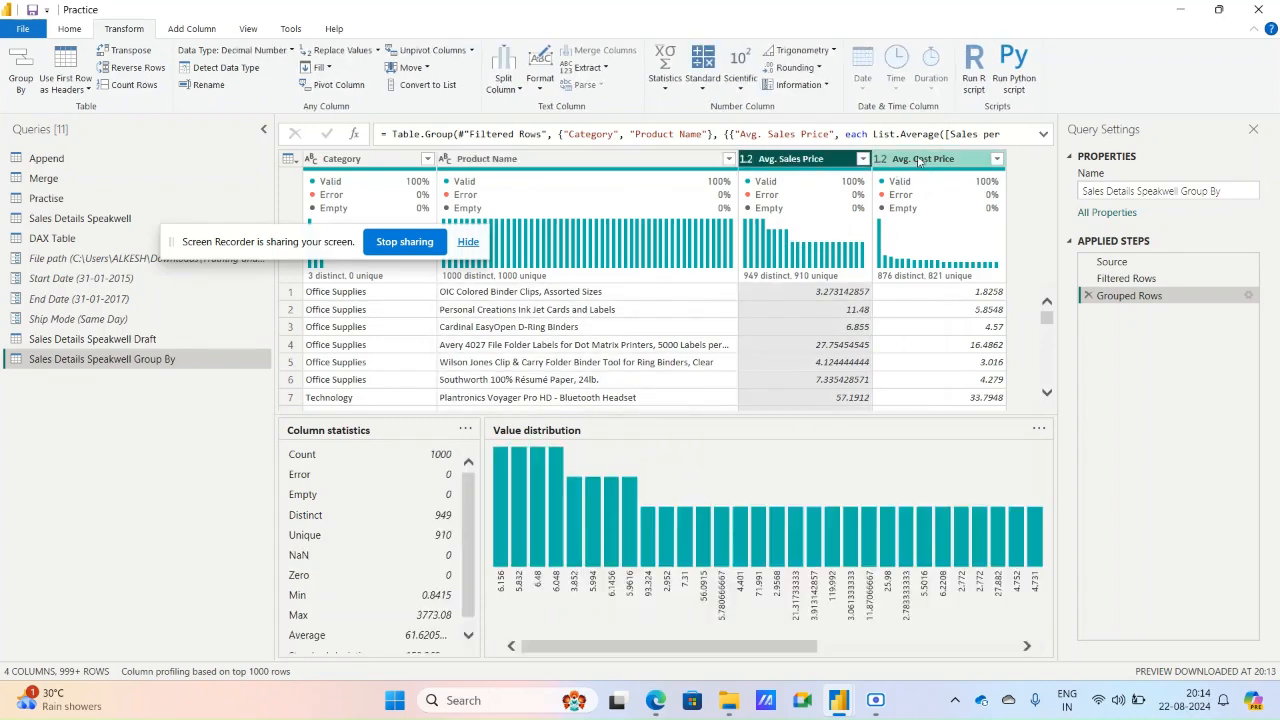
{"action": "left_click", "coordinate": [918, 160], "text": "ctrl"}
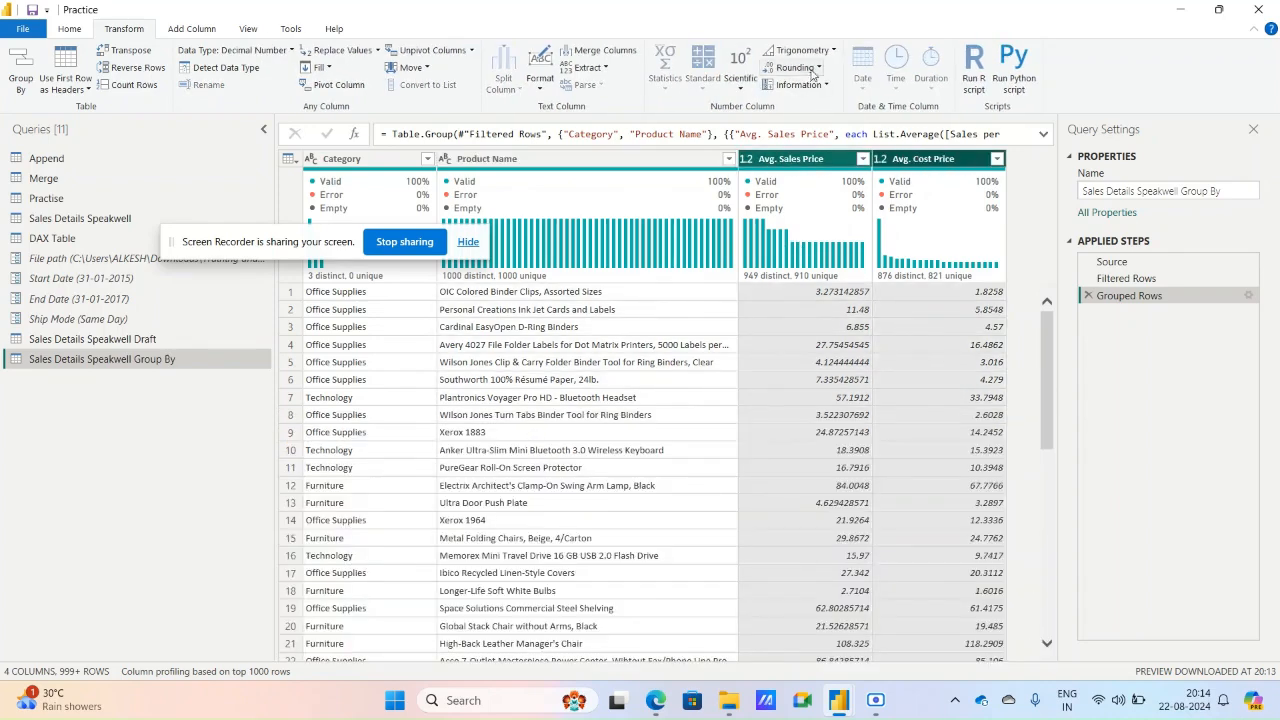
{"action": "left_click", "coordinate": [796, 67]}
{"action": "left_click", "coordinate": [800, 121]}
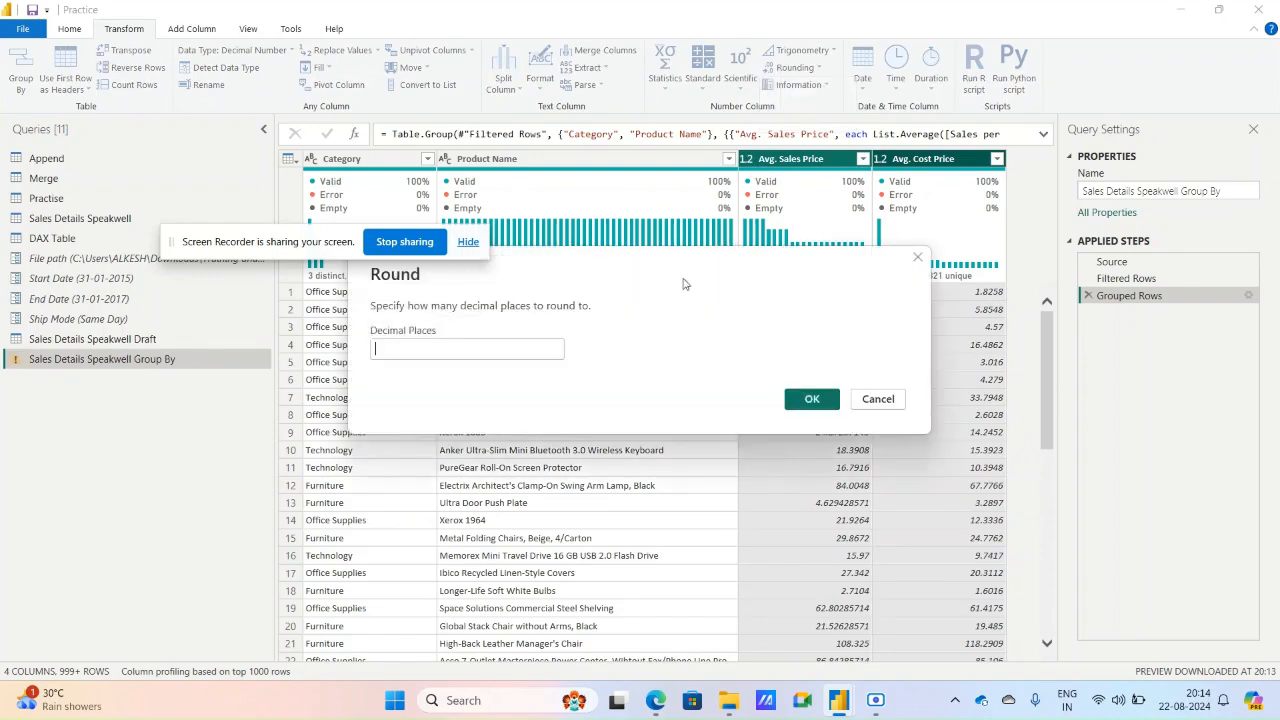
{"action": "type", "text": "2"}
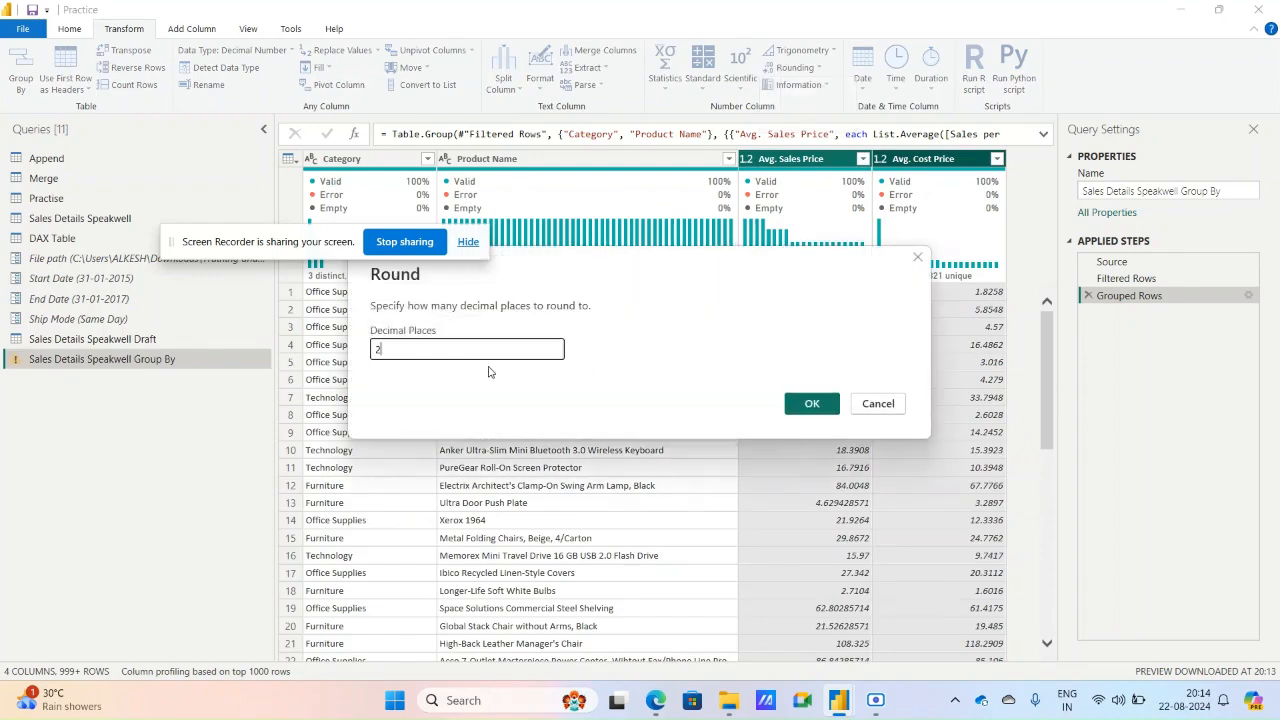
{"action": "left_click", "coordinate": [812, 403]}
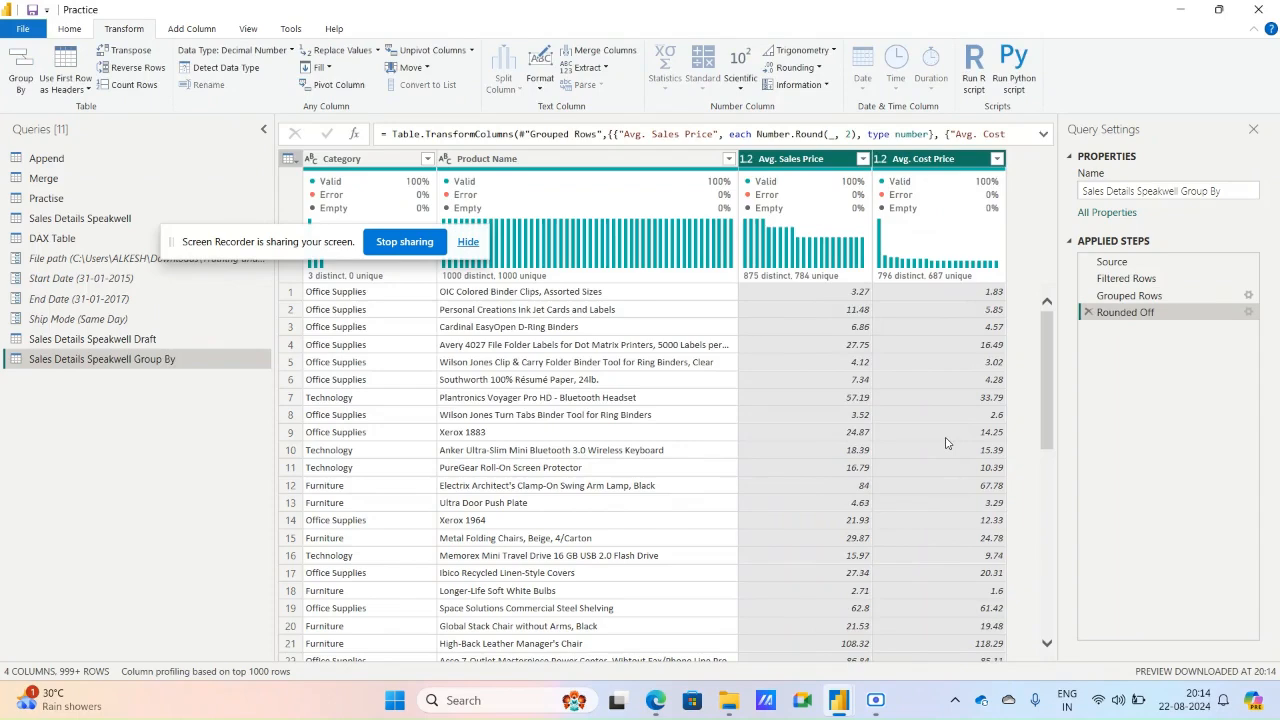
Start saving the Practice file with its query changes.
{"action": "left_click", "coordinate": [78, 32]}
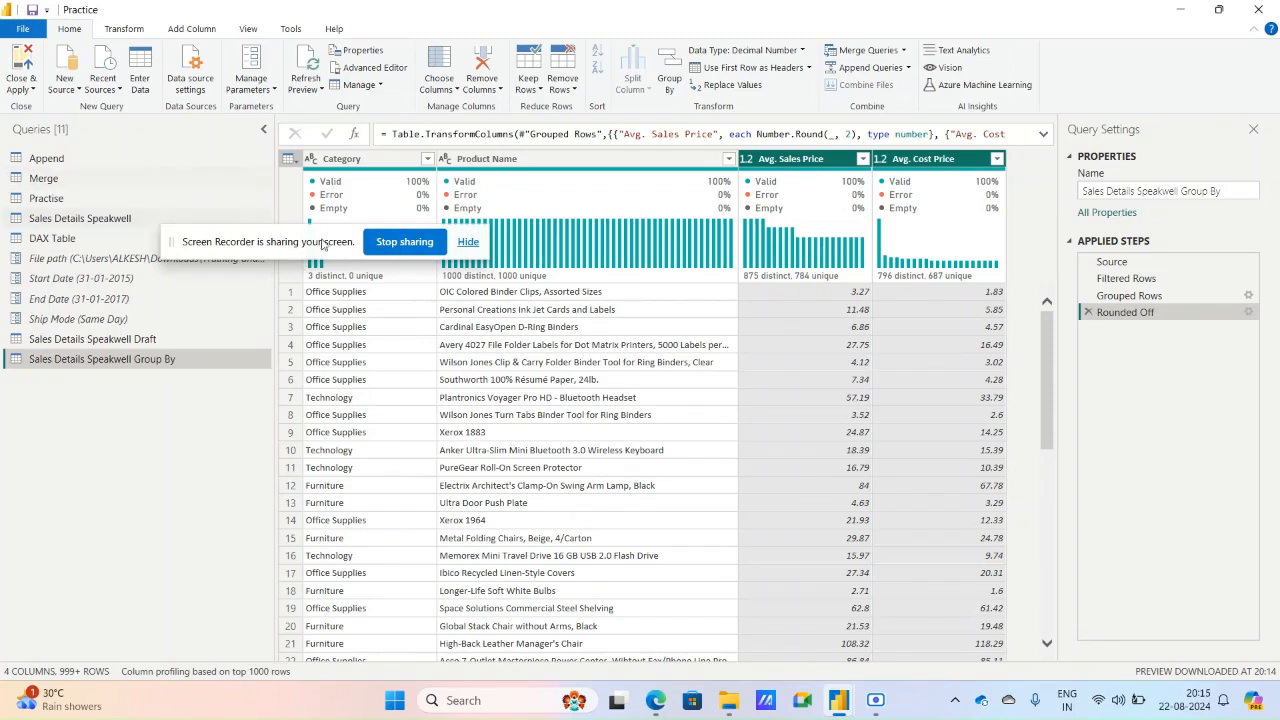
{"action": "left_click", "coordinate": [31, 11]}
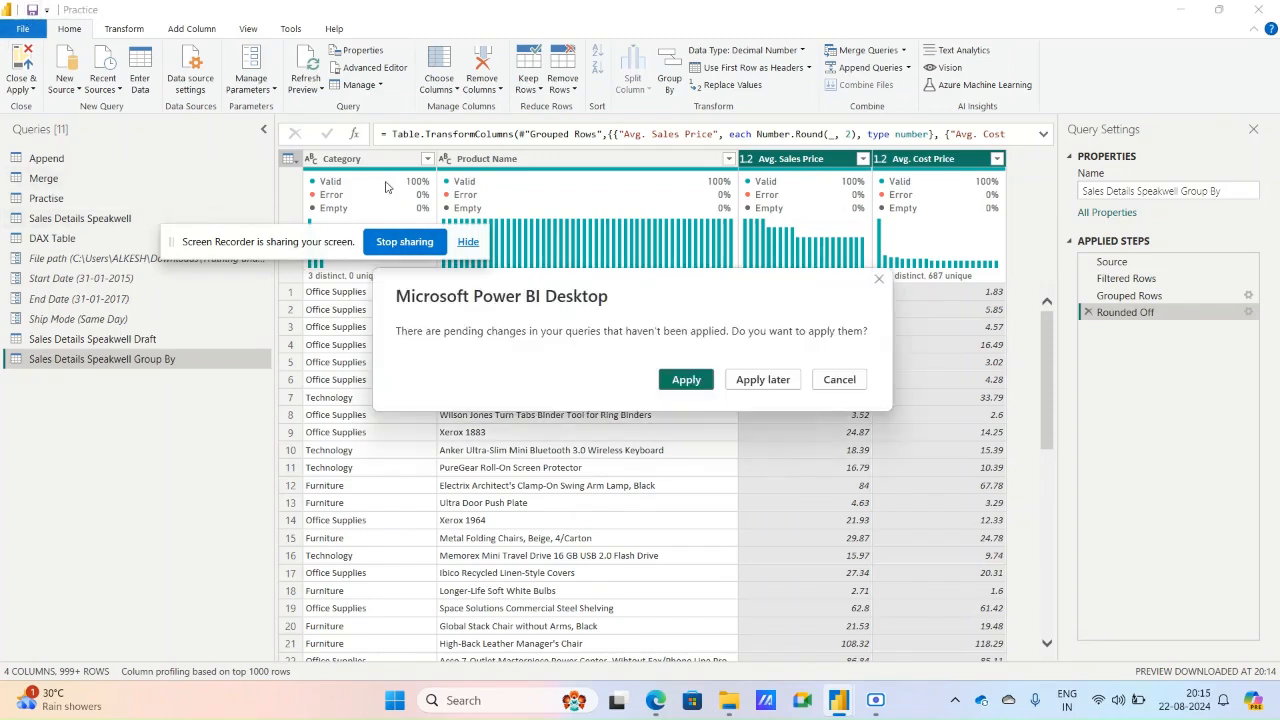